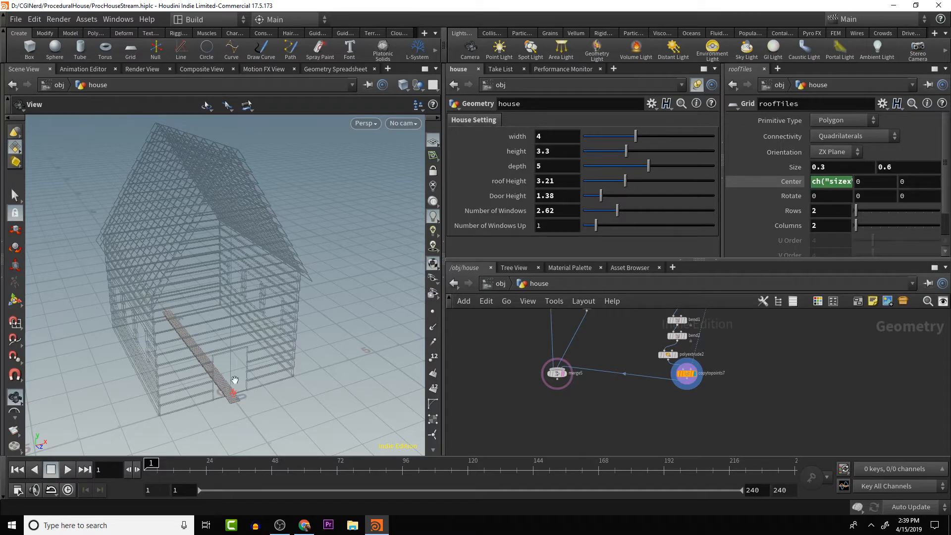
- Inspect the strip of roof spine tiles on the house floor and save the scene
scroll(229, 340, up, 10)
scroll(223, 344, up, 5)
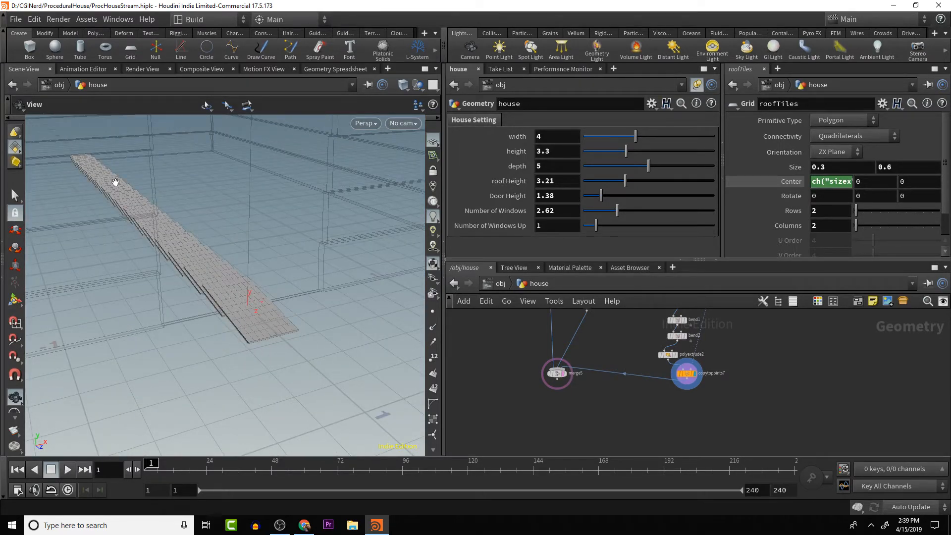
drag(185, 251, 205, 161)
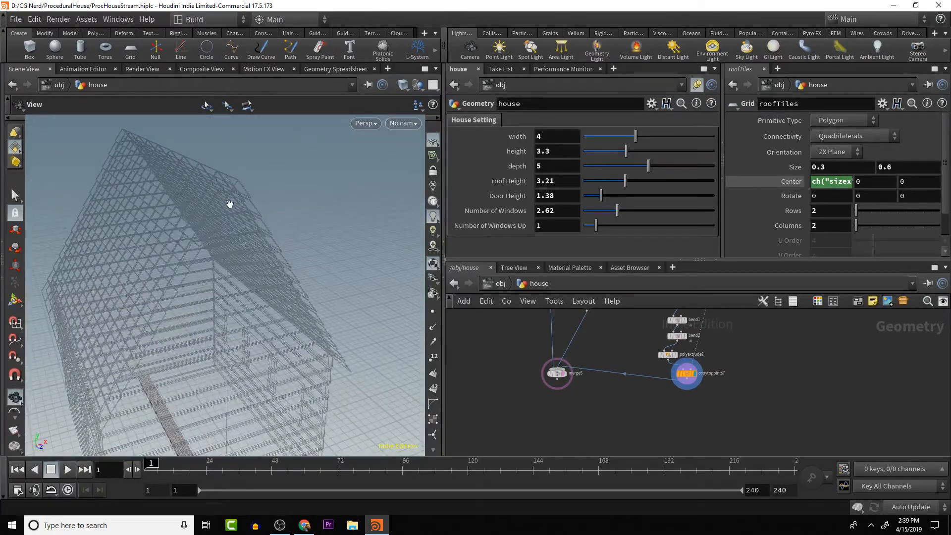
key(ctrl+s)
key(alt+Tab)
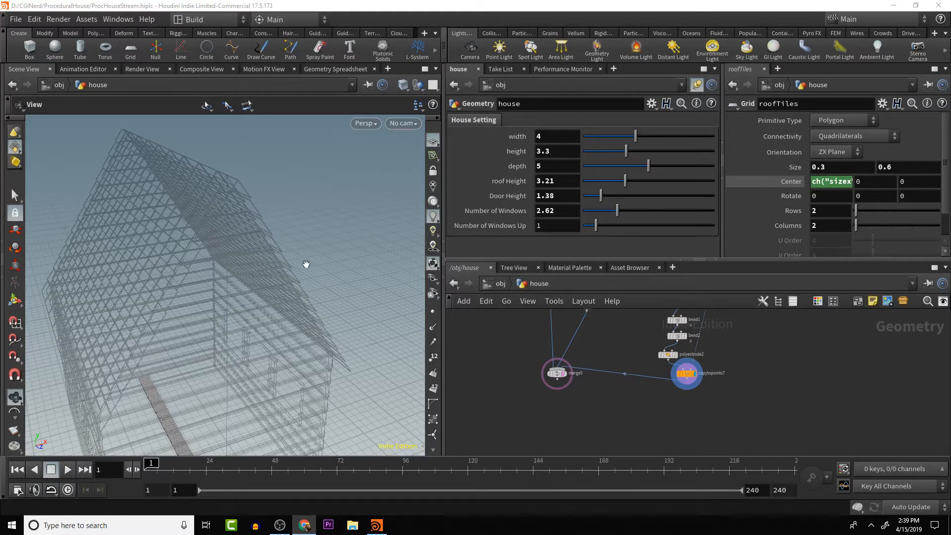
- Examine the wireframe house and the tile strip from several angles, toggling the merge5 template display off and back on
drag(308, 265, 225, 138)
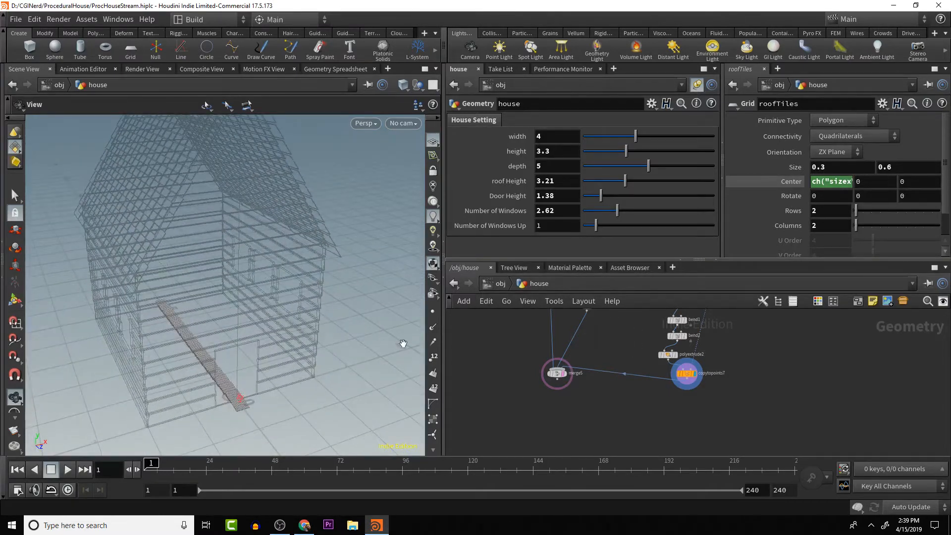
middle_drag(222, 195, 237, 250)
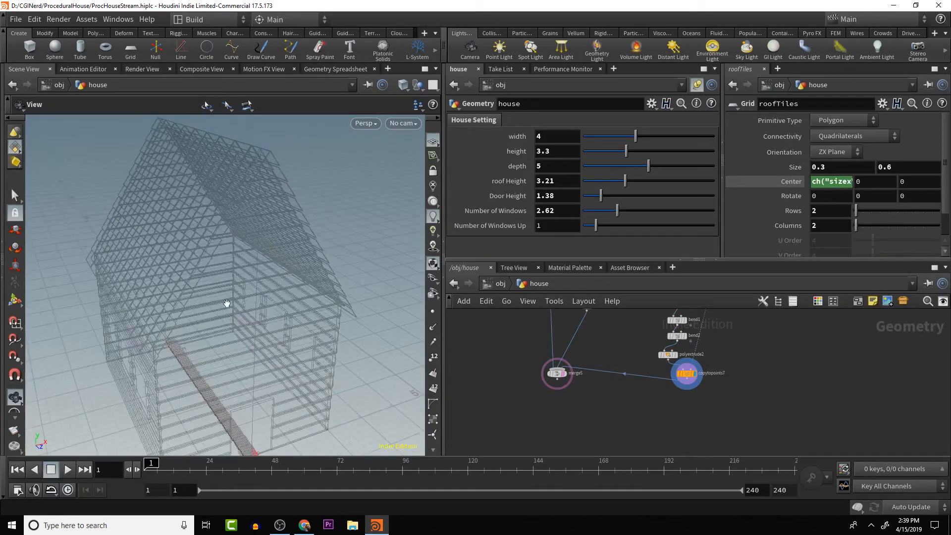
mouse_move(227, 303)
middle_down()
mouse_move(234, 259)
mouse_move(235, 308)
middle_up()
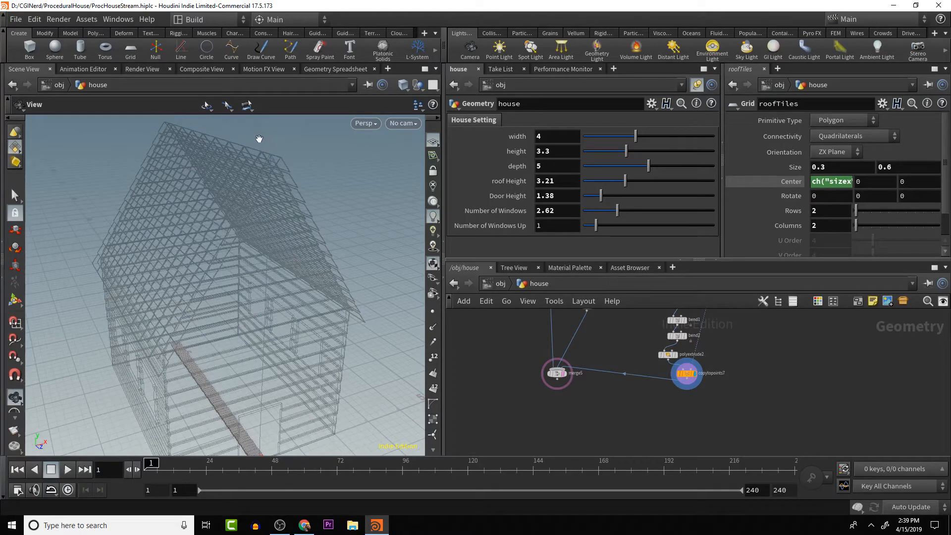
drag(284, 304, 159, 361)
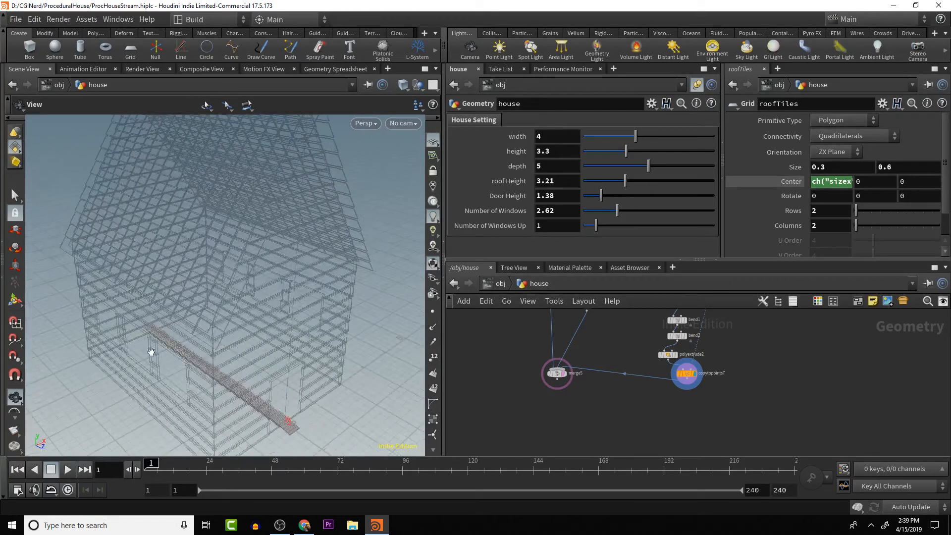
drag(317, 358, 292, 335)
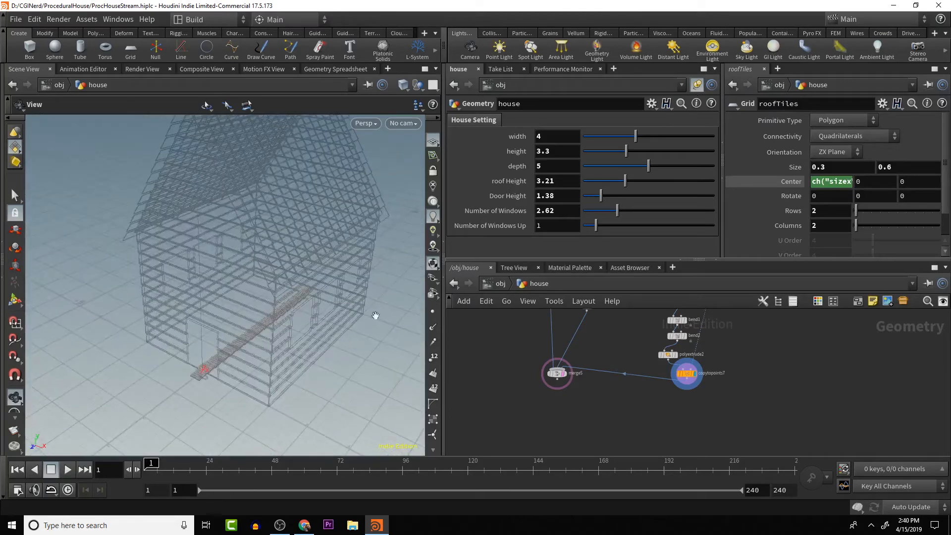
drag(375, 315, 348, 307)
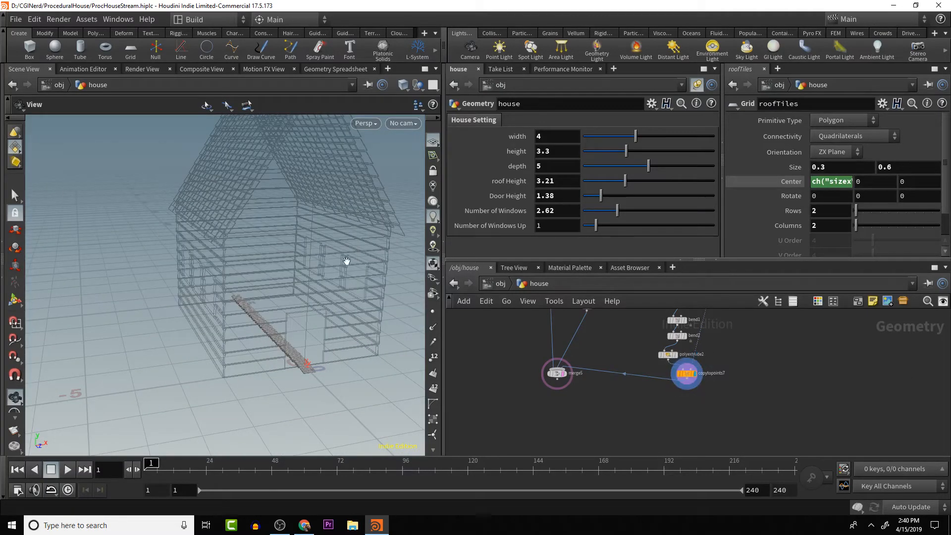
drag(347, 261, 284, 298)
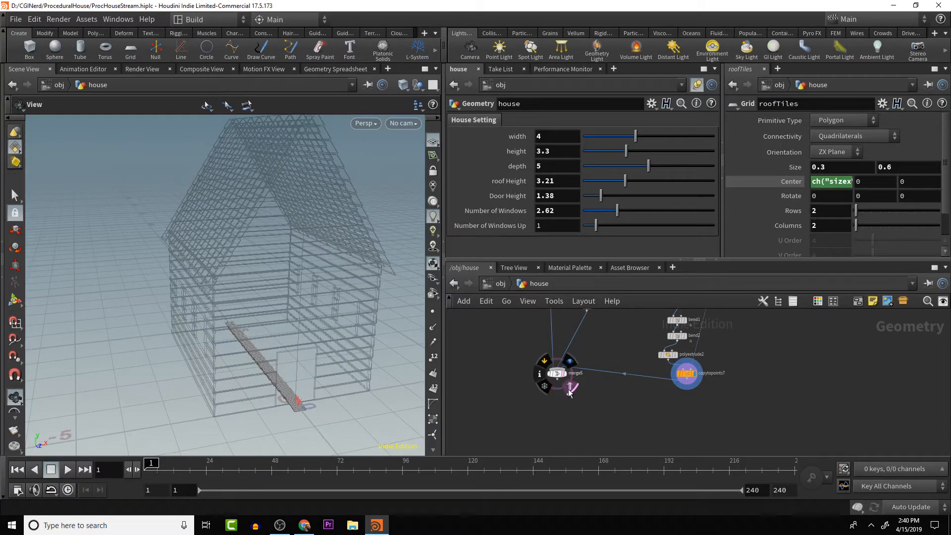
click(569, 389)
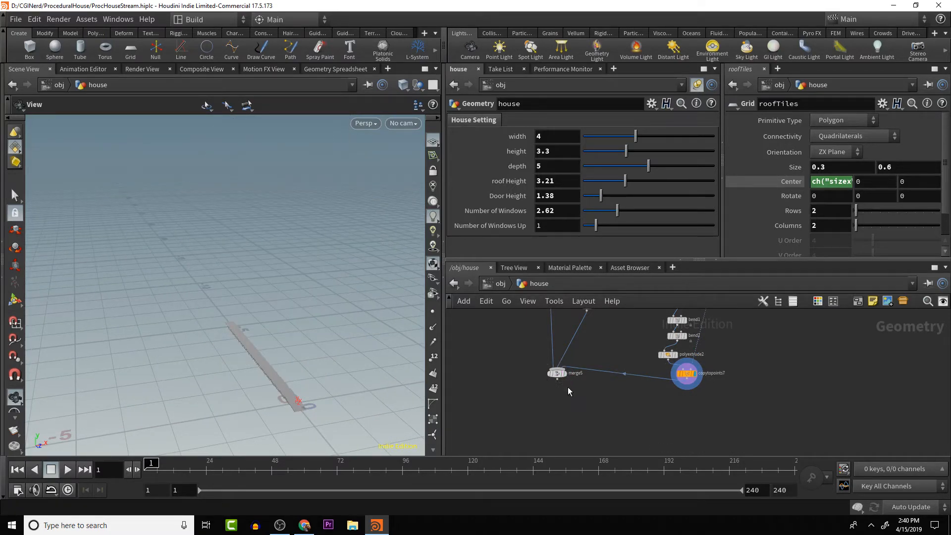
click(569, 388)
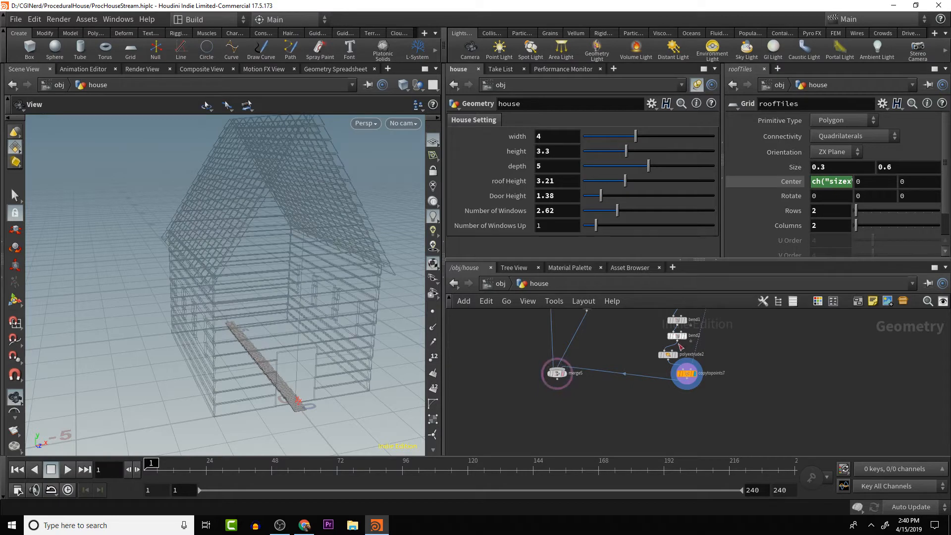
mouse_move(699, 368)
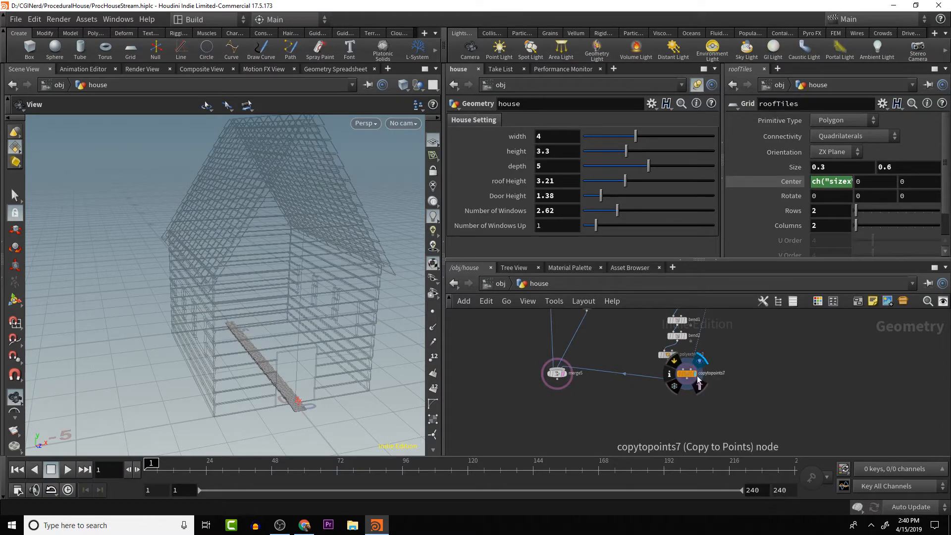
drag(688, 376, 679, 379)
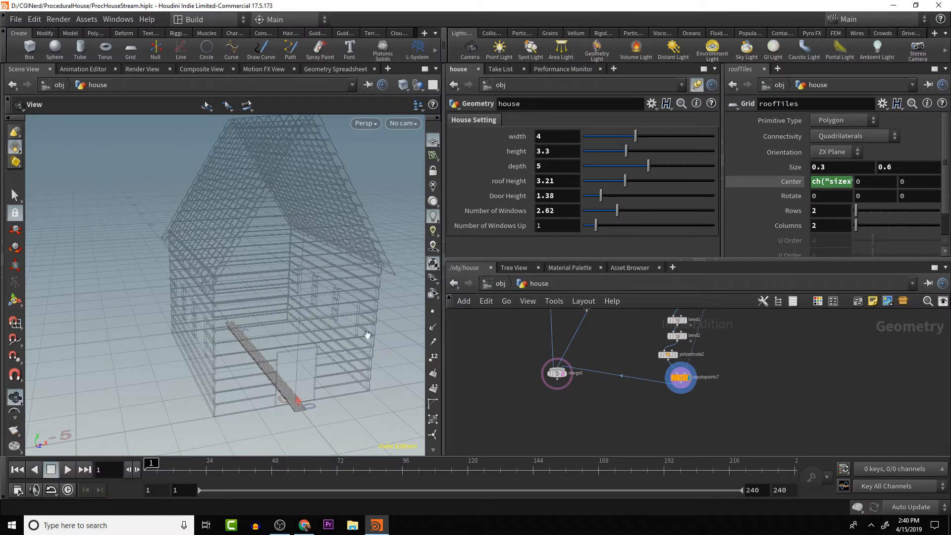
drag(167, 333, 299, 184)
drag(334, 257, 474, 287)
- Copy the Length expression from the houseHeightForRoof line node in the roof network
drag(641, 348, 649, 403)
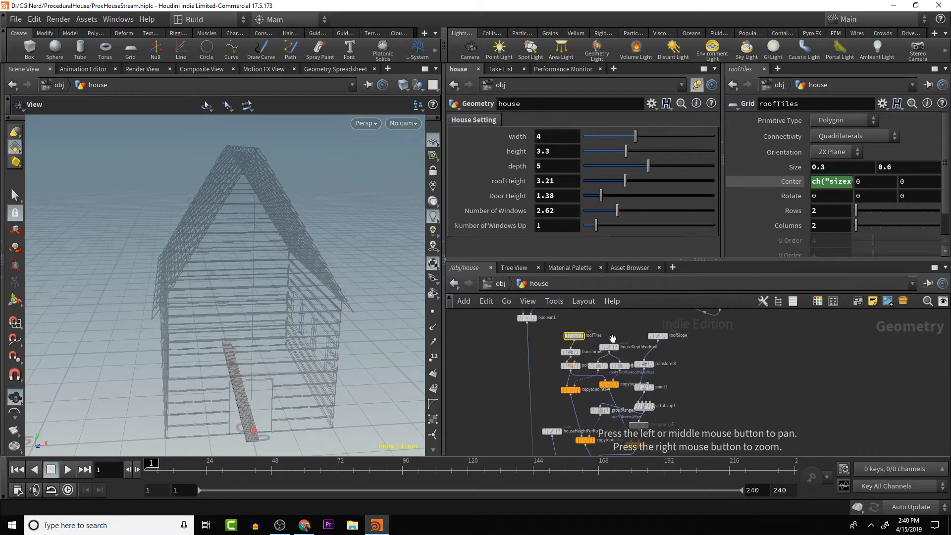
scroll(613, 330, up, 2)
mouse_move(613, 354)
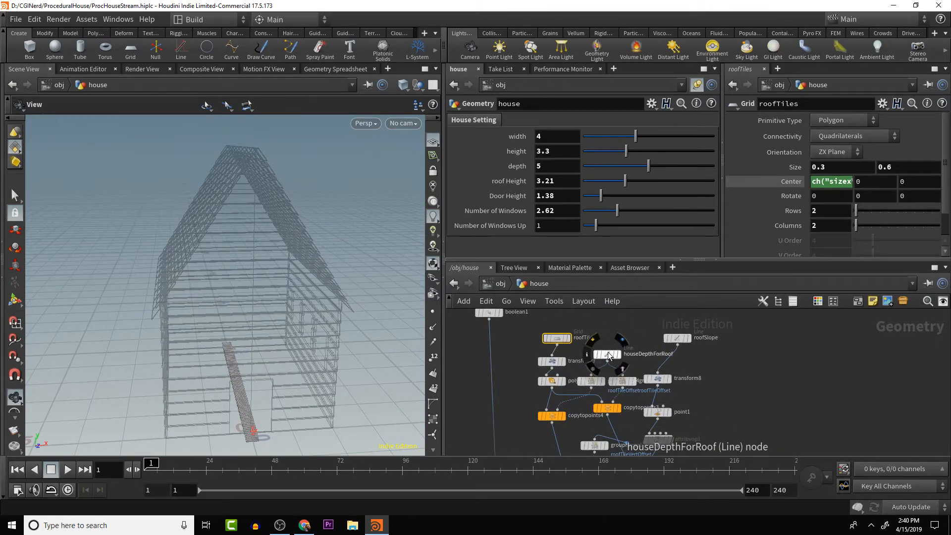
drag(609, 356, 609, 349)
scroll(624, 368, down, 2)
mouse_move(656, 435)
mouse_down()
mouse_move(647, 328)
mouse_move(659, 420)
mouse_up()
drag(658, 328, 667, 370)
scroll(664, 367, up, 3)
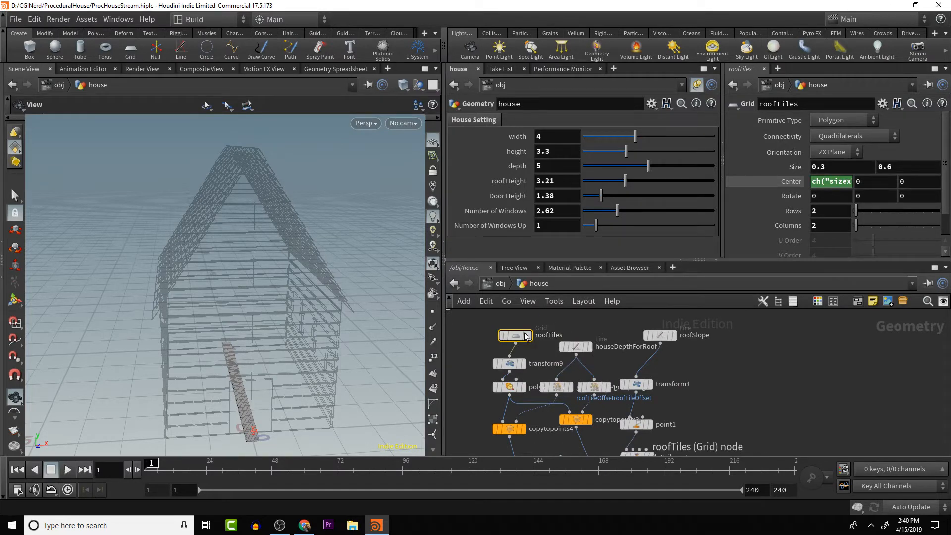
mouse_move(580, 334)
alt+mouse_down()
mouse_move(625, 356)
mouse_move(600, 396)
mouse_move(508, 317)
alt+mouse_up()
scroll(595, 371, down, 3)
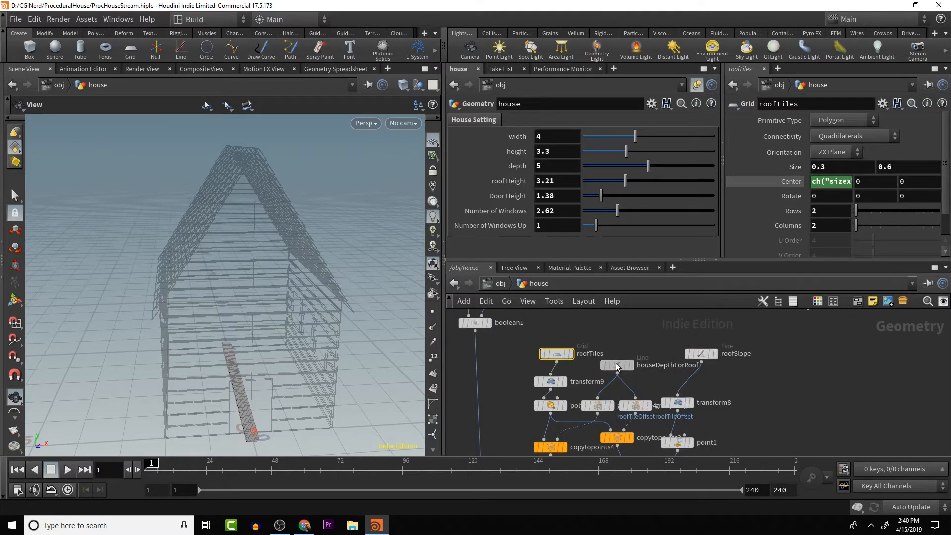
alt+drag(618, 353, 675, 270)
alt+drag(623, 411, 632, 326)
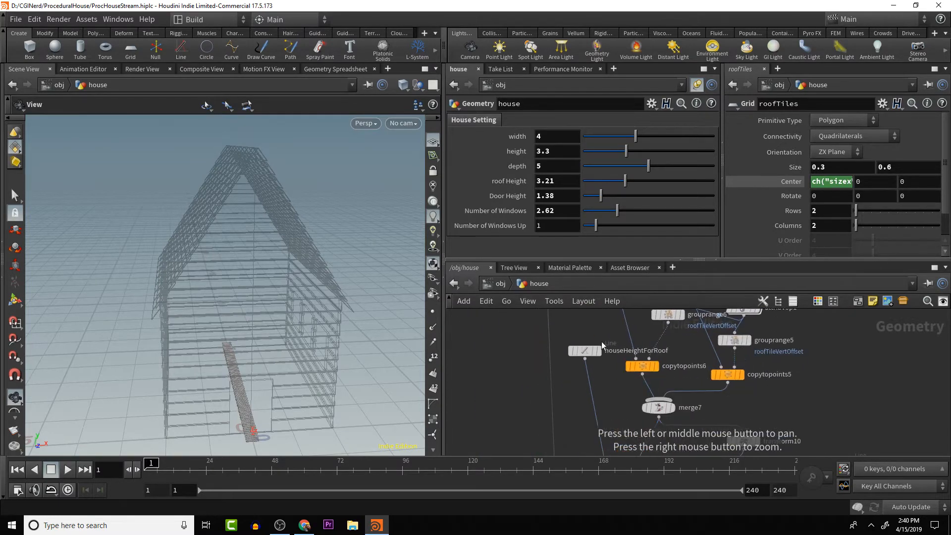
drag(587, 355, 584, 358)
click(581, 354)
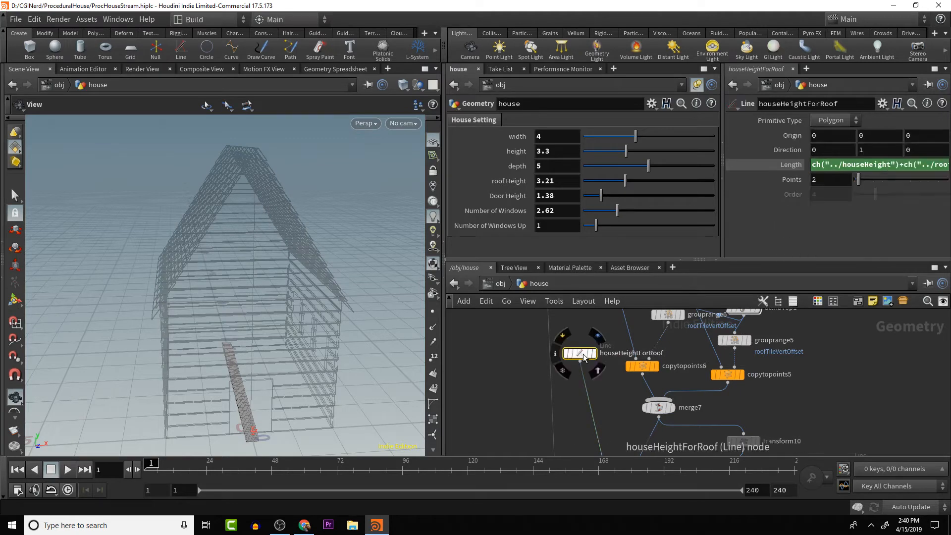
click(878, 171)
key(ctrl+c)
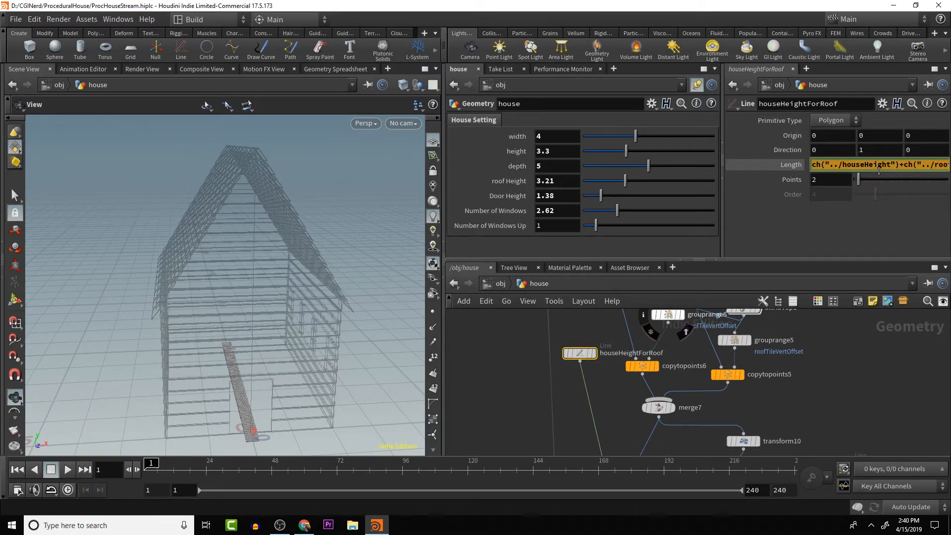
- Insert a Transform node on the connection between copytopoints7 and merge5
click(837, 404)
scroll(837, 404, down, 2)
alt+drag(834, 426, 808, 346)
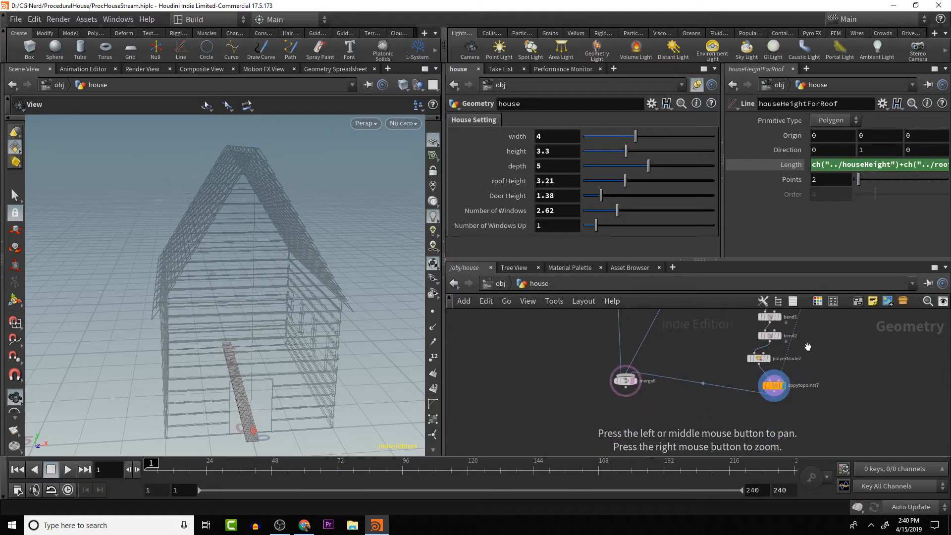
key(Tab)
text(tr)
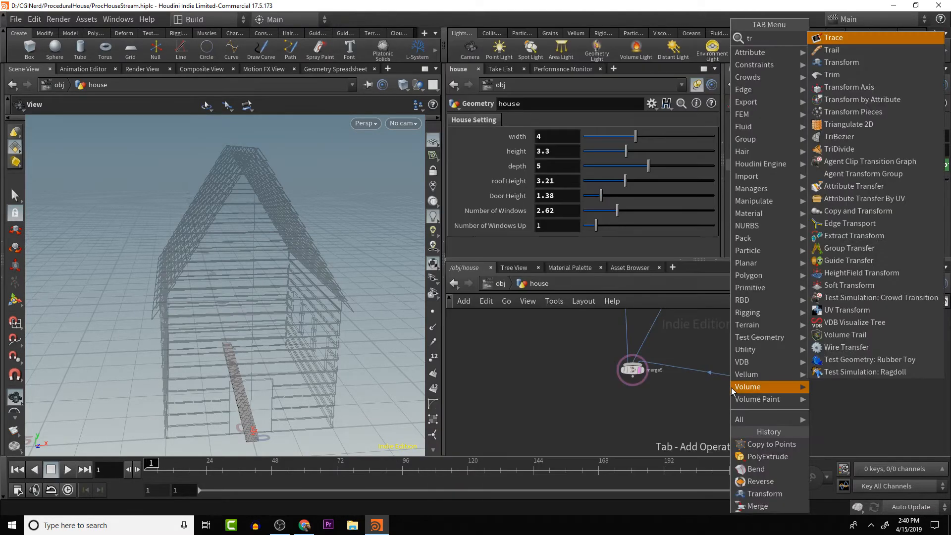
text(an)
key(Return)
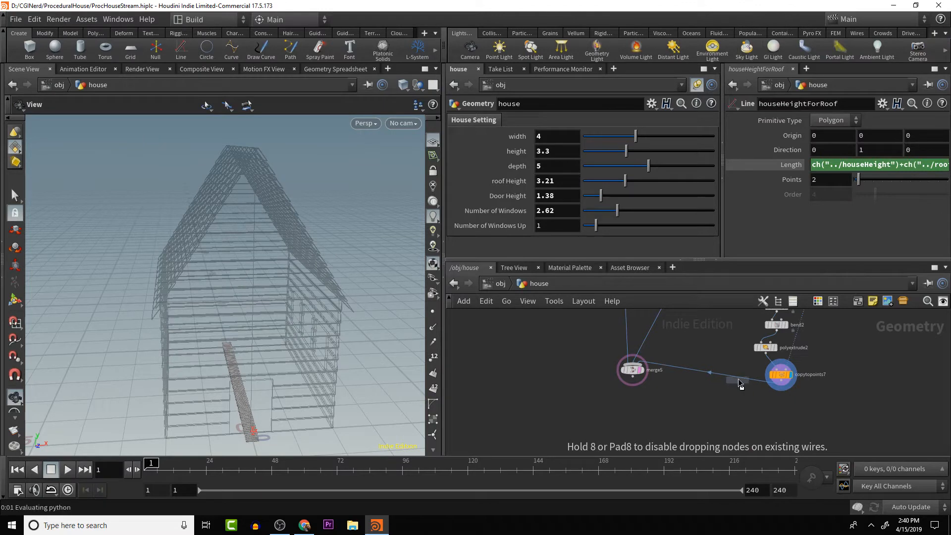
click(739, 383)
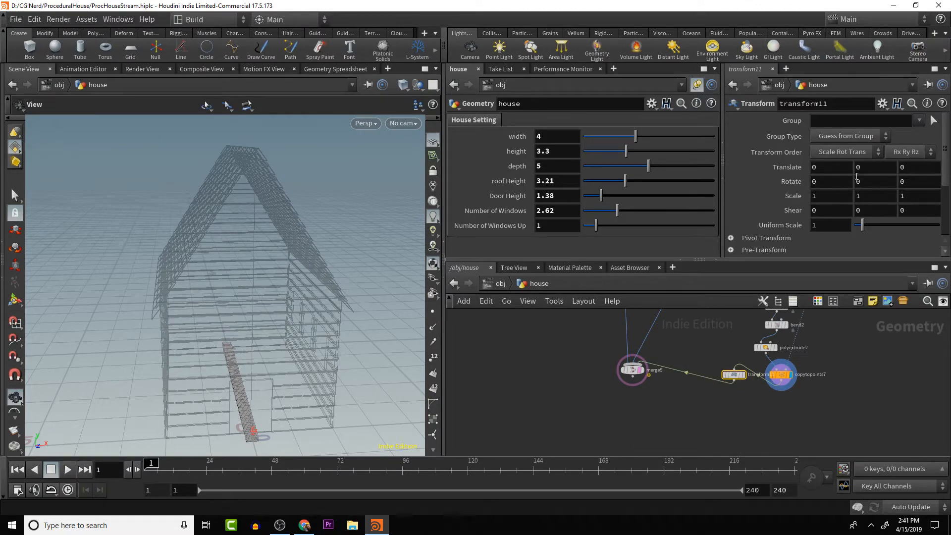
- Set the new transform's Y translate to the copied house and roof height expression, and make that node the displayed one
click(870, 168)
key(ctrl+v)
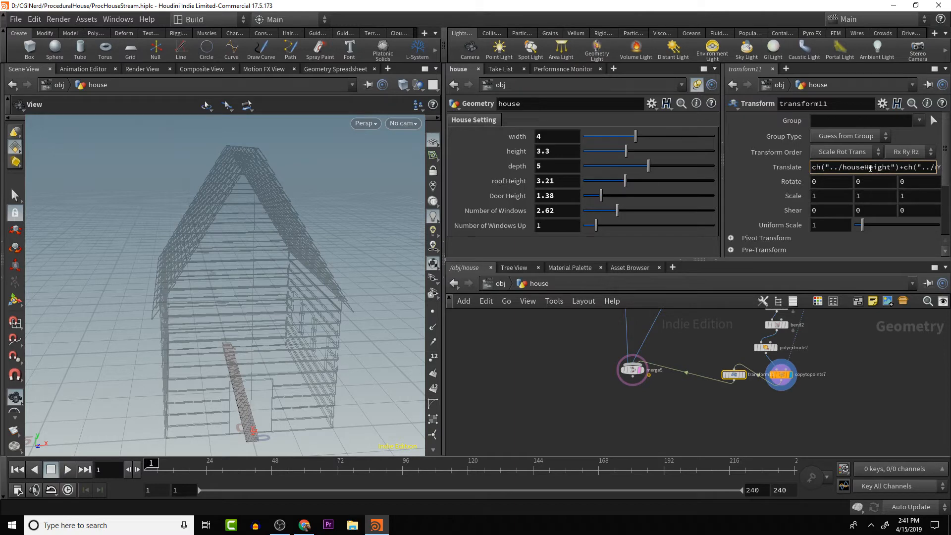
key(Return)
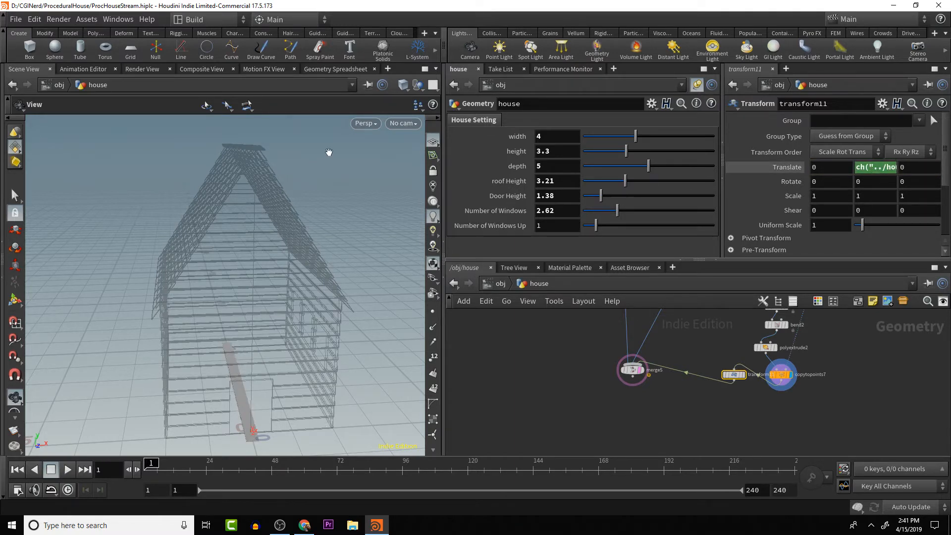
drag(329, 153, 317, 175)
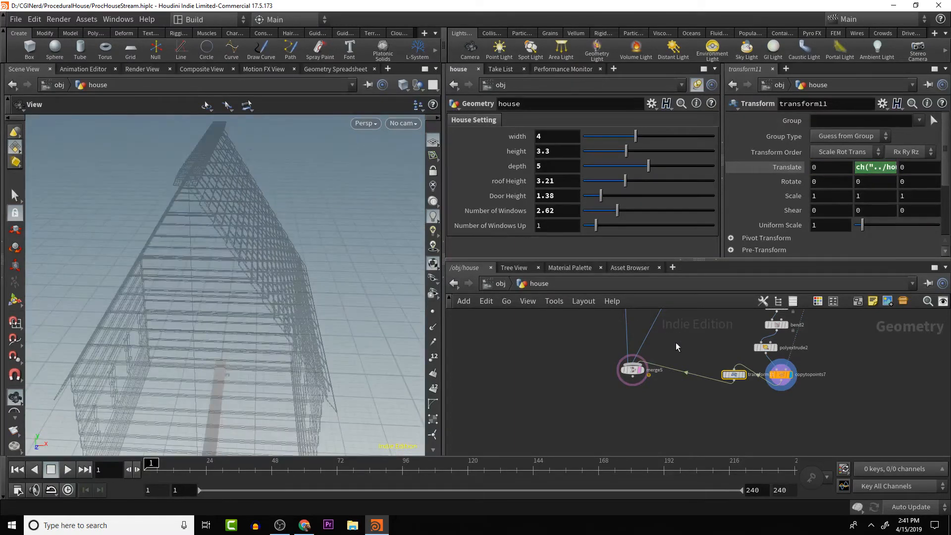
click(747, 375)
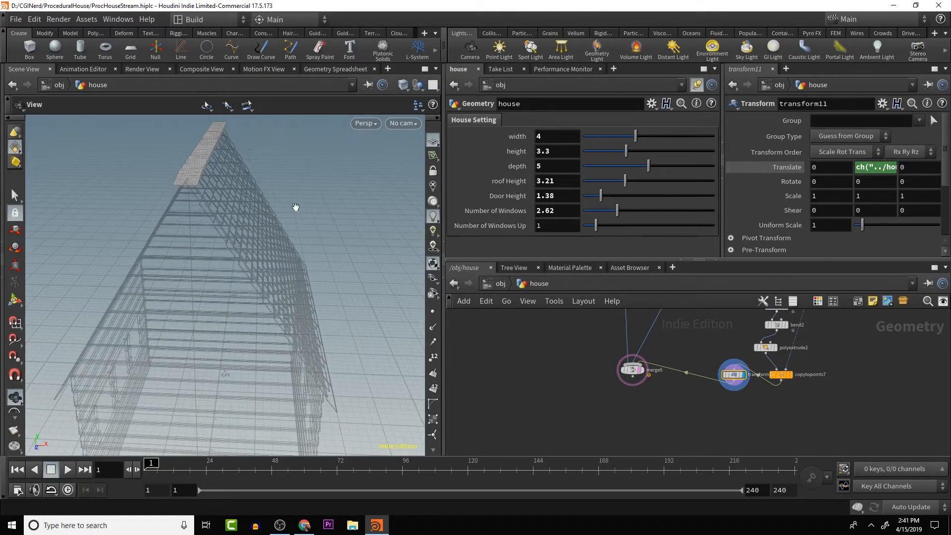
drag(295, 207, 225, 284)
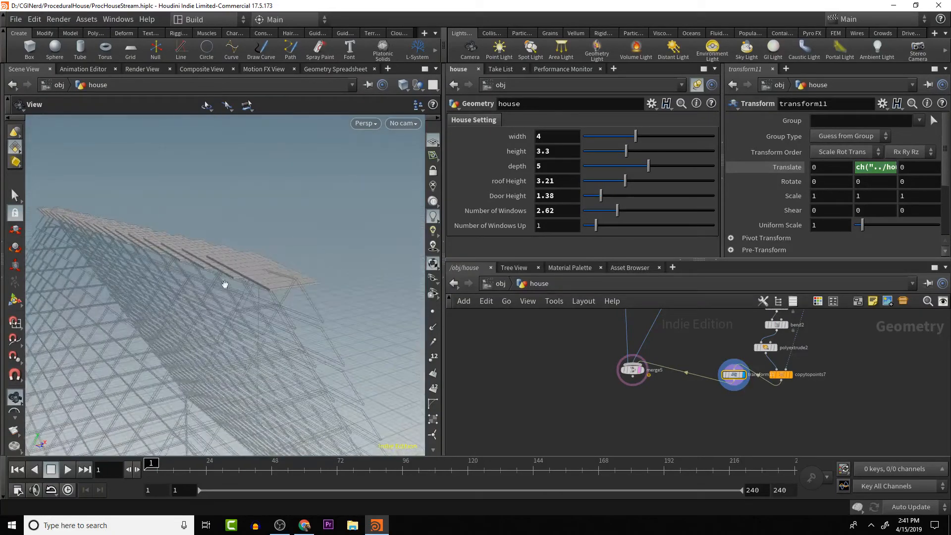
- Set the Bend angle of the bend1 node to -90 to curve the roof spine tiles over the ridge
drag(776, 333, 775, 378)
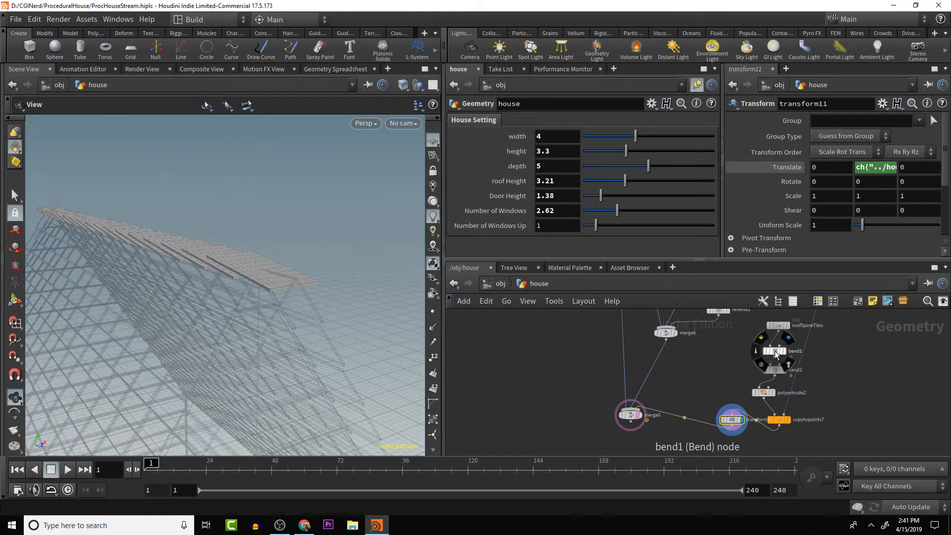
click(774, 350)
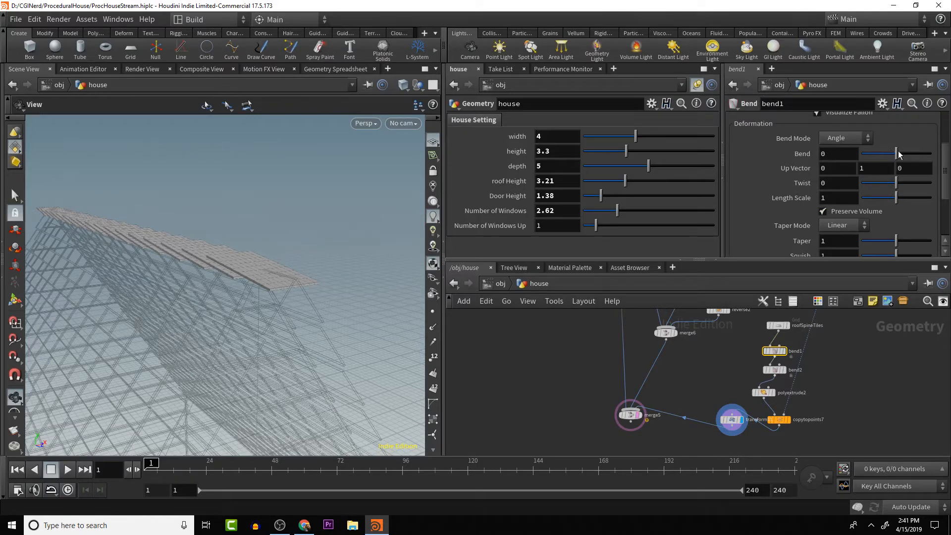
drag(898, 154, 818, 168)
drag(416, 266, 171, 273)
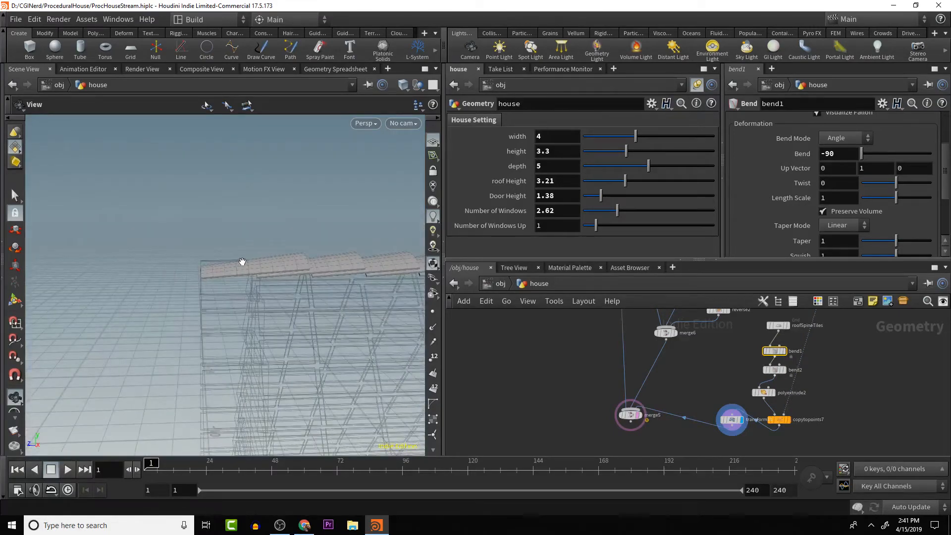
drag(242, 262, 233, 258)
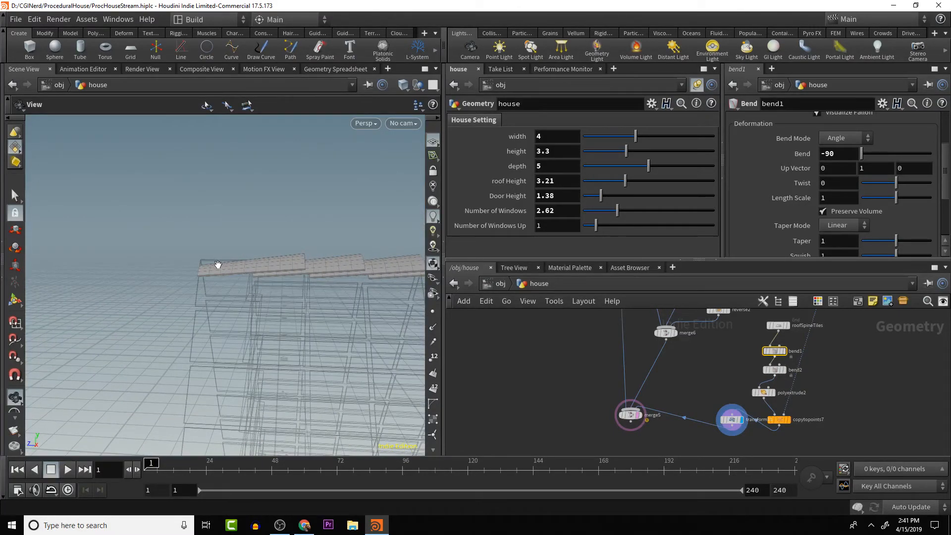
drag(200, 264, 208, 261)
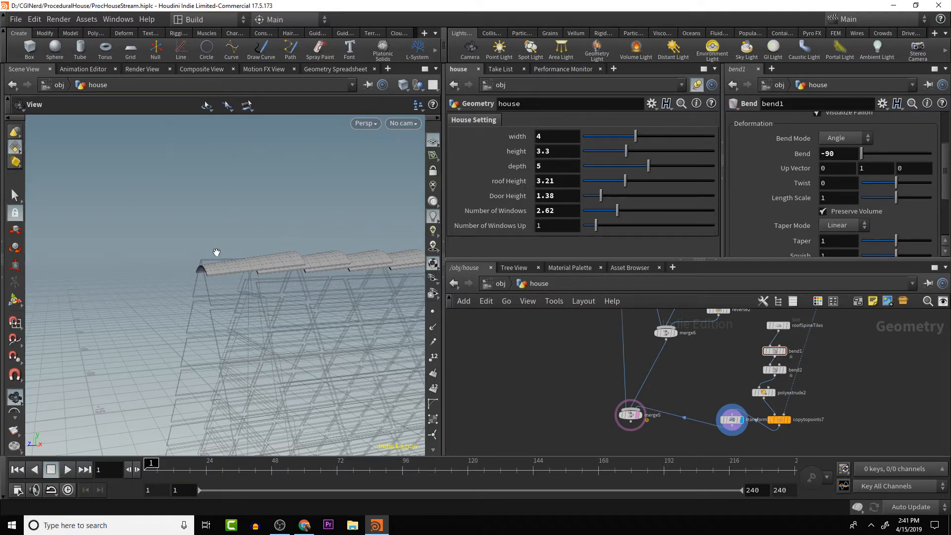
- Append +.1 to the Y translate expression of the transform after copytopoints7 to raise the spine tiles above the ridge
drag(215, 217, 253, 252)
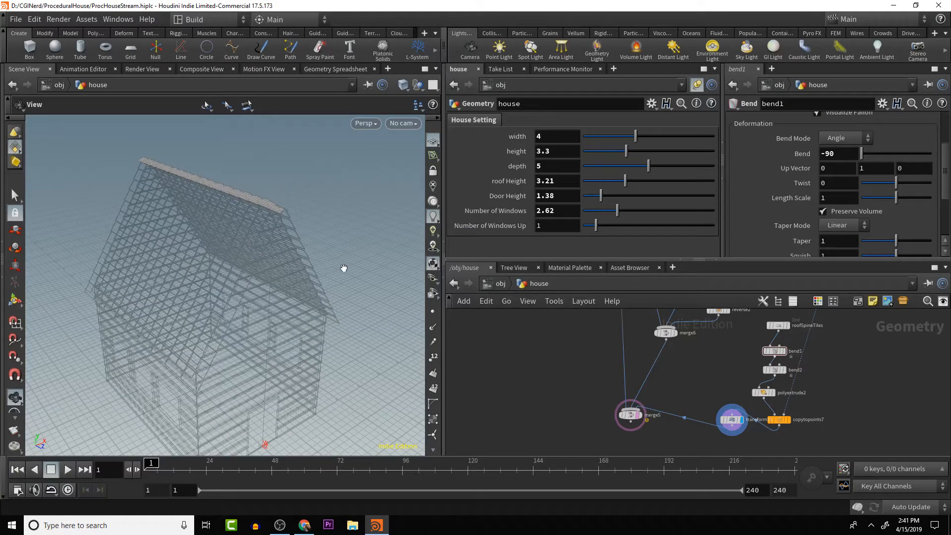
drag(254, 282, 276, 253)
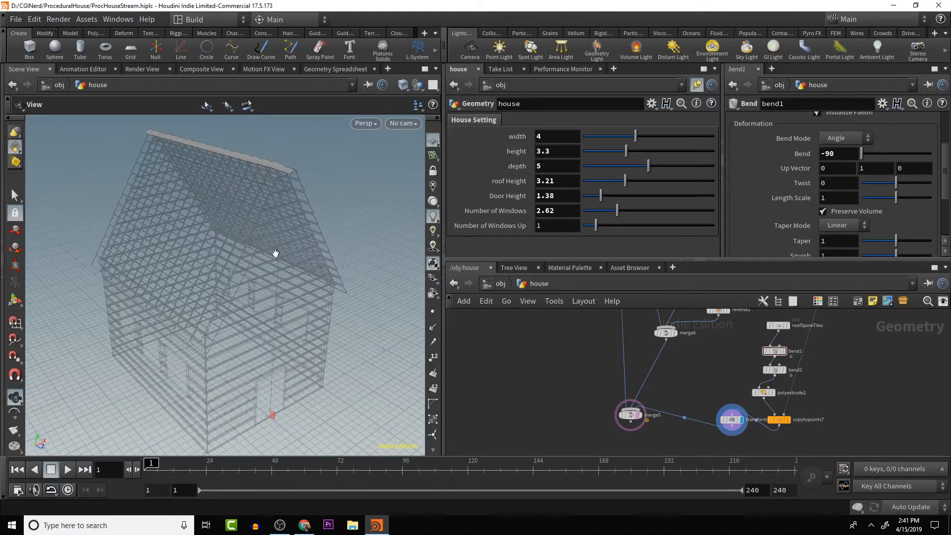
drag(284, 214, 278, 218)
middle_drag(278, 217, 274, 244)
scroll(274, 245, up, 3)
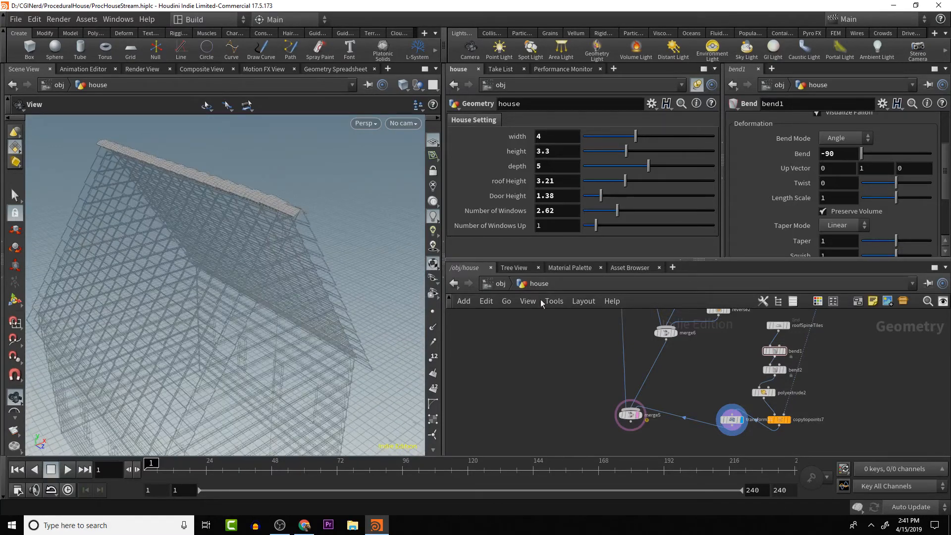
click(732, 419)
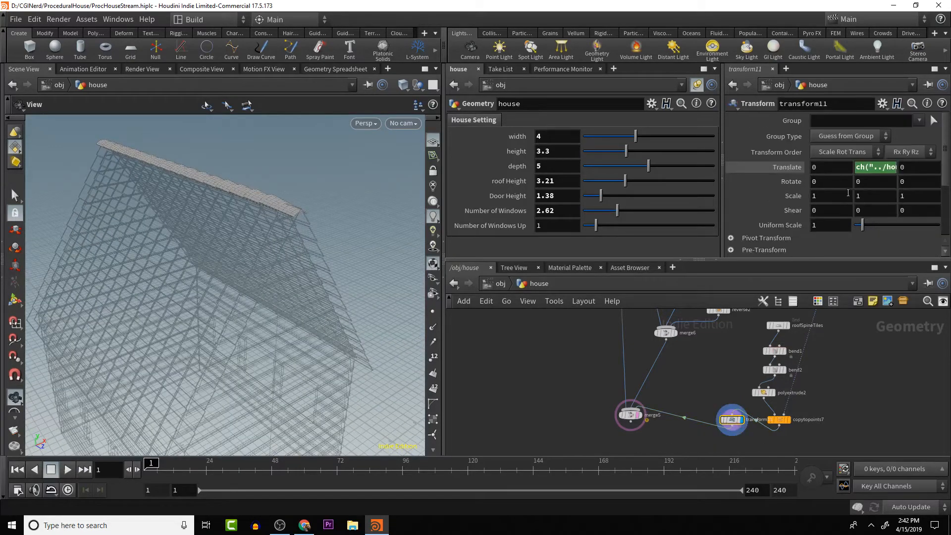
click(880, 171)
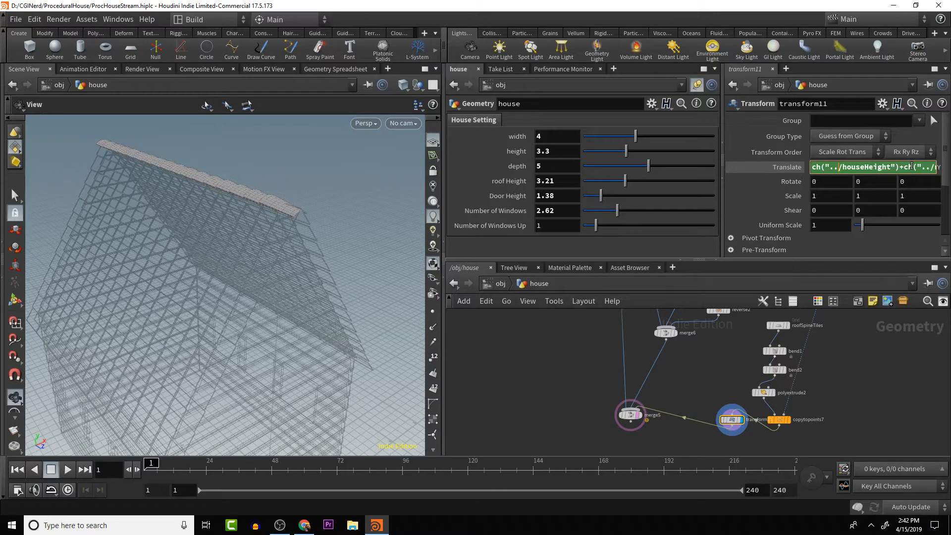
key(End)
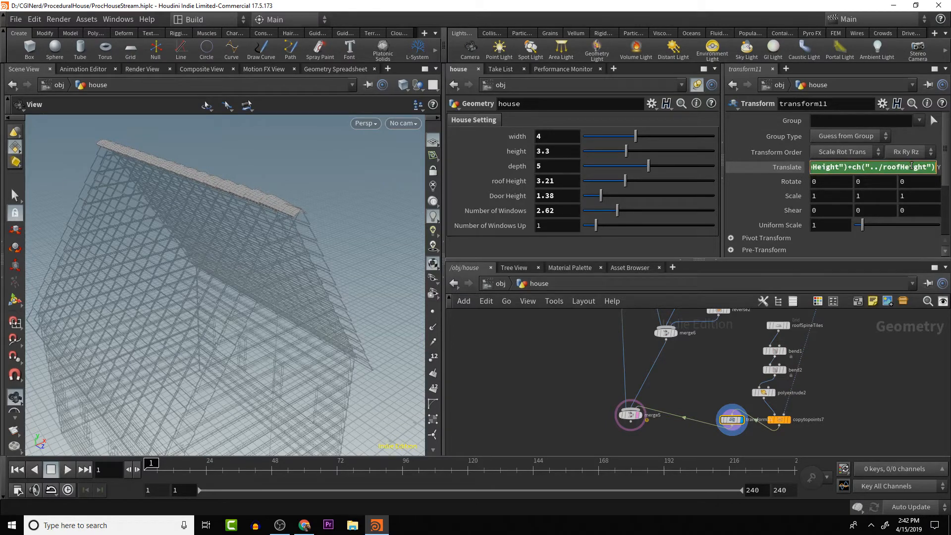
text(.1)
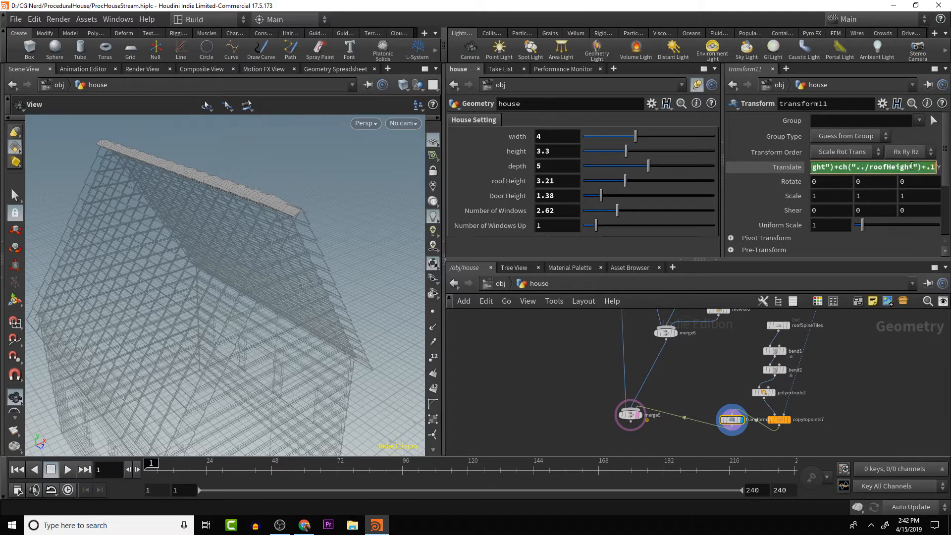
key(Return)
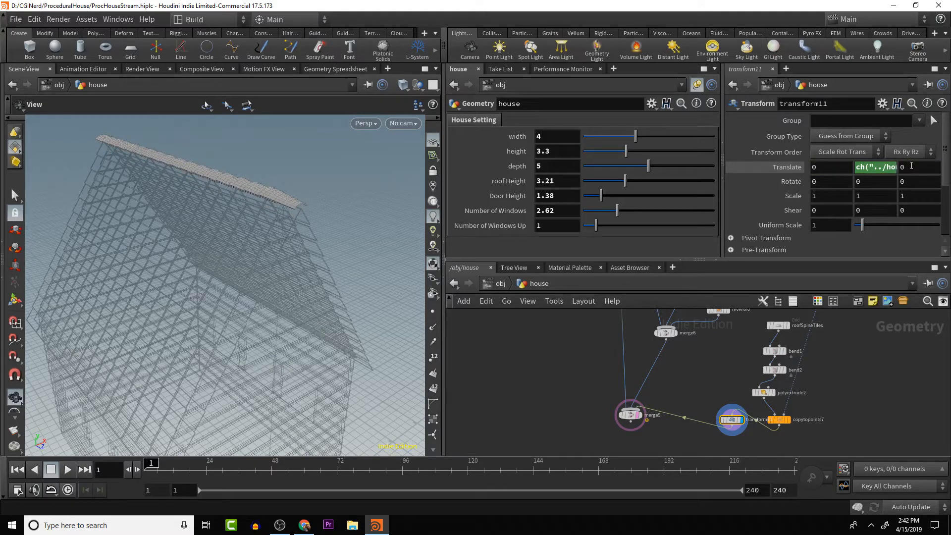
- Reduce the added offset at the end of that Y translate expression to .05
click(889, 166)
drag(929, 167, 936, 168)
click(935, 168)
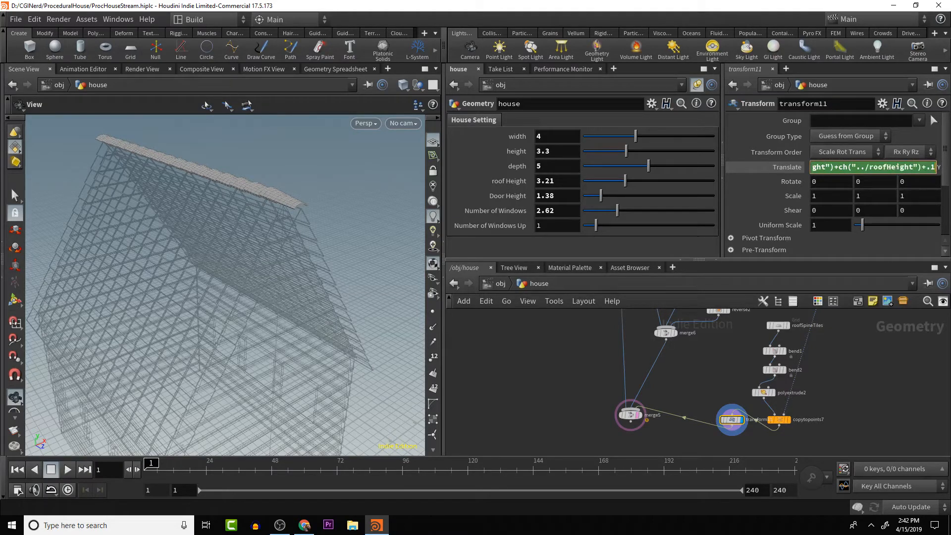
text(05)
key(Return)
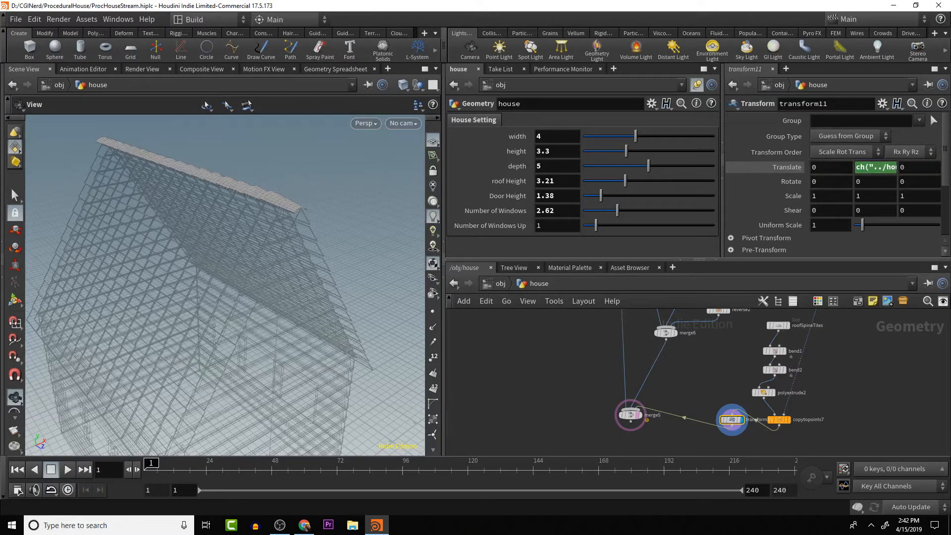
- Examine how the spine tiles sit on the ridge and check the bend1, roofSpineTiles and transform11 settings
mouse_move(319, 198)
mouse_down()
mouse_move(269, 213)
mouse_move(365, 198)
mouse_move(297, 206)
mouse_move(307, 213)
mouse_up()
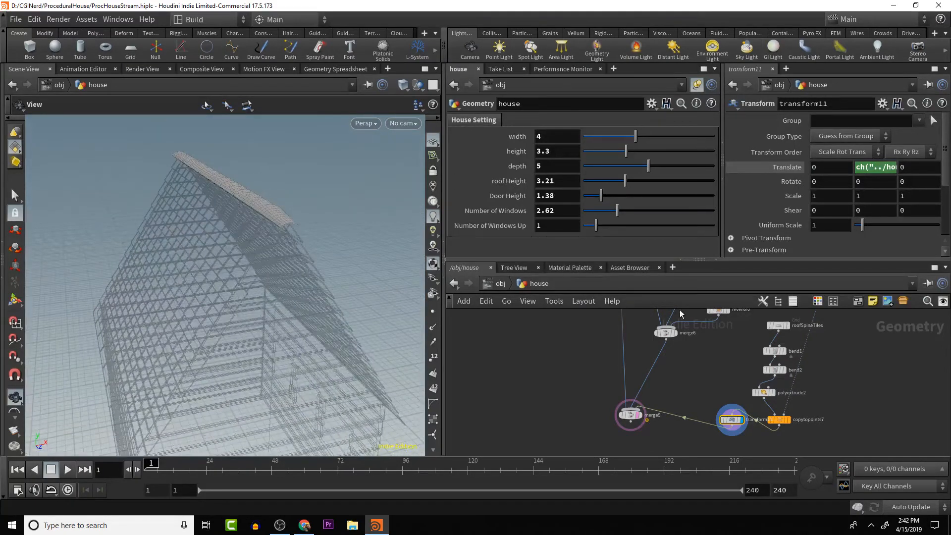
click(775, 350)
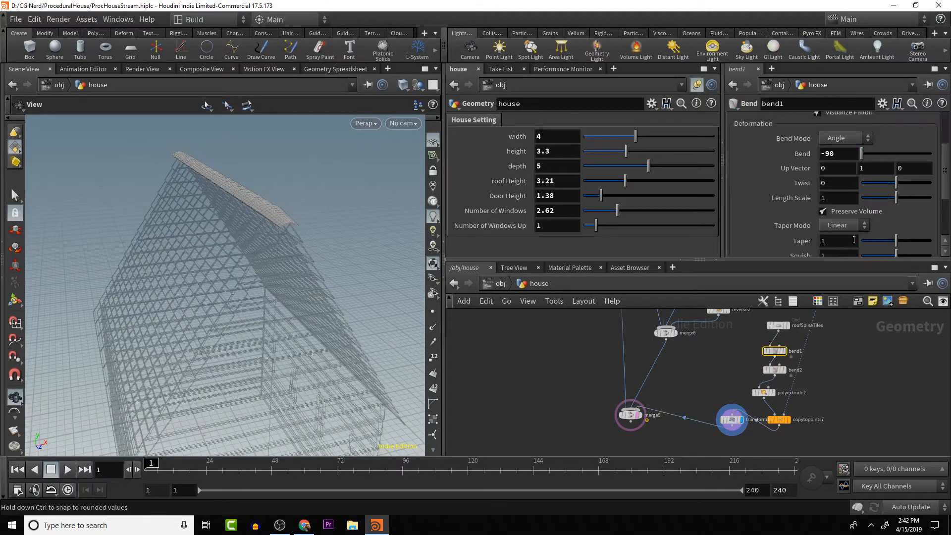
drag(862, 154, 688, 204)
drag(365, 229, 340, 218)
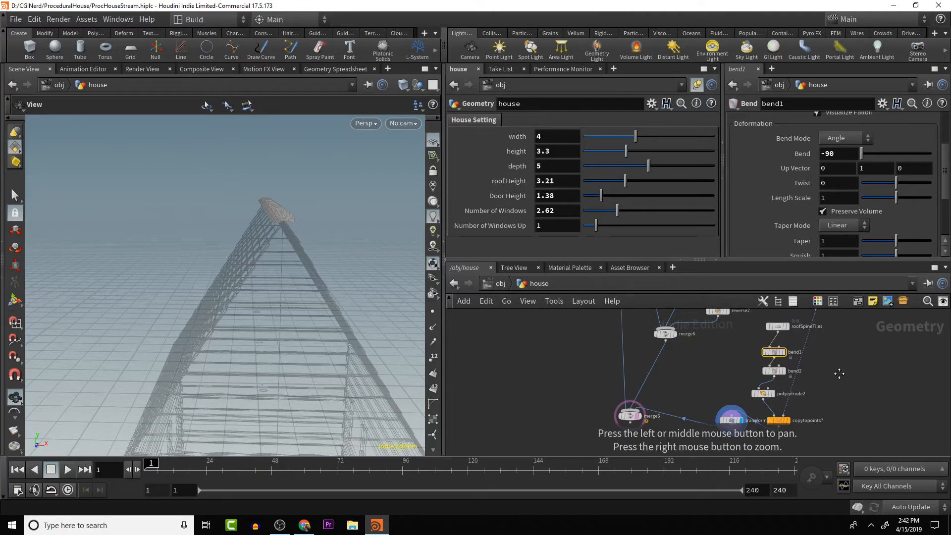
middle_drag(819, 341, 810, 367)
drag(325, 224, 317, 277)
mouse_move(356, 203)
mouse_down()
mouse_move(365, 153)
mouse_move(356, 132)
mouse_move(349, 194)
mouse_up()
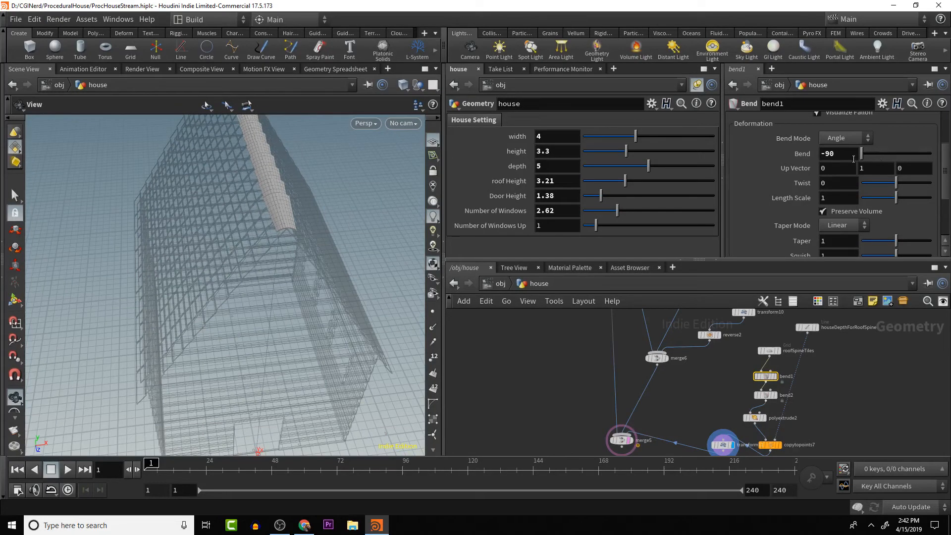
mouse_move(769, 351)
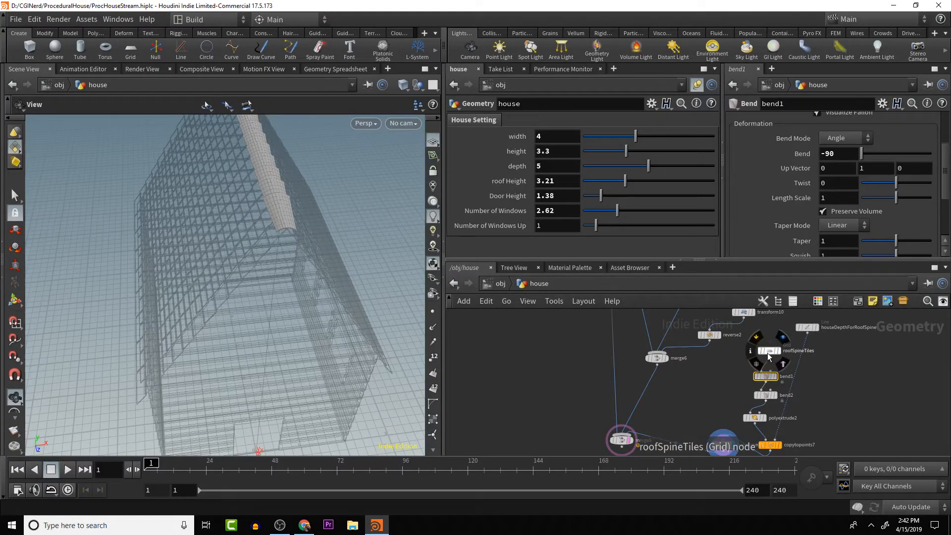
click(768, 351)
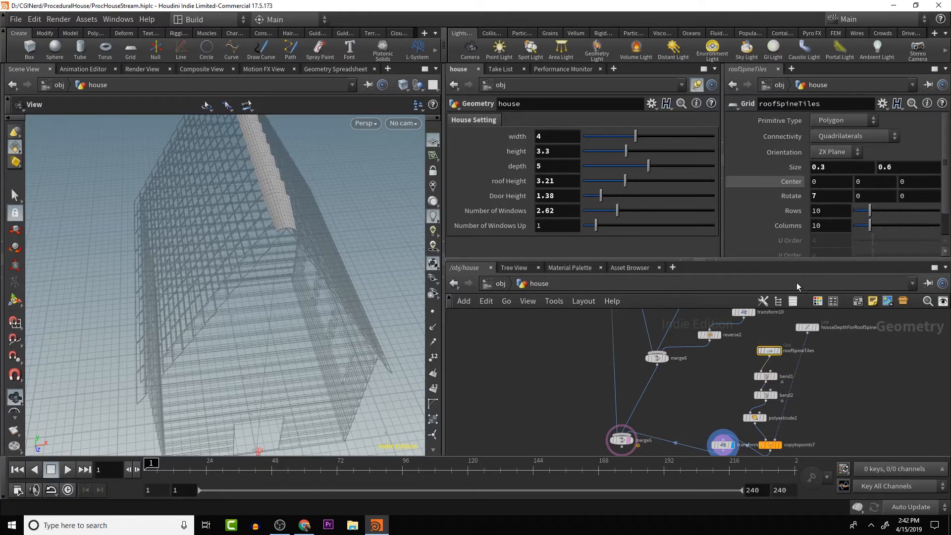
alt+middle_drag(827, 366, 813, 351)
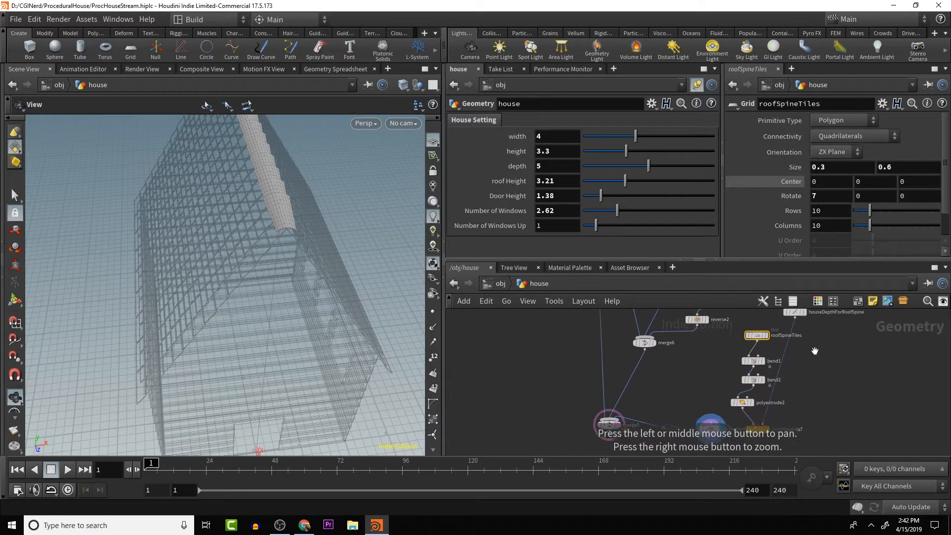
click(713, 428)
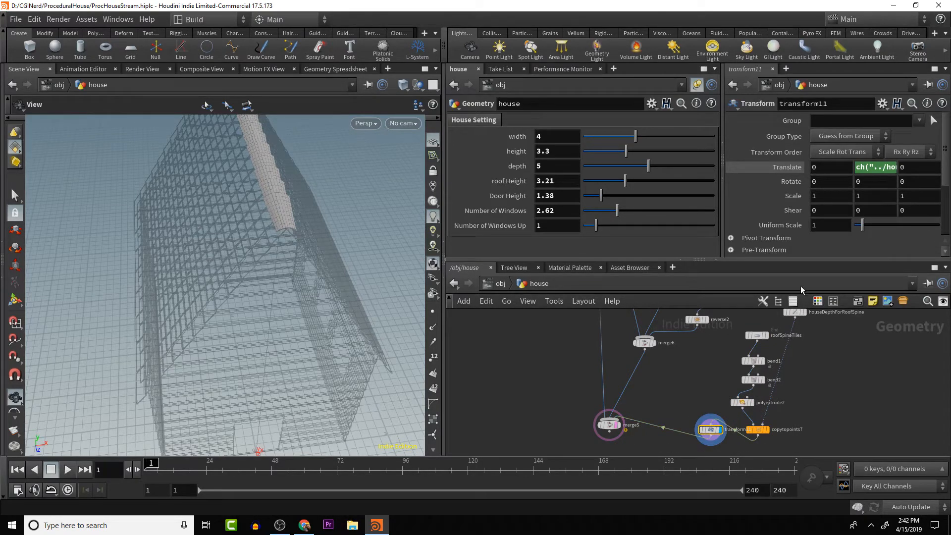
- Set the X rotation of the roofSpineTiles grid to 0
click(756, 336)
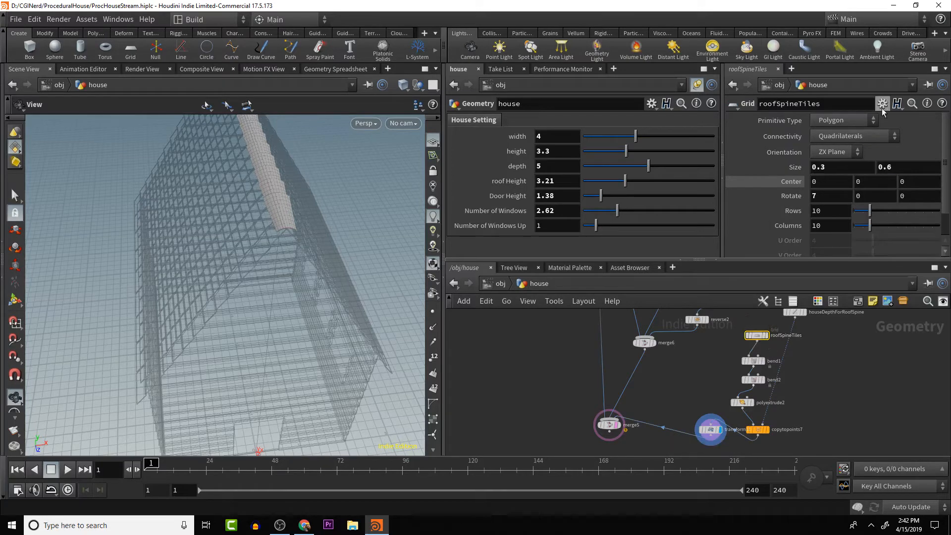
click(832, 198)
text(0)
key(Return)
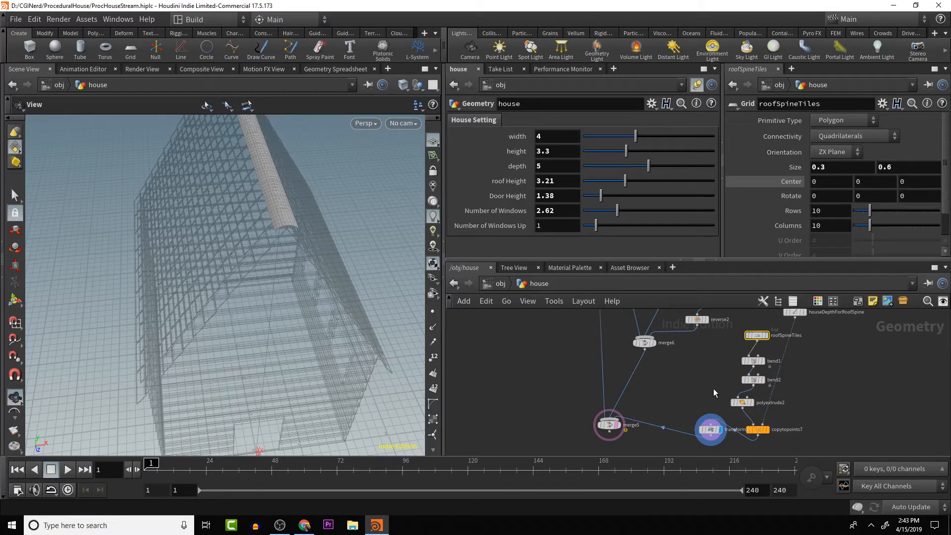
- Move the bend and extrude nodes up to make room, and insert a Transform node between polyextrude2 and copytopoints7
drag(753, 359, 745, 400)
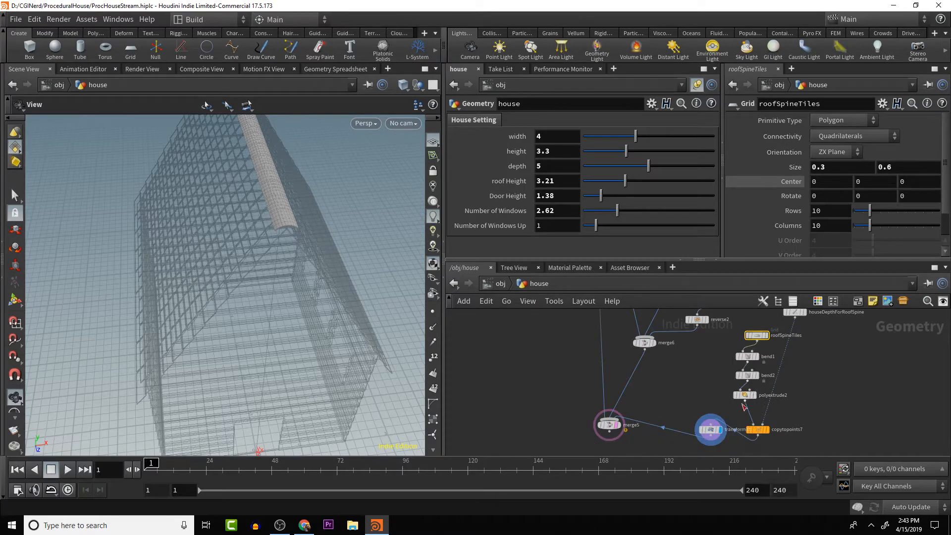
key(Tab)
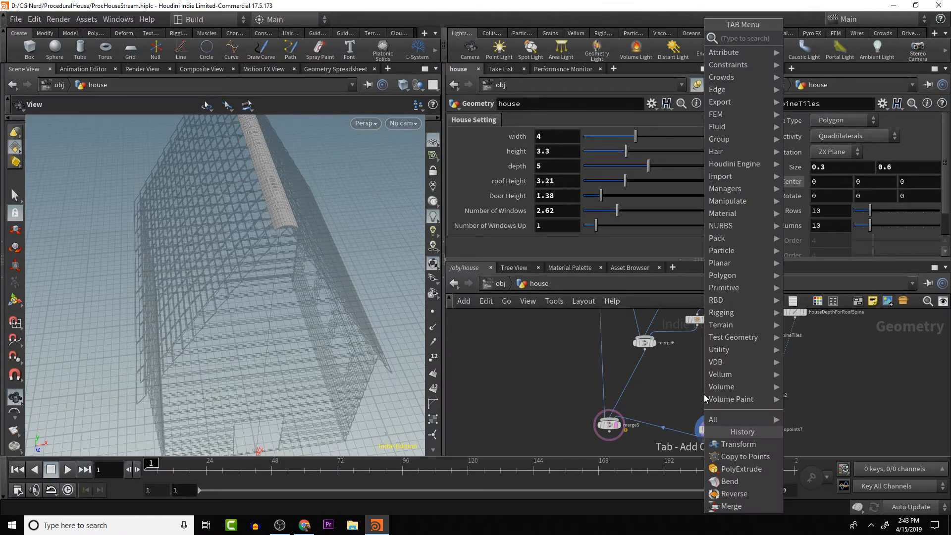
text(tran)
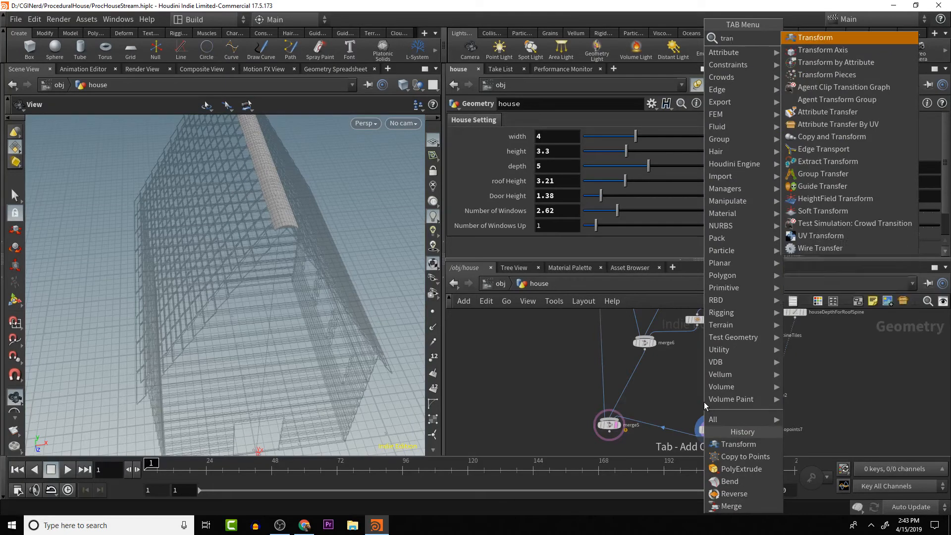
key(Return)
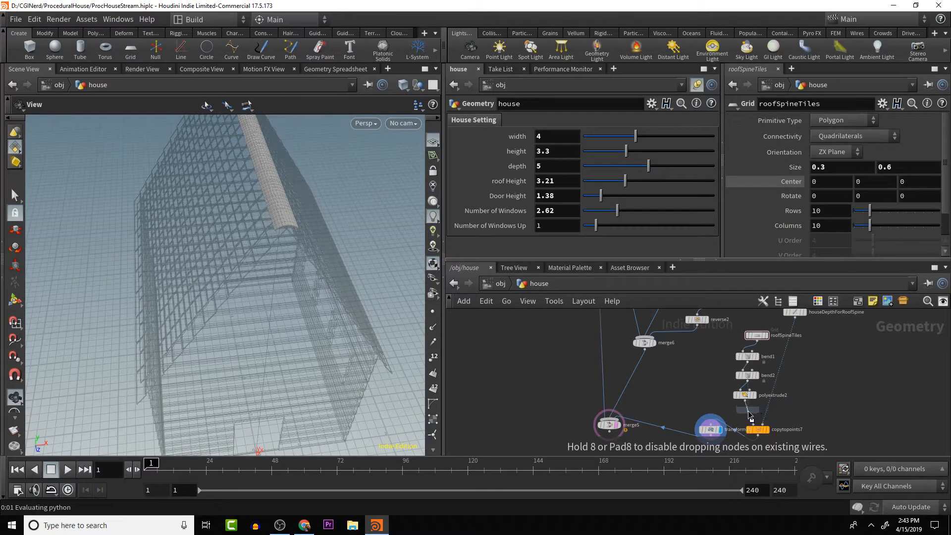
click(756, 411)
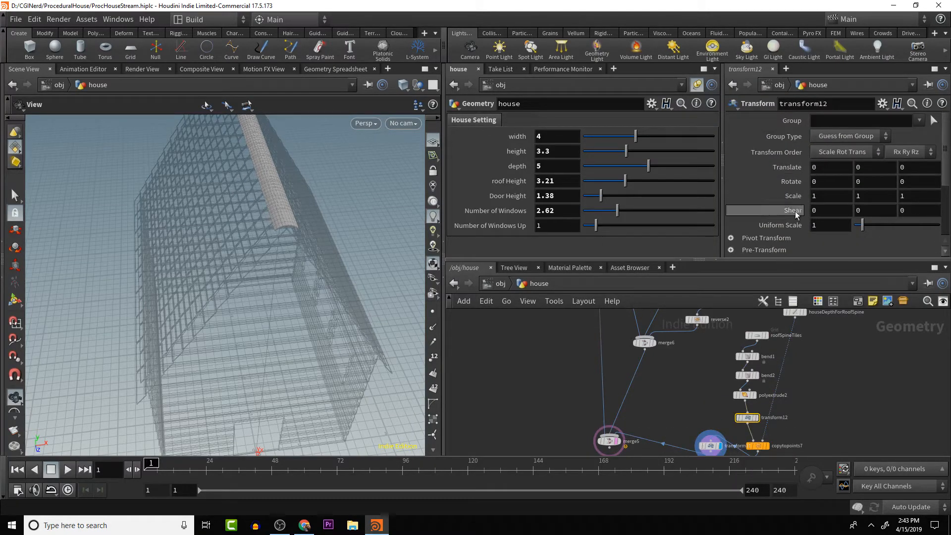
- Set the new Transform node's X rotation to 7 to tilt each spine tile
key(ctrl+v)
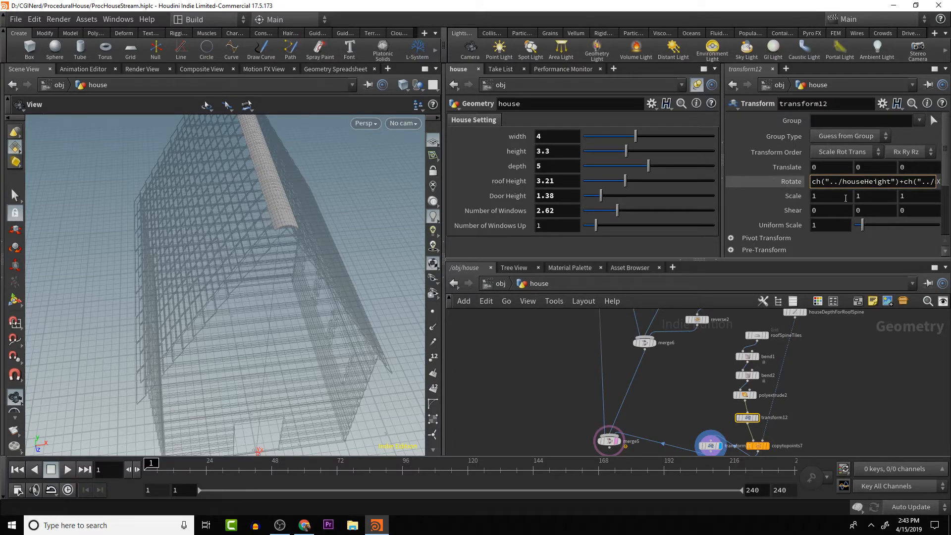
key(ctrl+z)
key(Return)
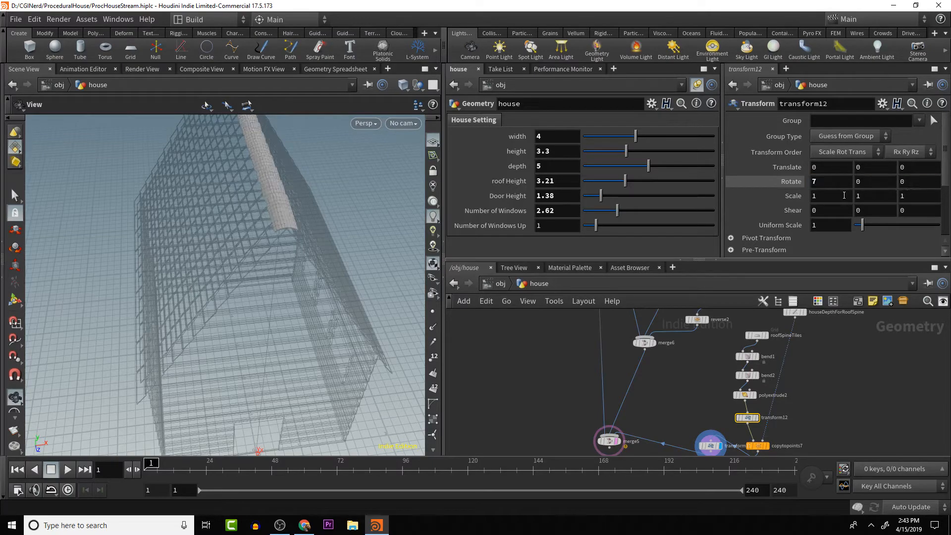
- Copy the Z rotation expression from the transform8 node below roofSlope in the roof network
mouse_move(310, 157)
mouse_down()
mouse_move(266, 213)
mouse_move(303, 169)
mouse_move(301, 142)
mouse_move(297, 157)
mouse_up()
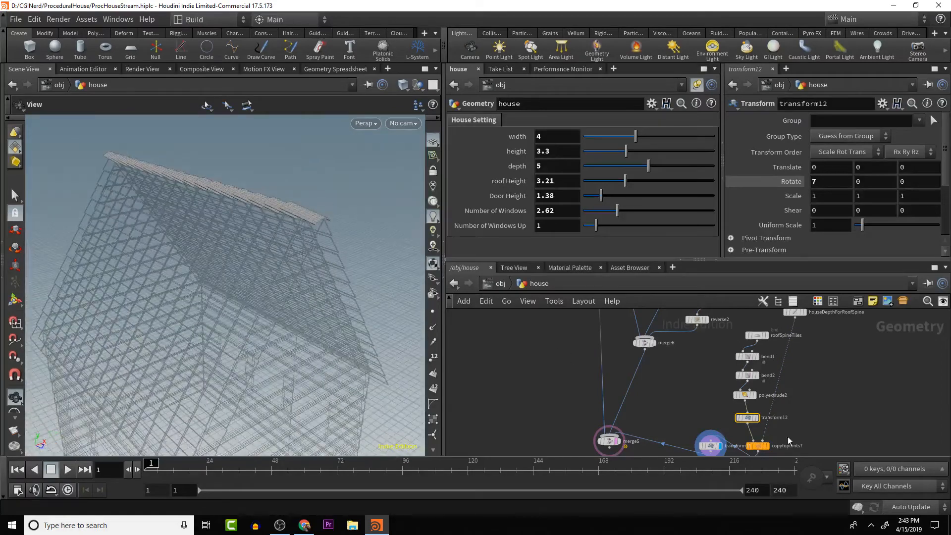
middle_drag(790, 409, 792, 368)
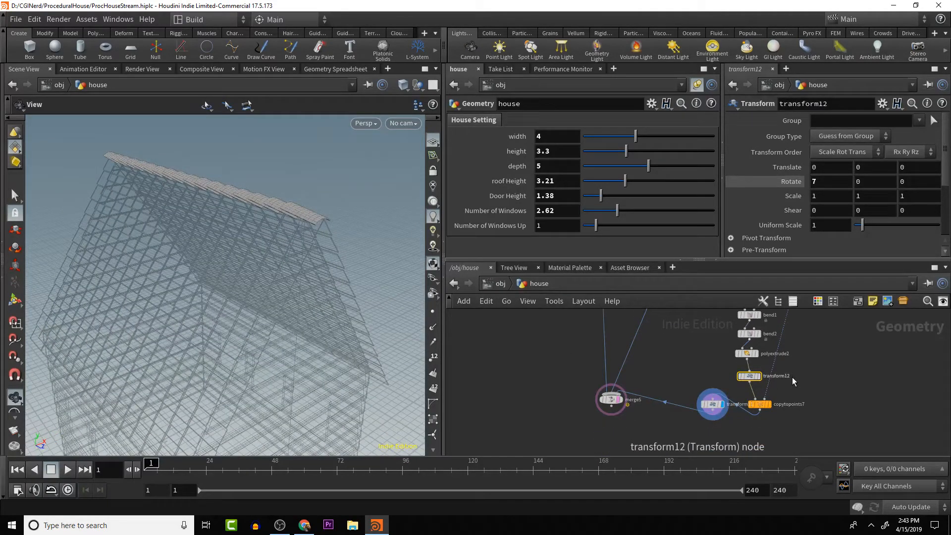
drag(309, 270, 309, 266)
alt+middle_drag(783, 370, 783, 435)
drag(232, 319, 277, 238)
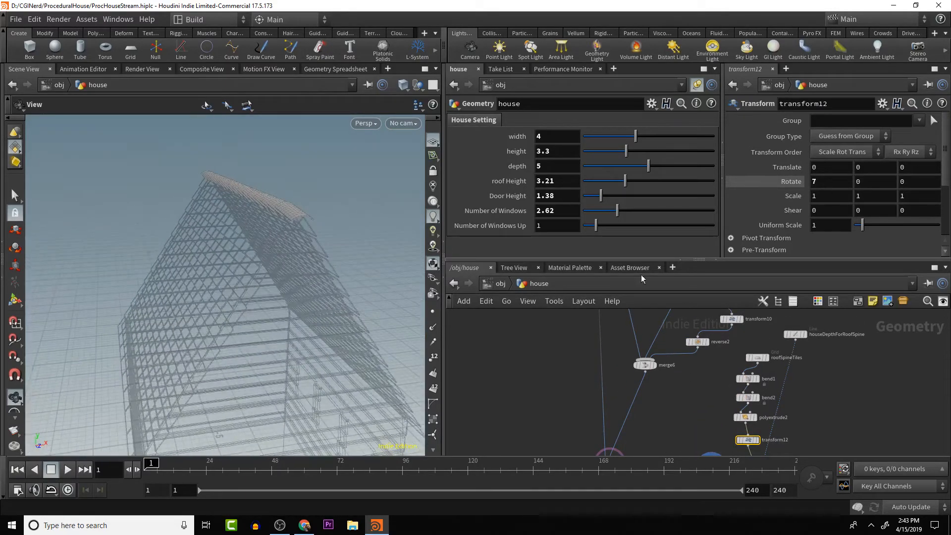
middle_drag(808, 346, 824, 420)
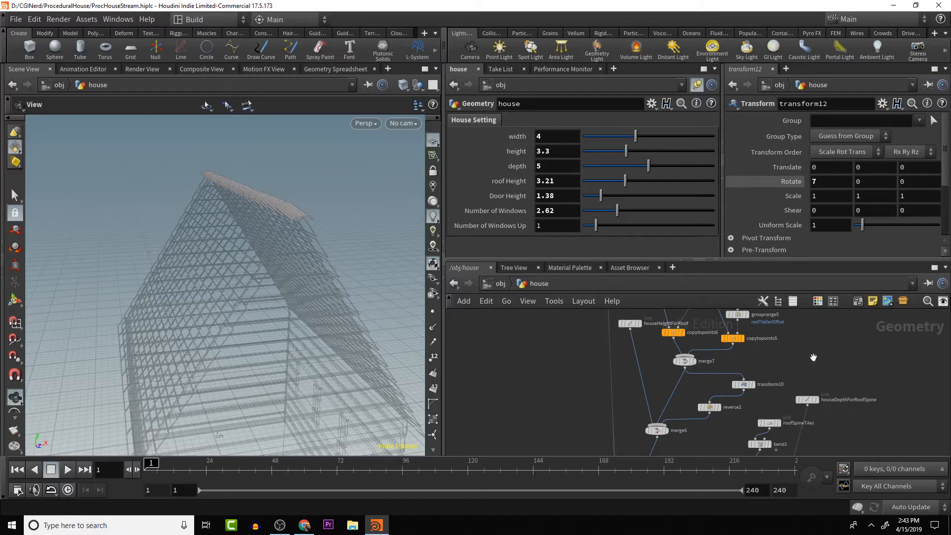
alt+middle_drag(813, 357, 826, 391)
alt+middle_drag(821, 312, 848, 440)
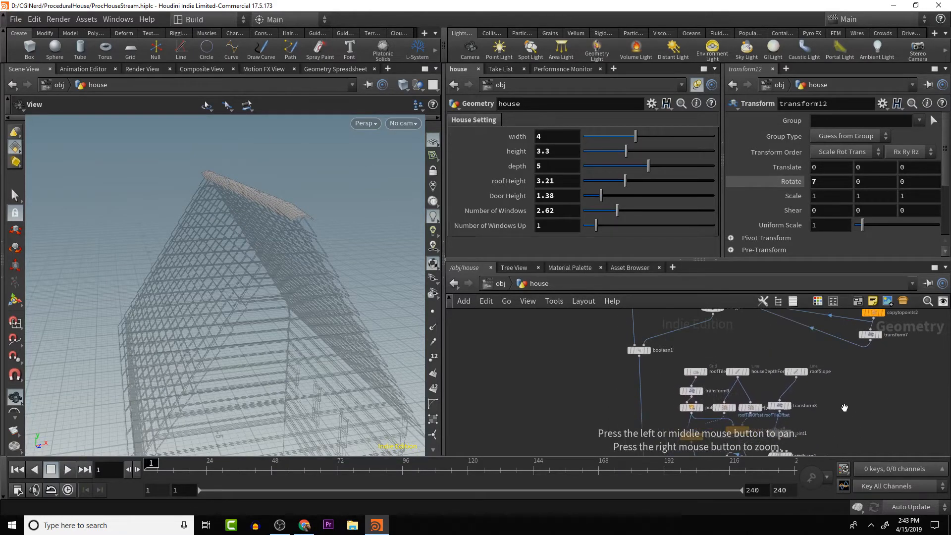
click(797, 371)
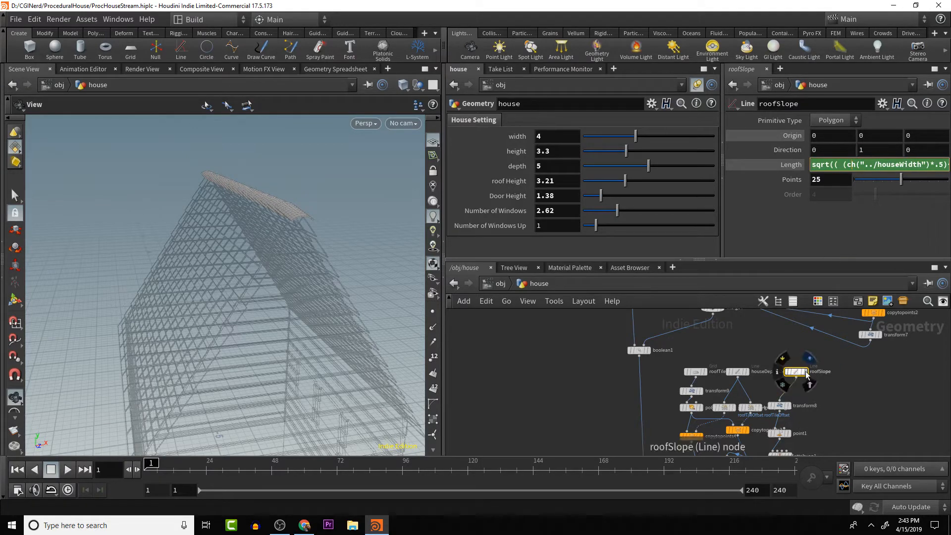
click(779, 405)
click(916, 182)
key(ctrl+c)
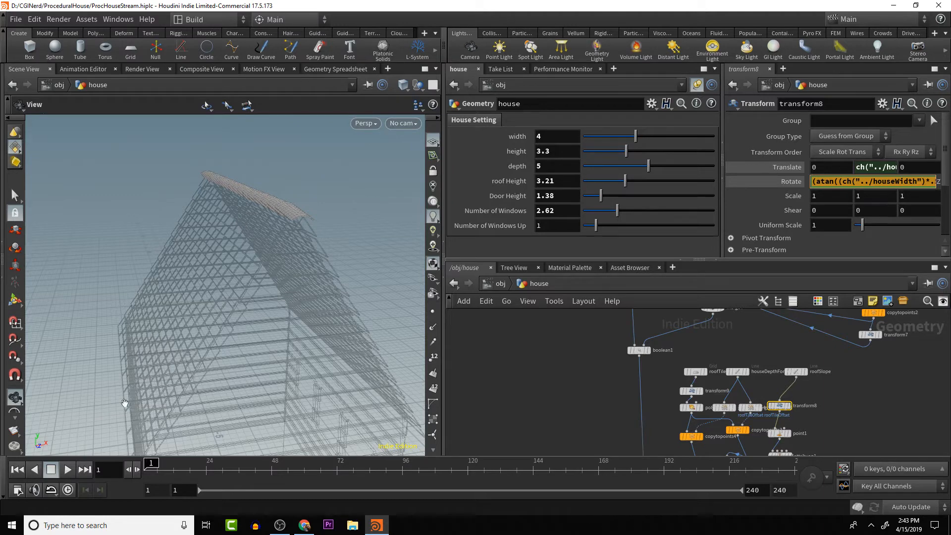
drag(376, 263, 268, 229)
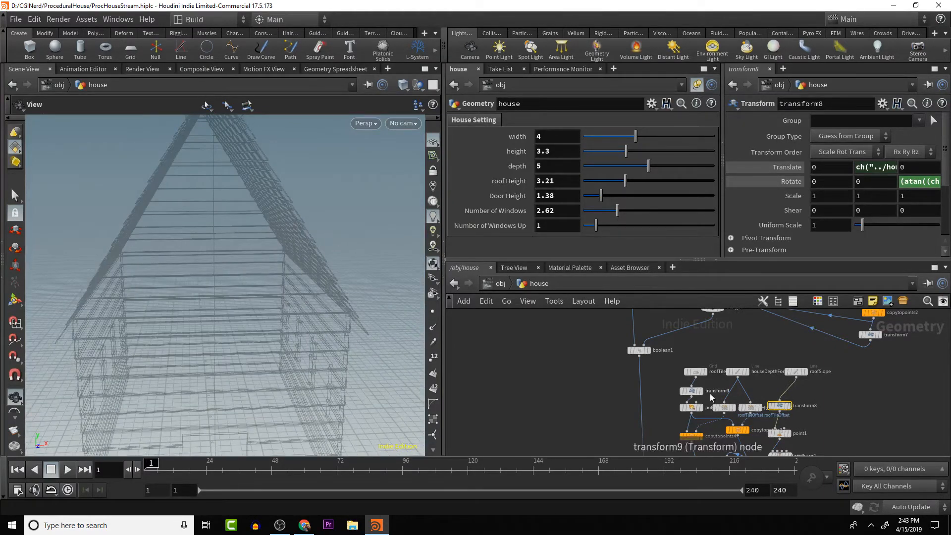
- Replace the Bend angle of the bend1 node below roofSpineTiles with the copied roof slope expression
alt+drag(891, 432, 845, 308)
alt+middle_drag(830, 407, 849, 320)
alt+middle_drag(828, 388, 821, 359)
drag(811, 324, 814, 349)
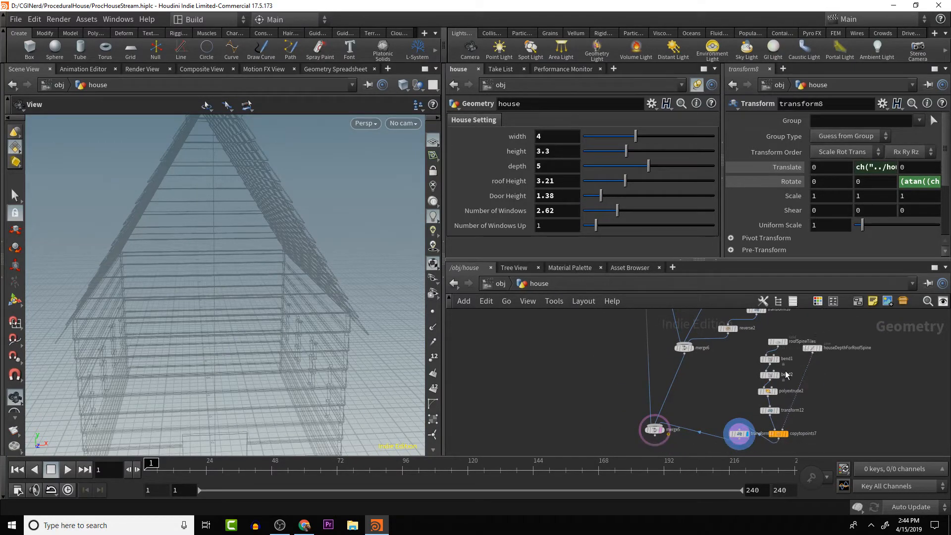
click(770, 359)
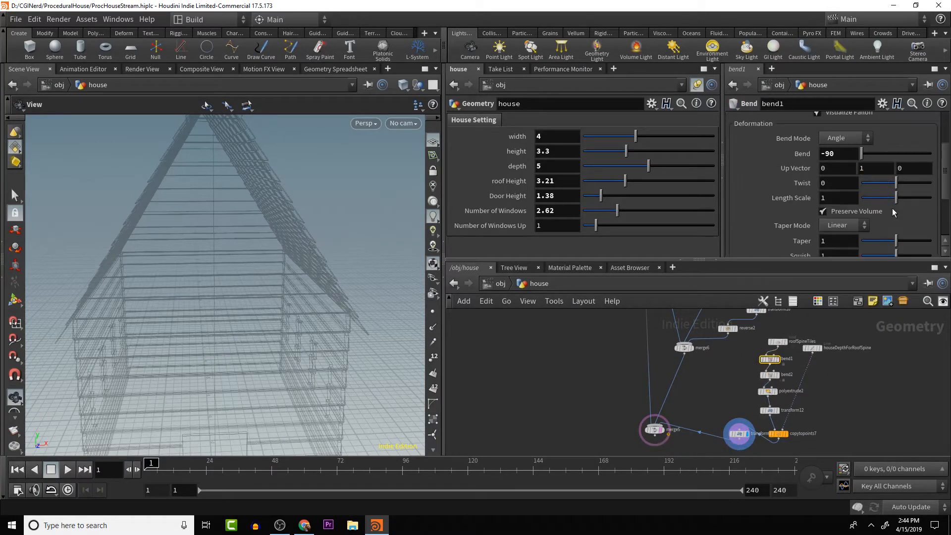
click(845, 154)
key(ctrl+v)
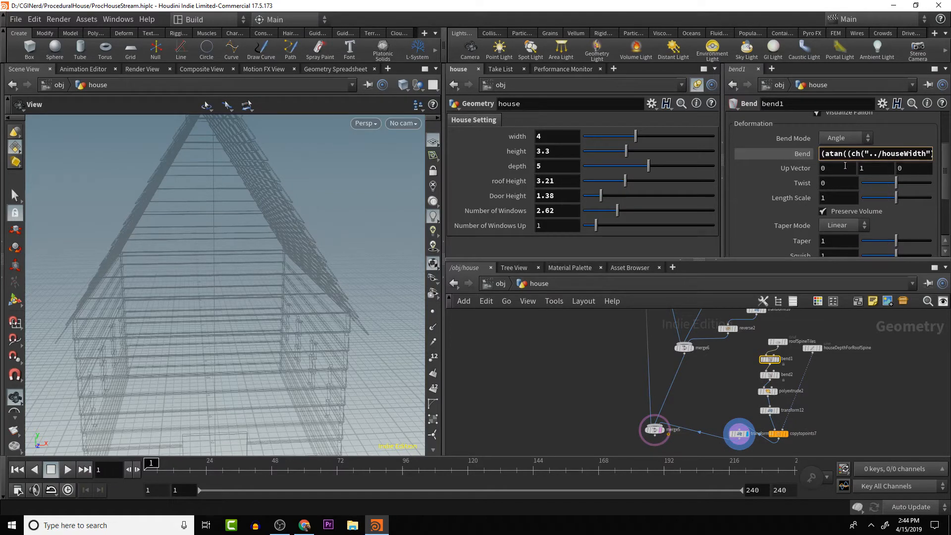
- Remove the -180 term from the end of bend1's Bend expression and check the tiles on the ridge
drag(861, 153, 931, 154)
click(914, 154)
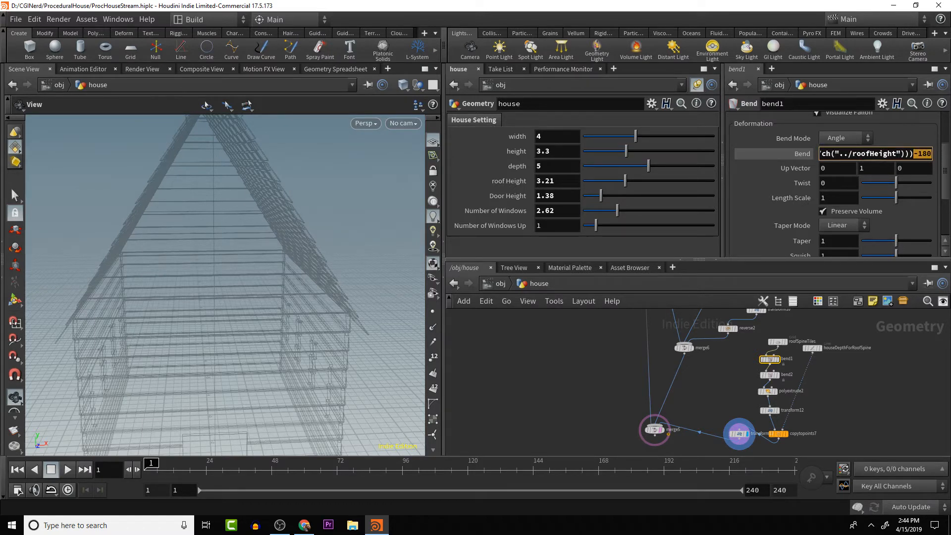
key(BackSpace)
key(Return)
middle_drag(356, 167, 378, 293)
middle_drag(335, 217, 366, 324)
drag(241, 233, 260, 257)
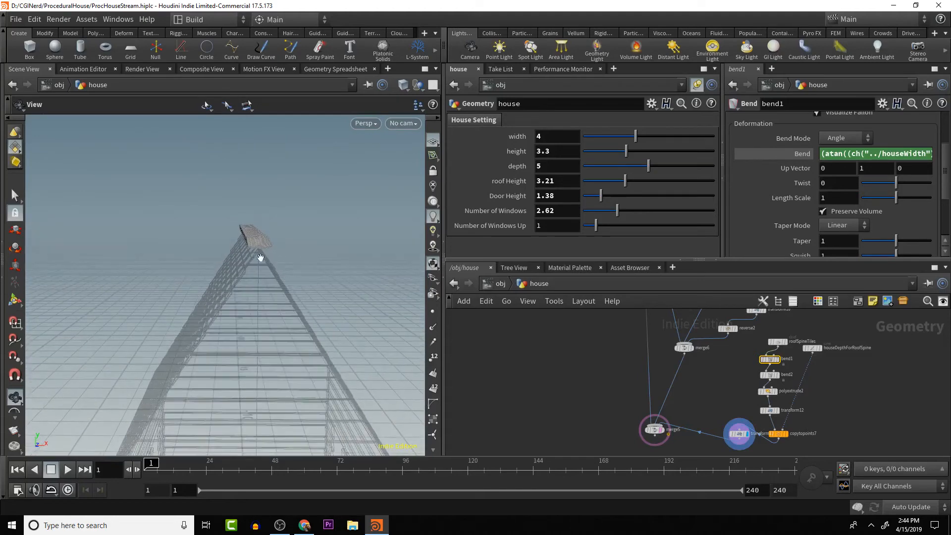
- Try reversing the bend direction by adding -1* in front of bend1's Bend expression
click(822, 156)
text(-1*)
key(Return)
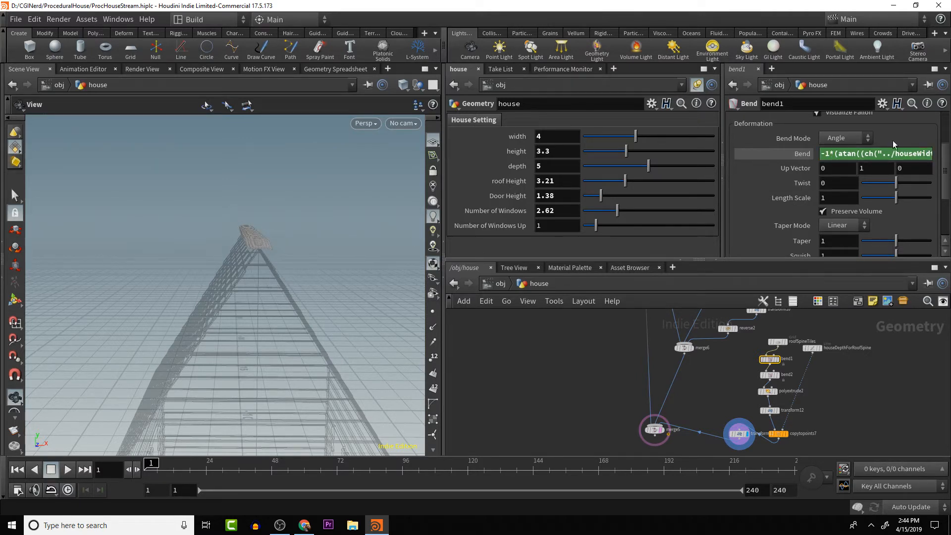
- Try strengthening the bend by appending *2 to the Bend expression, and raise that multiplier to 5
drag(880, 157, 948, 157)
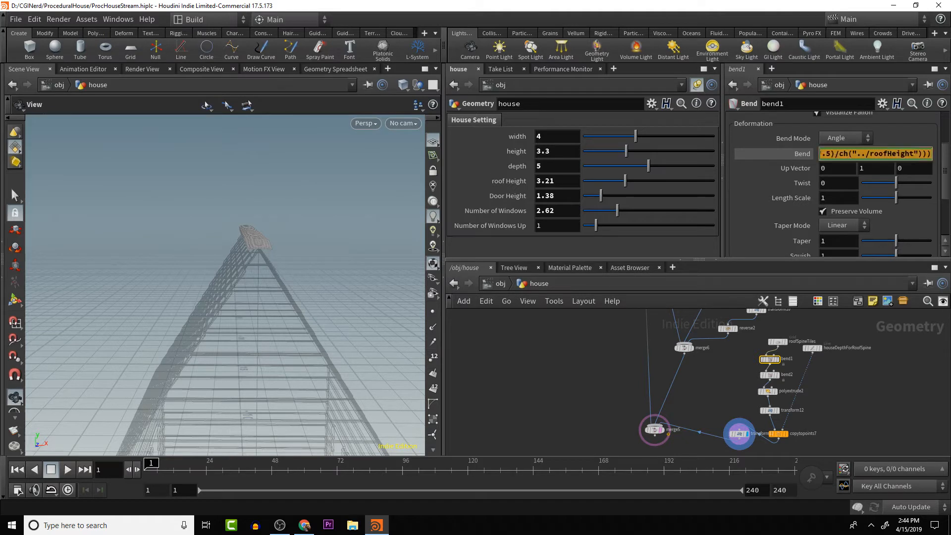
click(931, 154)
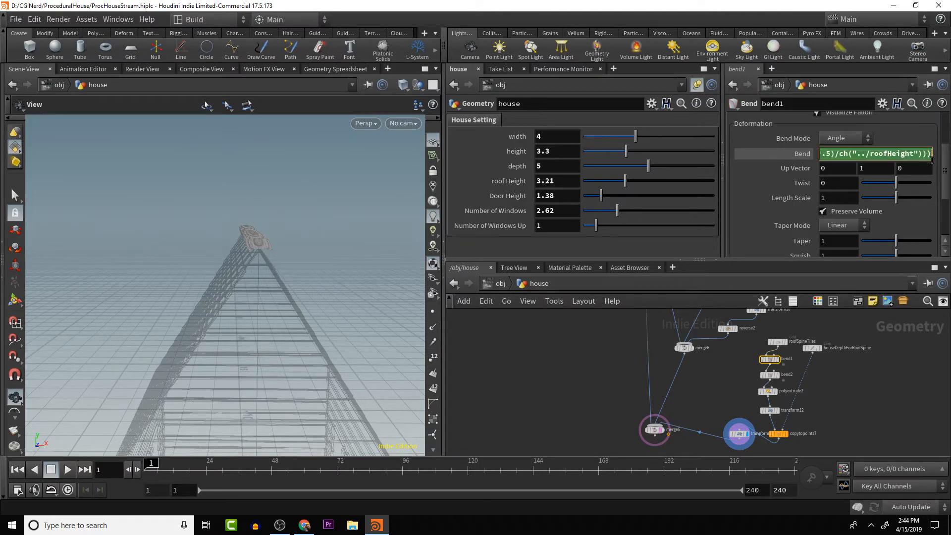
text(*2)
key(Return)
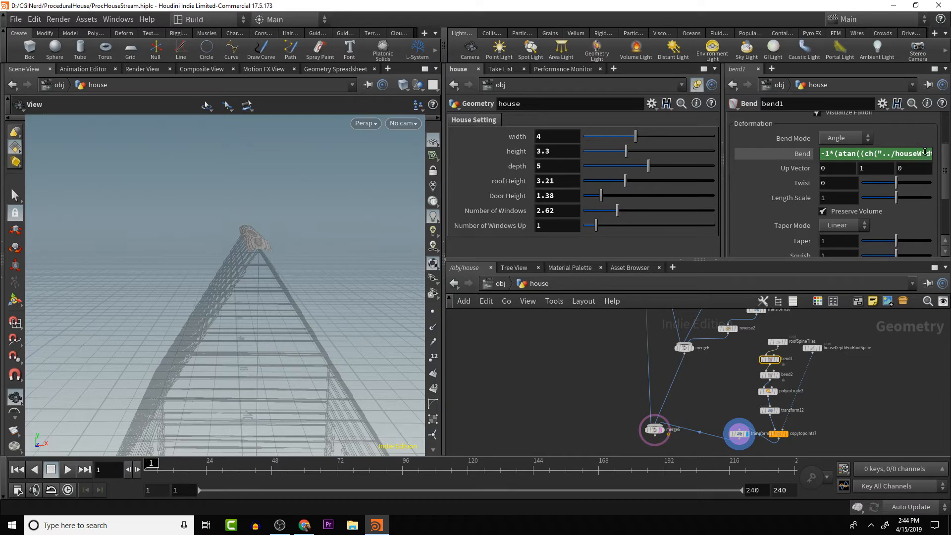
drag(924, 154, 950, 155)
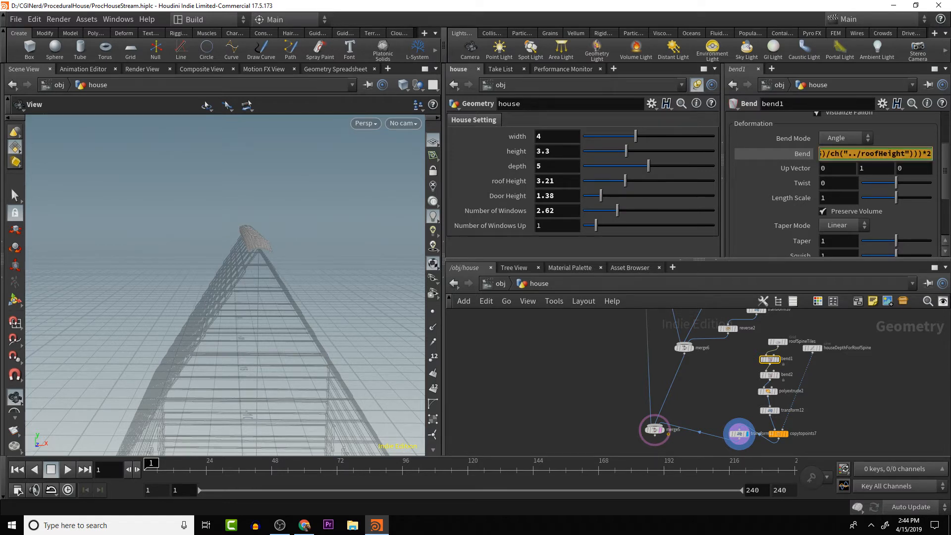
click(926, 153)
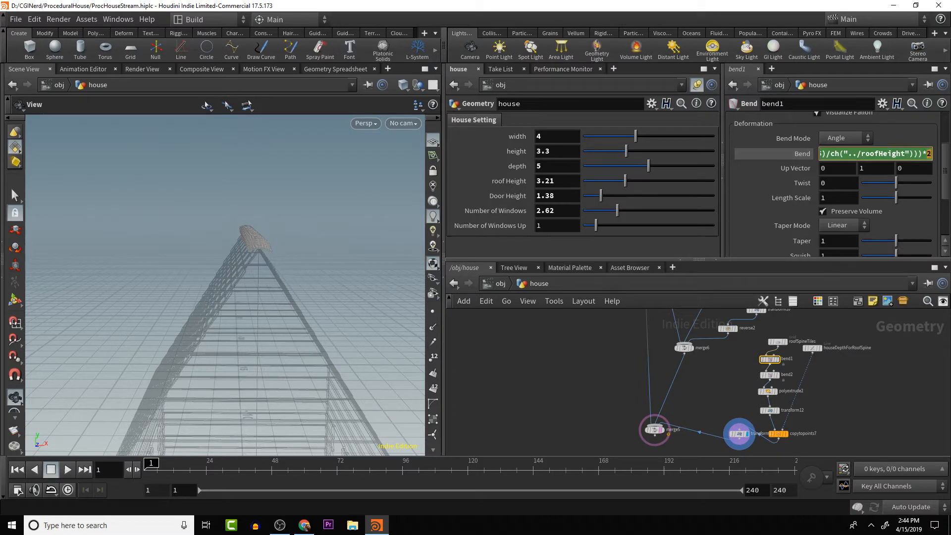
key(Return)
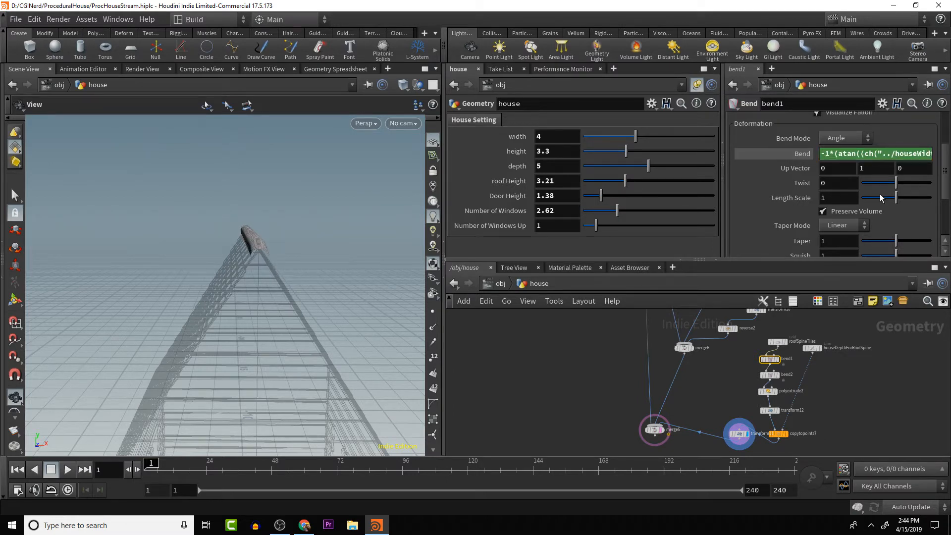
- Save the scene and test the fit of the spine tiles at roof heights of 4.66 and 1.33
drag(299, 231, 430, 272)
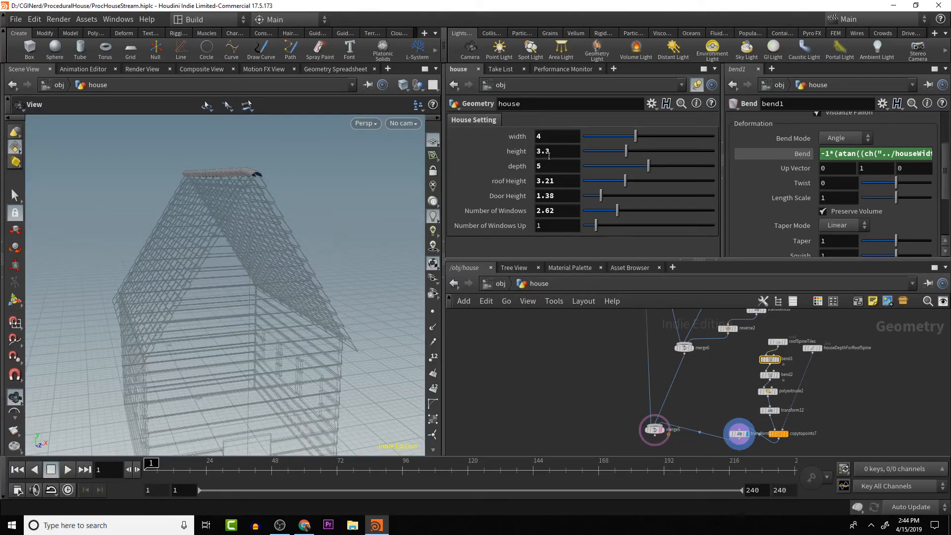
key(ctrl+s)
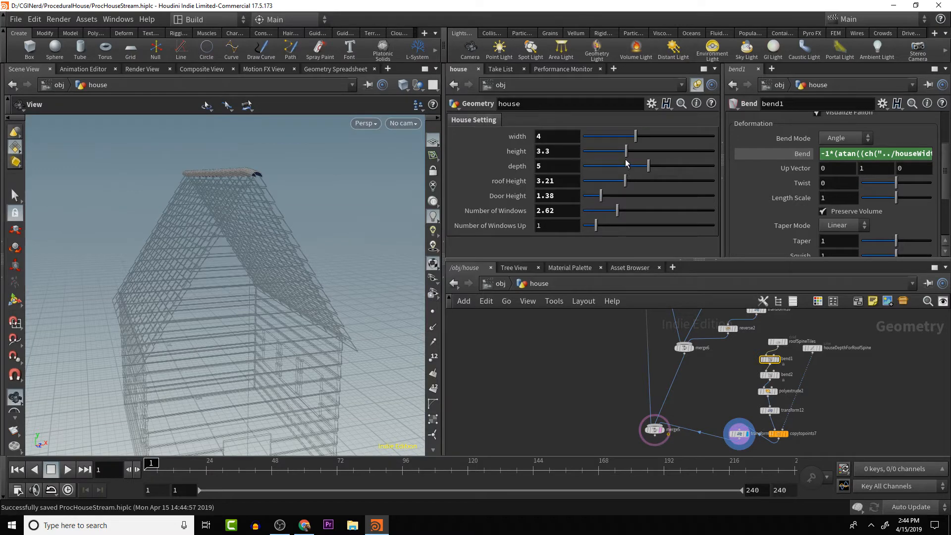
drag(625, 181, 644, 177)
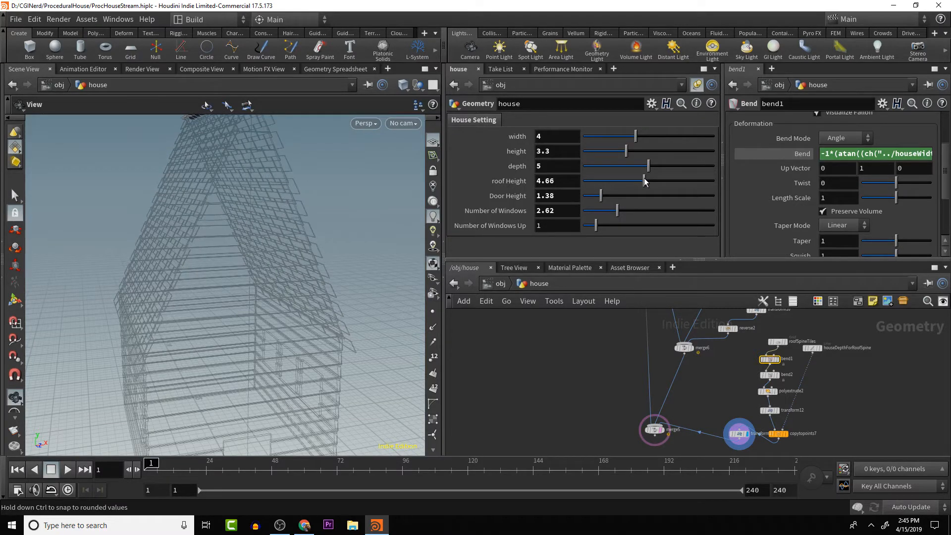
middle_drag(301, 181, 315, 317)
drag(300, 272, 432, 250)
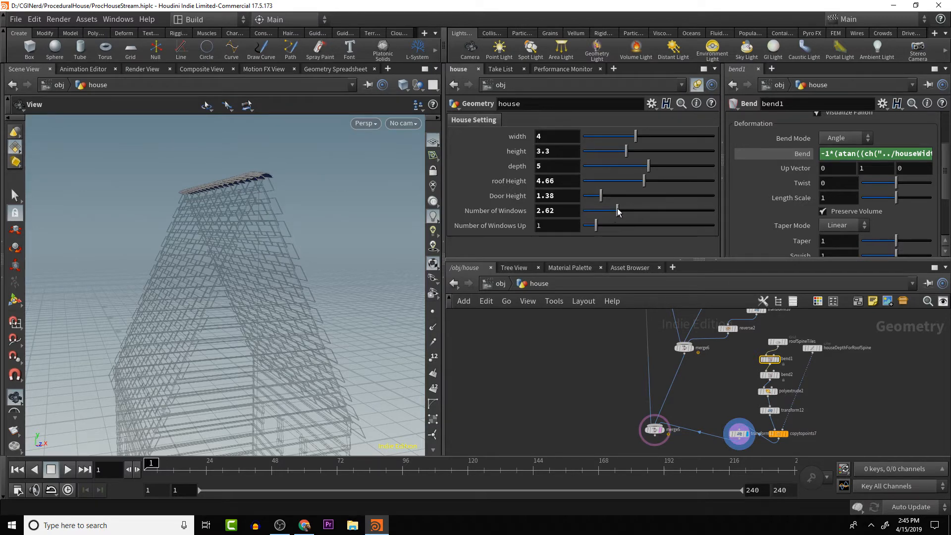
drag(642, 181, 600, 183)
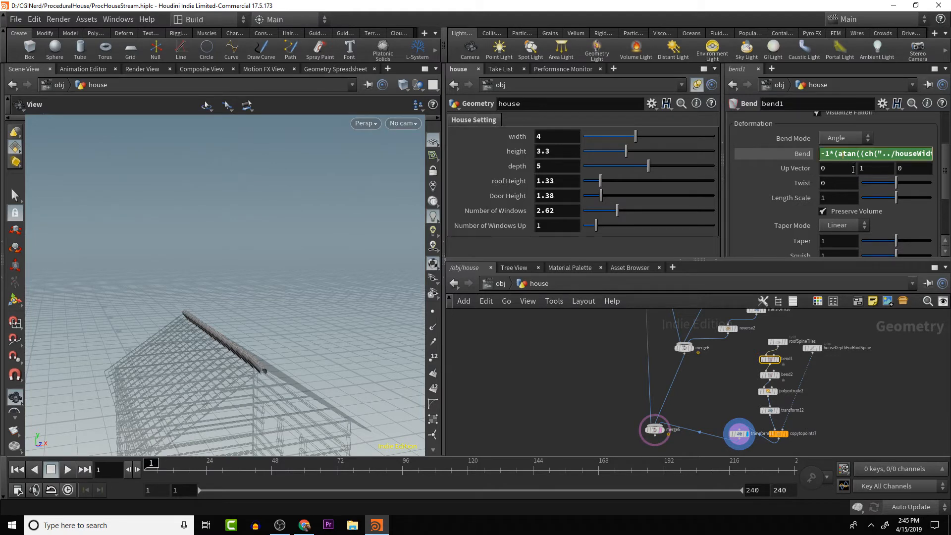
- Try tan instead of atan in bend1's Bend expression, and remove its -1* prefix
key(BackSpace)
key(Return)
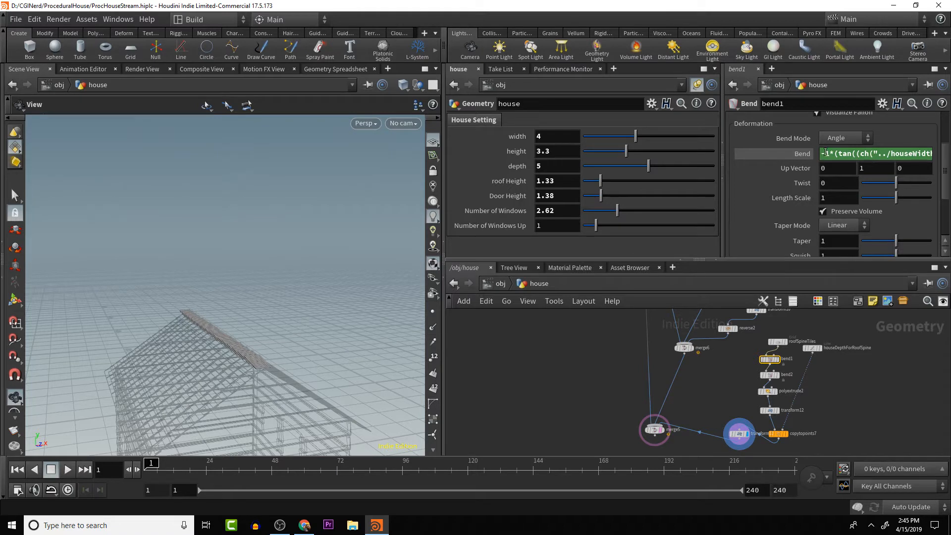
drag(835, 153, 725, 152)
key(BackSpace)
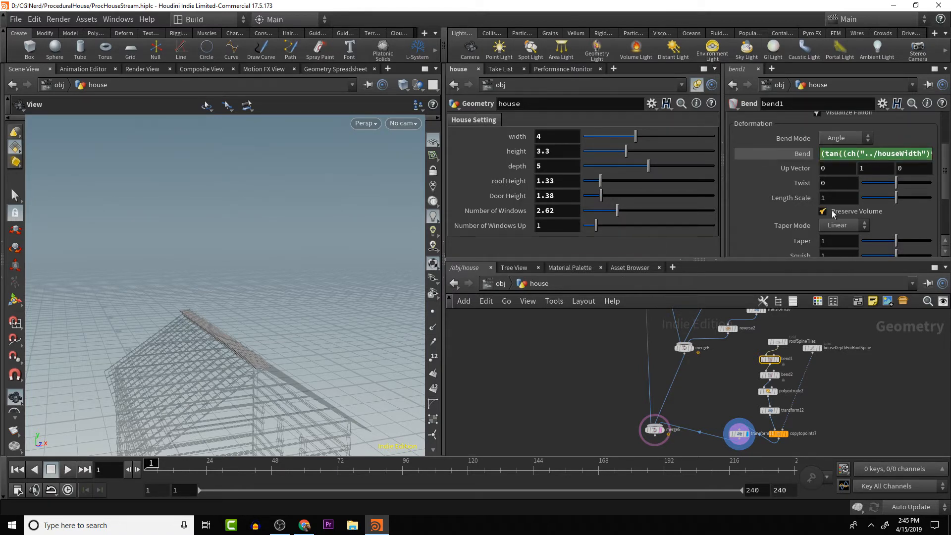
drag(282, 333, 362, 299)
- Change tan back to atan in bend1's Bend expression and inspect the ridge tiles
click(826, 154)
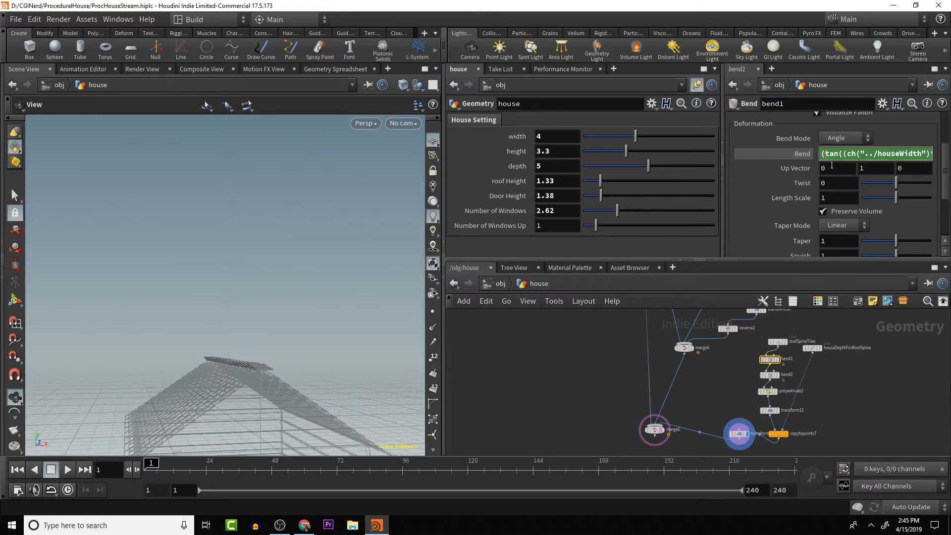
text(a)
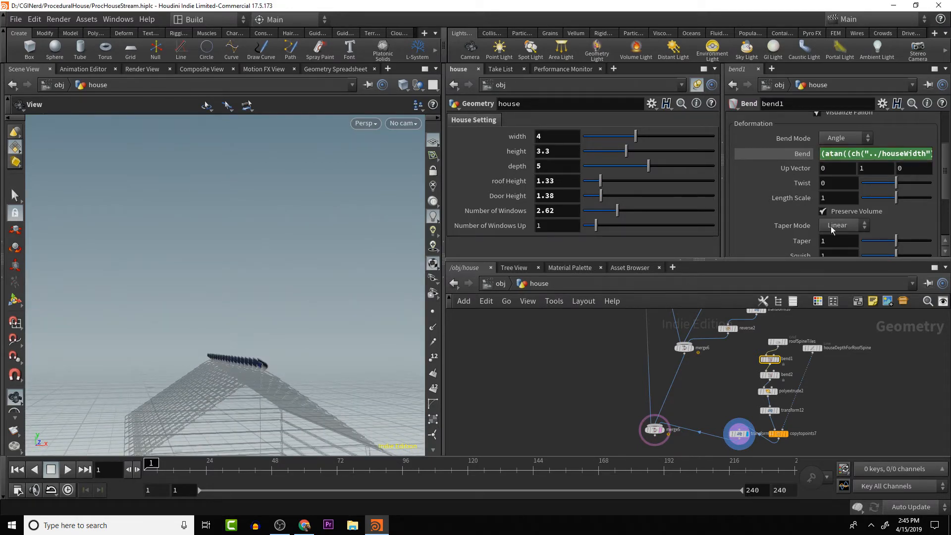
drag(318, 299, 301, 313)
- Remove the *5 multiplier from the end of bend1's Bend expression and look along the ridge
drag(861, 151, 925, 155)
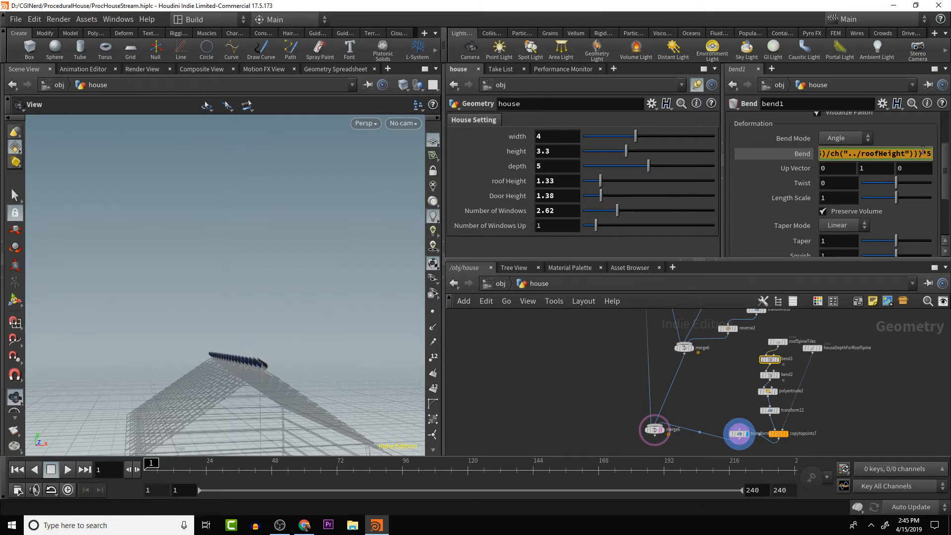
drag(923, 152, 935, 154)
key(BackSpace)
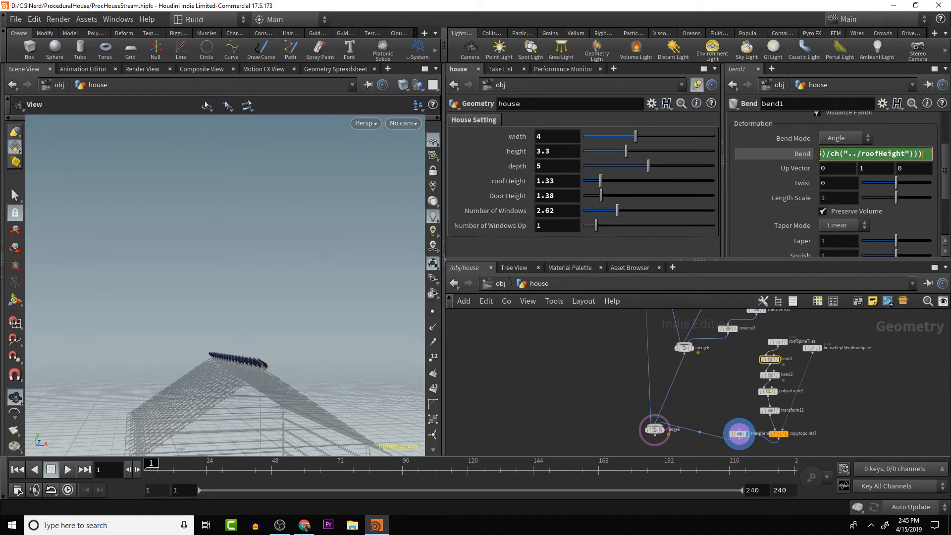
key(Return)
mouse_move(229, 383)
mouse_down()
mouse_move(213, 369)
mouse_move(224, 368)
mouse_up()
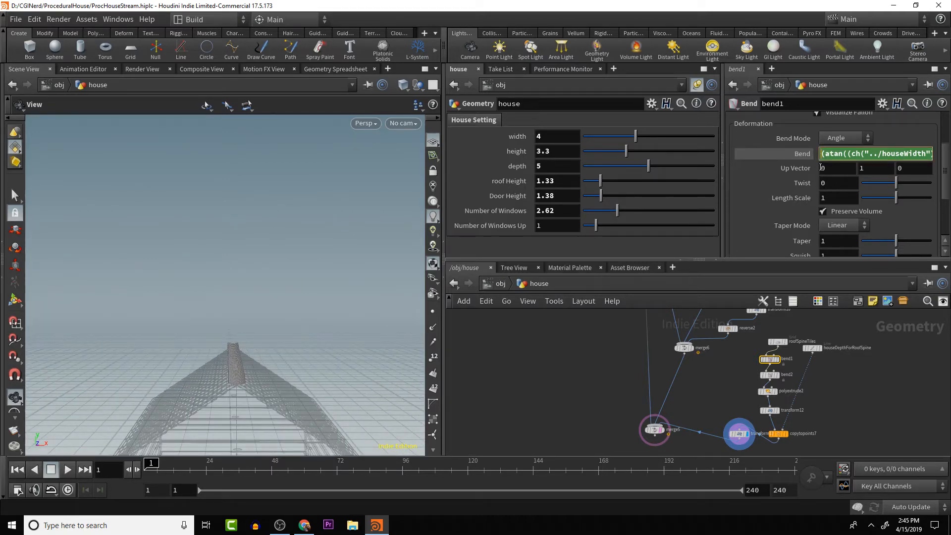
text(-1)
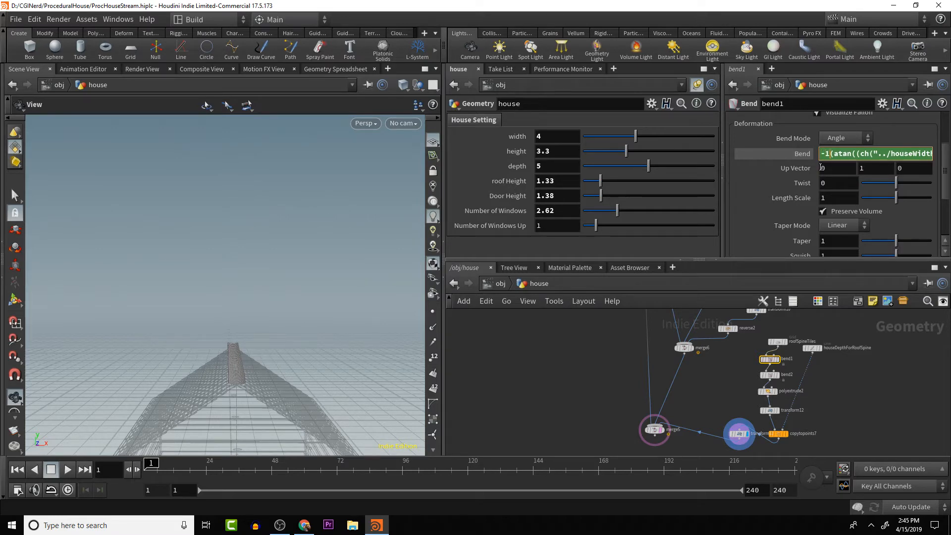
key(BackSpace)
key(BackSpace)
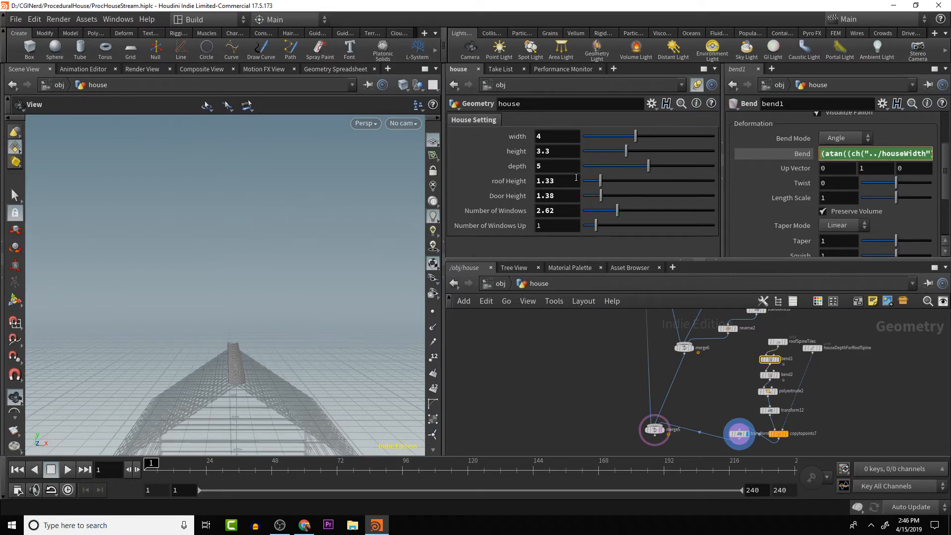
- Raise the house's roof height to 5.53 and inspect the spine tiles' bend from the front
drag(302, 299, 303, 307)
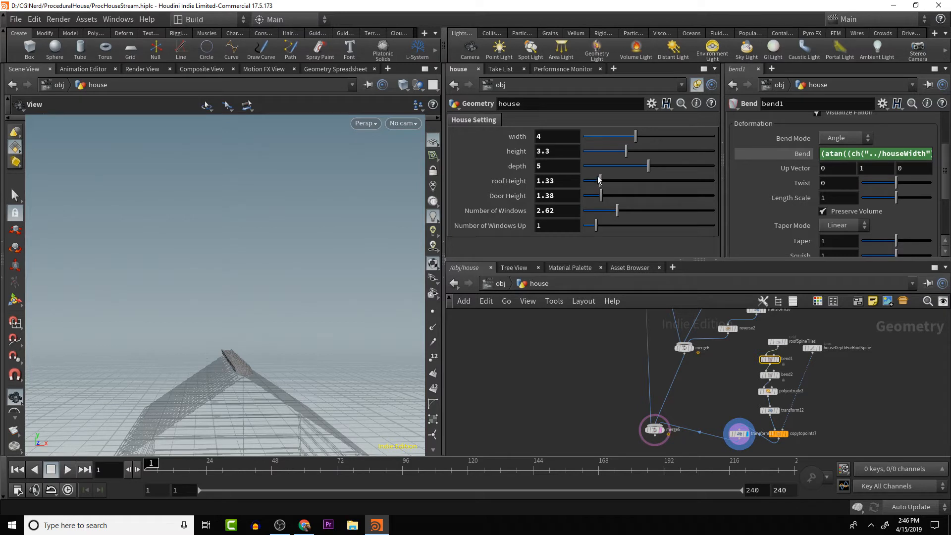
drag(600, 180, 655, 180)
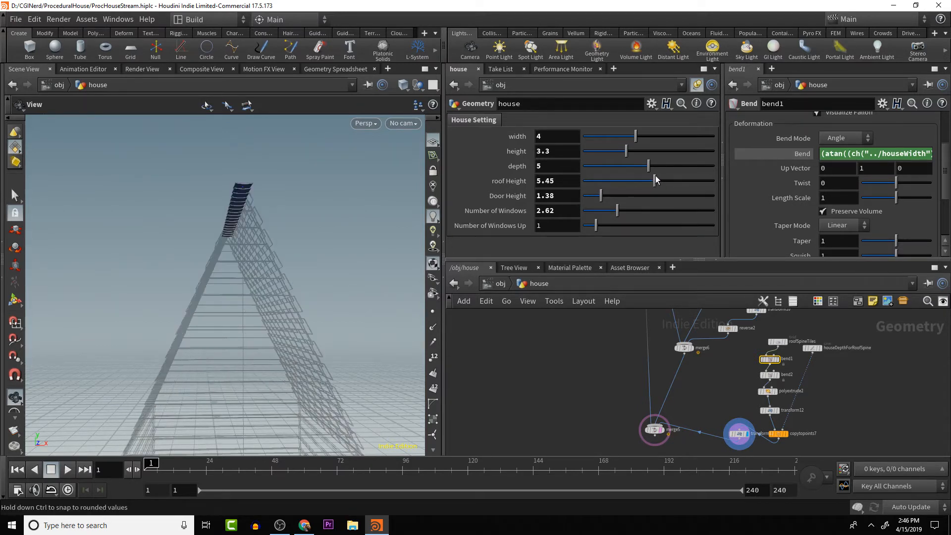
drag(346, 198, 333, 320)
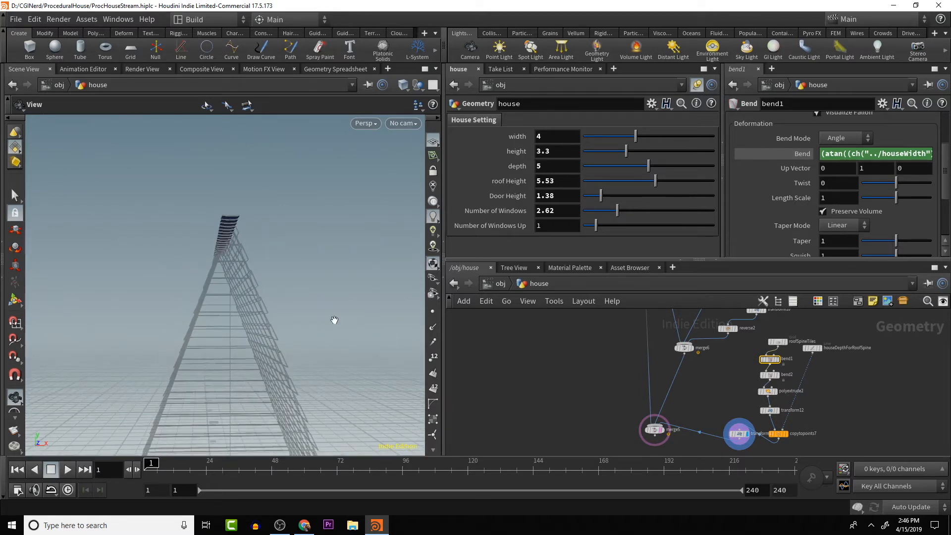
drag(257, 228, 239, 241)
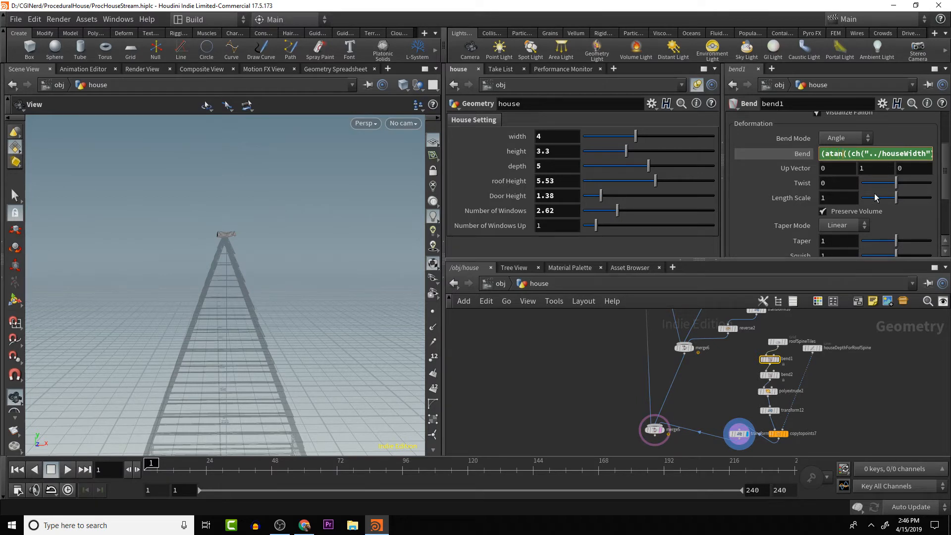
- Try asin in place of atan in bend1's Bend expression
key(BackSpace)
key(BackSpace)
key(BackSpace)
text(s)
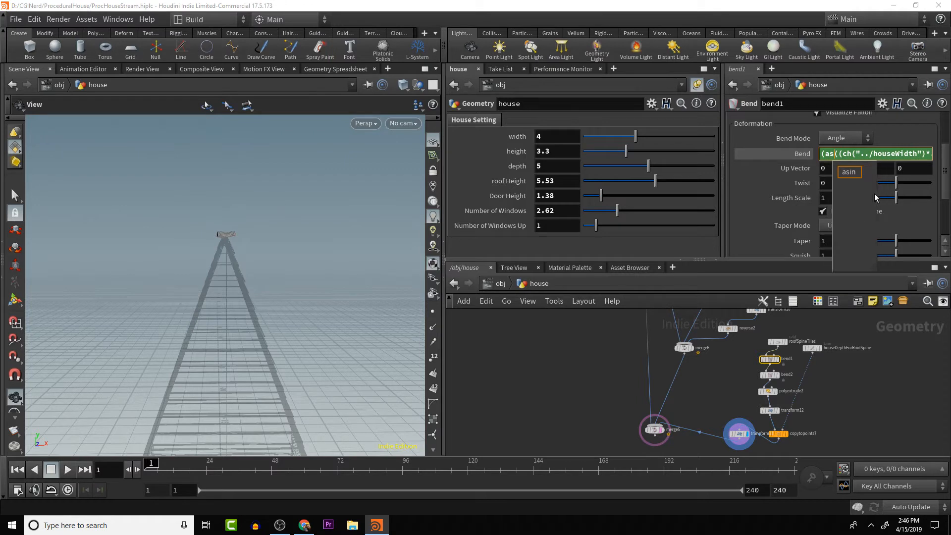
text(in)
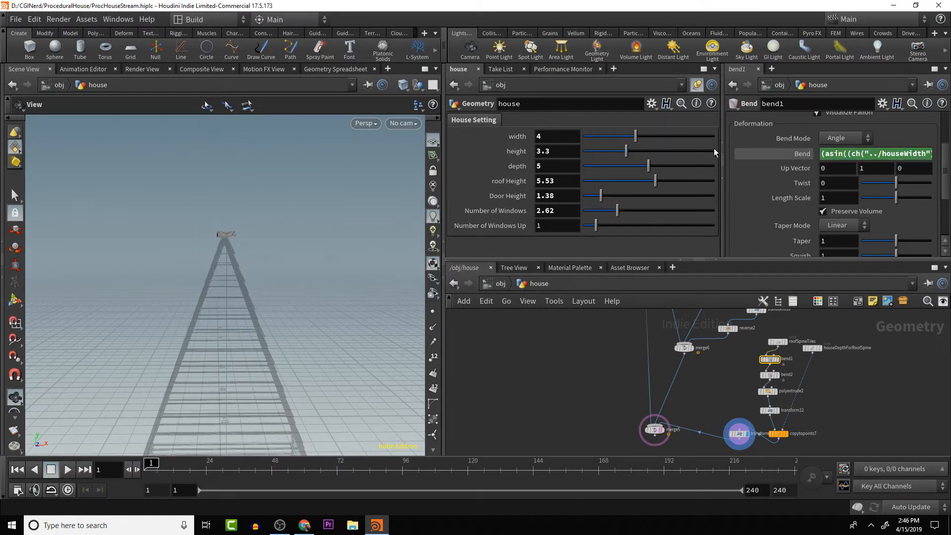
- Replace asin with acos in bend1's Bend expression
double_click(831, 155)
drag(830, 155, 839, 156)
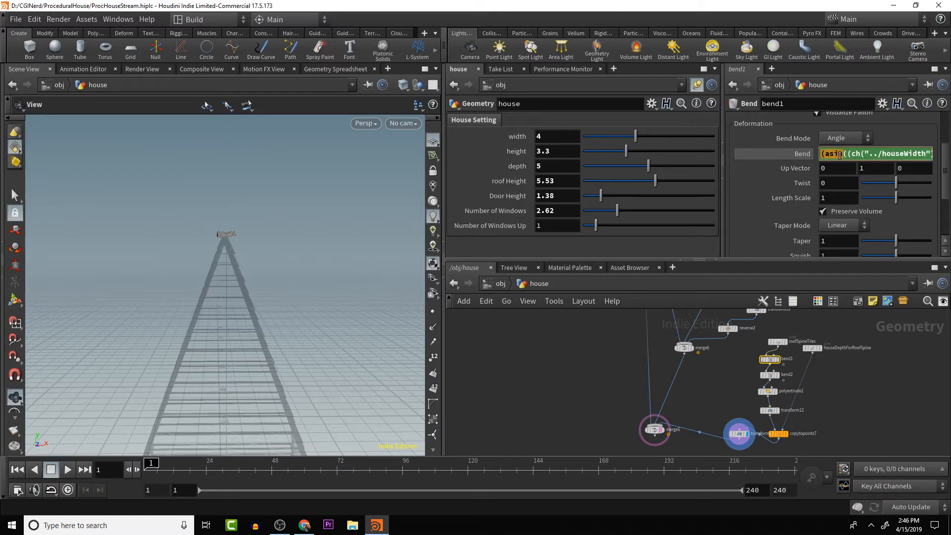
click(841, 156)
key(BackSpace)
key(BackSpace)
key(BackSpace)
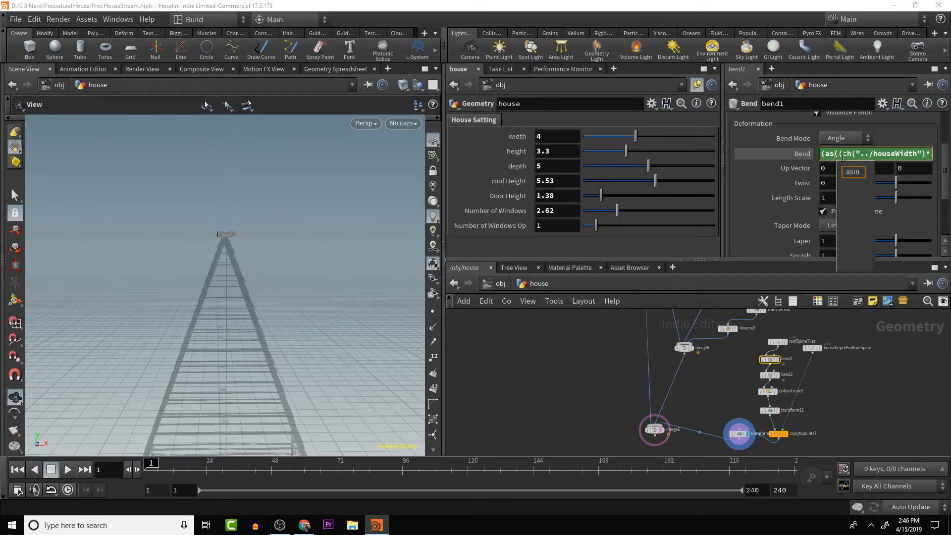
text(cos)
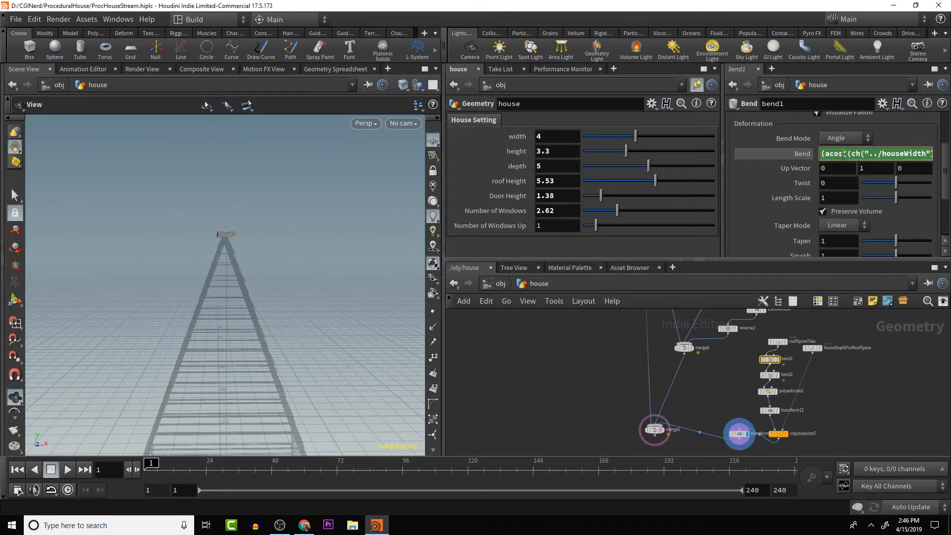
- Multiply bend1's Bend expression by -1 by adding -1* in front of the acos term
key(Return)
text(-1)
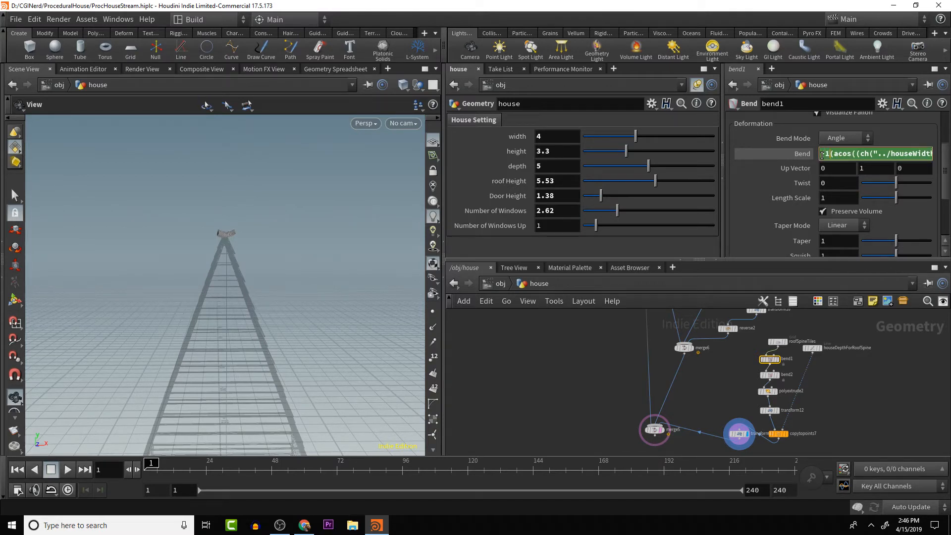
key(Return)
click(829, 155)
text(*)
key(Return)
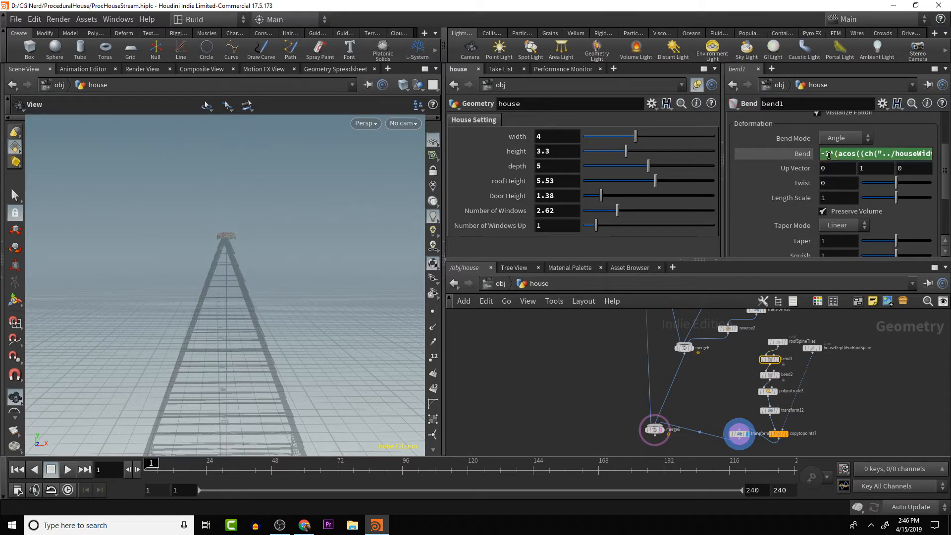
- Raise the house's roof height to 7.61 to check how the spine tiles respond
scroll(828, 155, up, 1)
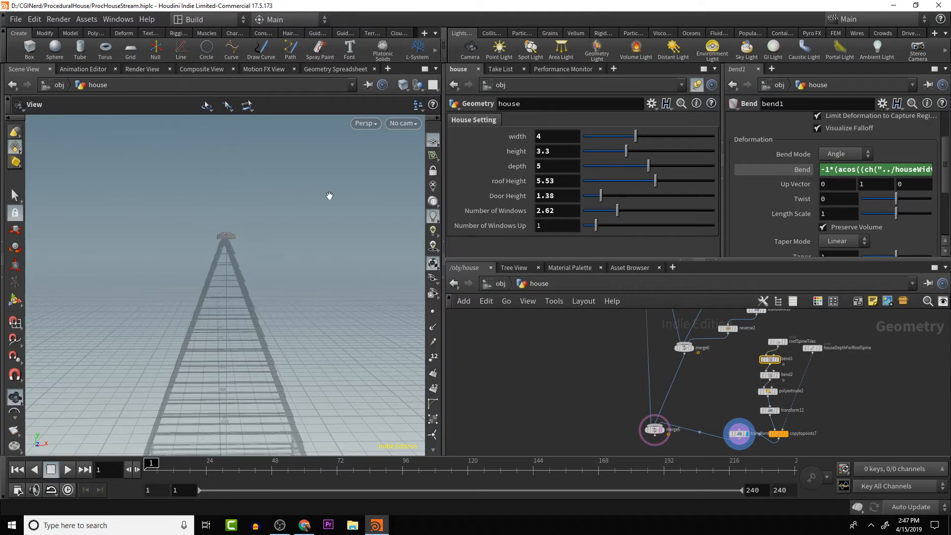
middle_drag(253, 205, 262, 200)
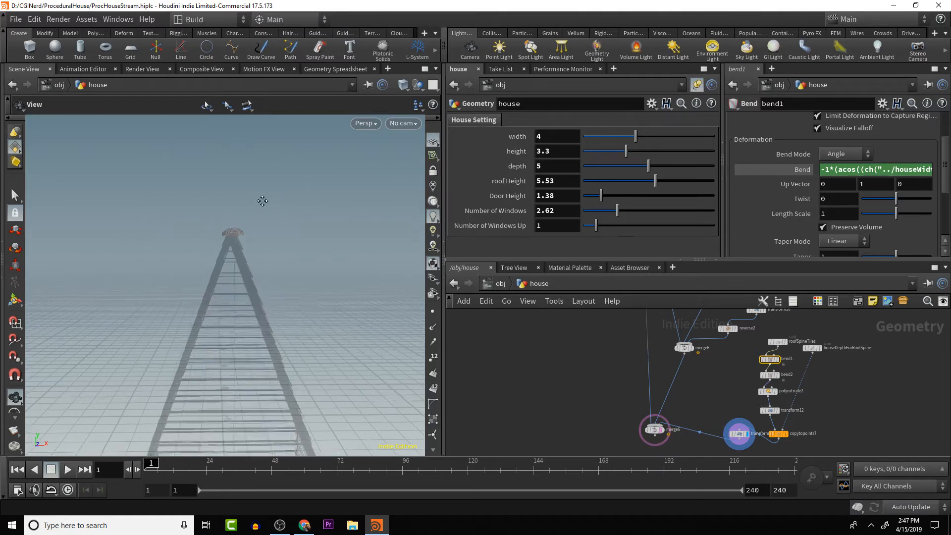
drag(262, 200, 282, 216)
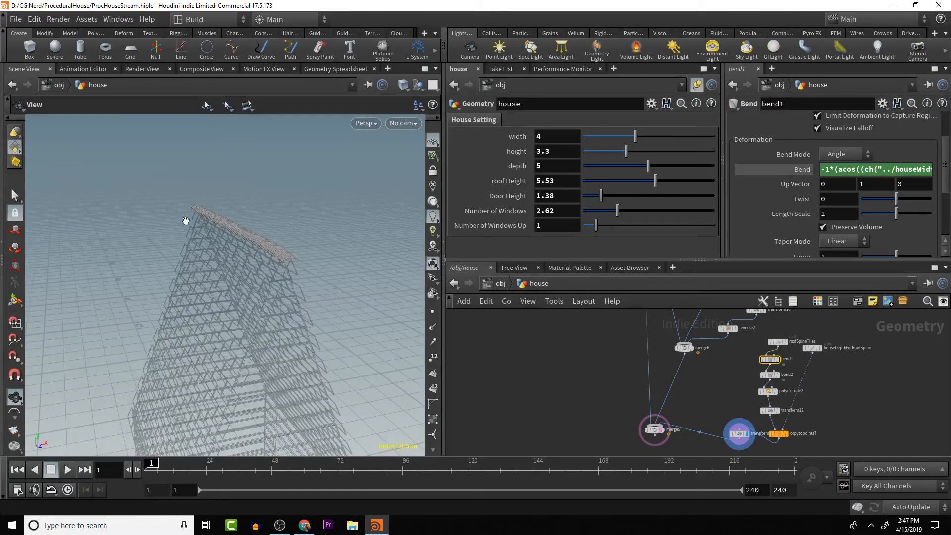
drag(287, 195, 273, 216)
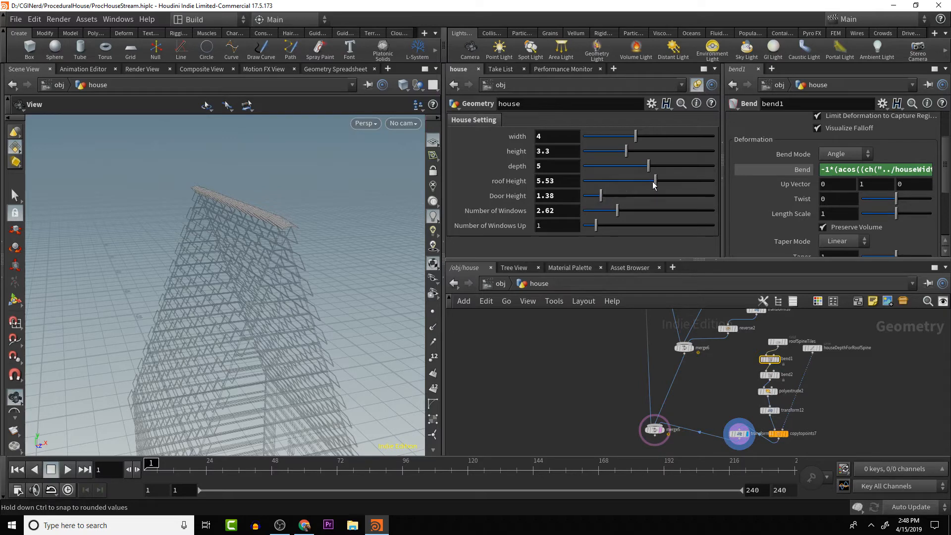
drag(655, 179, 682, 182)
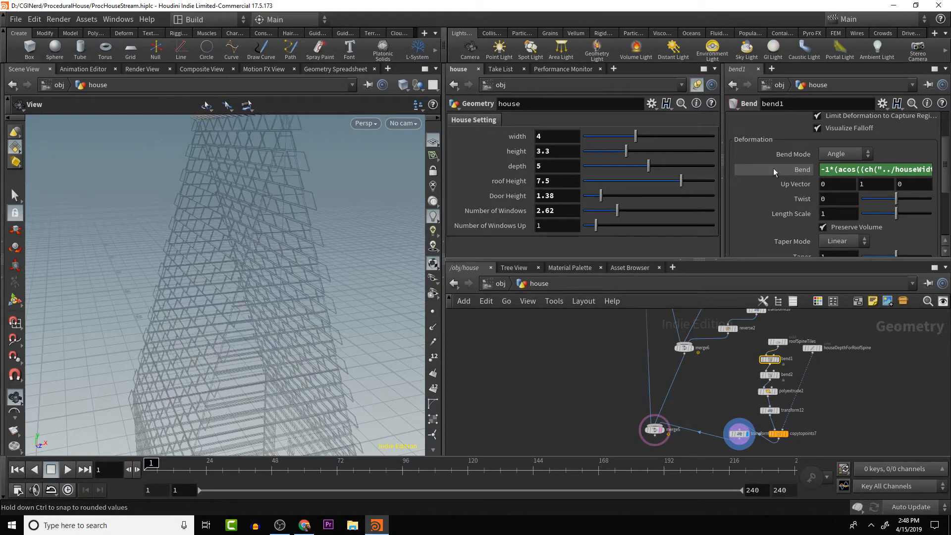
- Append the multiplier *5 to the end of bend1's Bend expression and view the spine tiles along the ridge
click(904, 170)
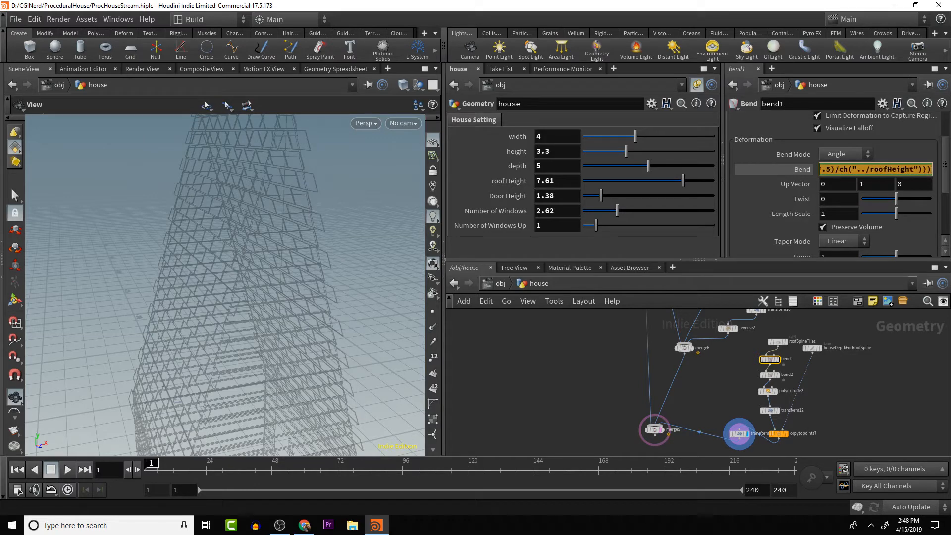
click(928, 170)
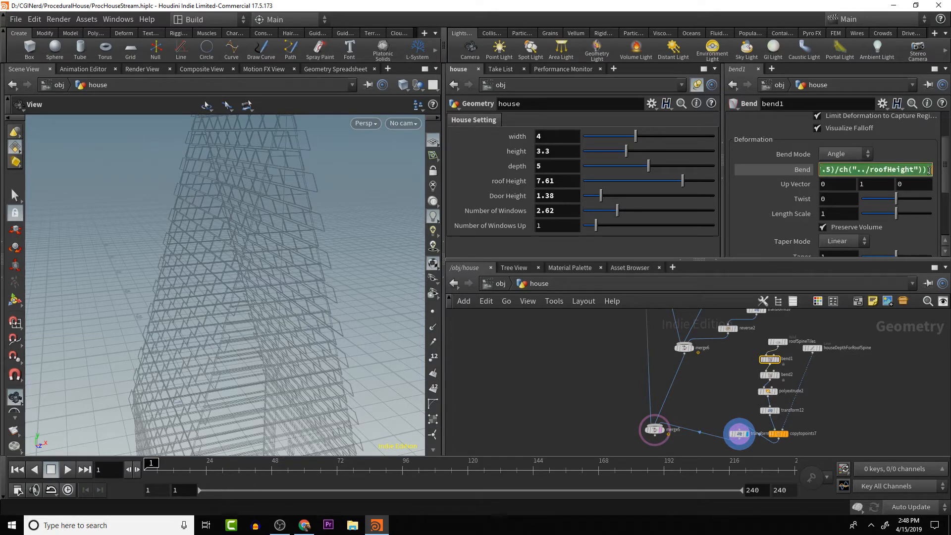
text())
key(Return)
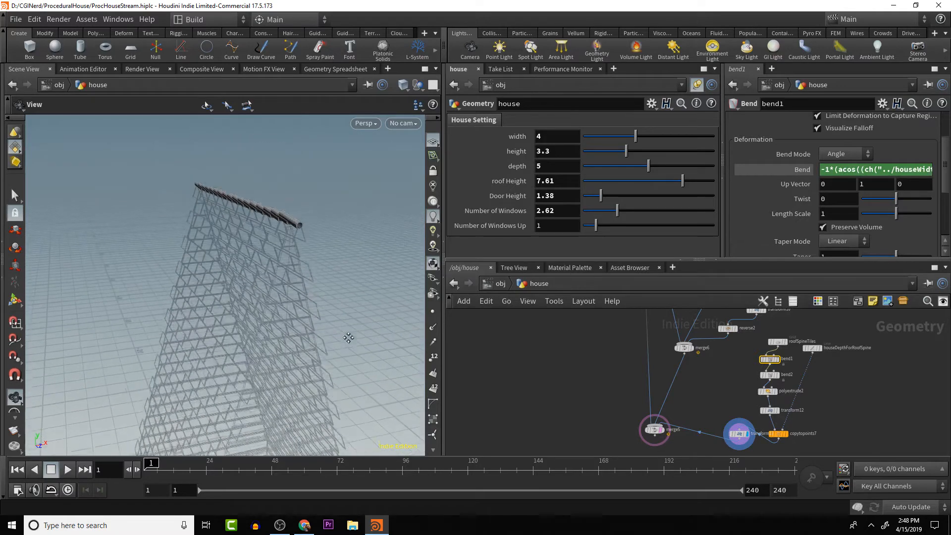
drag(348, 337, 304, 263)
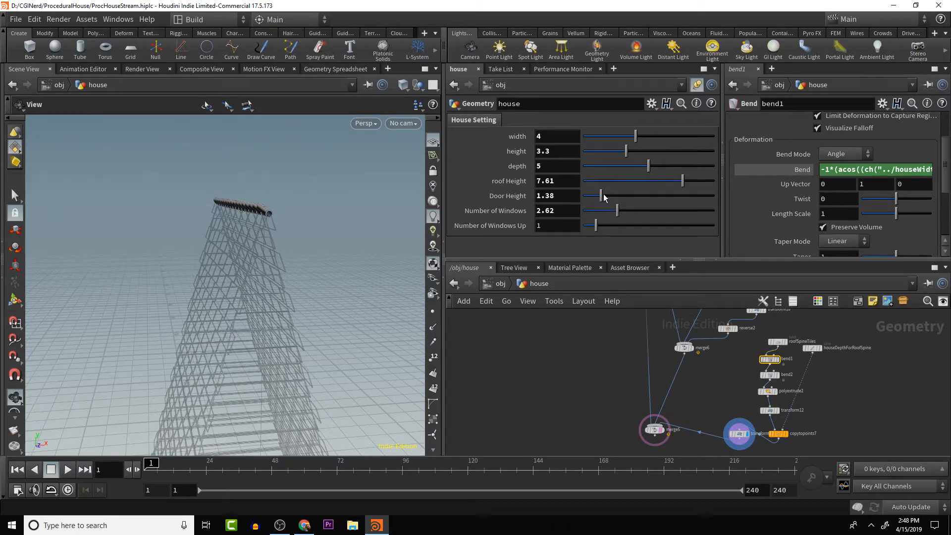
- Undo an accidental door height change and lower the house's roof height to 2.99
drag(599, 198, 593, 198)
key(ctrl+z)
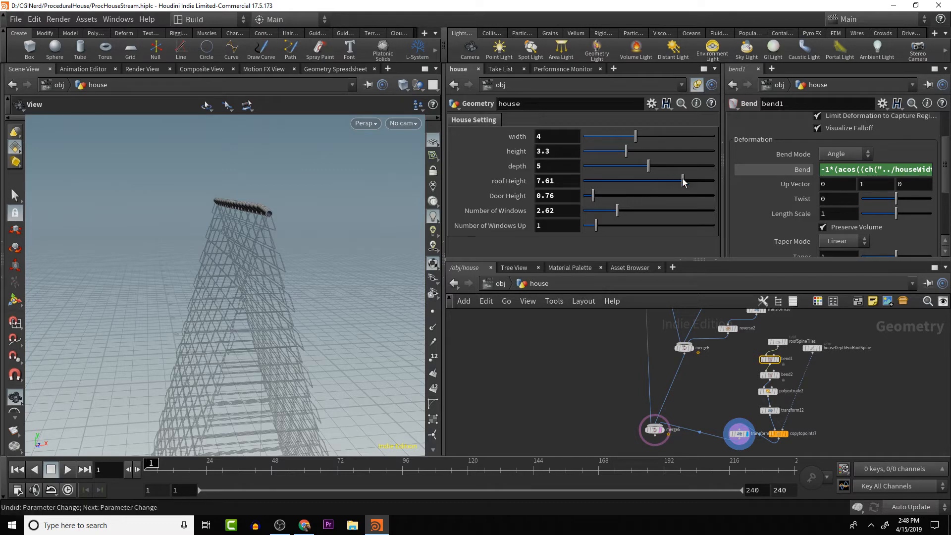
drag(682, 181, 609, 192)
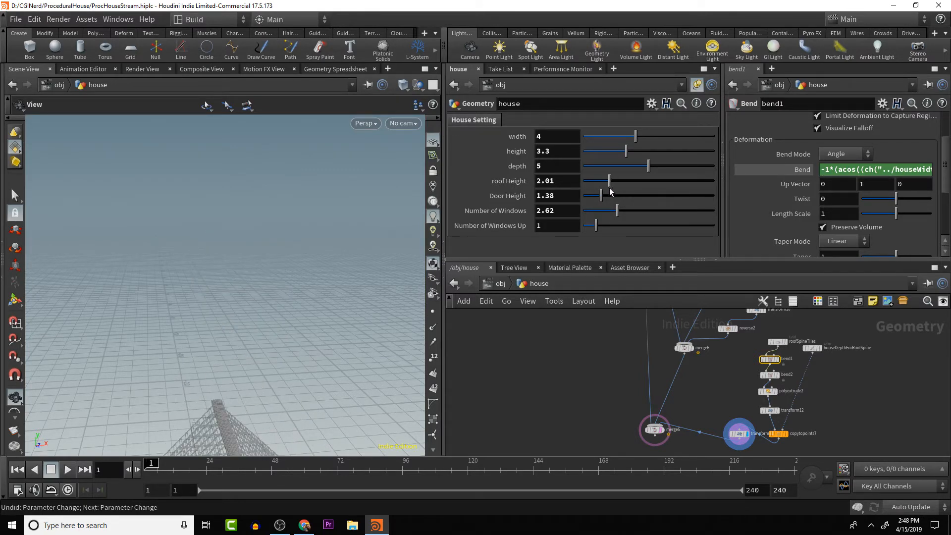
drag(232, 337, 270, 303)
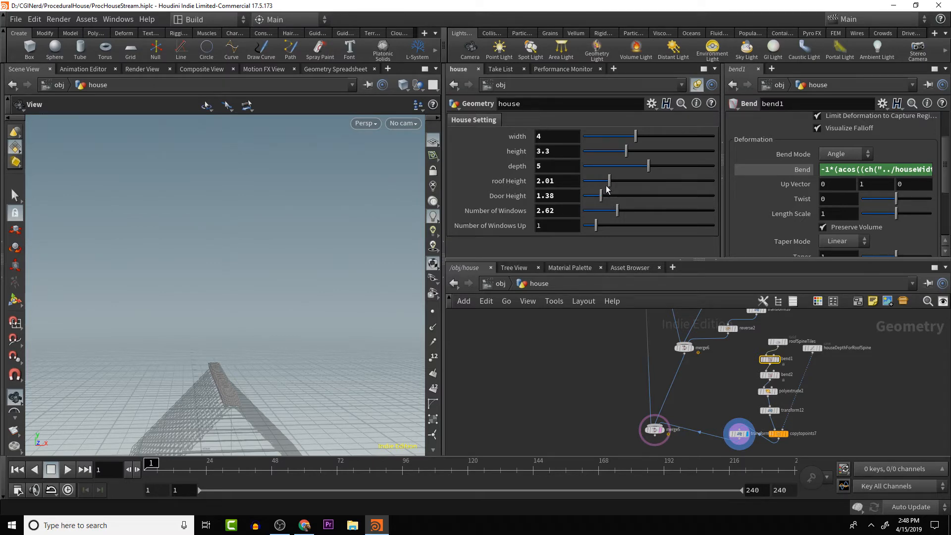
drag(608, 182, 623, 186)
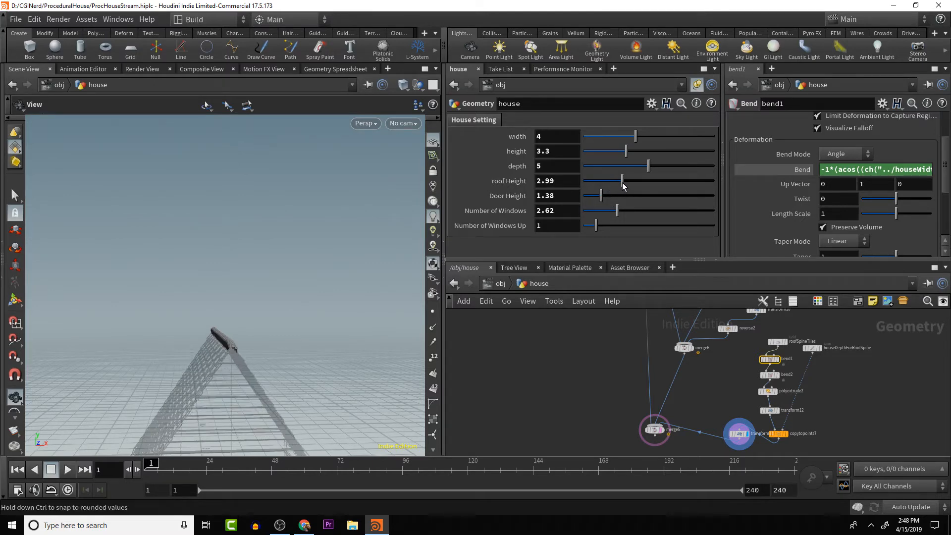
- Inspect the spine tiles up close and display the merge5 node's output to show the whole house
drag(325, 321, 332, 339)
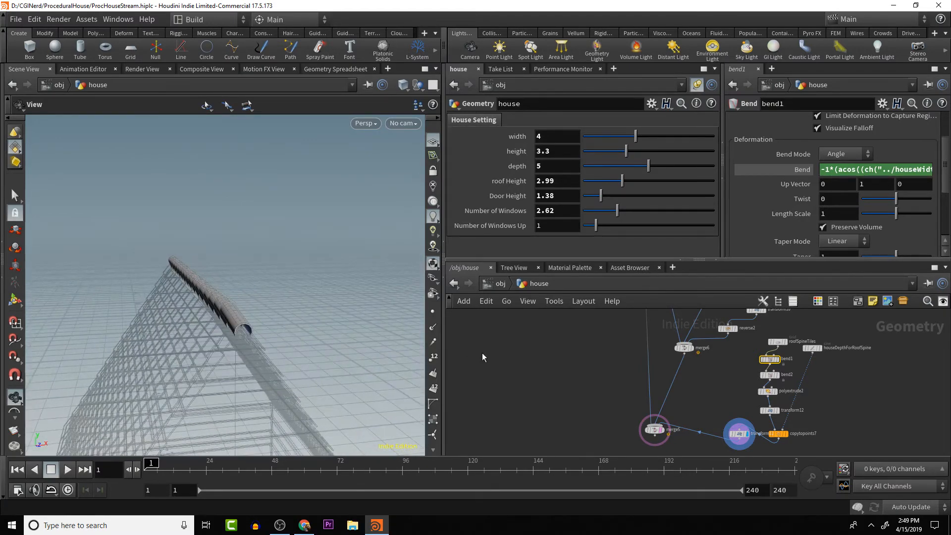
click(663, 433)
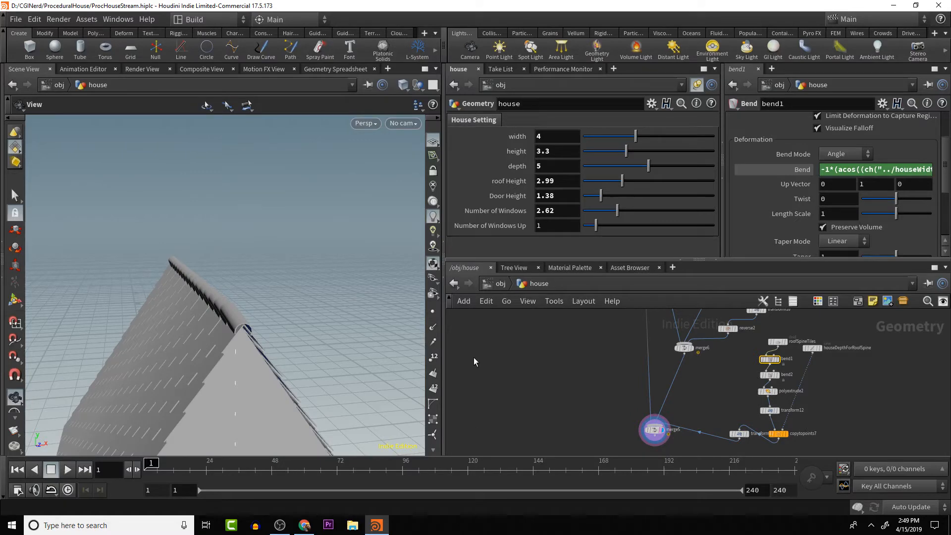
drag(308, 325, 384, 256)
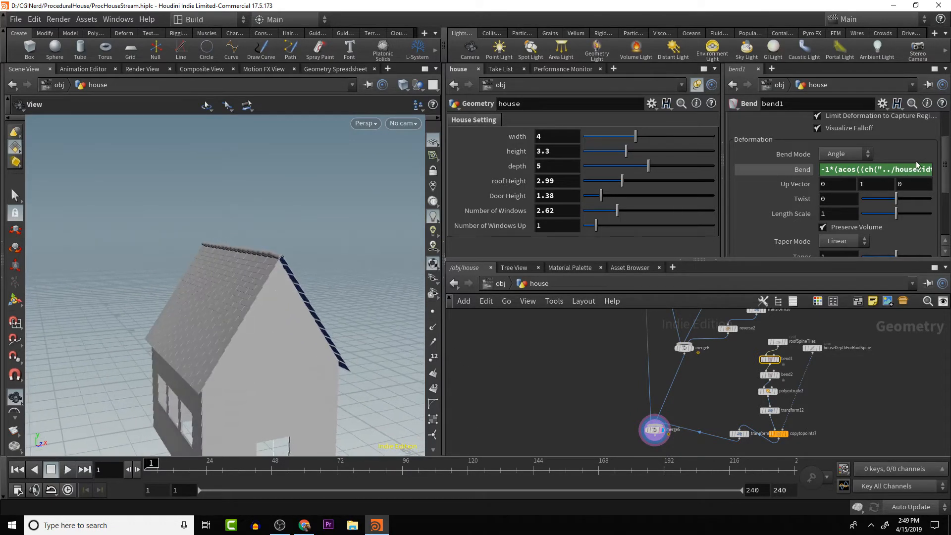
- Replace the 5 multiplier at the end of bend1's Bend expression with 4 and inspect the ridge
click(898, 171)
drag(899, 170, 947, 172)
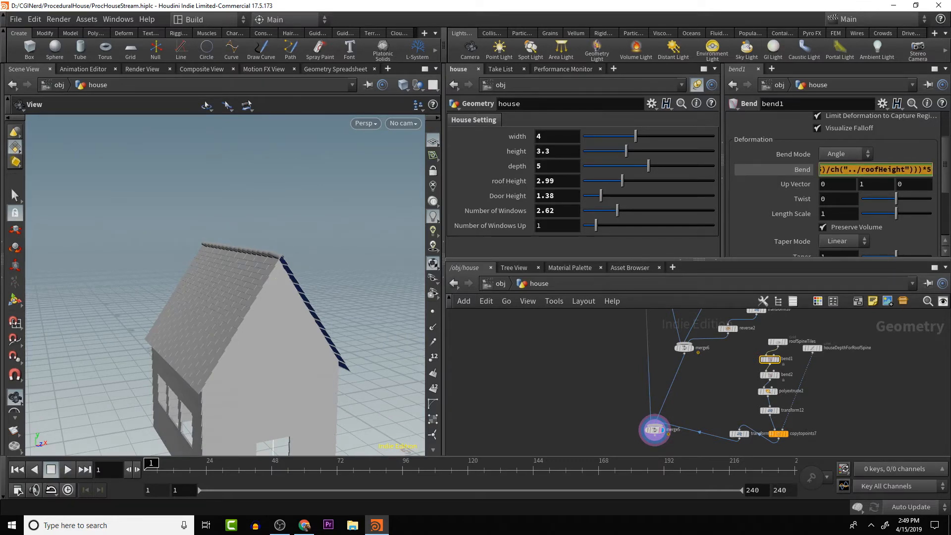
click(927, 170)
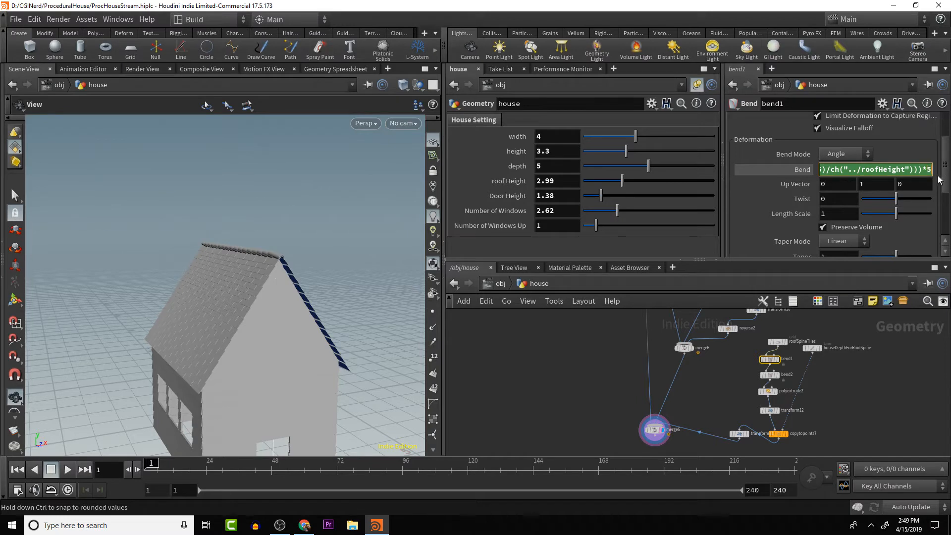
key(BackSpace)
key(Return)
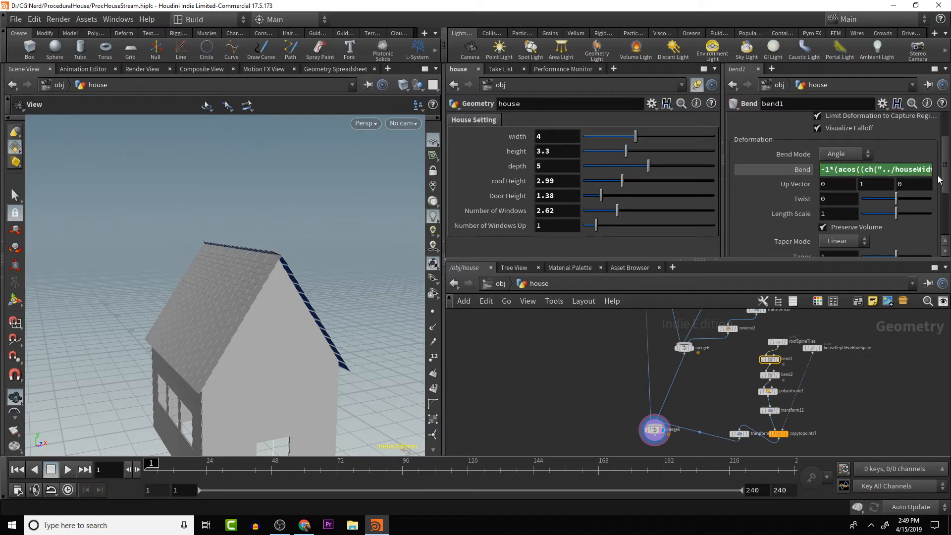
drag(919, 170, 950, 171)
click(927, 169)
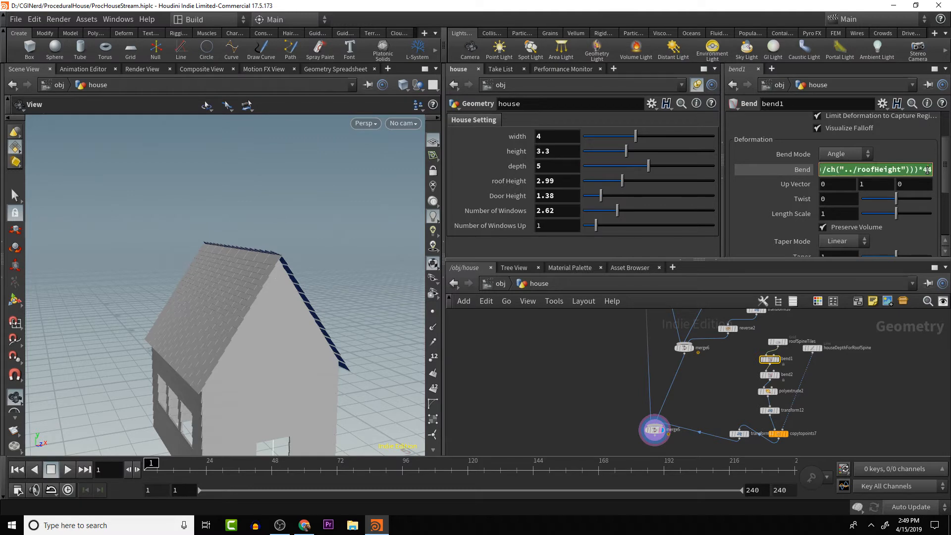
key(Return)
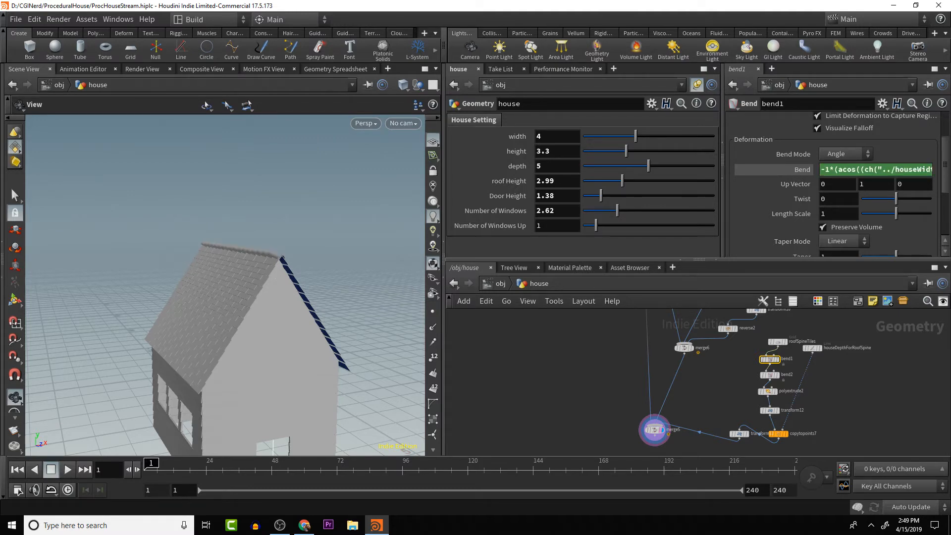
drag(286, 243, 272, 271)
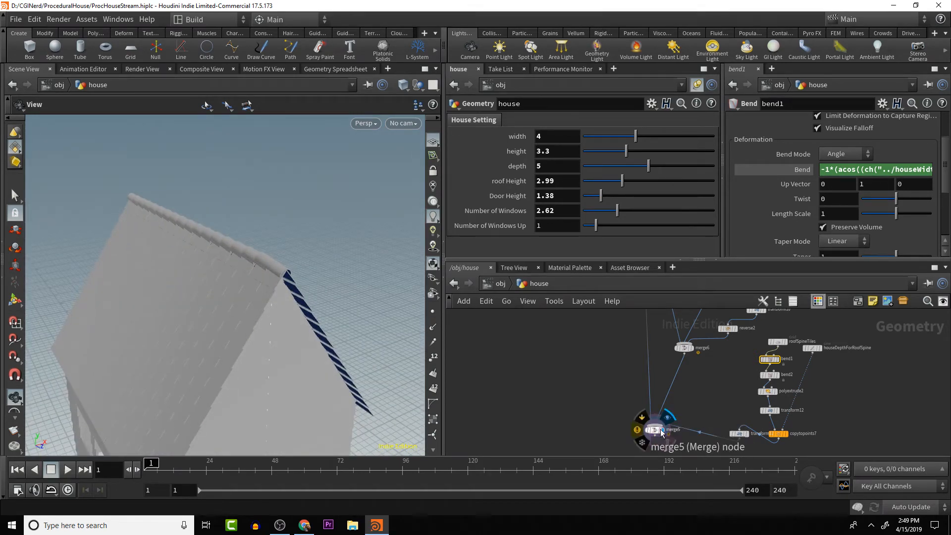
drag(287, 295, 297, 237)
drag(198, 299, 174, 300)
- Look through the house network from the roof tile nodes up to houseHeight, frontDoor and merge4, examining how the parts are built
alt+drag(814, 378, 864, 359)
scroll(824, 439, down, 1)
scroll(808, 366, up, 2)
scroll(807, 367, down, 2)
scroll(864, 359, down, 1)
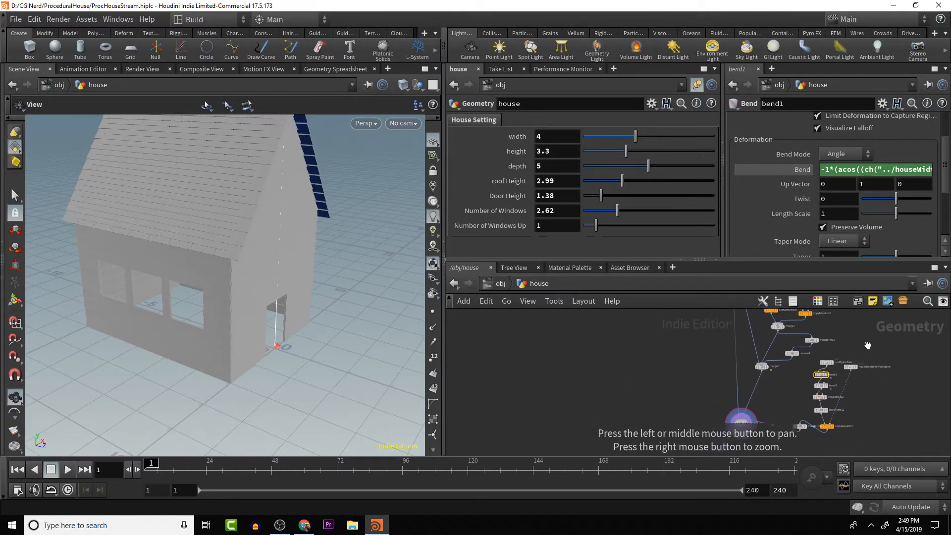
mouse_move(819, 336)
alt+mouse_down()
mouse_move(821, 392)
mouse_move(831, 362)
mouse_move(833, 380)
mouse_move(822, 380)
alt+mouse_up()
scroll(832, 380, up, 2)
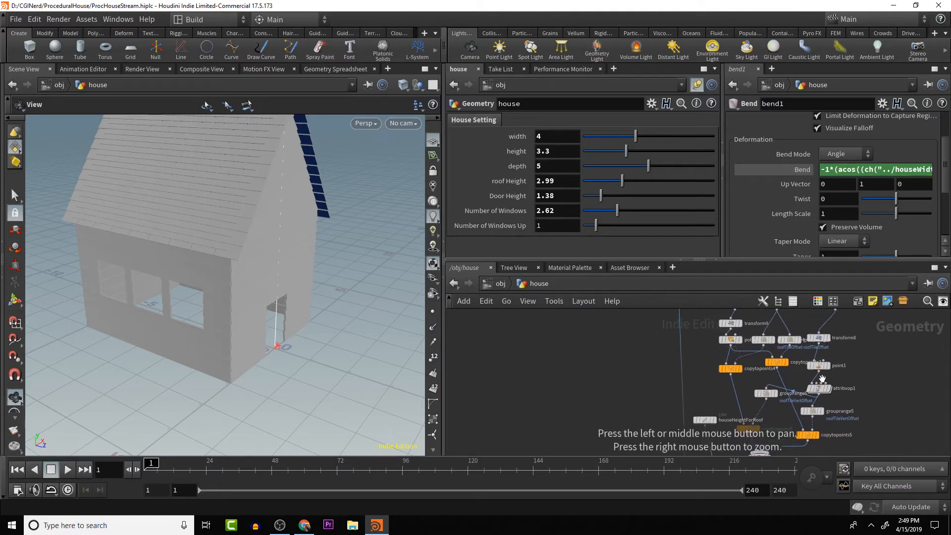
alt+drag(747, 345, 747, 380)
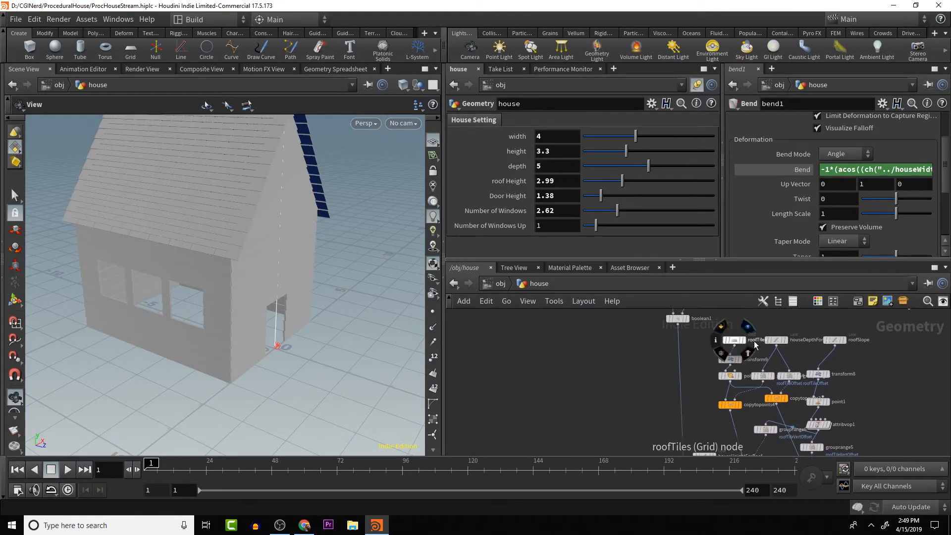
alt+drag(779, 311, 806, 381)
alt+drag(895, 353, 758, 381)
scroll(820, 363, down, 4)
click(792, 392)
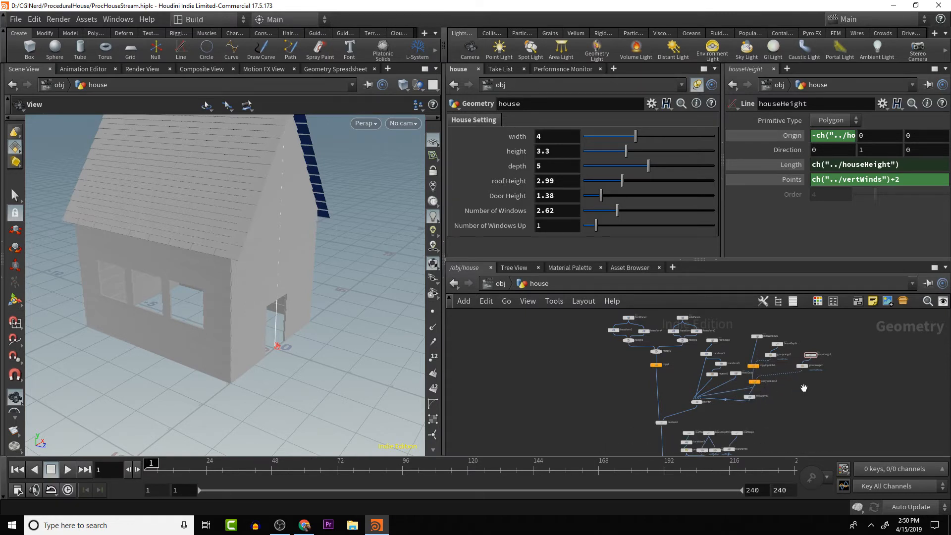
scroll(803, 388, up, 4)
mouse_move(747, 348)
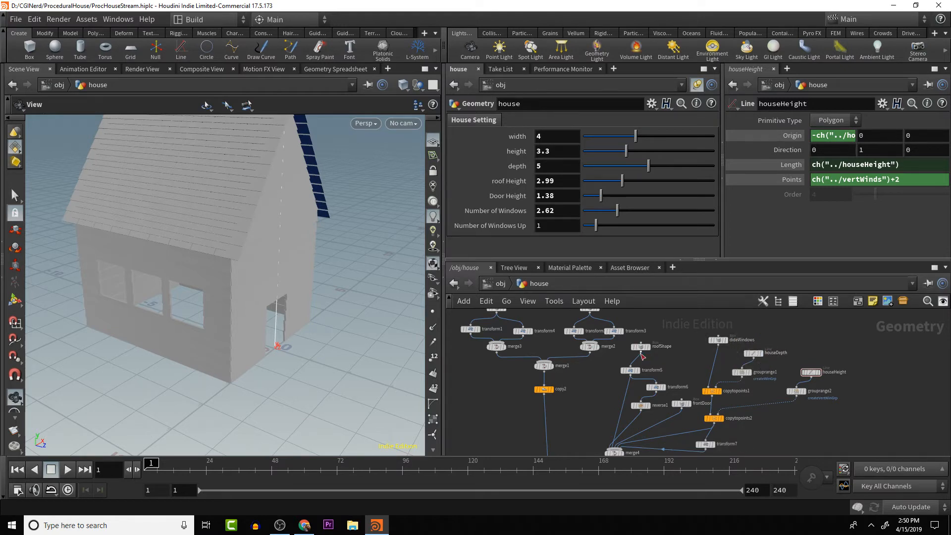
middle_drag(651, 357, 639, 323)
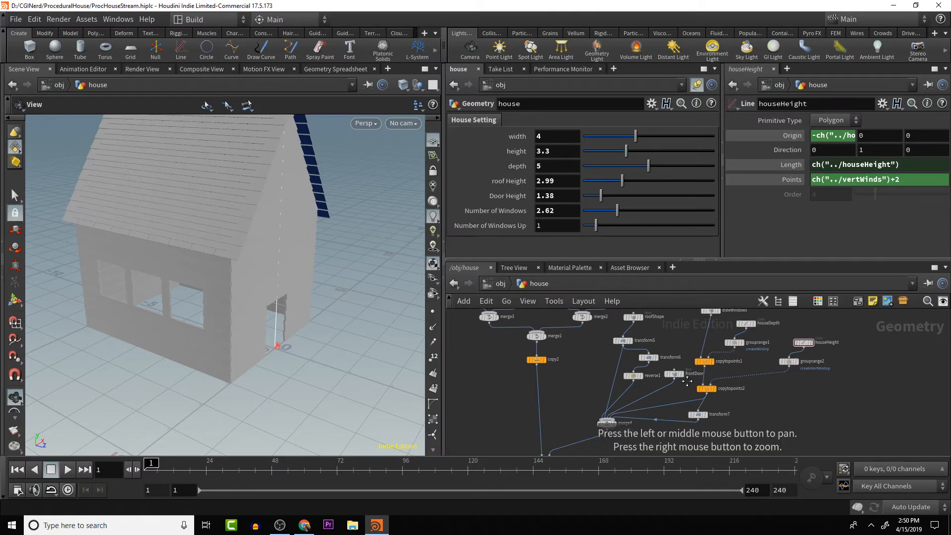
middle_drag(687, 380, 689, 388)
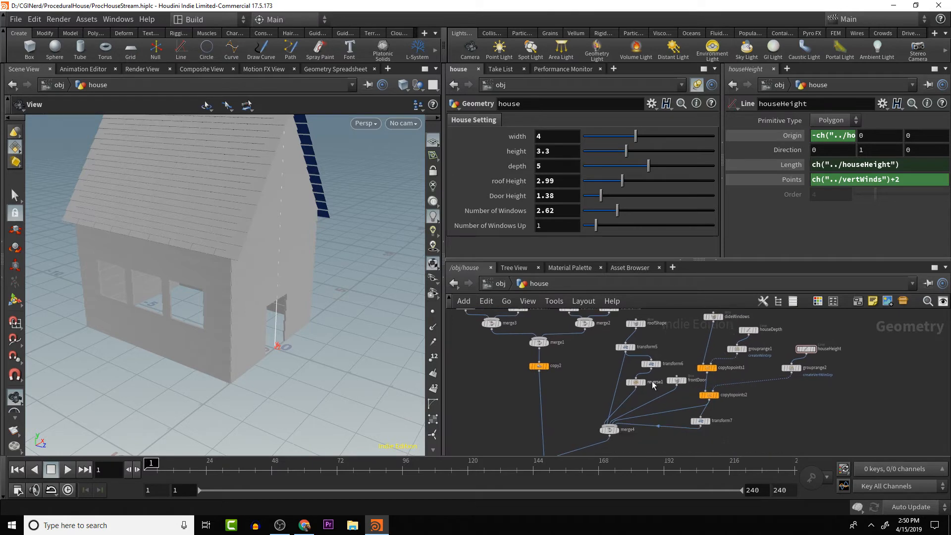
- Display the merge4 node's output and switch the display to the frontDoor box to view it on its own
click(618, 430)
drag(349, 352, 419, 358)
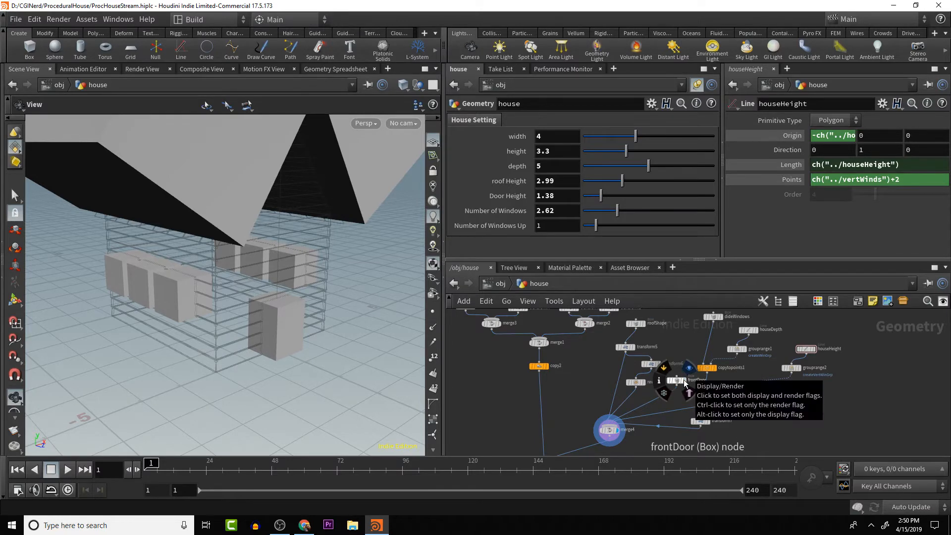
click(683, 379)
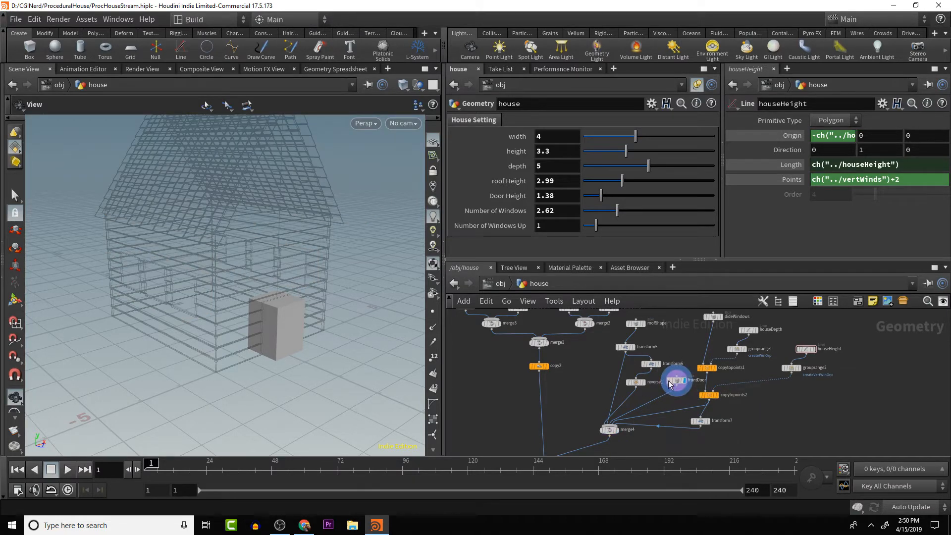
mouse_move(677, 385)
drag(198, 321, 350, 287)
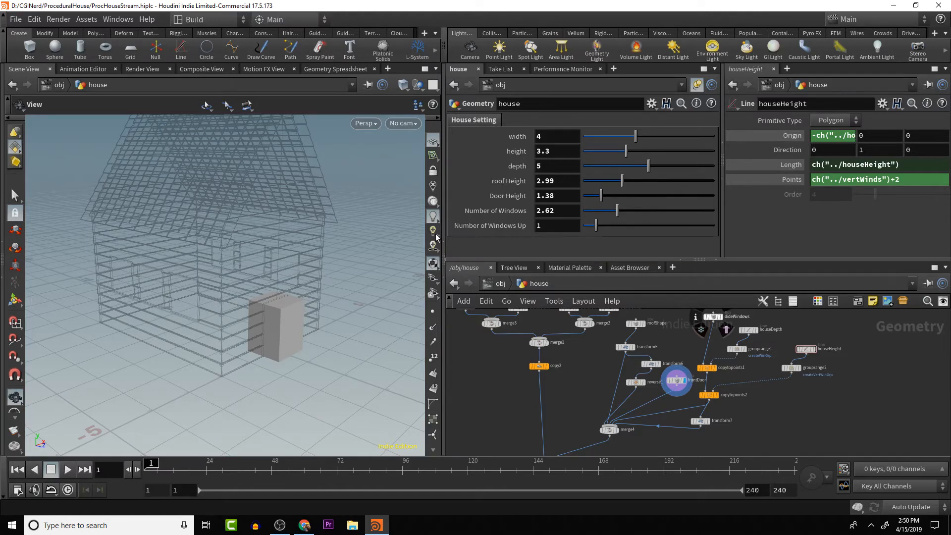
- Add a new float parameter to the House Setting folder in the house node's parameter interface
click(651, 104)
click(666, 117)
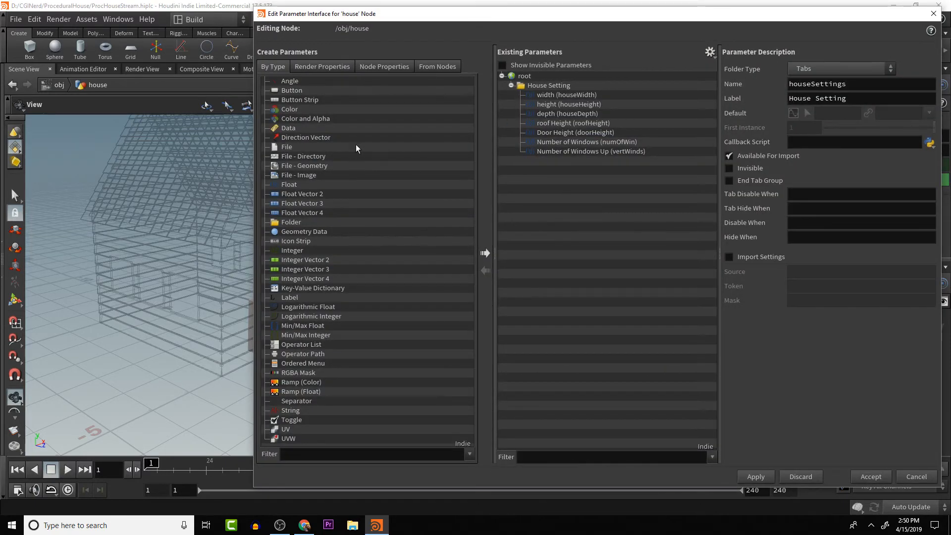
drag(291, 185, 598, 157)
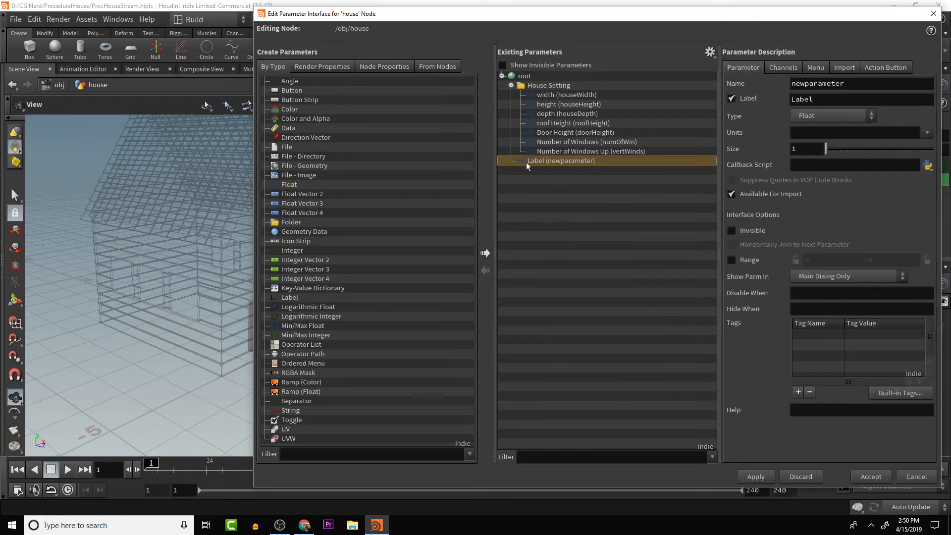
drag(536, 105, 543, 87)
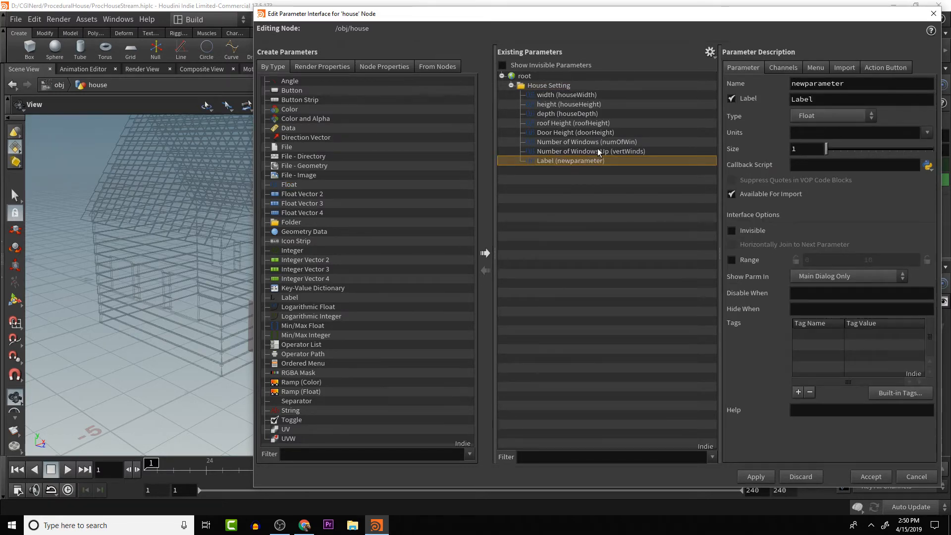
- Label the new float parameter Door Width and name it doorWidth
double_click(857, 98)
text(d)
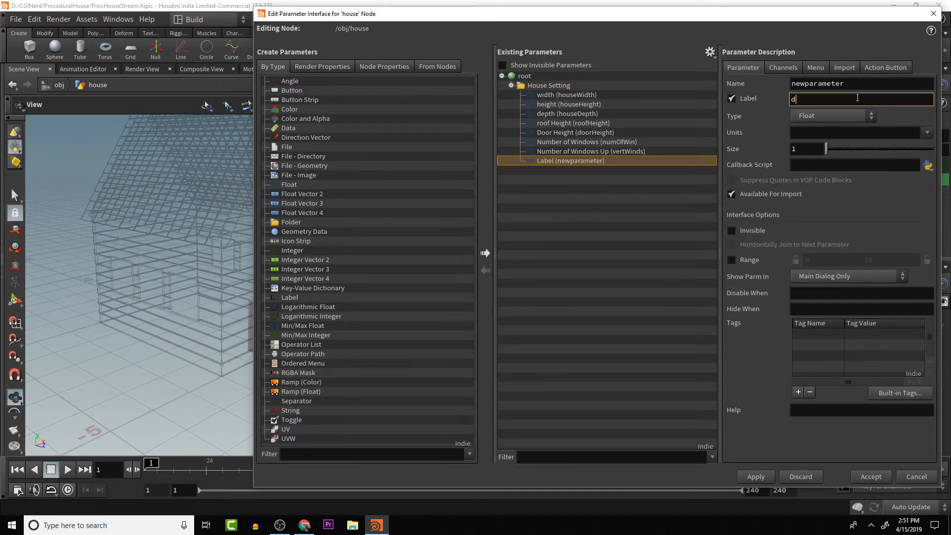
text(ooe)
key(BackSpace)
key(BackSpace)
key(BackSpace)
key(BackSpace)
text(D)
double_click(865, 87)
text(doo)
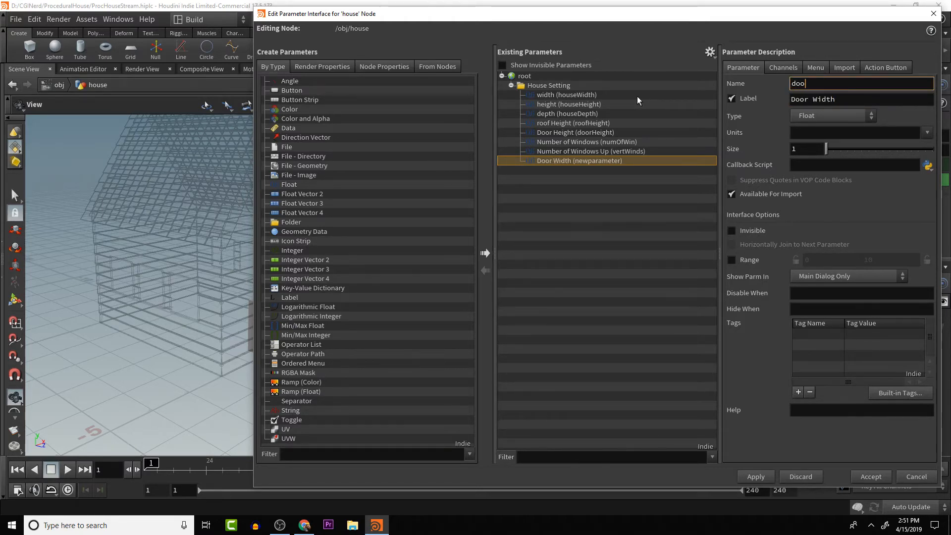
text(rWideth)
key(Return)
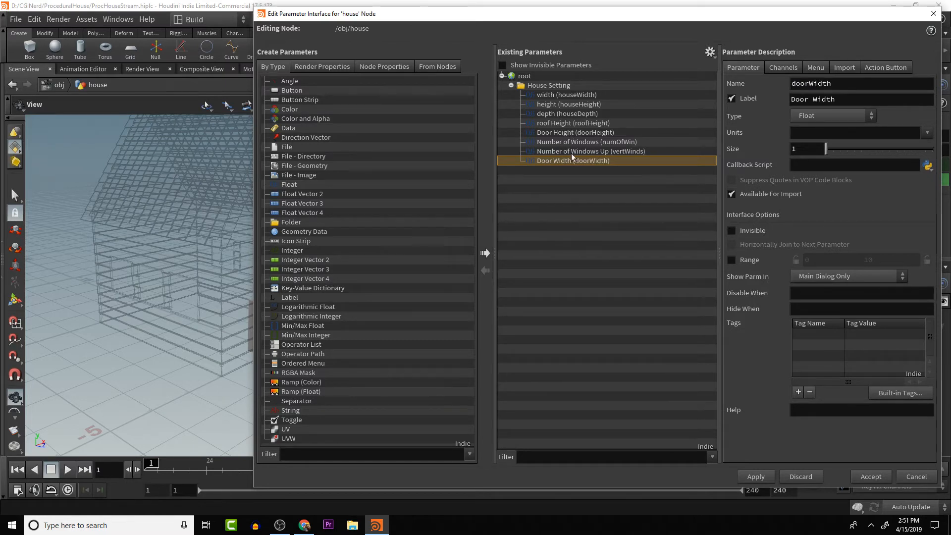
- Place Door Width directly below Door Height, set its default to 1, and accept the parameter interface changes
drag(572, 160, 584, 142)
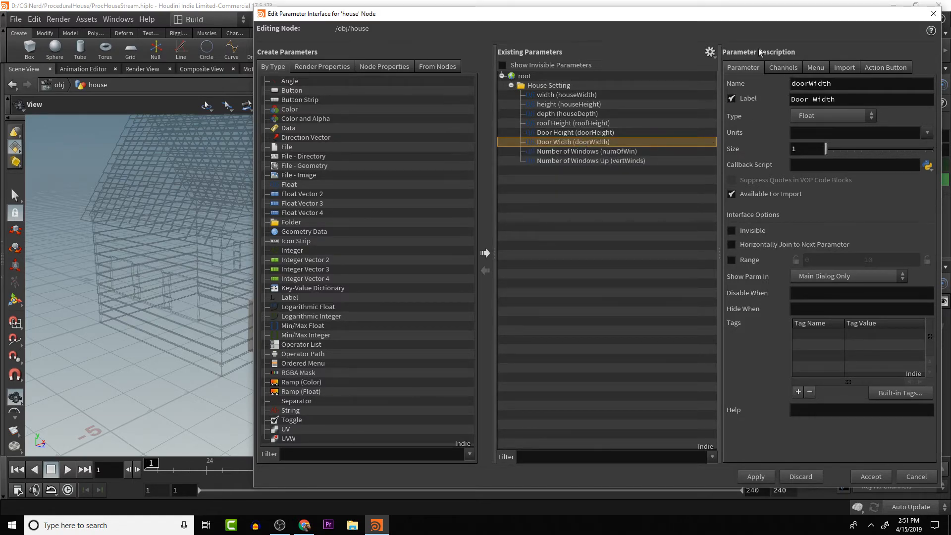
drag(743, 16, 685, 56)
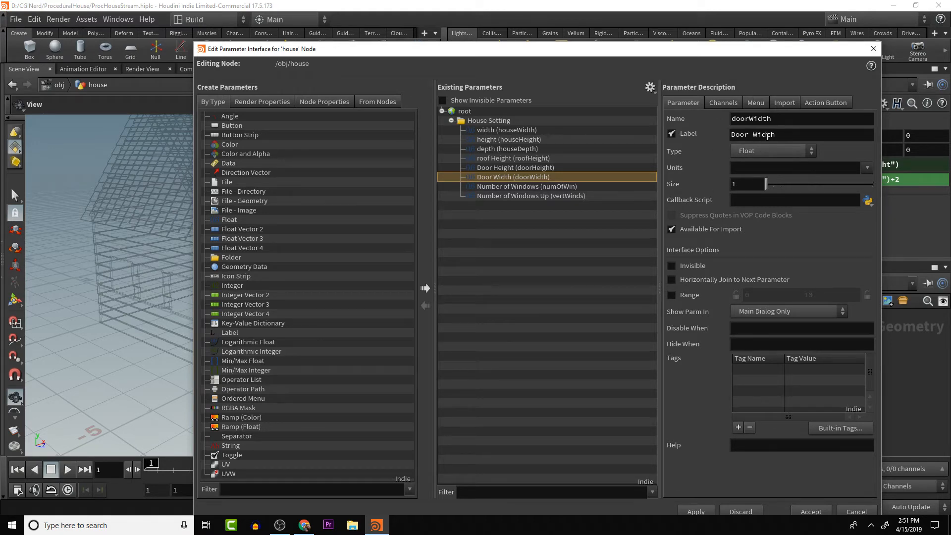
click(723, 103)
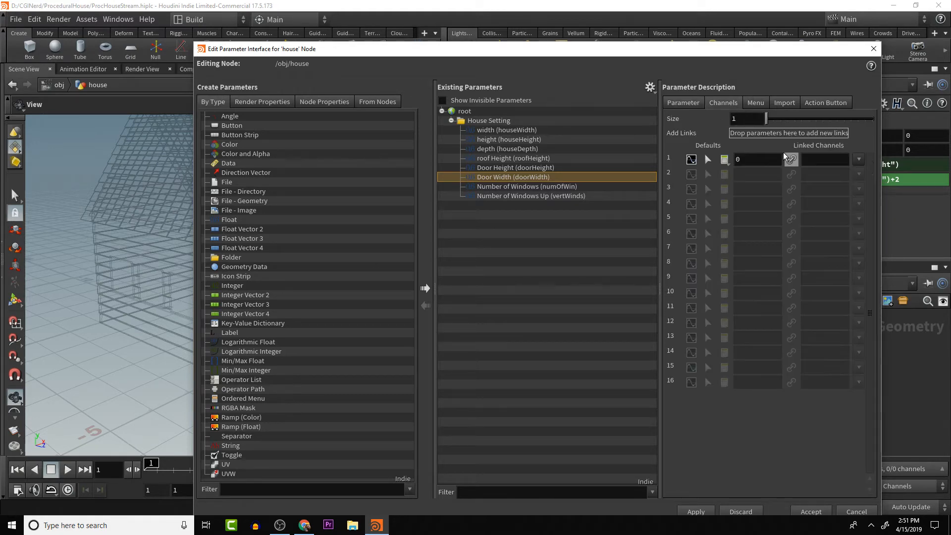
click(772, 158)
click(807, 509)
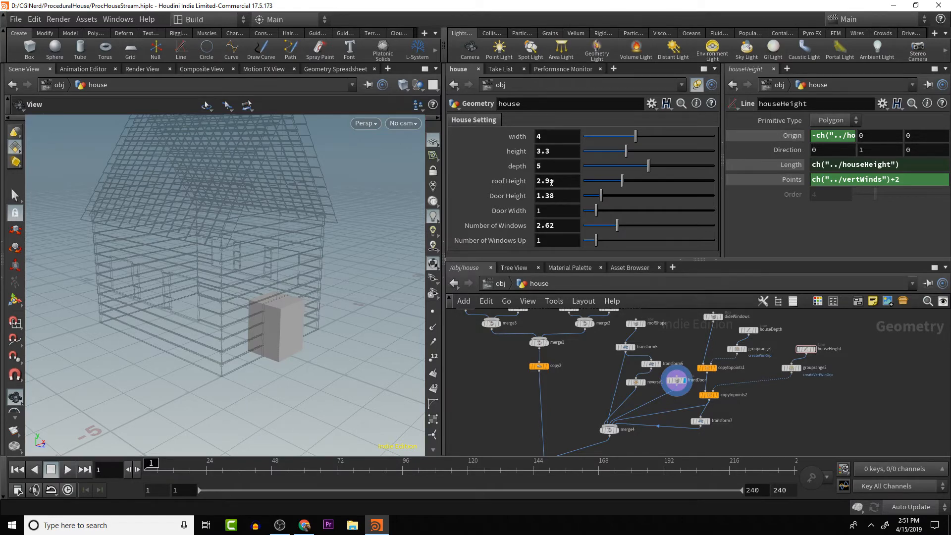
- Copy the Door Width parameter and paste it as a relative reference into the X size of the frontDoor box
click(560, 208)
right_click(560, 209)
click(605, 290)
scroll(680, 391, up, 3)
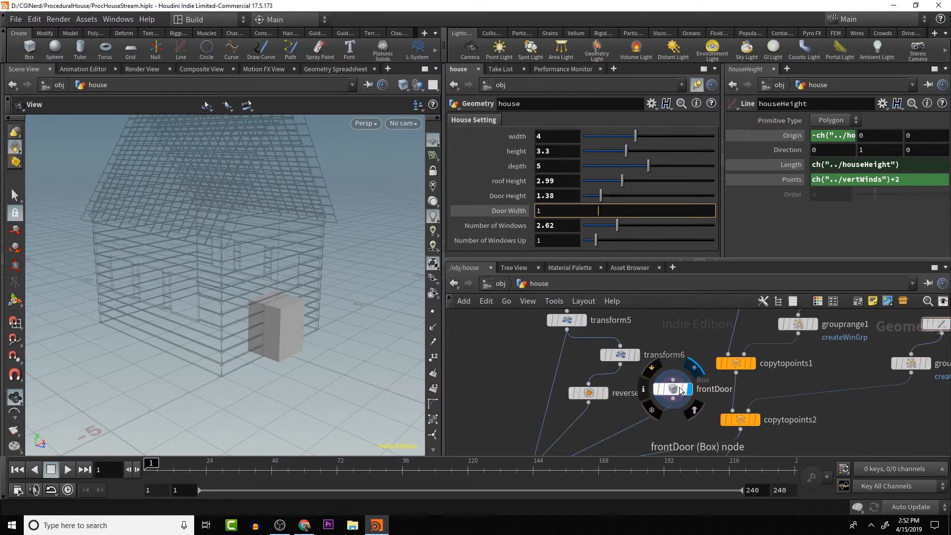
click(672, 388)
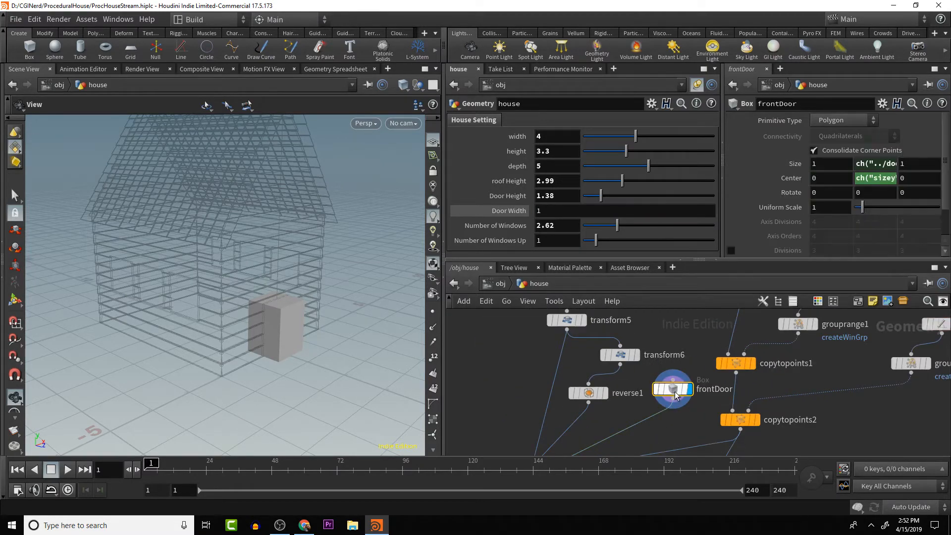
right_click(839, 165)
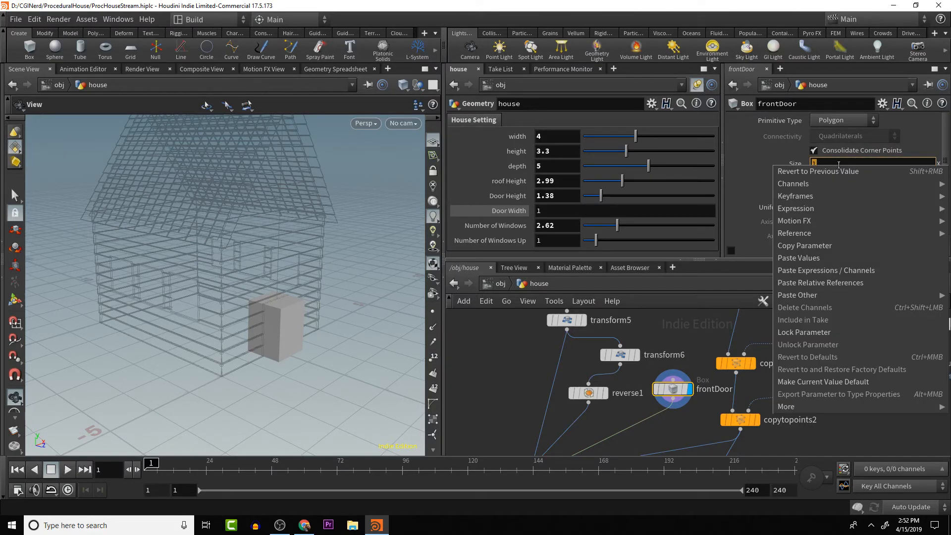
click(831, 283)
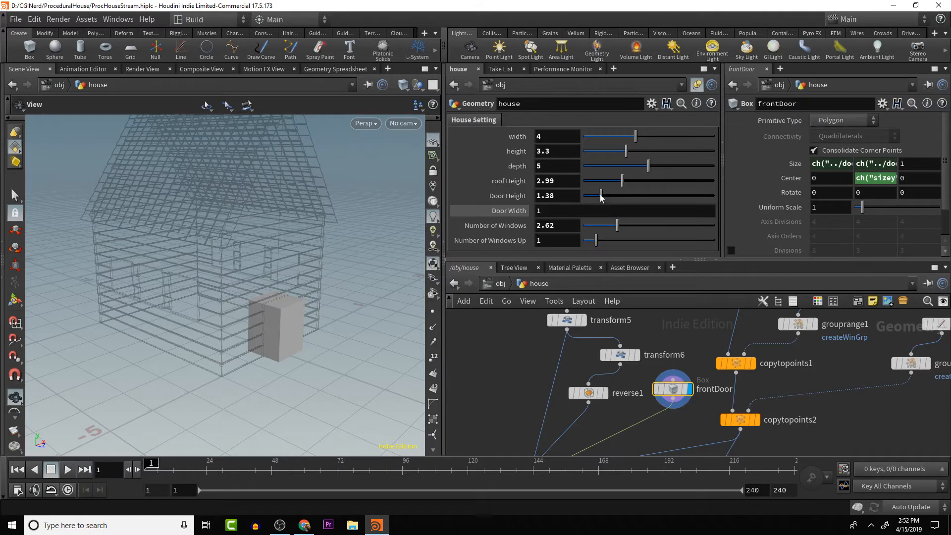
- Try a different Door Width value to test the front door's link, and undo the change
middle_drag(584, 212, 642, 220)
key(ctrl+z)
key(ctrl+z)
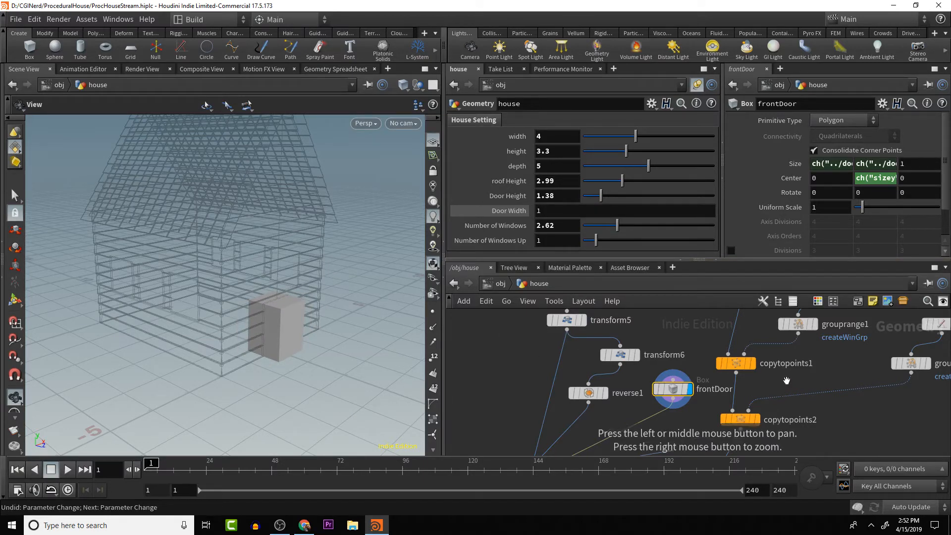
- Display the merge4 node's output and inspect the door and window boxes together with the roof
alt+middle_drag(786, 380, 787, 329)
alt+right_drag(781, 348, 774, 373)
alt+middle_drag(775, 370, 793, 361)
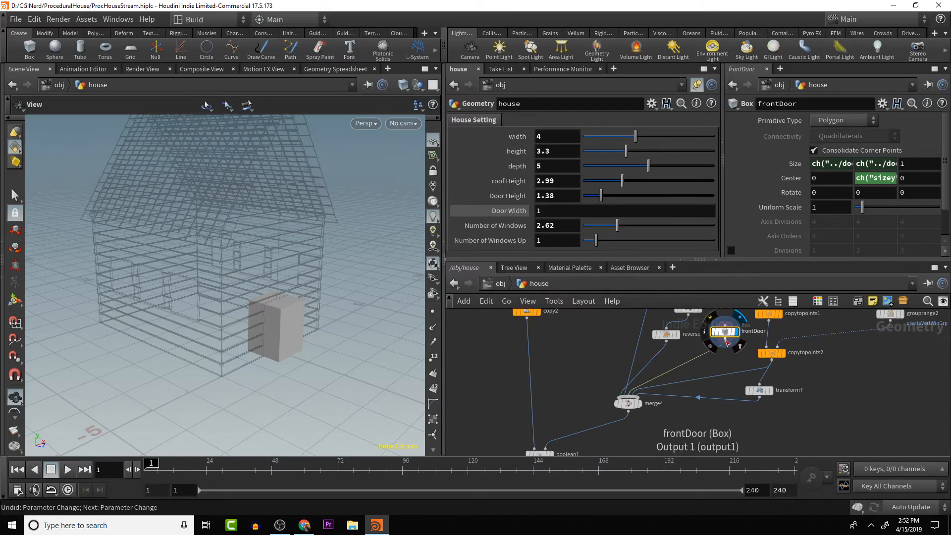
click(725, 341)
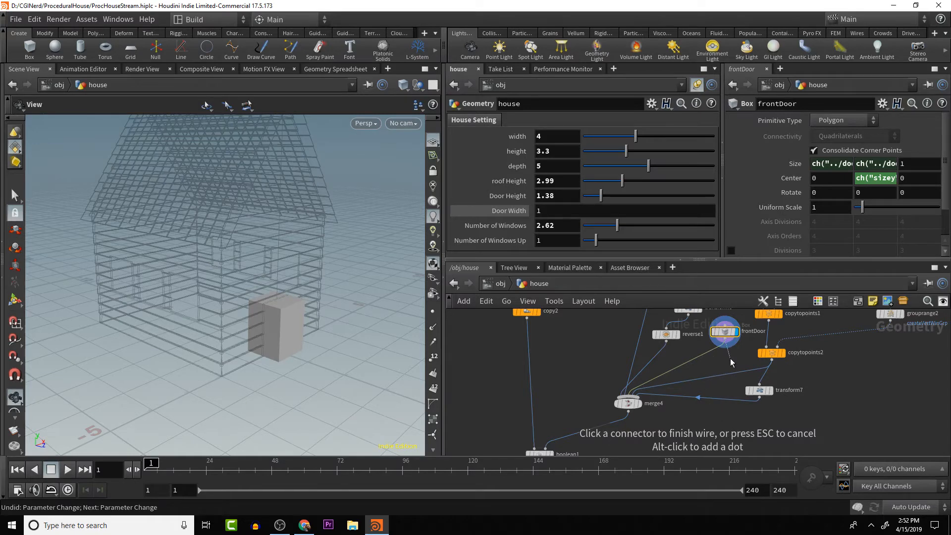
key(Escape)
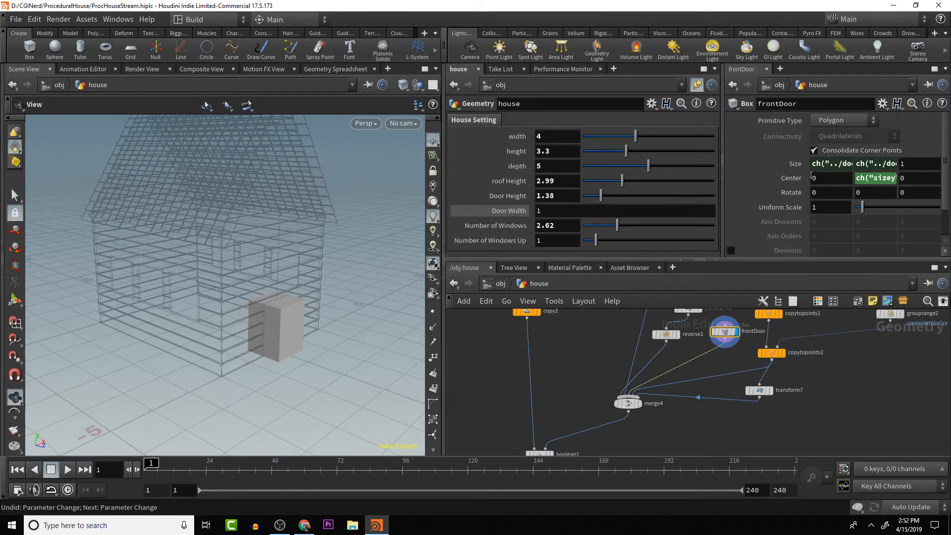
click(641, 404)
drag(179, 310, 260, 306)
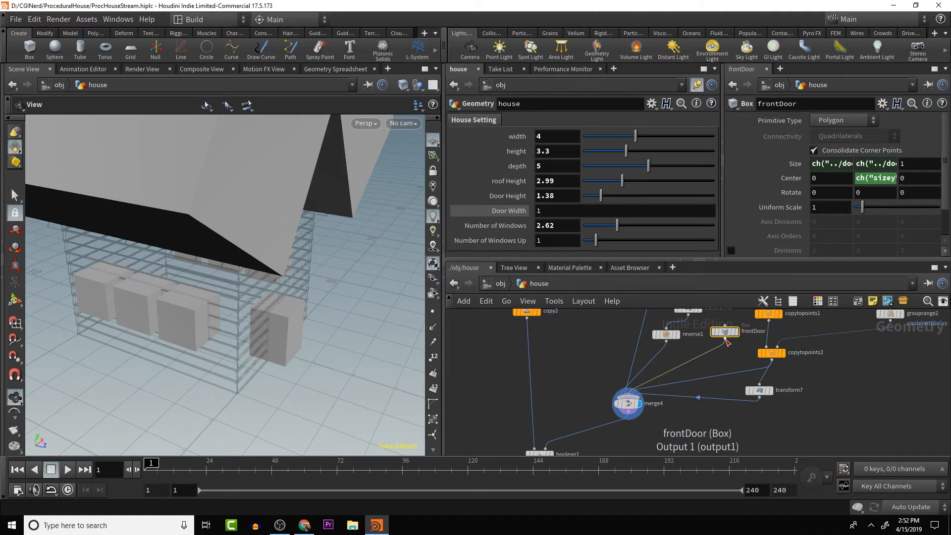
- Add a Transform node fed by frontDoor's output and connect it to the final merge node at the network's end
click(724, 340)
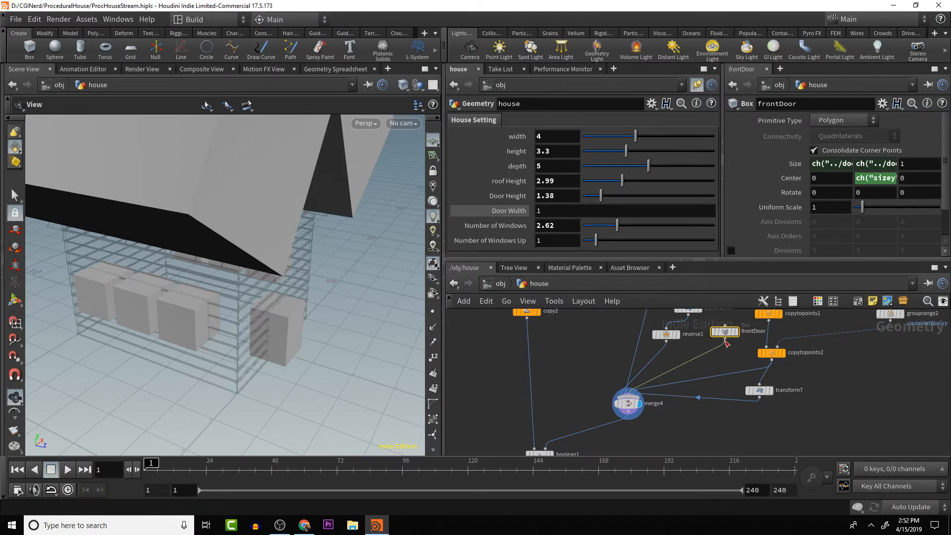
scroll(733, 434, down, 3)
middle_drag(734, 434, 691, 354)
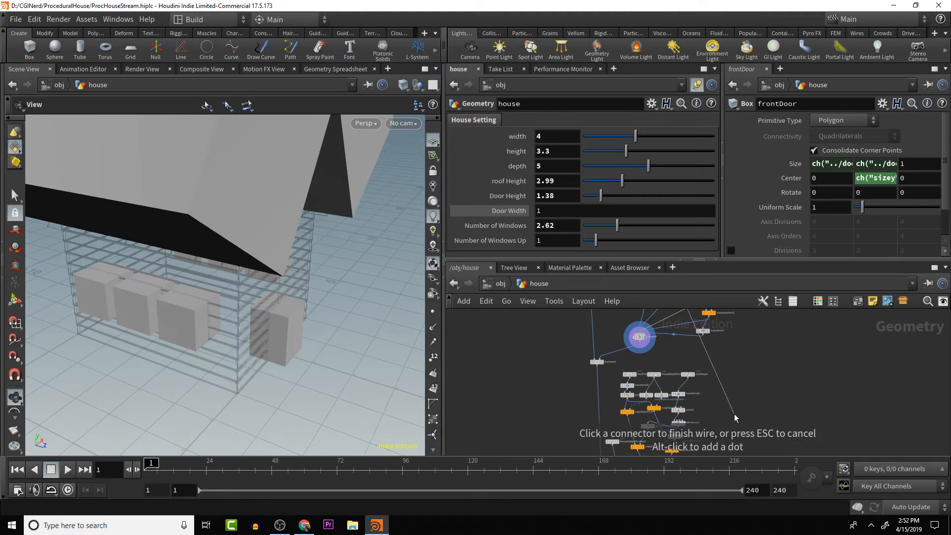
middle_drag(726, 417, 696, 320)
middle_drag(725, 433, 710, 361)
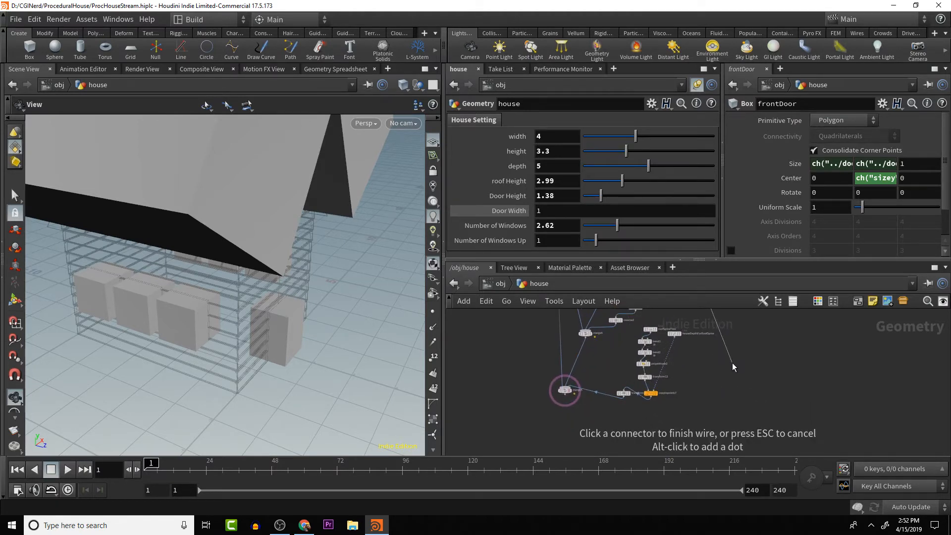
key(Tab)
text(transform)
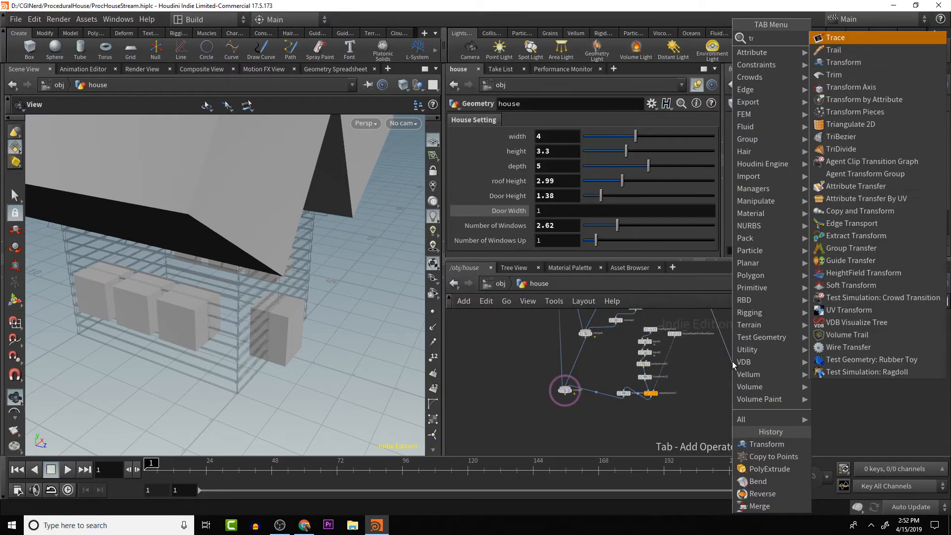
key(Return)
key(Return)
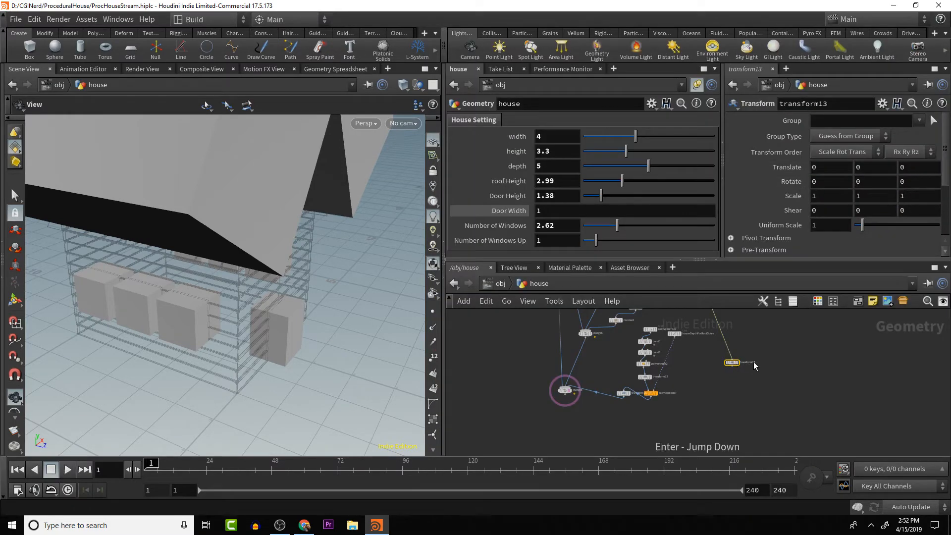
drag(732, 367, 565, 391)
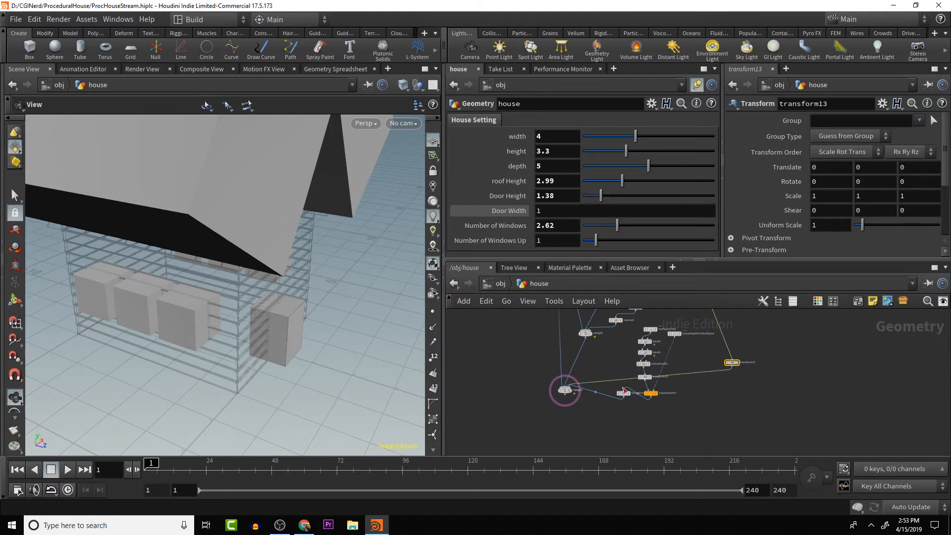
- Move the roof spine node group aside, excluding the neighbouring node, to make room in the network
drag(695, 336, 617, 430)
drag(645, 394, 651, 401)
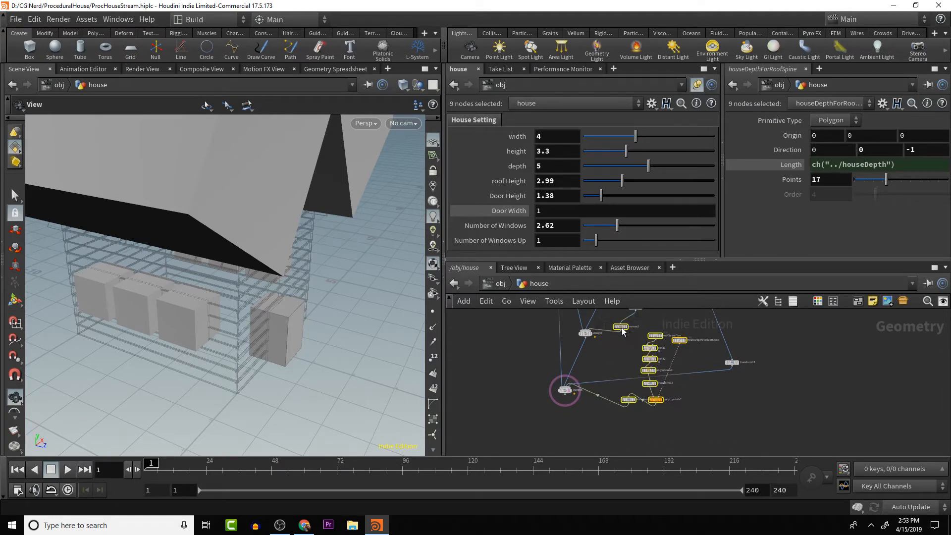
ctrl+click(620, 328)
mouse_move(652, 334)
mouse_down()
mouse_move(660, 297)
mouse_move(664, 336)
mouse_up()
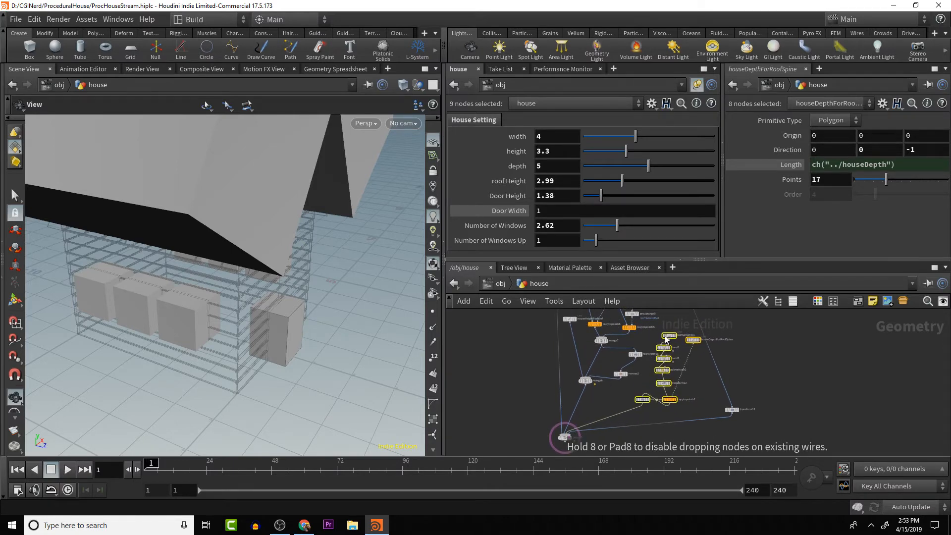
alt+drag(722, 381, 710, 406)
click(742, 336)
key(Tab)
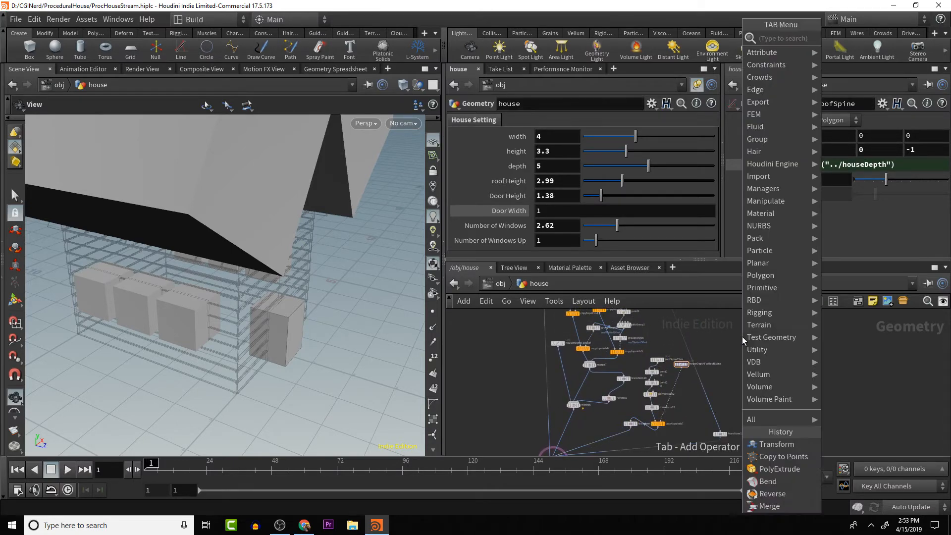
text(dp)
key(BackSpace)
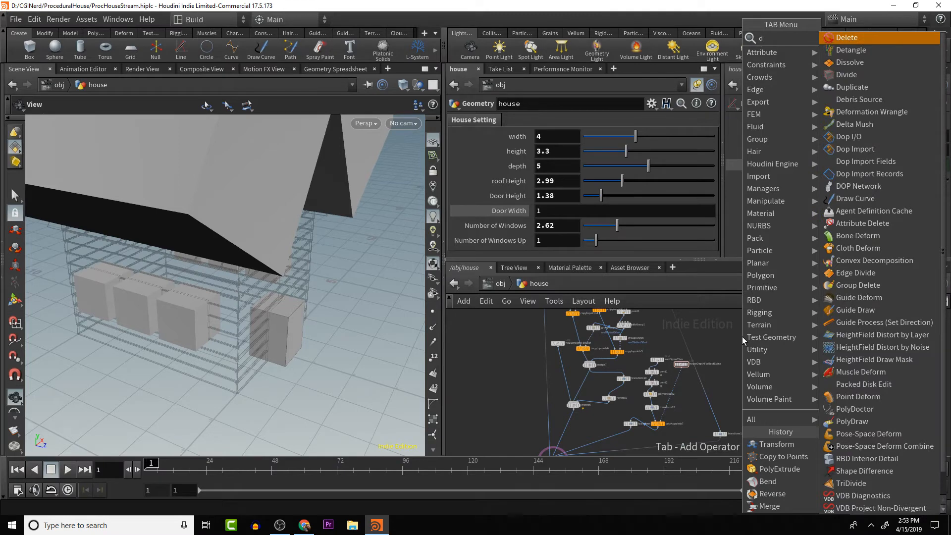
text(o)
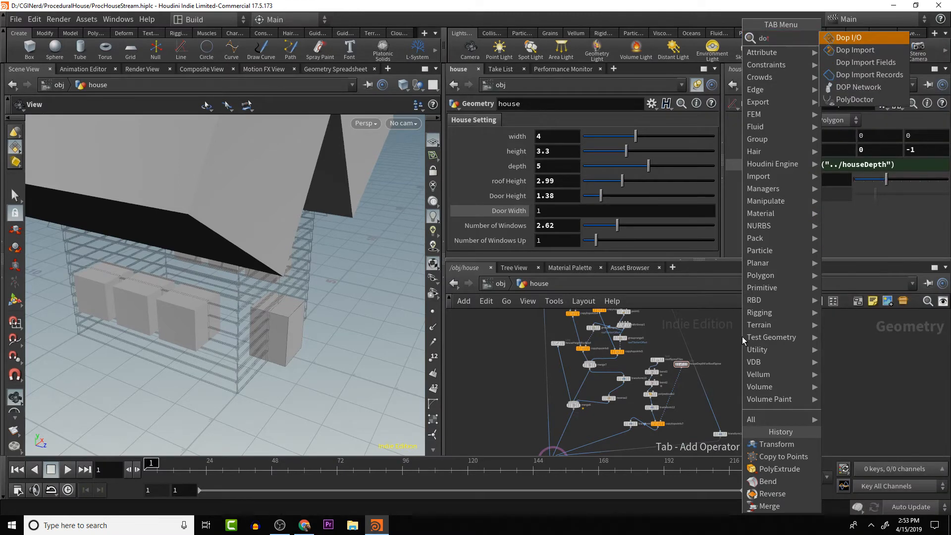
key(BackSpace)
key(BackSpace)
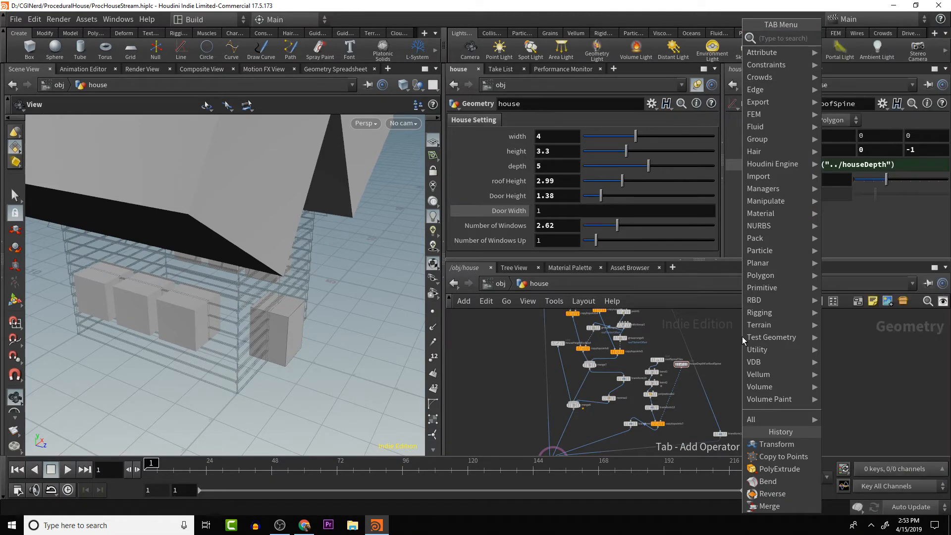
click(709, 325)
key(space)
- Move the final merge node lower in the network and switch its template display off and back on
middle_drag(741, 363, 758, 326)
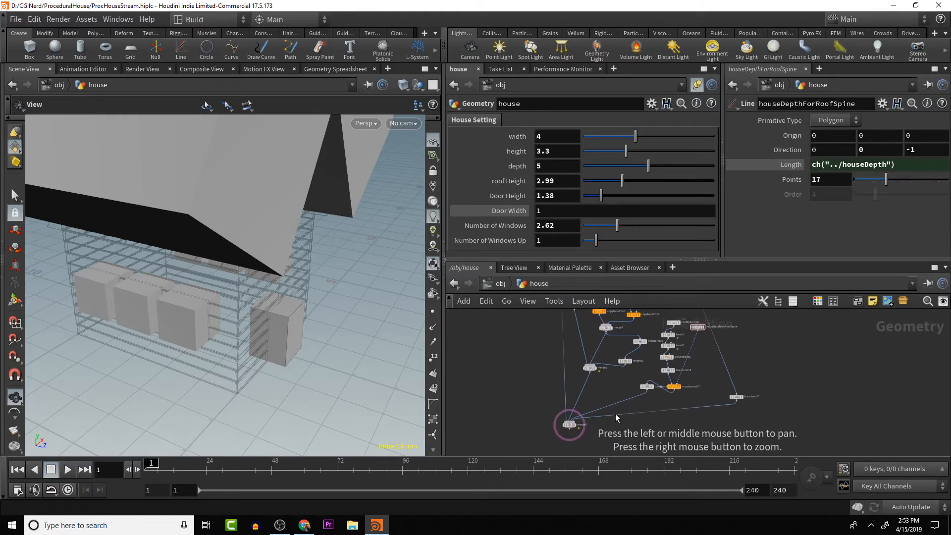
drag(569, 426, 582, 438)
click(596, 447)
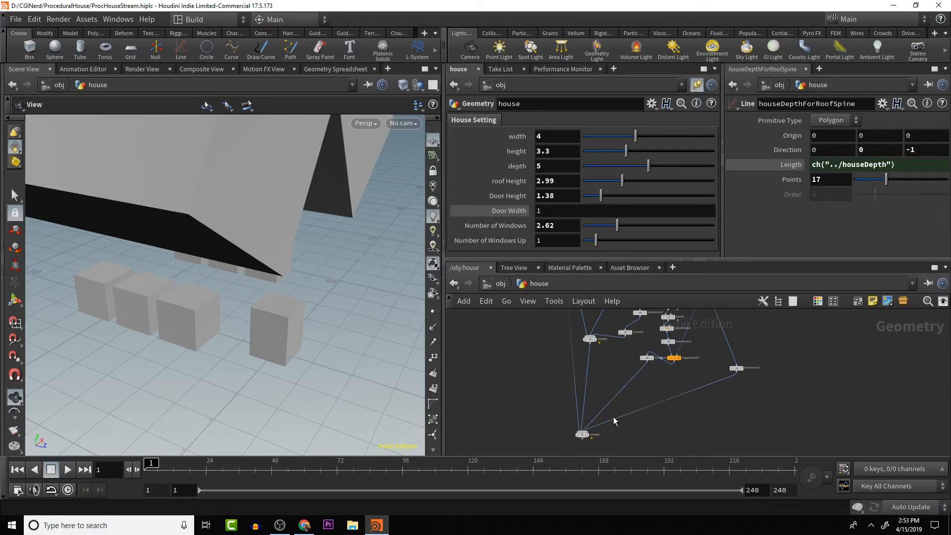
click(595, 447)
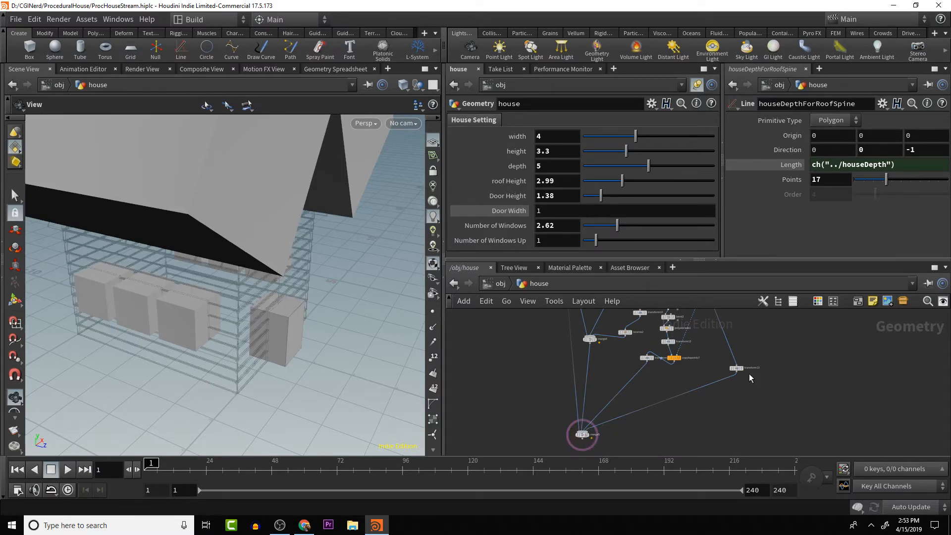
mouse_move(747, 369)
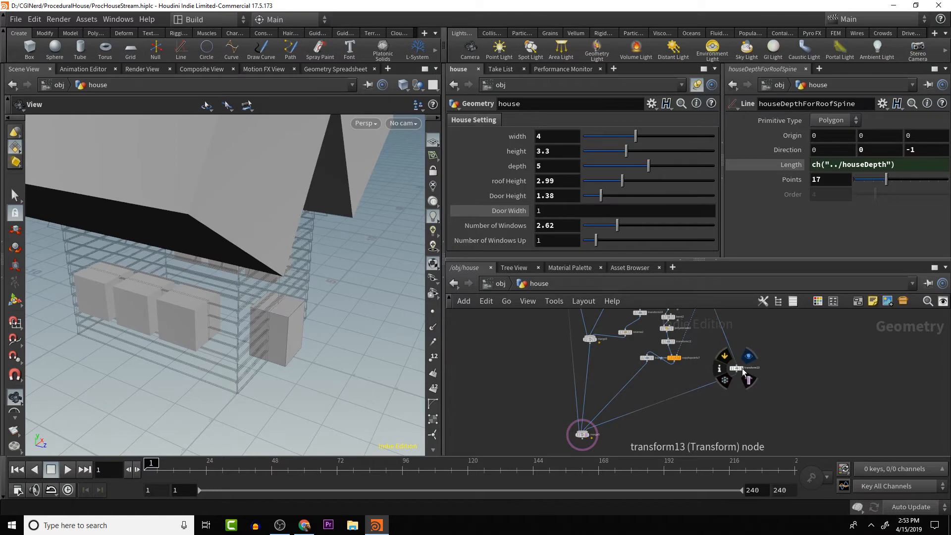
- Display and select the front door's transform13 node, and set its Z scale to .01 to flatten the door box
click(744, 368)
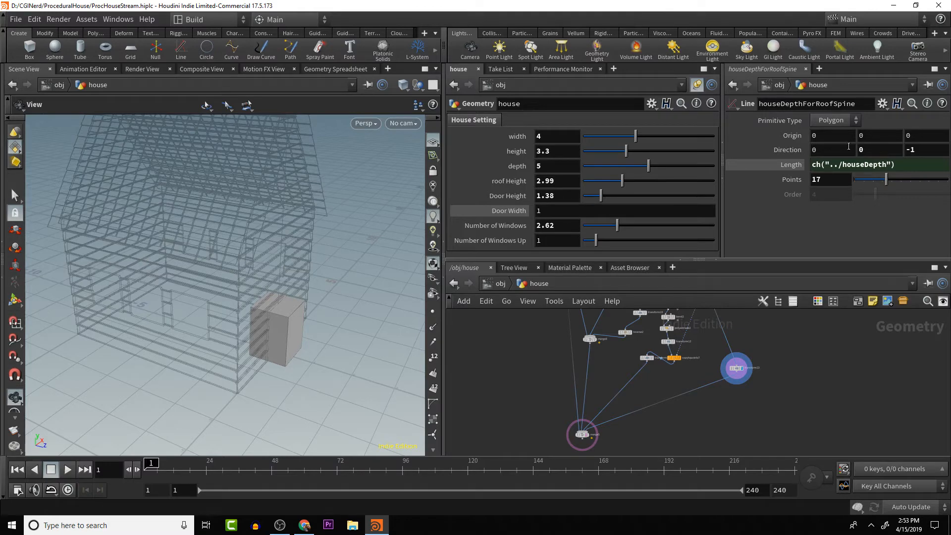
click(735, 367)
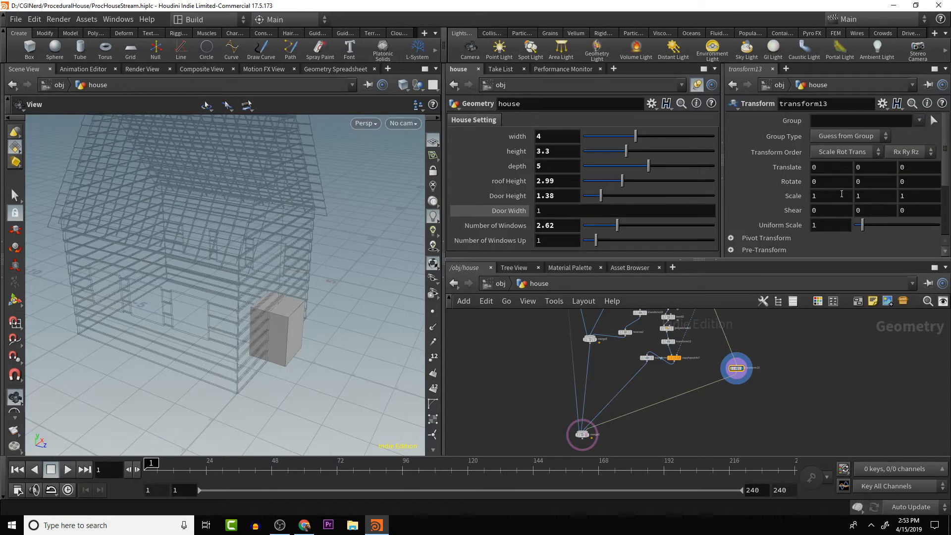
middle_drag(841, 194, 821, 196)
key(ctrl+z)
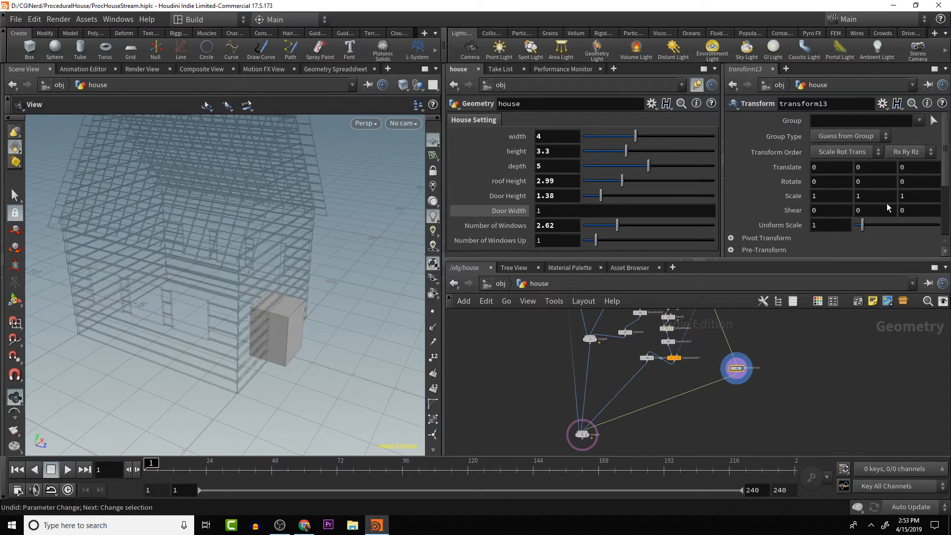
middle_drag(915, 194, 878, 199)
click(916, 196)
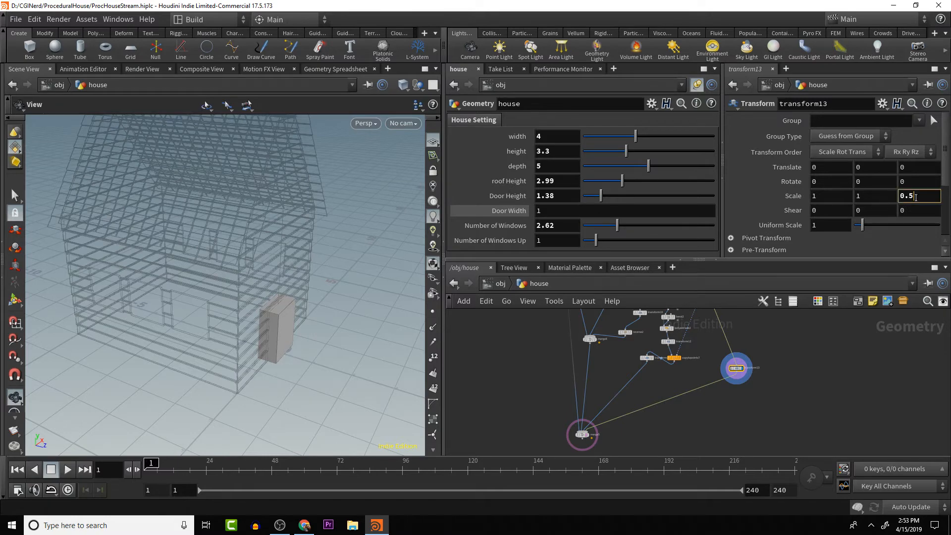
text(.1)
key(Return)
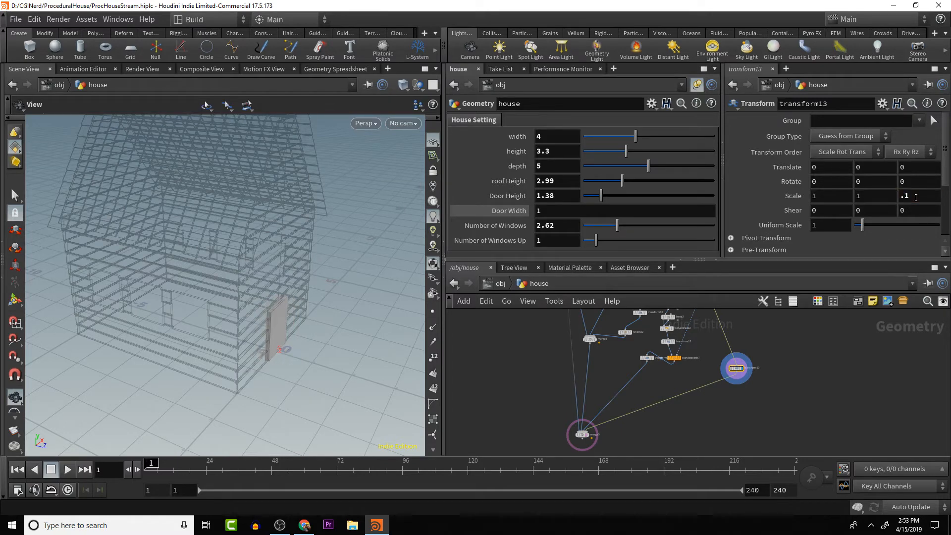
double_click(915, 198)
key(Return)
- Set the door Transform node's Z translate to -.01 to push the panel slightly into the wall
scroll(322, 338, up, 7)
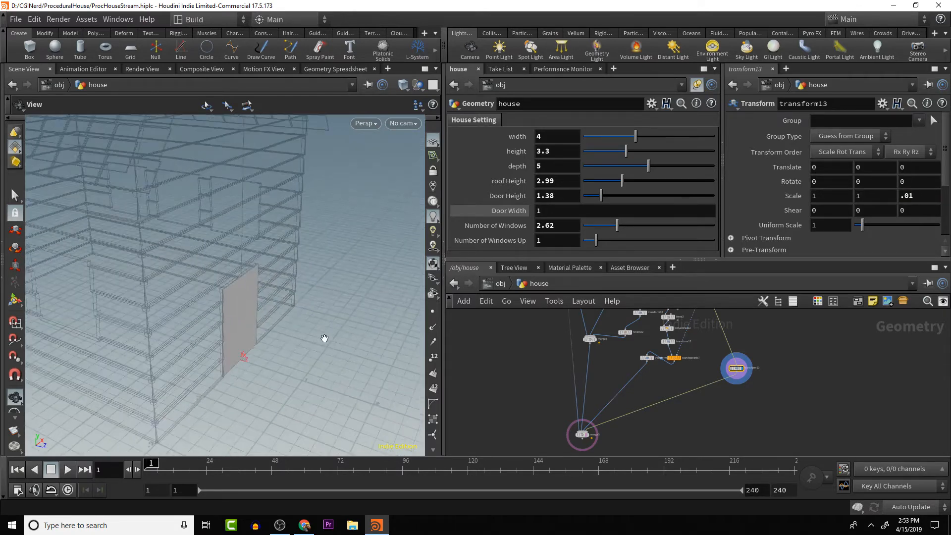
drag(323, 338, 402, 345)
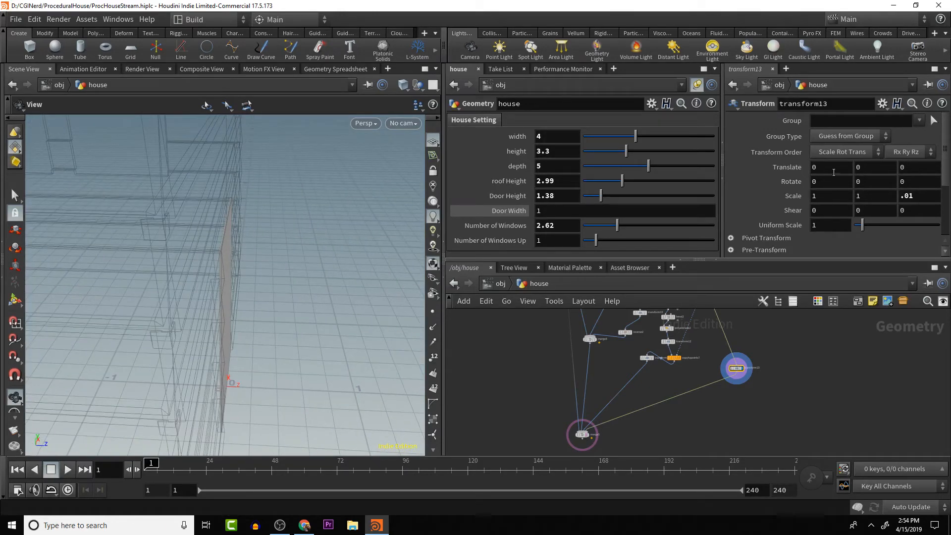
double_click(930, 167)
text(-.01)
key(Return)
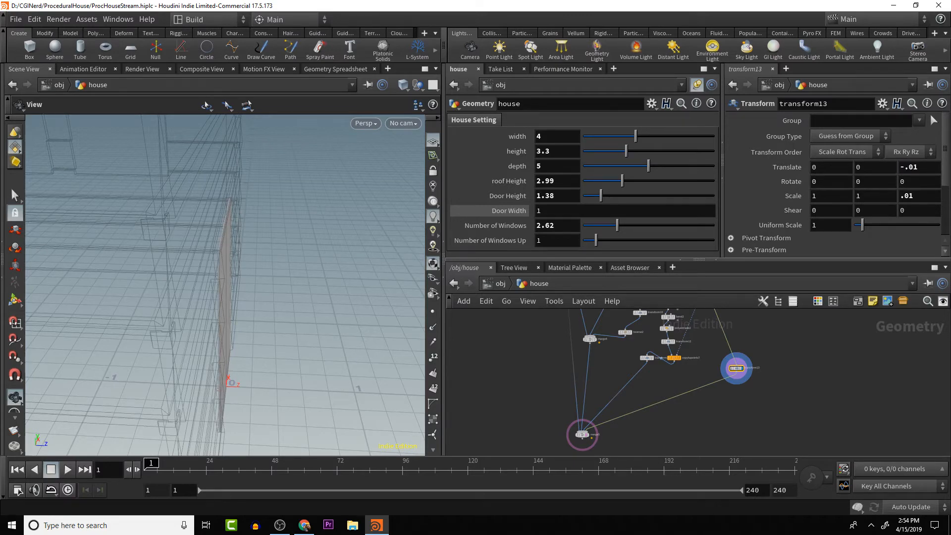
- Display the final merge5 node's output and examine how the flat door panel fits the opening in the front wall
drag(361, 252, 342, 267)
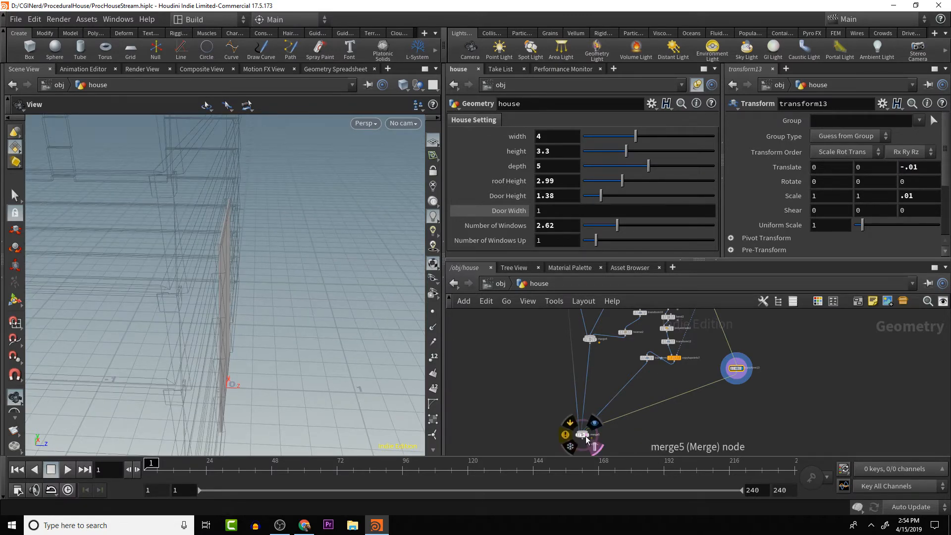
key(r)
drag(258, 337, 172, 331)
drag(263, 217, 280, 235)
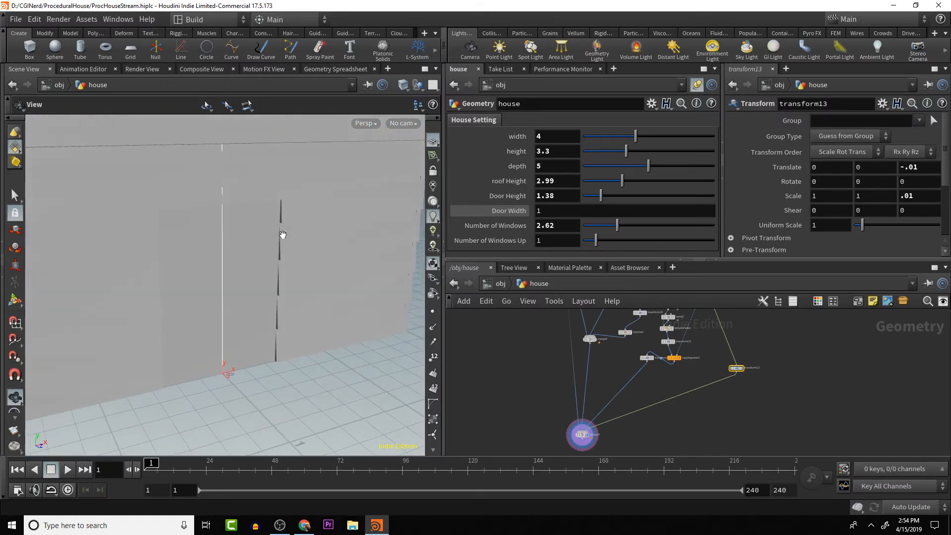
drag(217, 219, 277, 317)
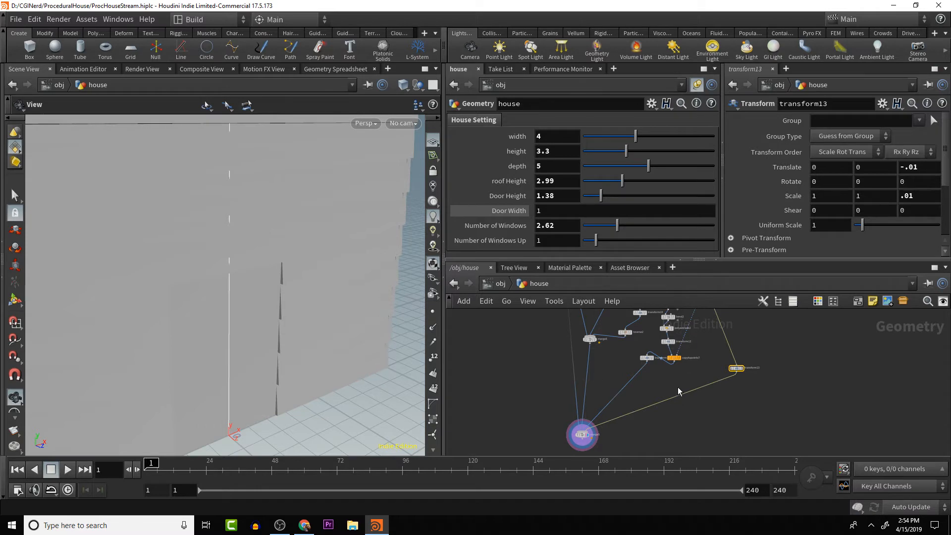
alt+drag(686, 367, 695, 423)
scroll(741, 391, down, 1)
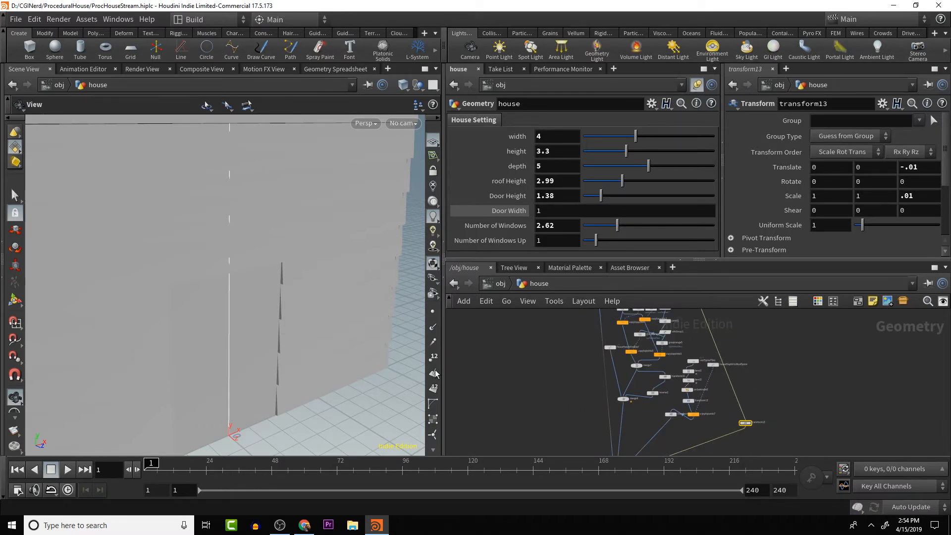
drag(390, 388, 389, 350)
drag(314, 329, 389, 353)
middle_drag(389, 352, 317, 296)
- Look through the node network for the branch that builds the window boxes
alt+drag(746, 425, 753, 381)
scroll(726, 398, up, 5)
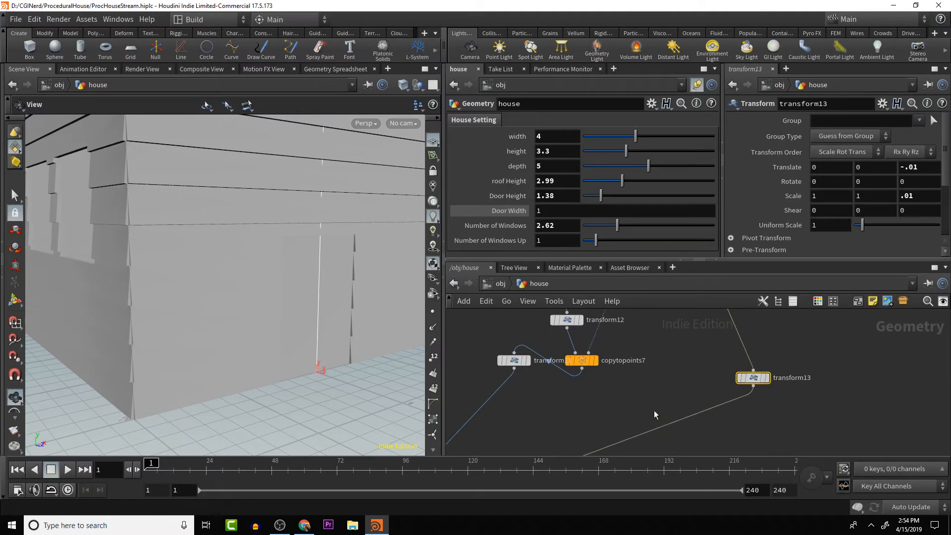
scroll(656, 377, down, 7)
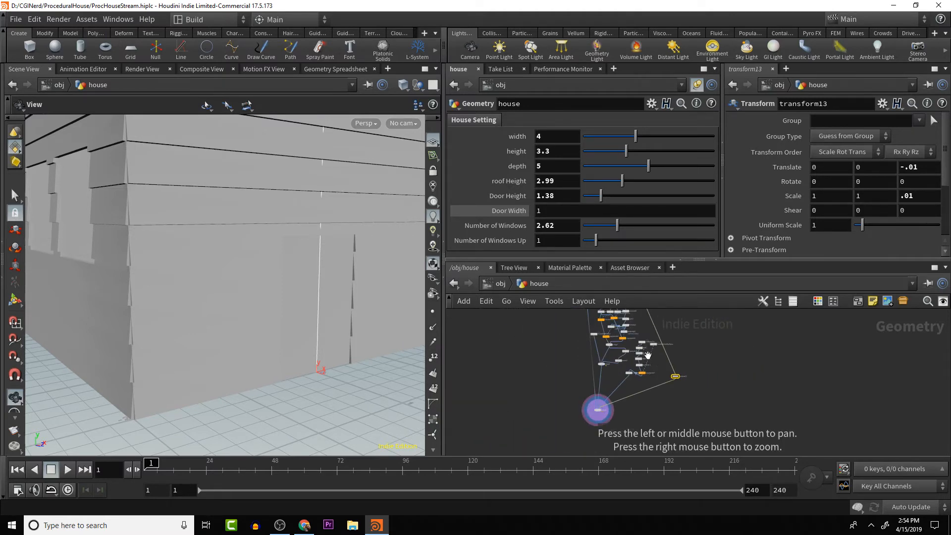
scroll(648, 355, up, 3)
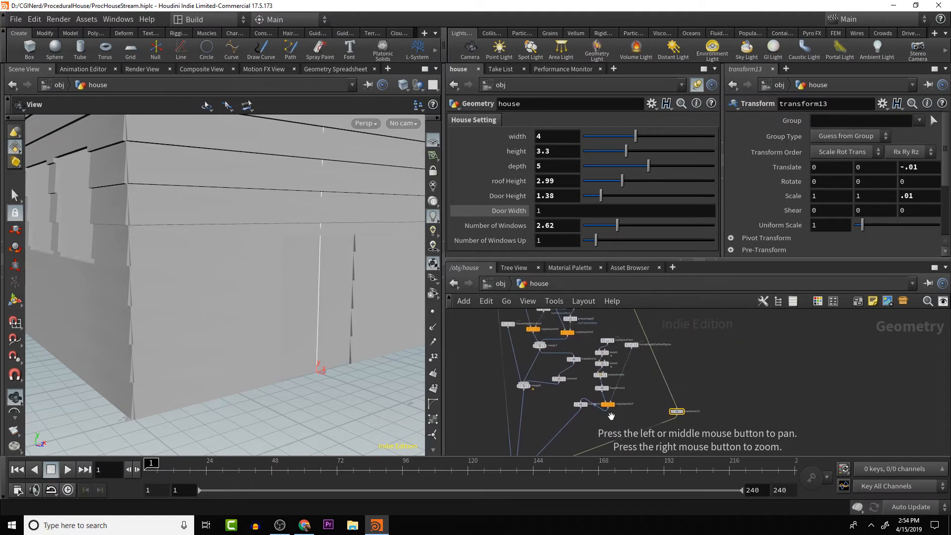
scroll(727, 390, down, 4)
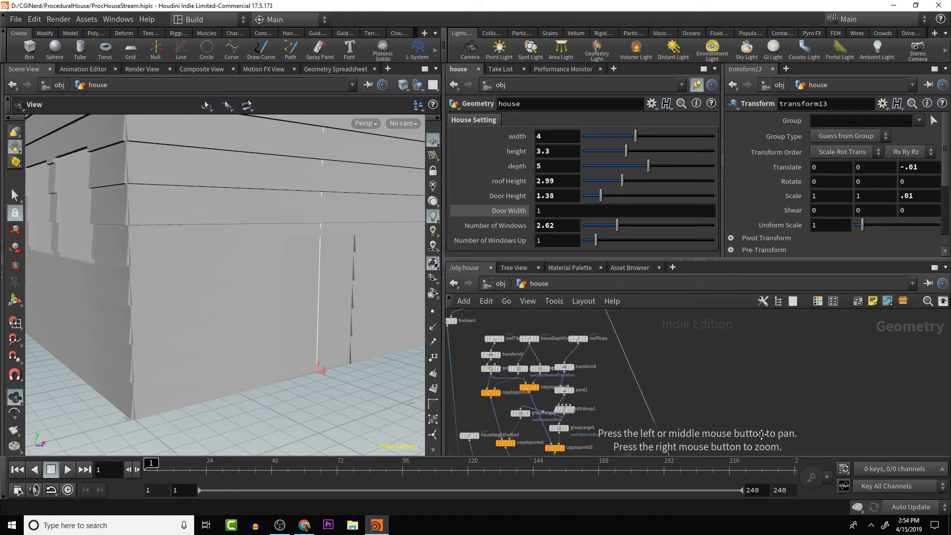
scroll(738, 424, up, 4)
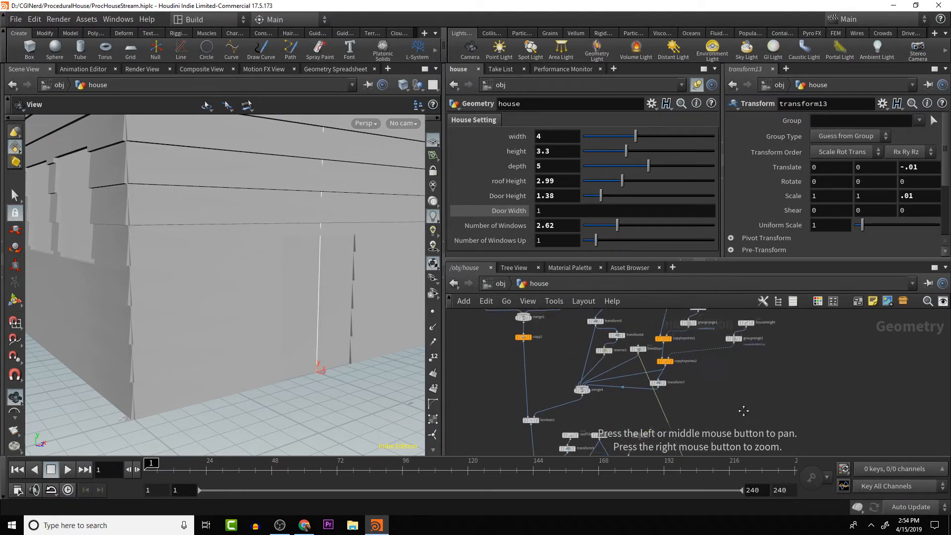
scroll(735, 386, down, 3)
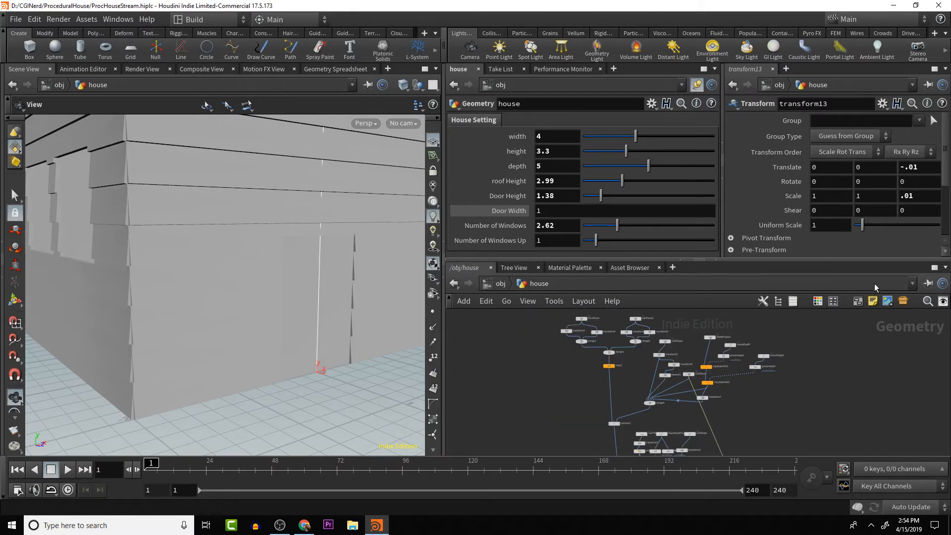
scroll(758, 372, up, 4)
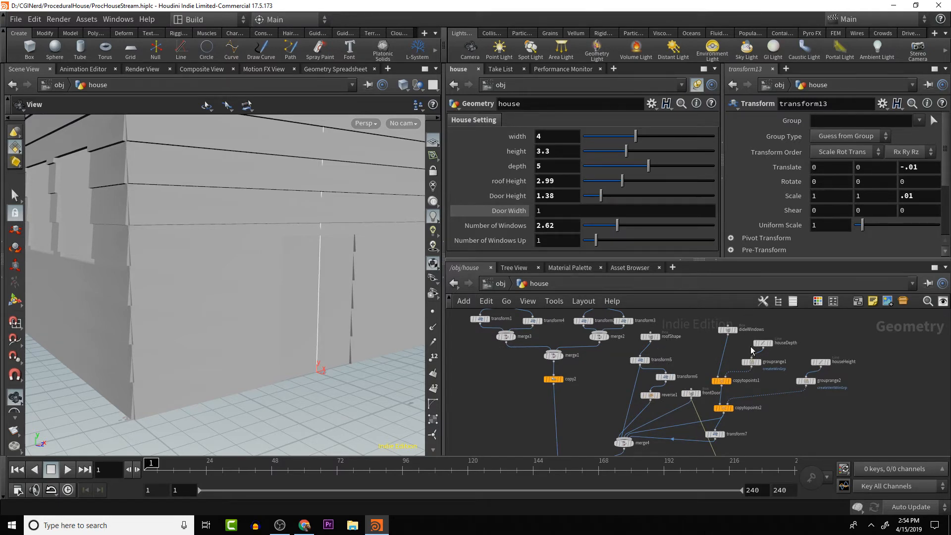
- Display the outputs of transform7 and copytopoints2 to check which window boxes each one produces
mouse_move(740, 333)
click(722, 435)
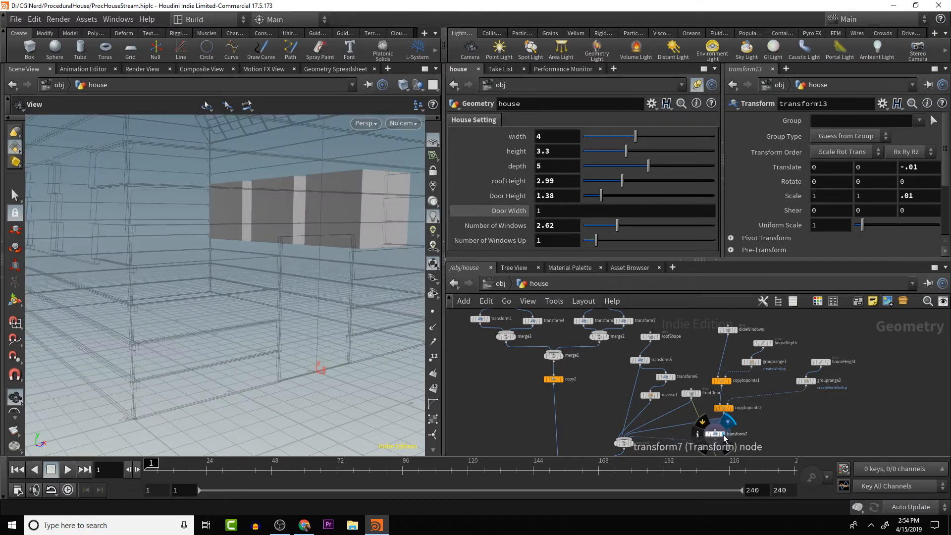
click(731, 408)
alt+middle_drag(755, 421, 736, 391)
alt+scroll(707, 386, down, 2)
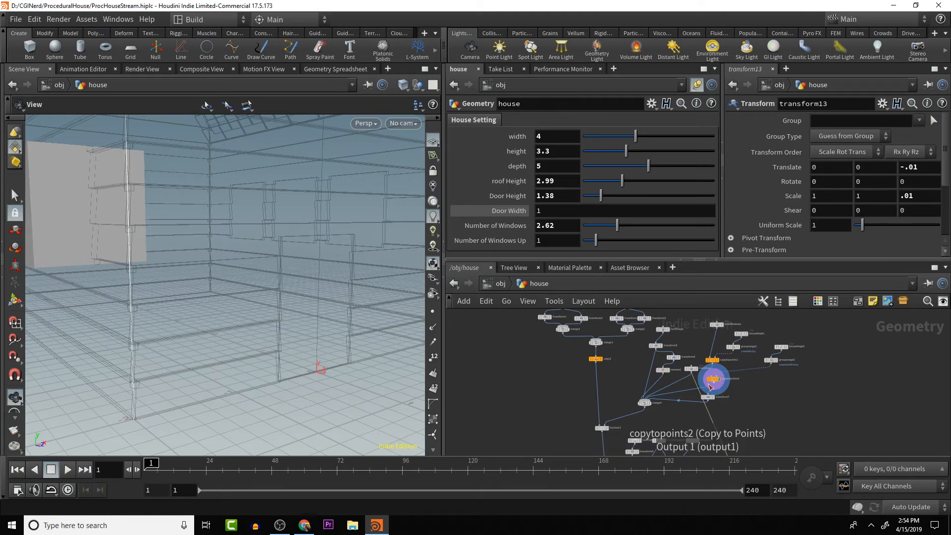
scroll(766, 376, up, 3)
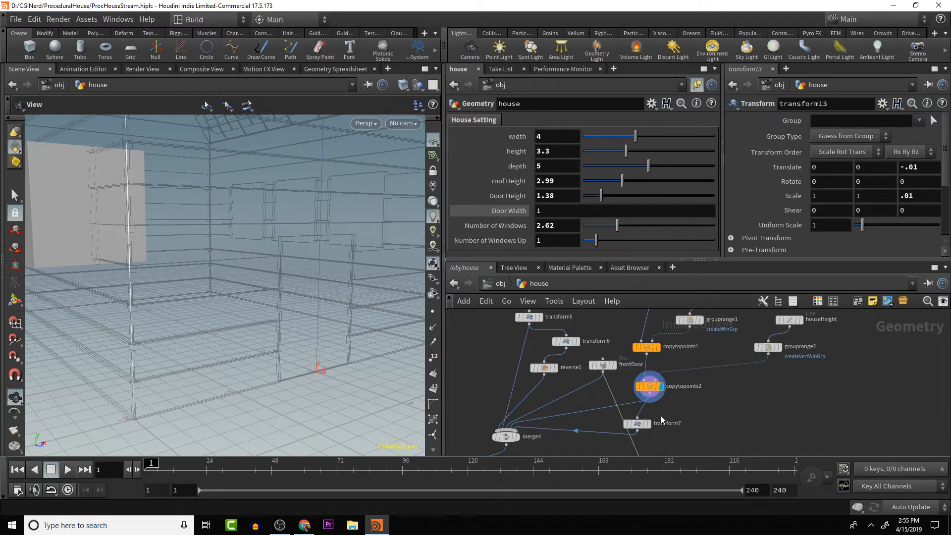
mouse_move(651, 398)
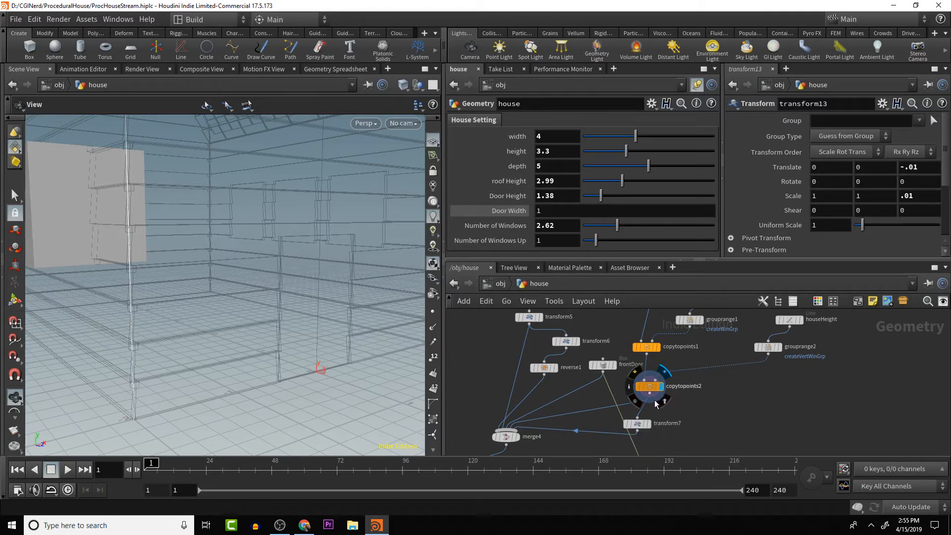
- Start wiring copytopoints2's output to a new node beside the door's Transform node at the network's end
click(651, 396)
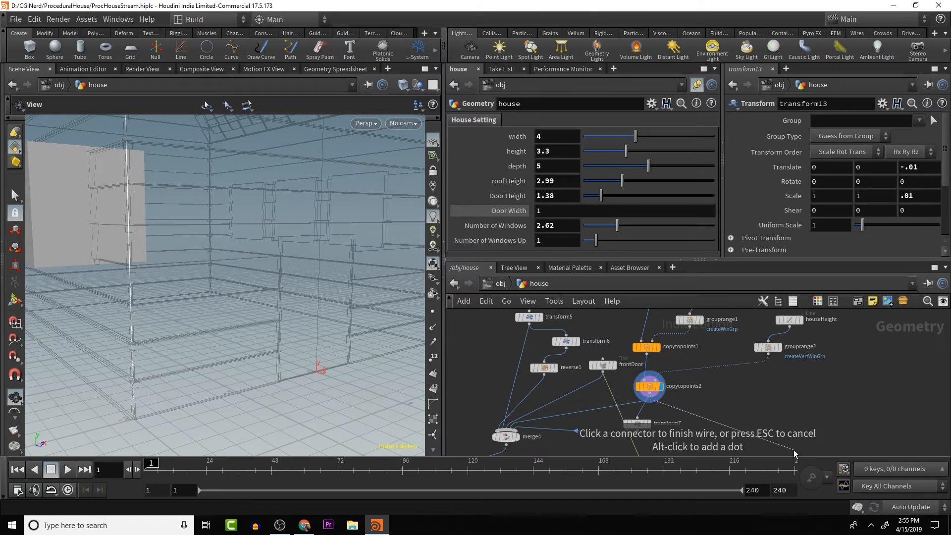
middle_drag(793, 450, 703, 342)
scroll(747, 413, down, 5)
middle_drag(743, 443, 716, 378)
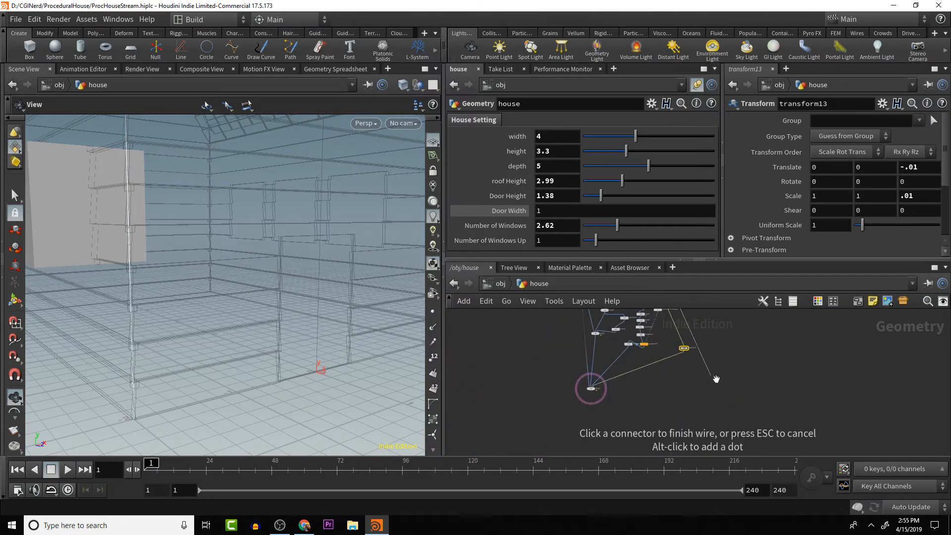
key(Tab)
text(t)
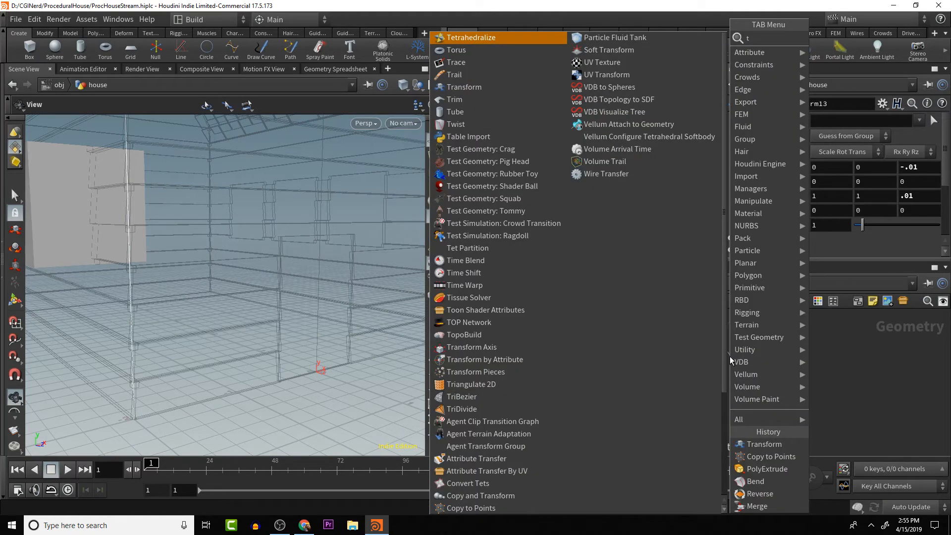
- Add a Transform node fed by copytopoints2 and place it beside transform13
text(rans)
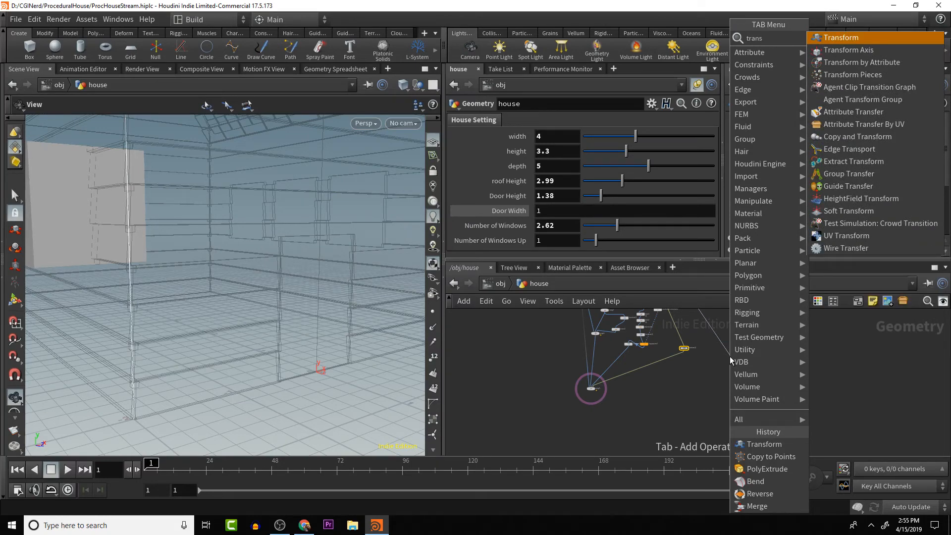
text(f)
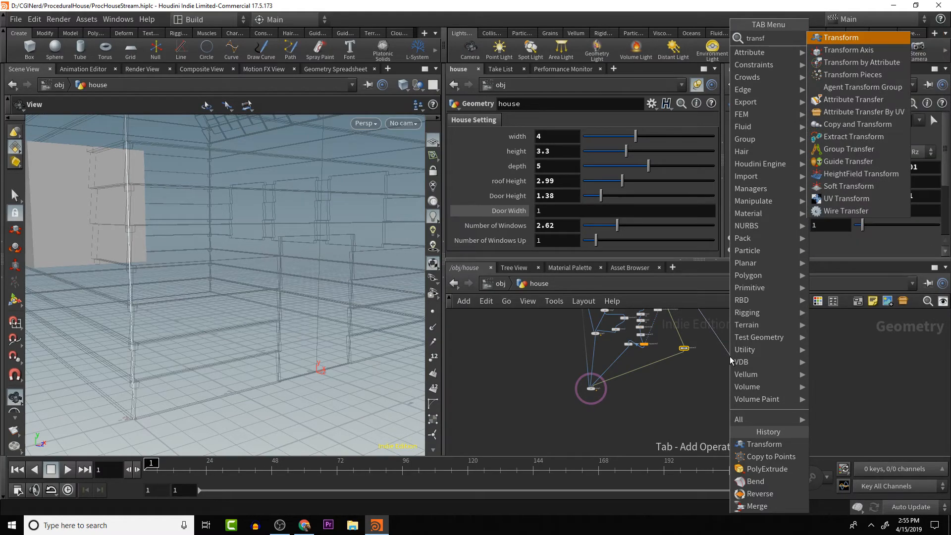
text(o)
key(Return)
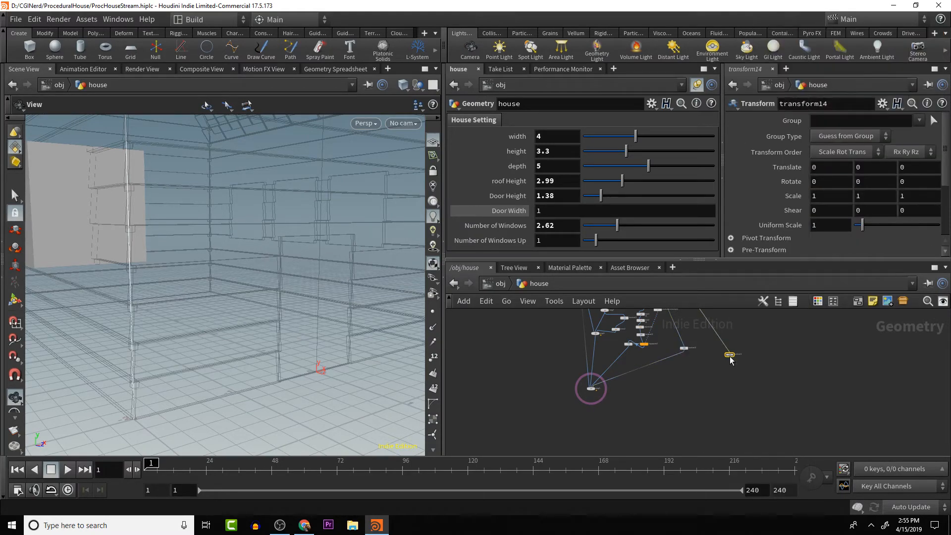
scroll(742, 364, up, 5)
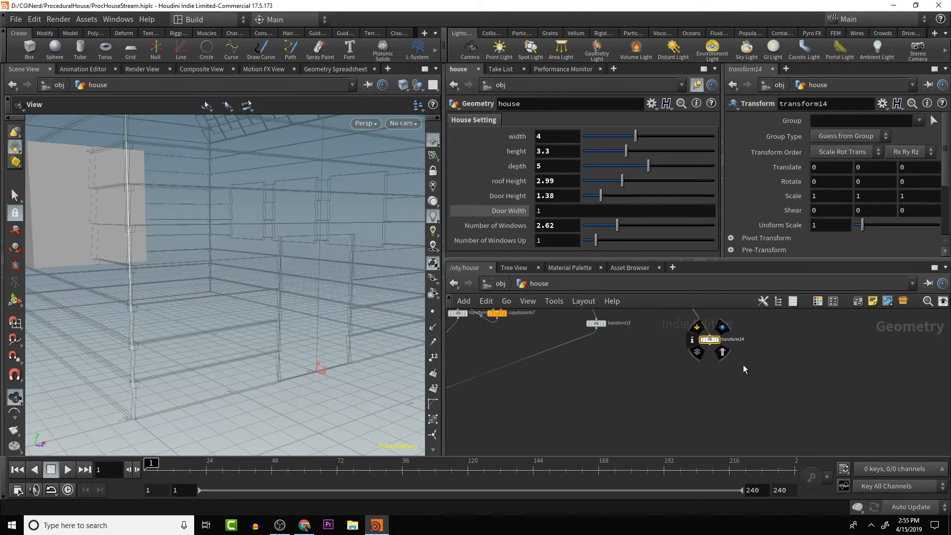
middle_click(910, 195)
scroll(812, 355, down, 5)
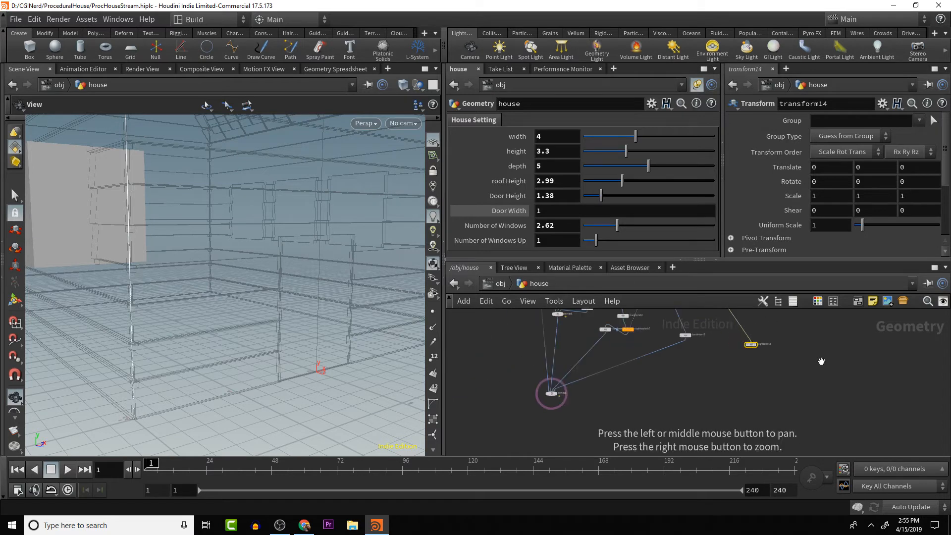
drag(765, 355, 740, 353)
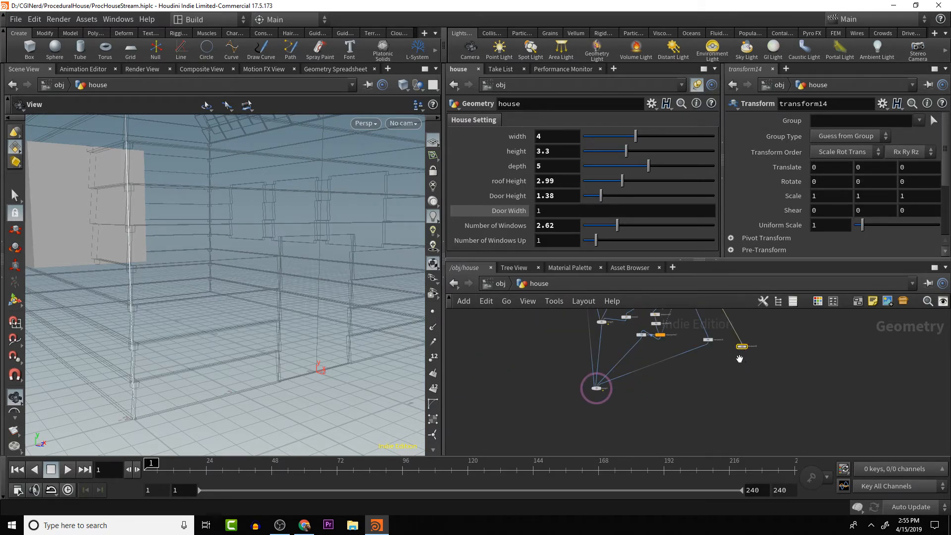
- Wire the new Transform node's output into the final merge5 node
scroll(733, 366, up, 5)
alt+middle_drag(755, 349, 836, 368)
scroll(794, 366, down, 1)
drag(853, 331, 494, 426)
middle_drag(784, 317, 720, 370)
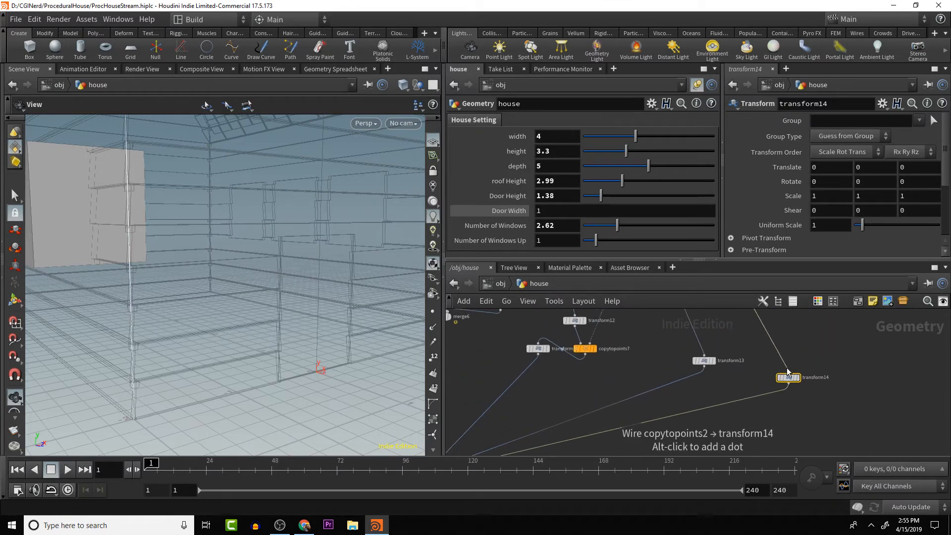
- Try scaling the window copies to 0.3 on all axes in the new Transform node, and undo the change
middle_drag(794, 196, 754, 195)
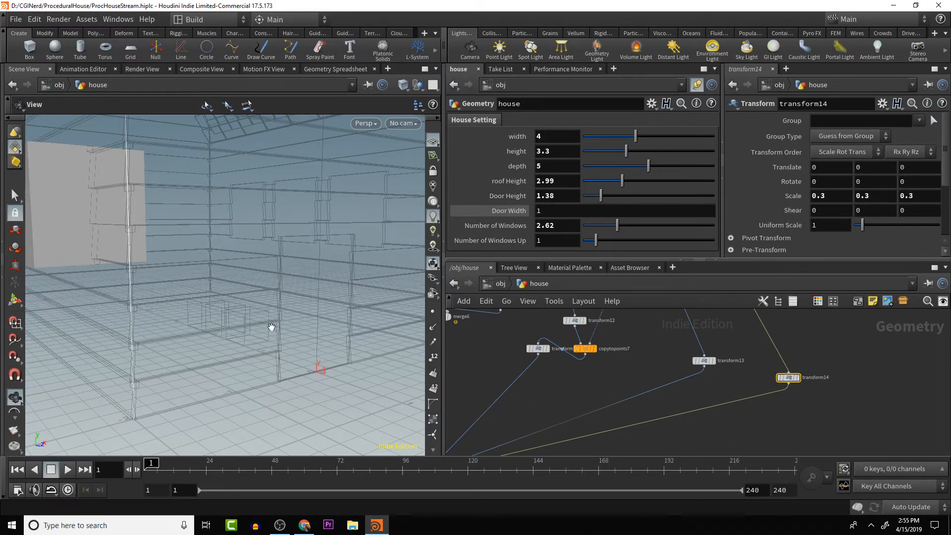
key(ctrl+z)
middle_drag(828, 196, 831, 190)
key(ctrl+z)
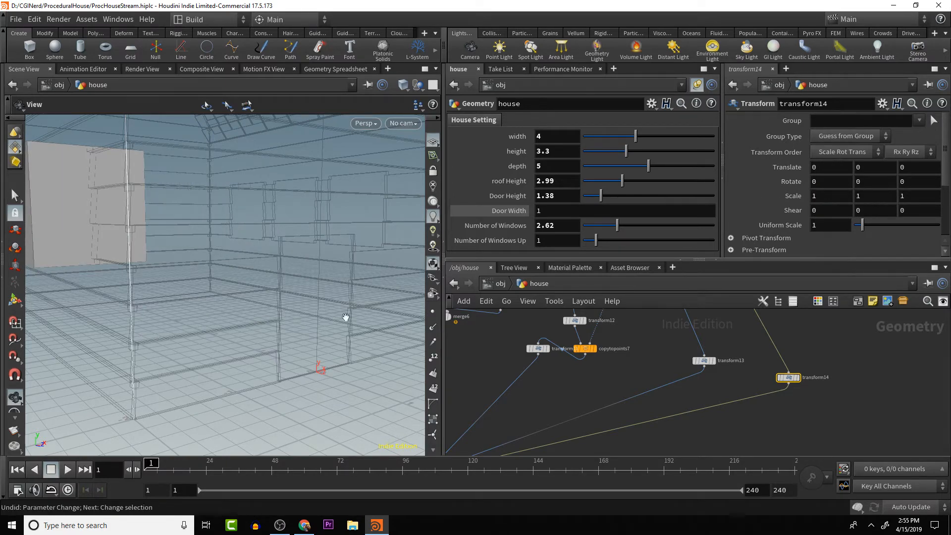
- Delete the new Transform node between copytopoints2 and merge5
scroll(226, 305, down, 3)
scroll(264, 325, down, 1)
scroll(263, 325, down, 4)
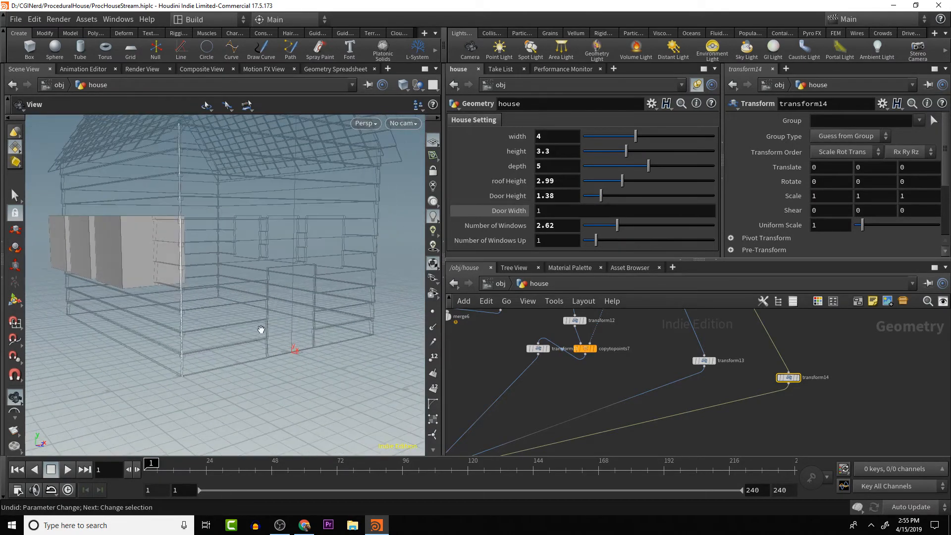
mouse_move(789, 379)
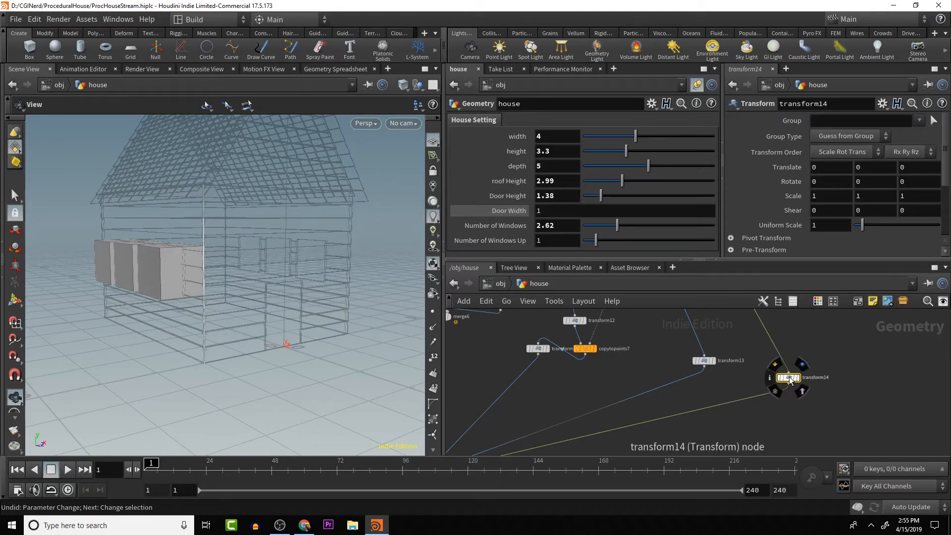
key(Delete)
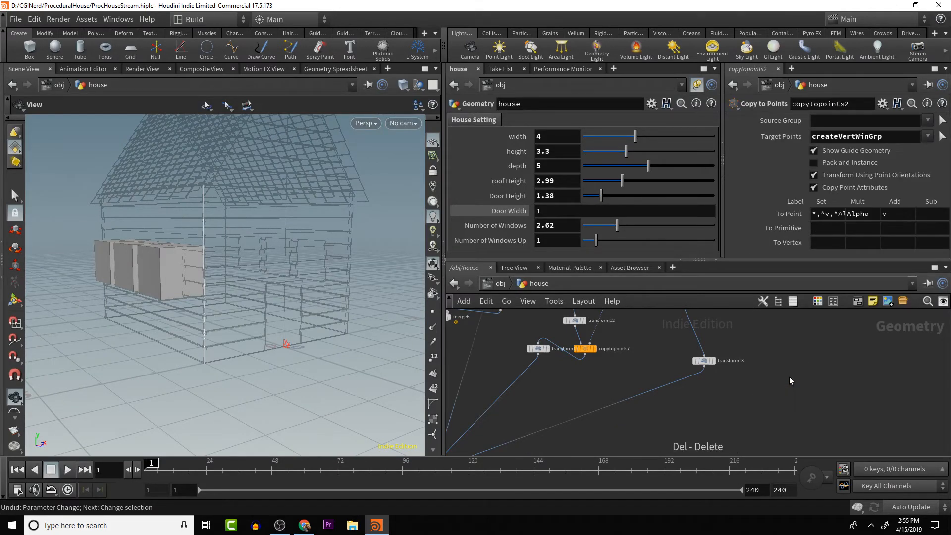
- Select and copy the six side-window nodes, including houseDepth, grouprange1, copytopoints1, copytopoints2 and transform7
drag(768, 360, 804, 420)
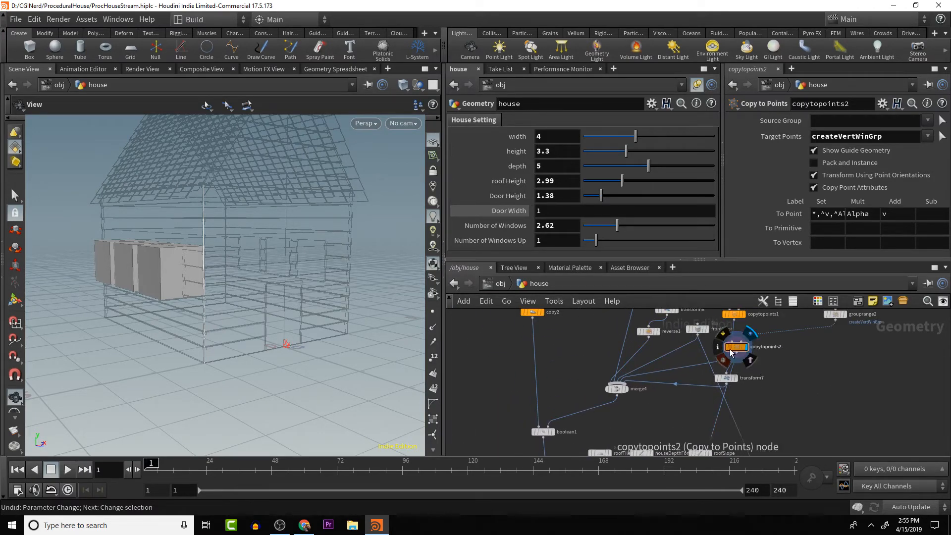
drag(758, 350, 785, 402)
scroll(775, 366, down, 3)
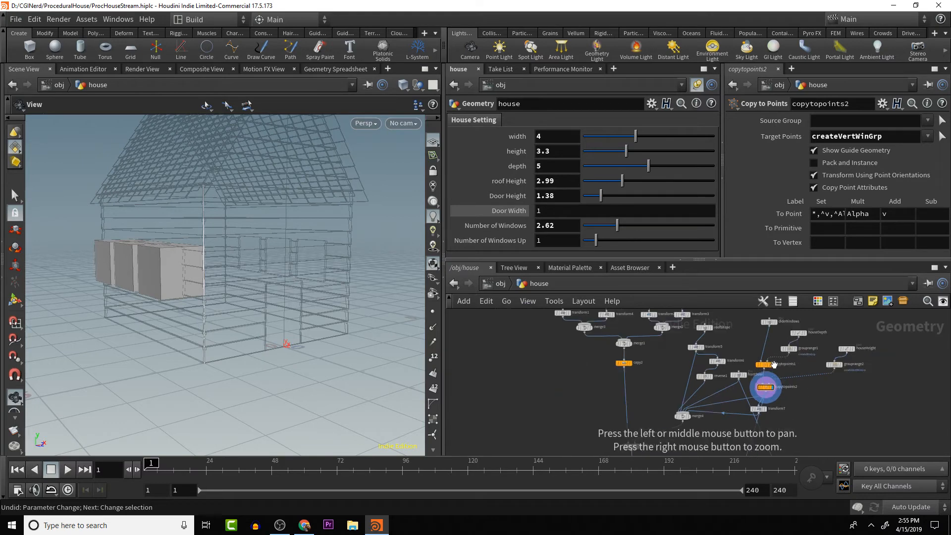
drag(781, 367, 756, 361)
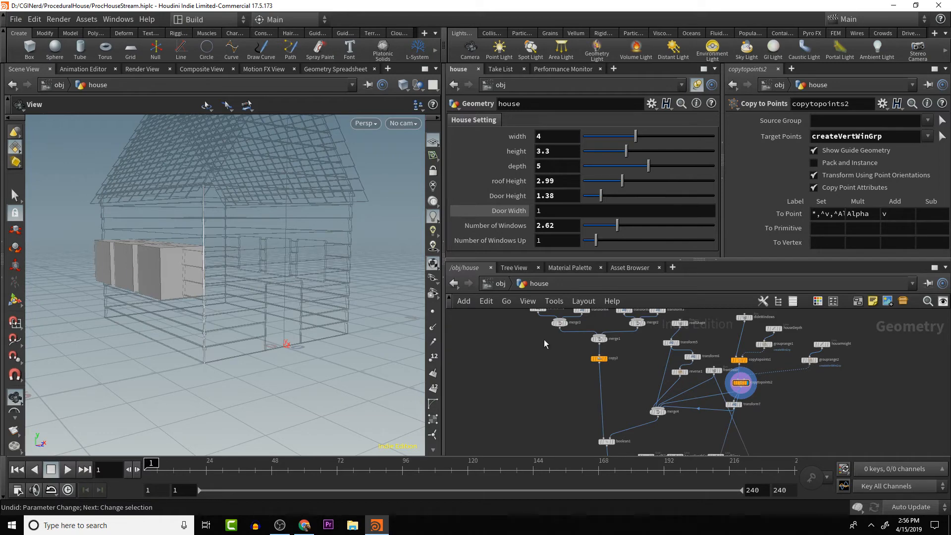
scroll(713, 369, down, 2)
scroll(693, 377, up, 2)
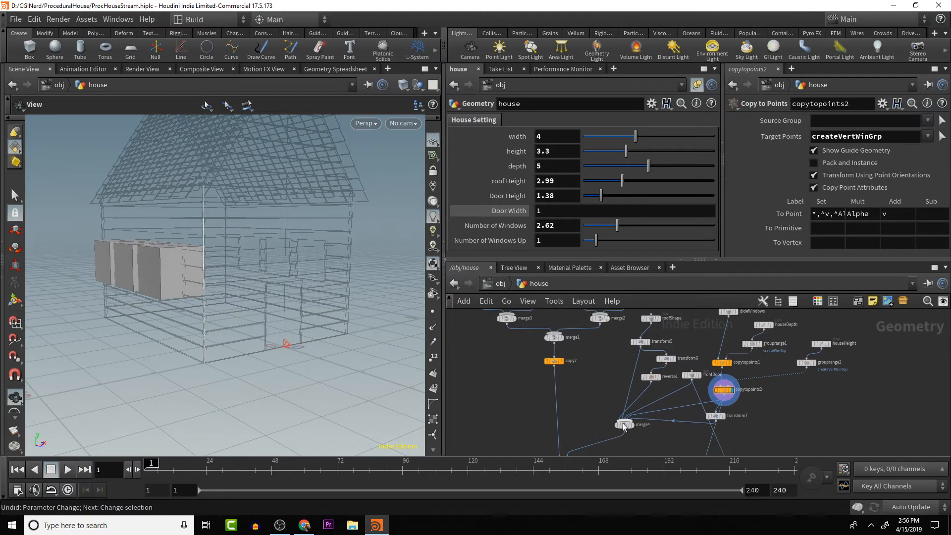
middle_drag(785, 379, 787, 390)
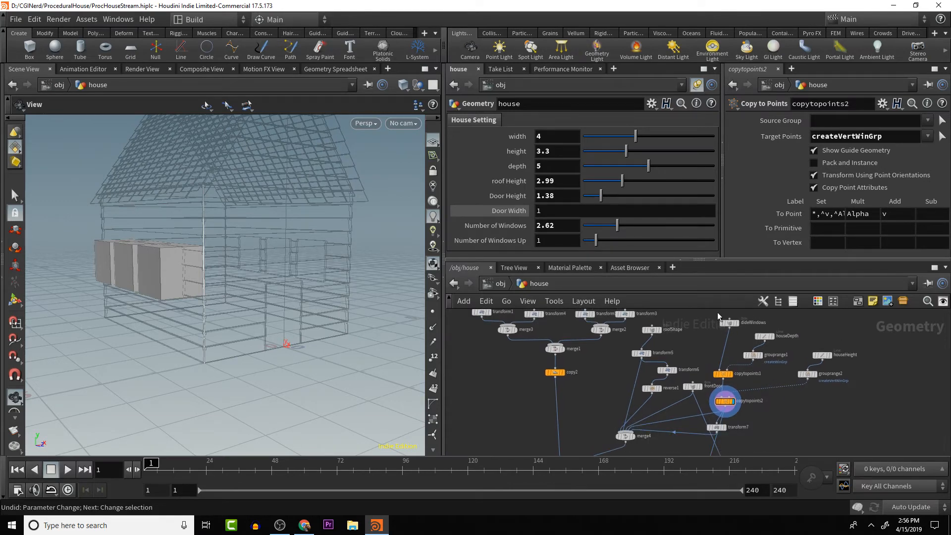
drag(747, 351, 786, 432)
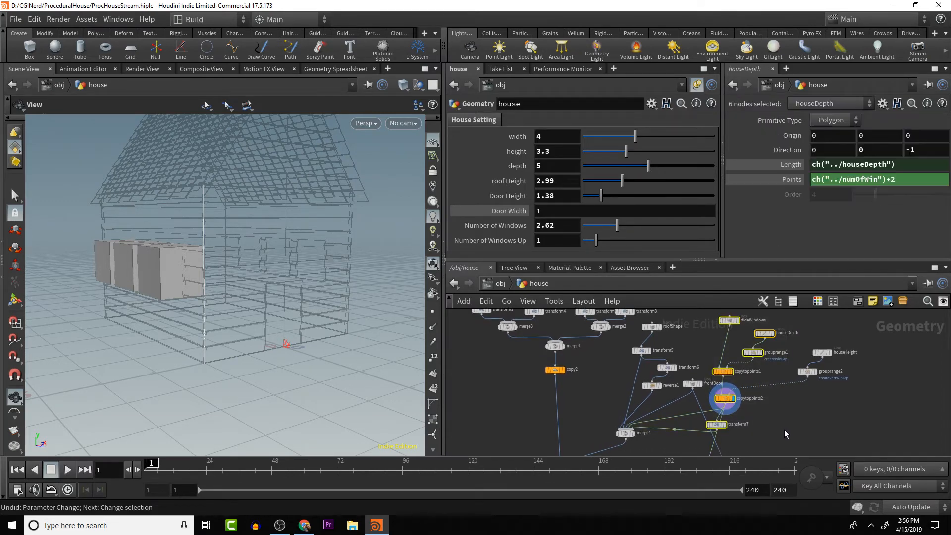
middle_drag(783, 430, 729, 361)
scroll(778, 410, down, 2)
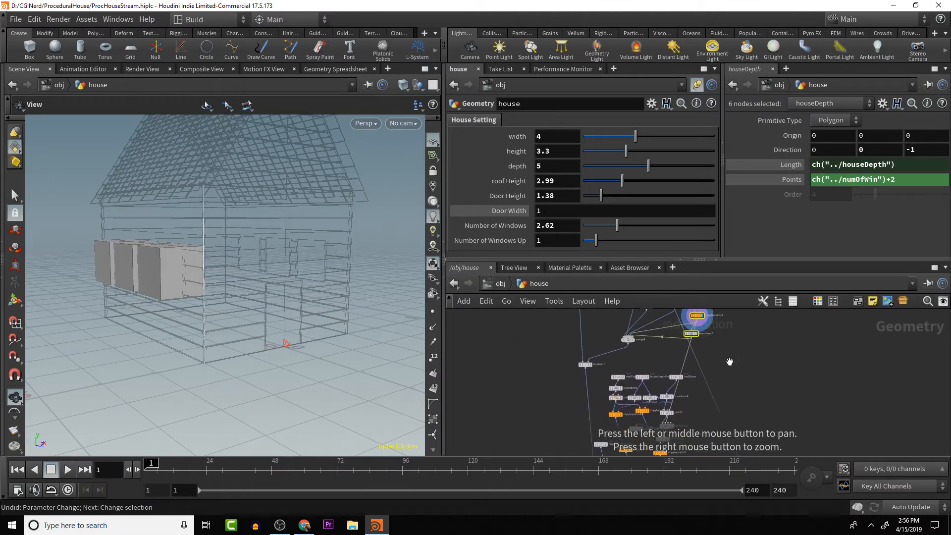
scroll(729, 361, down, 2)
key(ctrl+c)
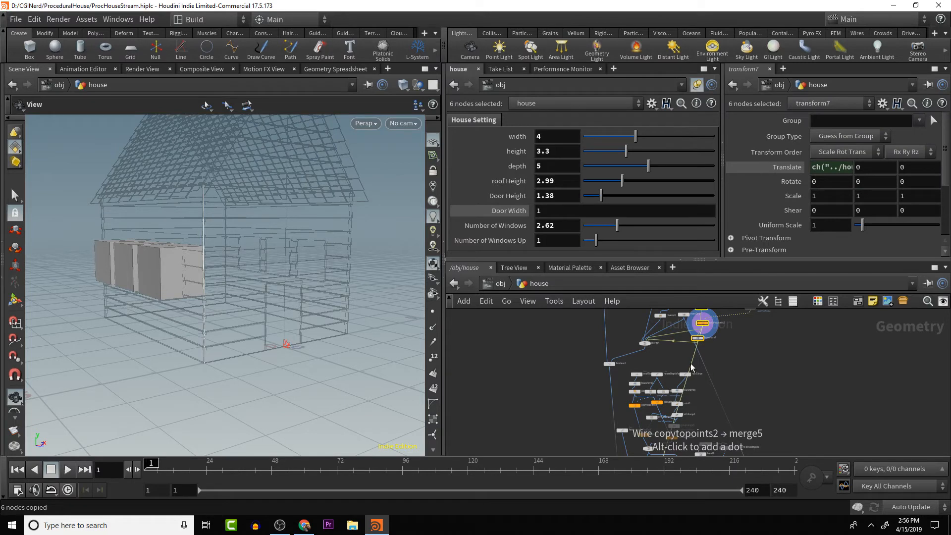
- Cut the wire connecting copytopoints2 to merge5
key(y)
drag(691, 357, 699, 358)
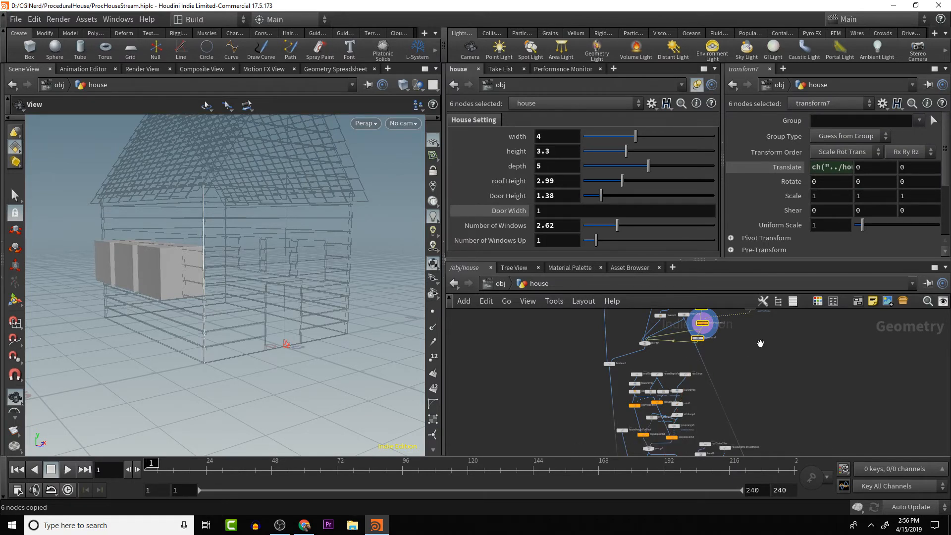
middle_drag(760, 343, 726, 360)
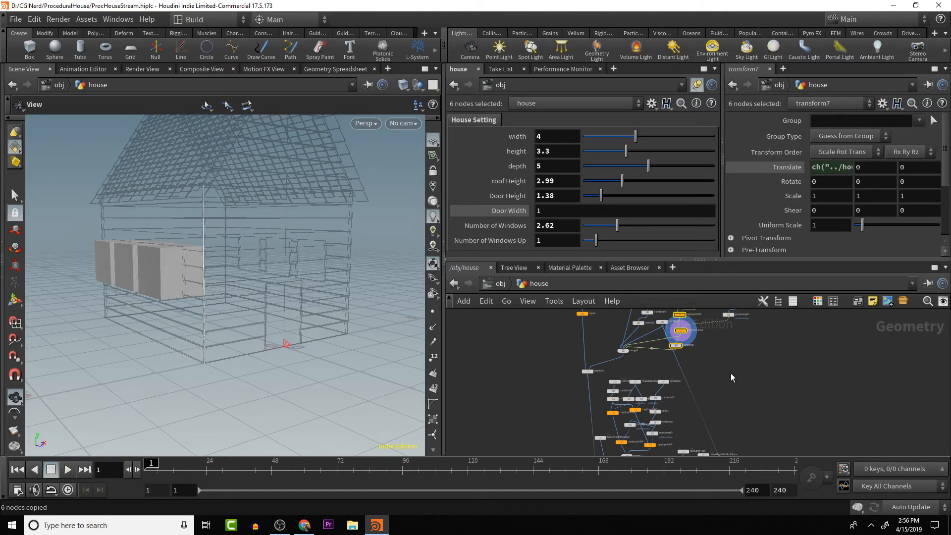
- Try pasting the six copied window nodes beside the original network, and undo the paste
key(ctrl+v)
drag(736, 400, 793, 414)
middle_drag(738, 364, 745, 450)
scroll(752, 427, up, 3)
scroll(752, 403, up, 1)
middle_drag(752, 393, 756, 364)
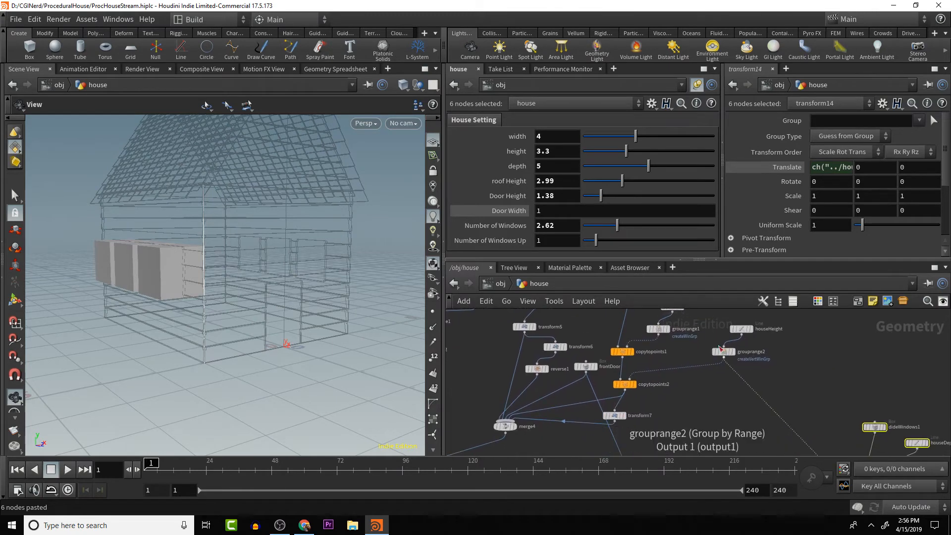
key(ctrl+z)
key(ctrl+z)
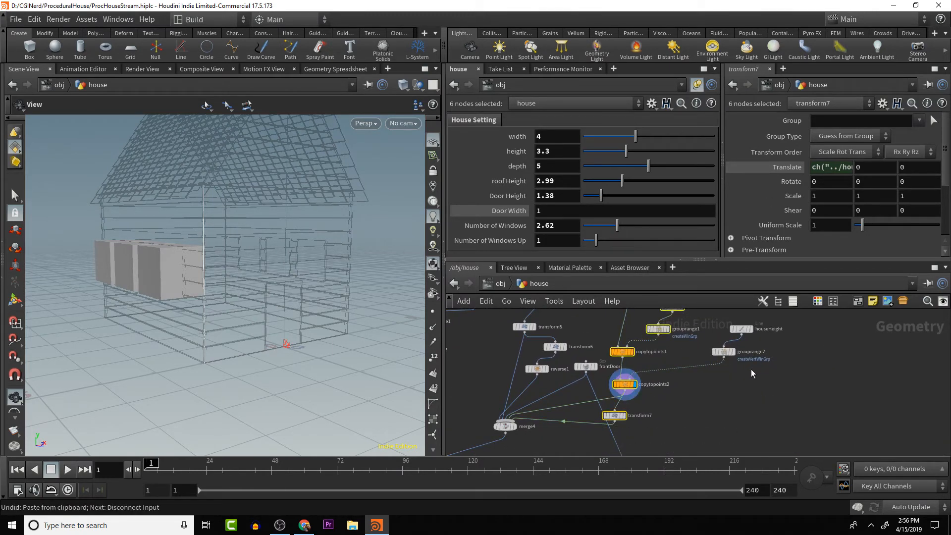
- Add houseHeight and grouprange2 to the side-window node selection, and duplicate all eight nodes by copy and paste
shift+drag(723, 334, 775, 378)
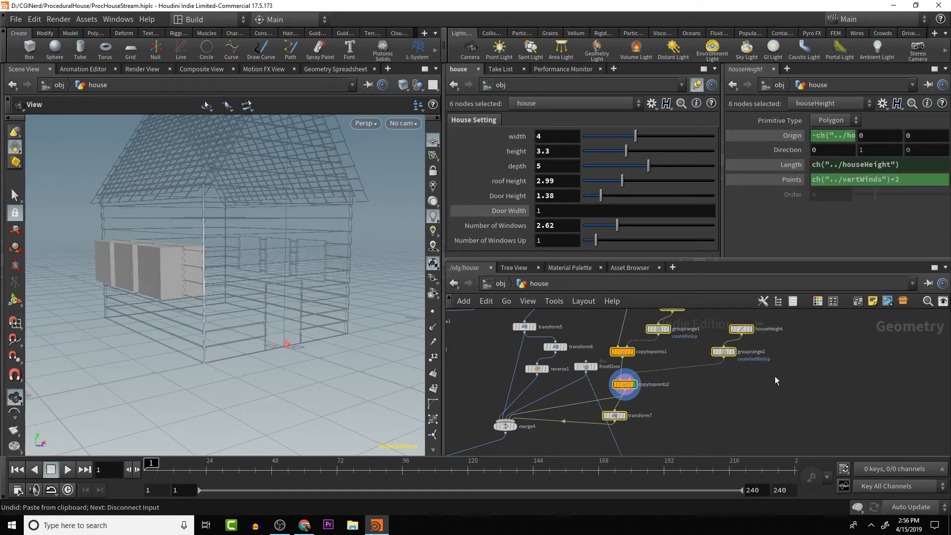
key(ctrl+c)
key(ctrl+v)
scroll(807, 415, down, 1)
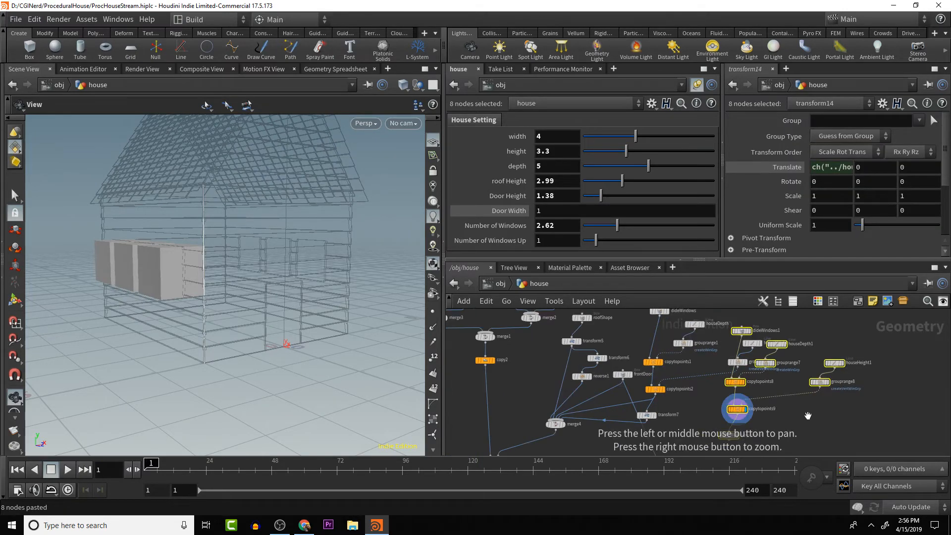
- Move the duplicated window nodes down the network to beside transform13, near merge5
middle_drag(808, 415, 771, 349)
scroll(800, 398, down, 5)
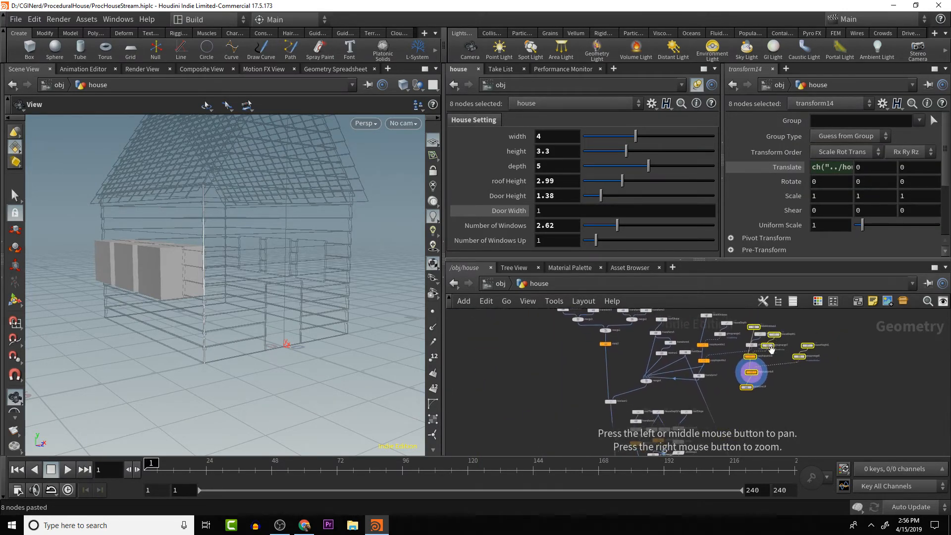
drag(746, 387, 820, 444)
middle_drag(819, 444, 794, 355)
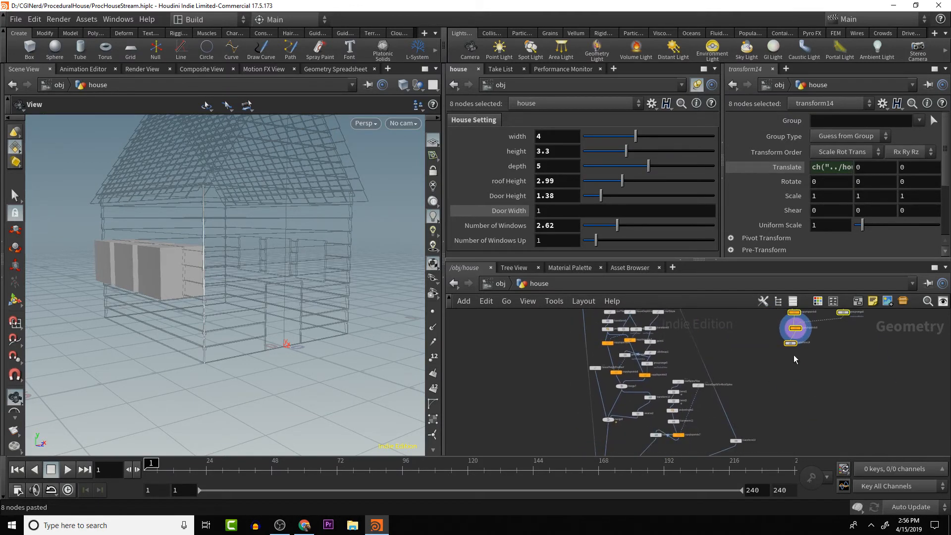
drag(789, 342, 788, 447)
middle_drag(788, 446, 815, 380)
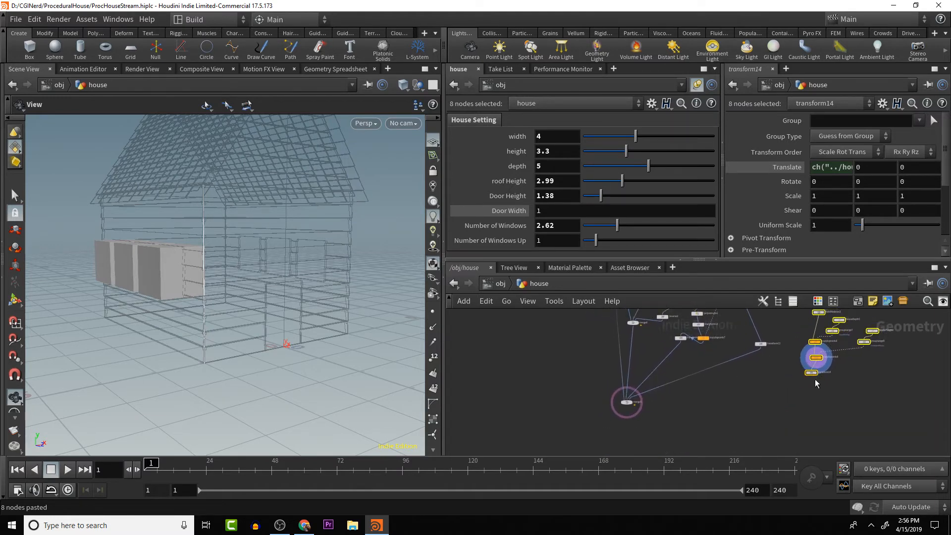
scroll(806, 379, up, 3)
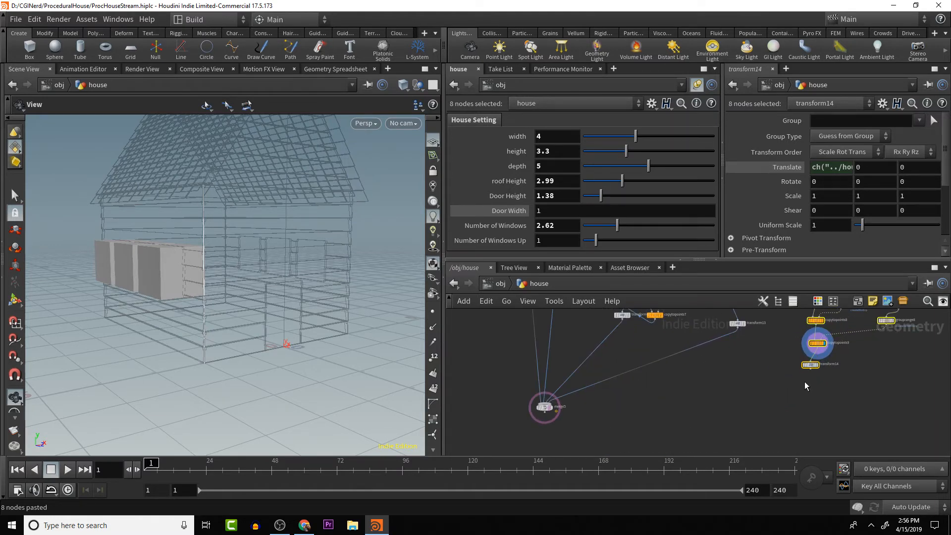
- Wire the duplicated chain's transform14 into merge5 and display the merge5 result
click(810, 391)
drag(810, 370, 555, 408)
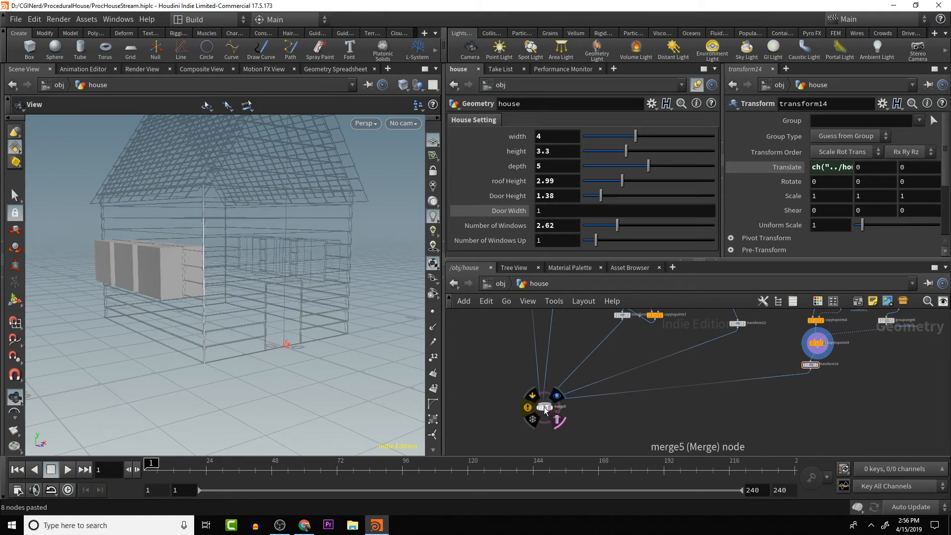
click(557, 395)
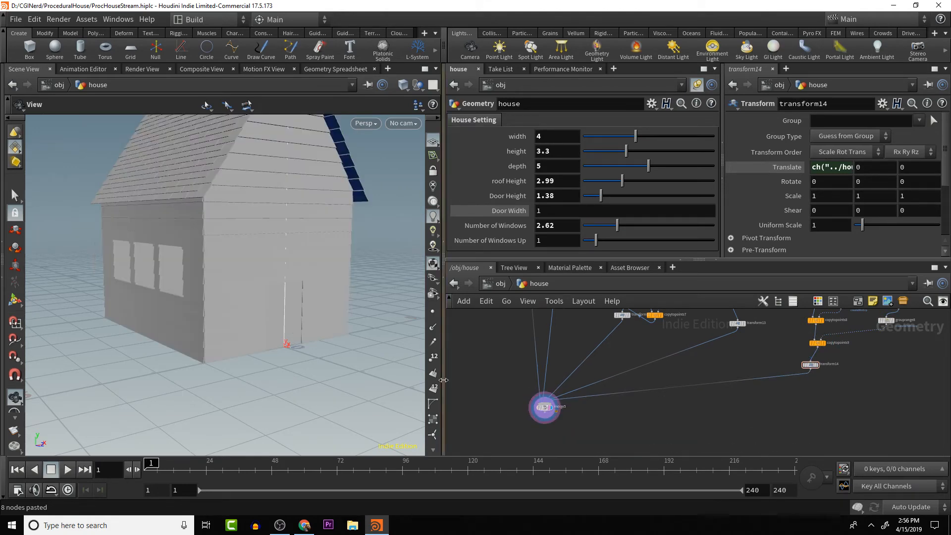
- Display transform14 and copytopoints9 in turn to examine where the duplicated window blocks sit on the house
scroll(864, 365, up, 2)
middle_drag(863, 365, 840, 401)
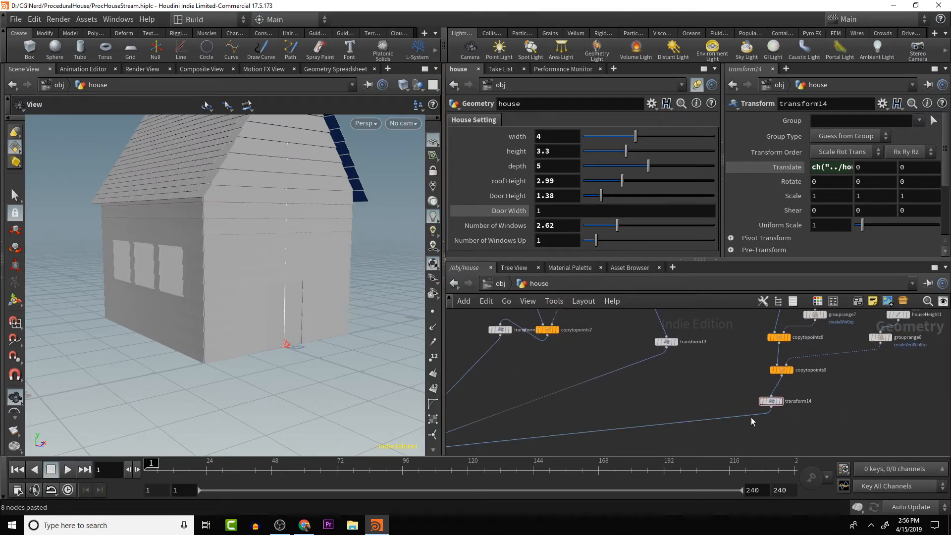
click(781, 403)
drag(375, 296, 349, 323)
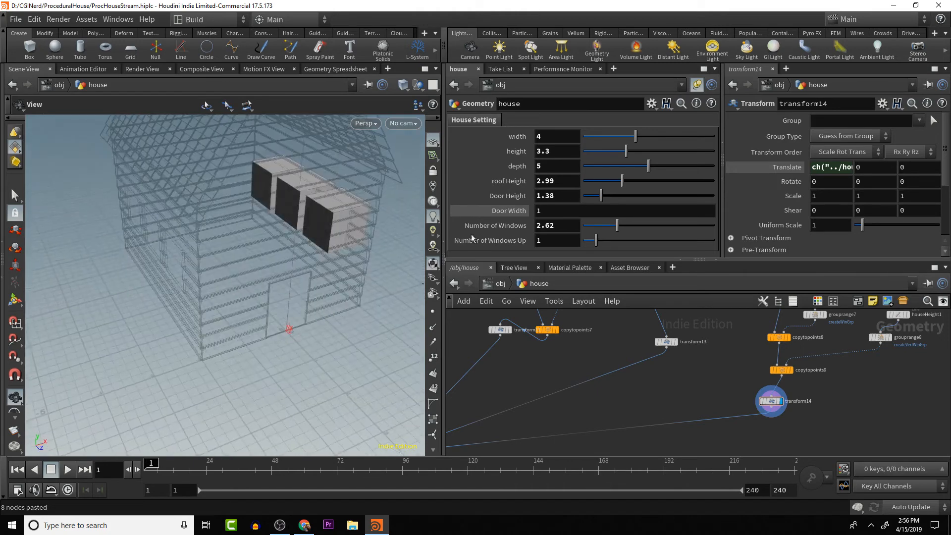
click(792, 371)
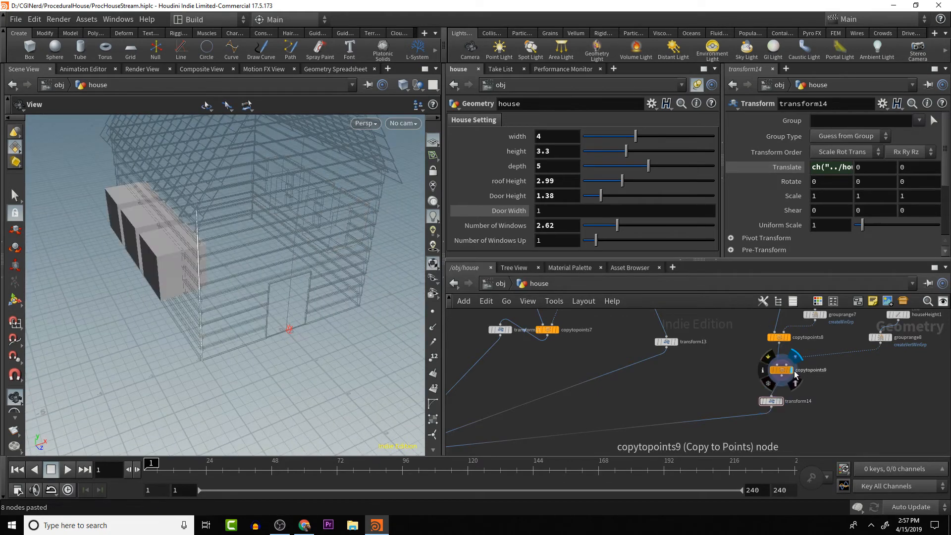
- Add a Merge node beside transform14 and wire both copytopoints9 and transform14 into it
click(783, 379)
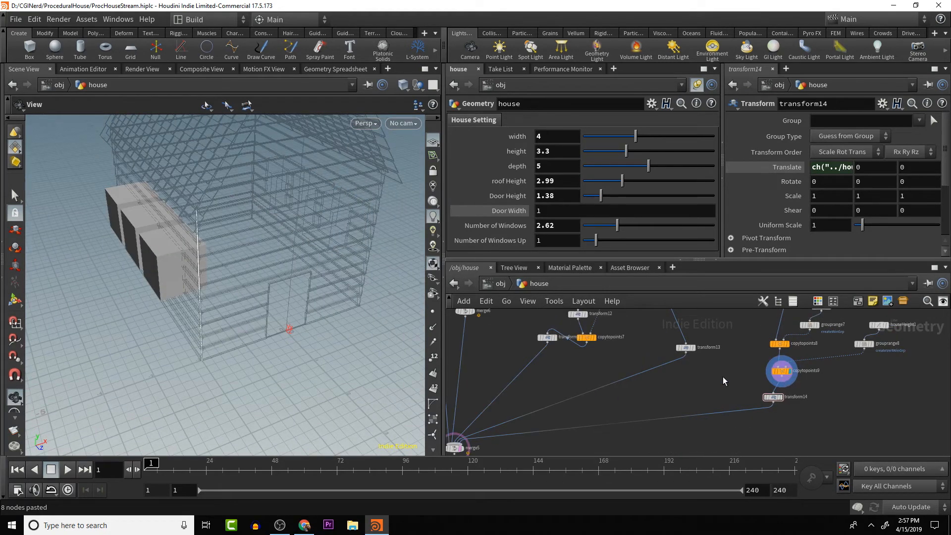
key(Tab)
text(merge)
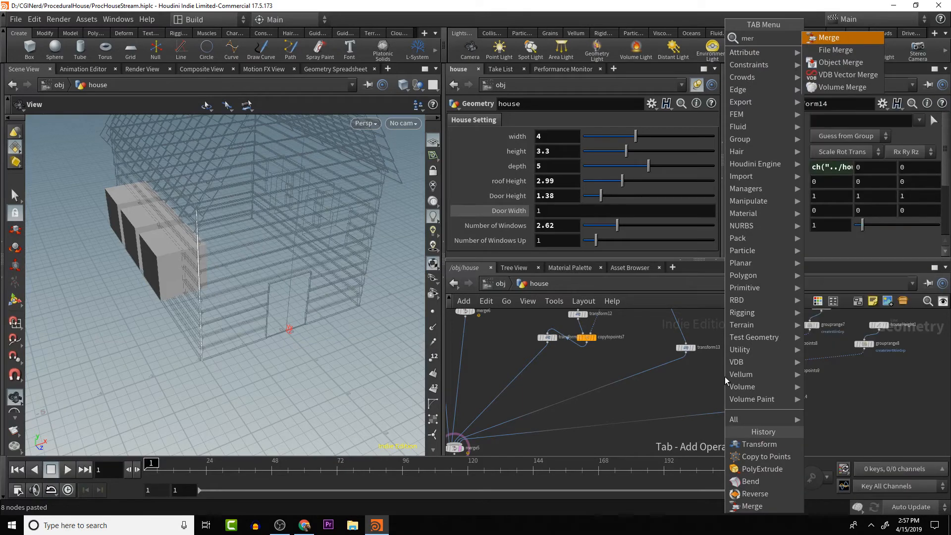
key(Return)
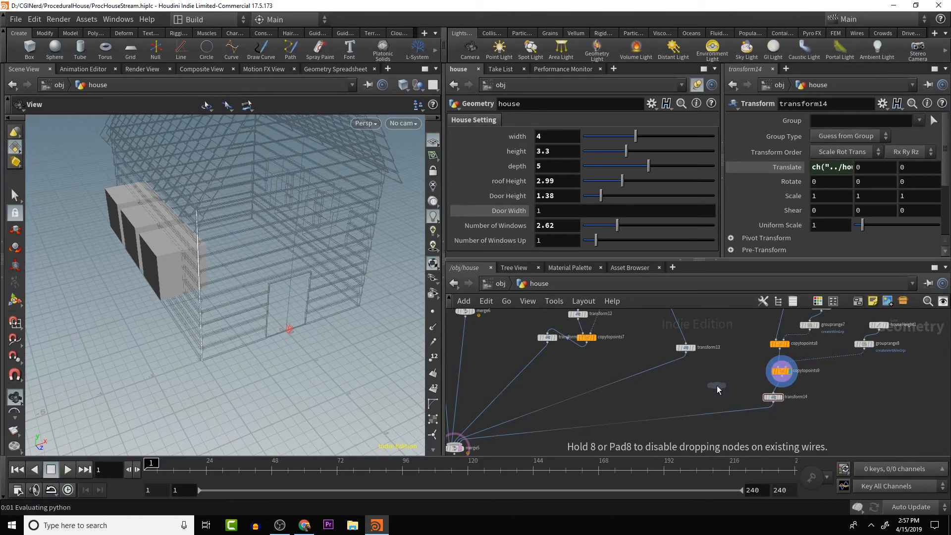
click(717, 390)
click(781, 380)
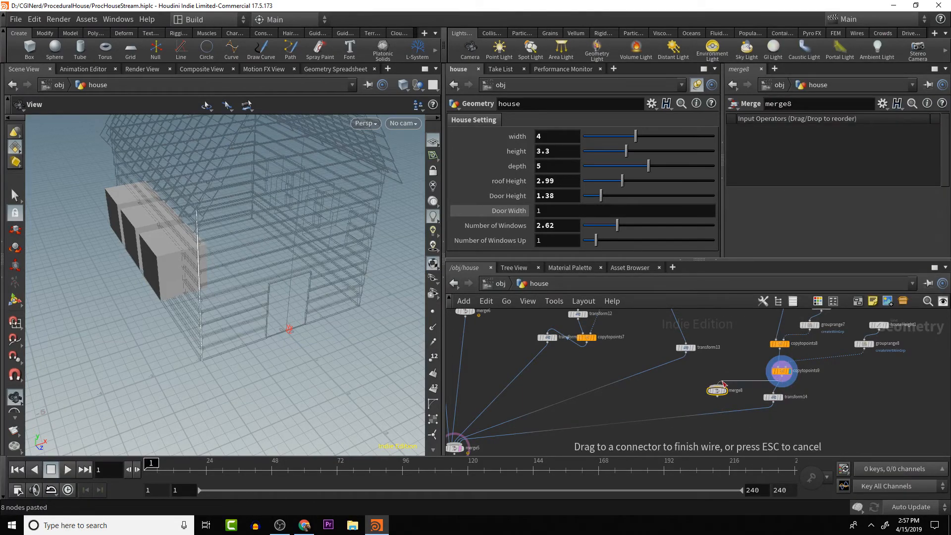
click(769, 402)
click(722, 387)
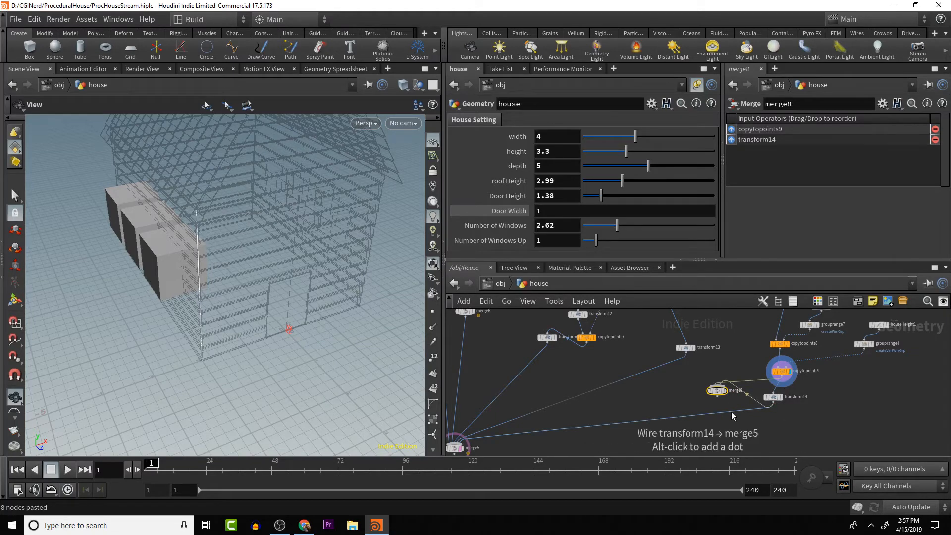
- Replace the direct transform14-to-merge5 wire with one from merge8, place merge8 below transform14, and display merge5
key(y)
drag(728, 403, 718, 417)
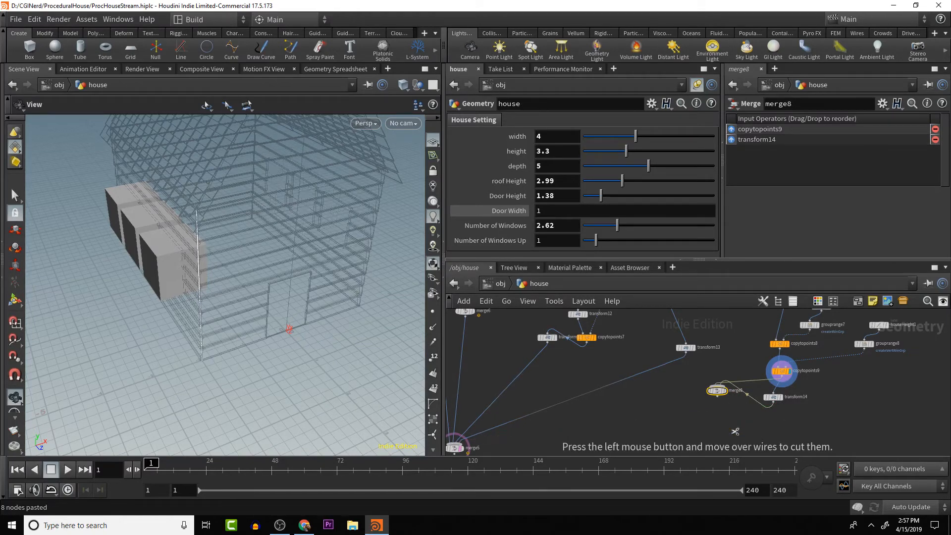
click(717, 396)
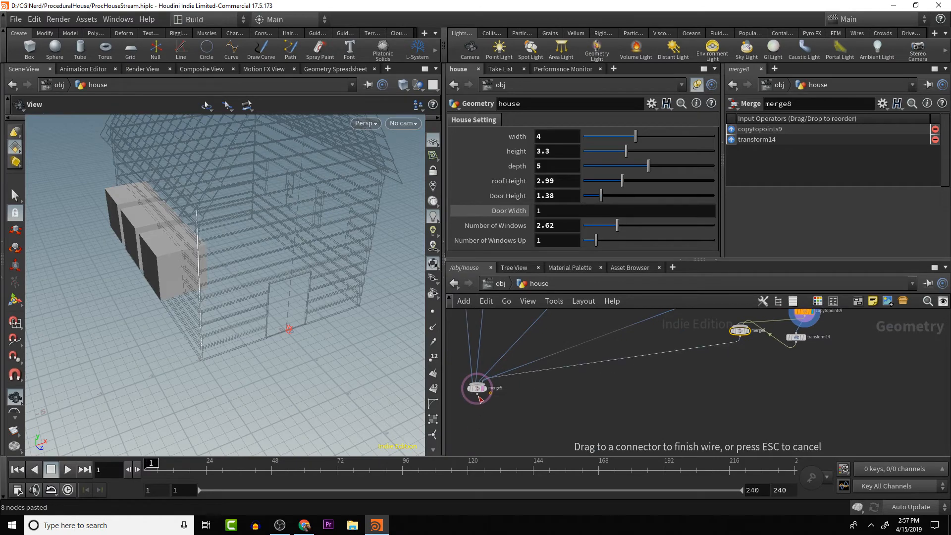
click(477, 392)
drag(740, 335, 753, 363)
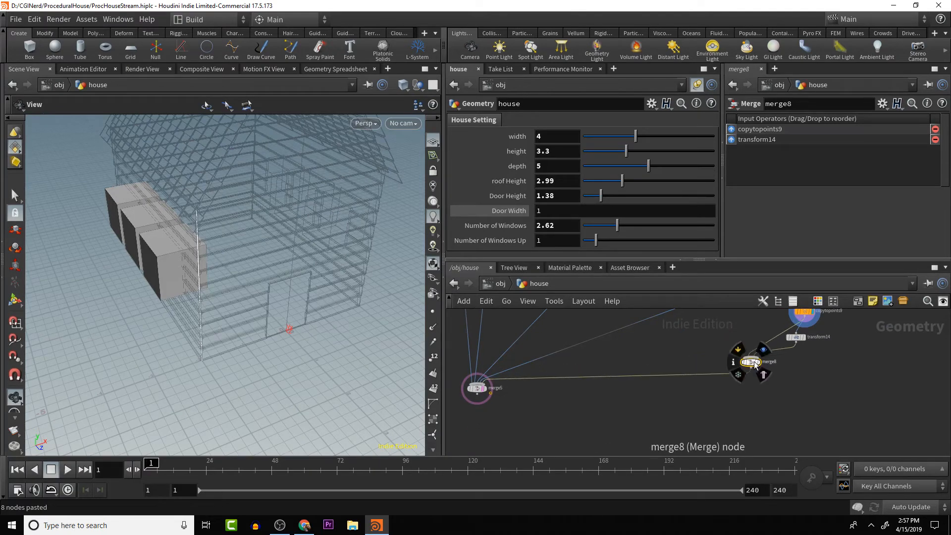
click(486, 388)
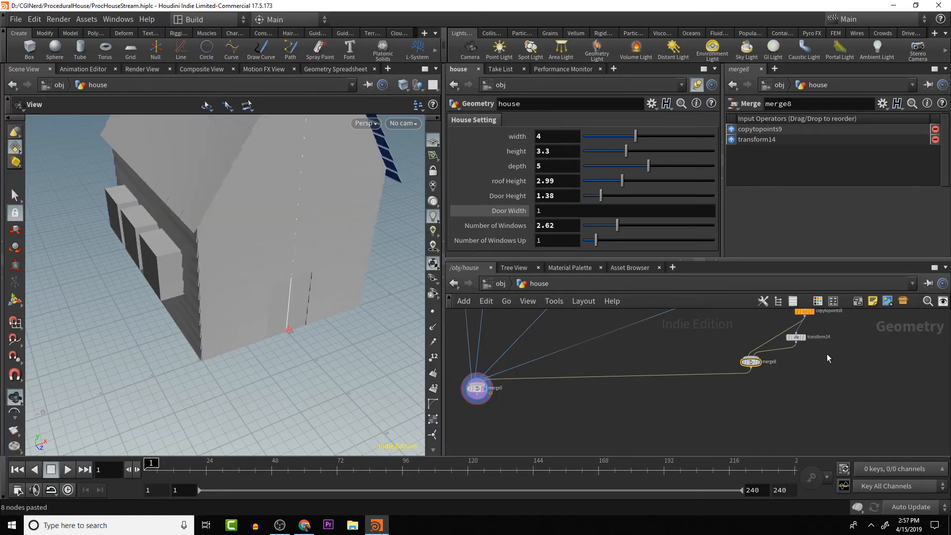
- Set the X size of the duplicated window box dideWindows1 to 0.15
middle_drag(812, 355, 798, 420)
scroll(800, 384, up, 2)
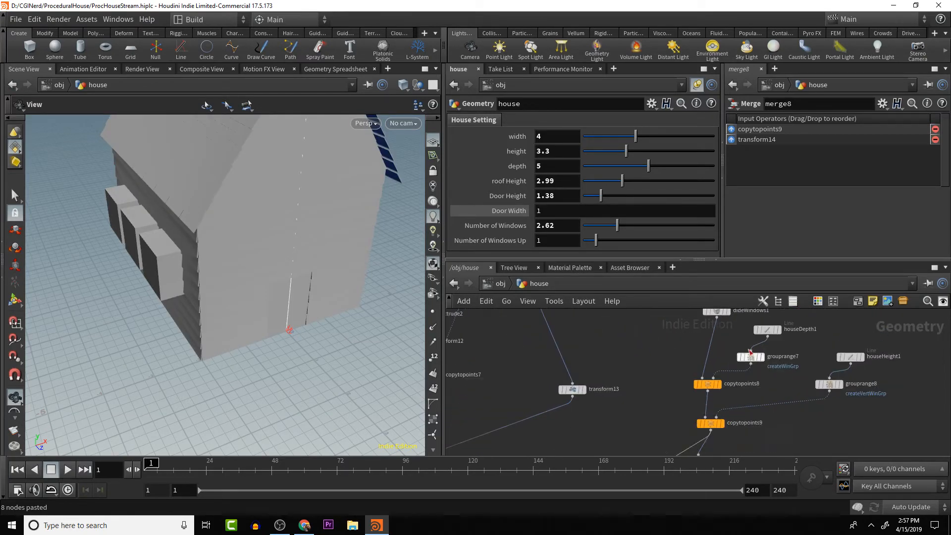
click(718, 312)
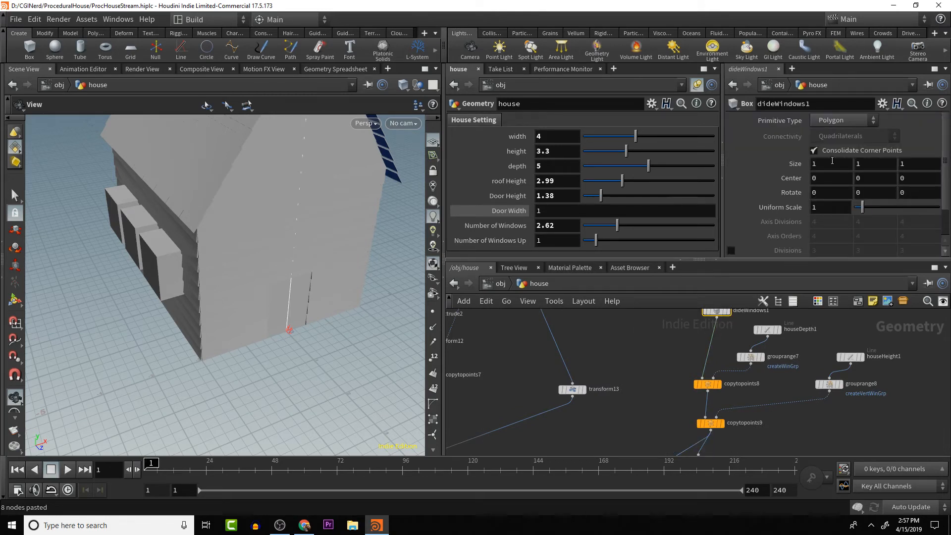
middle_drag(832, 161, 376, 217)
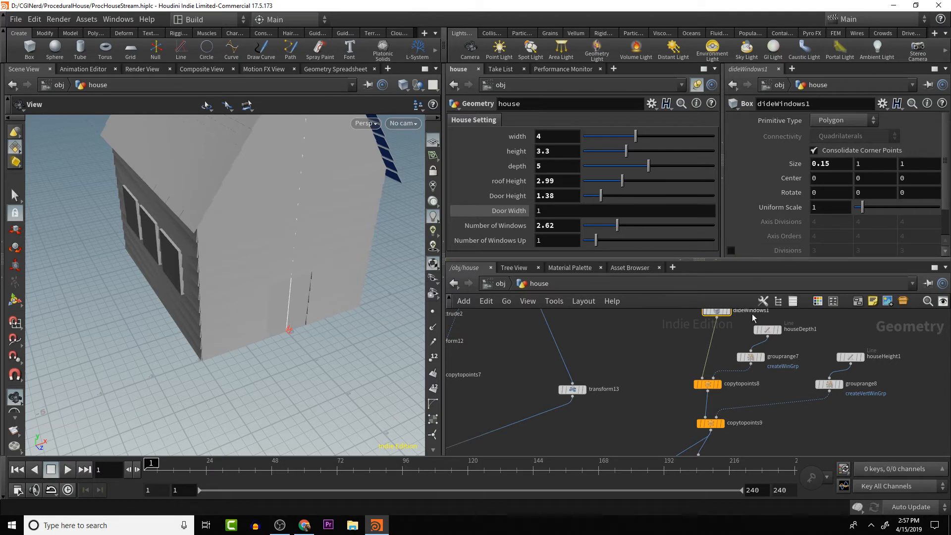
- Display the dideWindows1 box alone, set its primitive type to Polygon Mesh, and show the viewport in wireframe
click(728, 313)
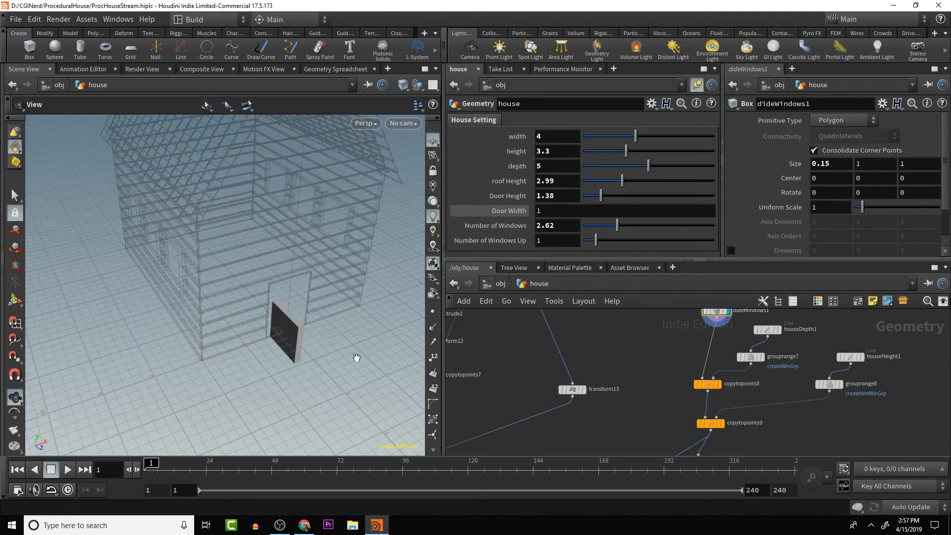
drag(356, 358, 319, 323)
scroll(336, 325, up, 6)
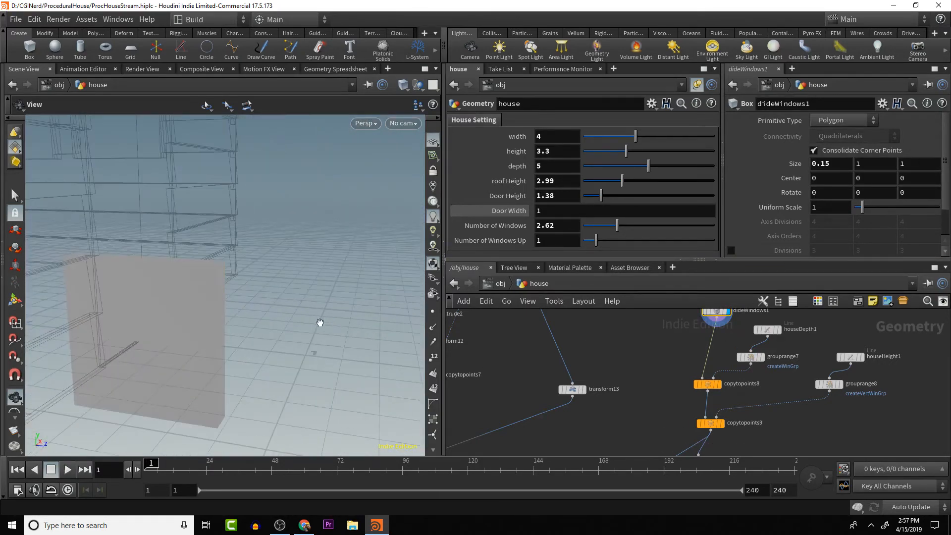
middle_drag(349, 349, 395, 342)
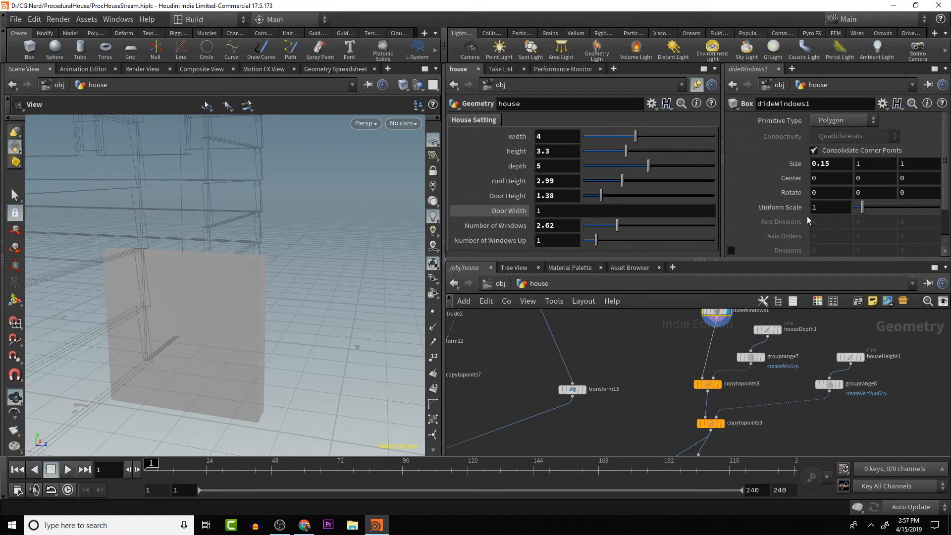
click(840, 121)
click(847, 148)
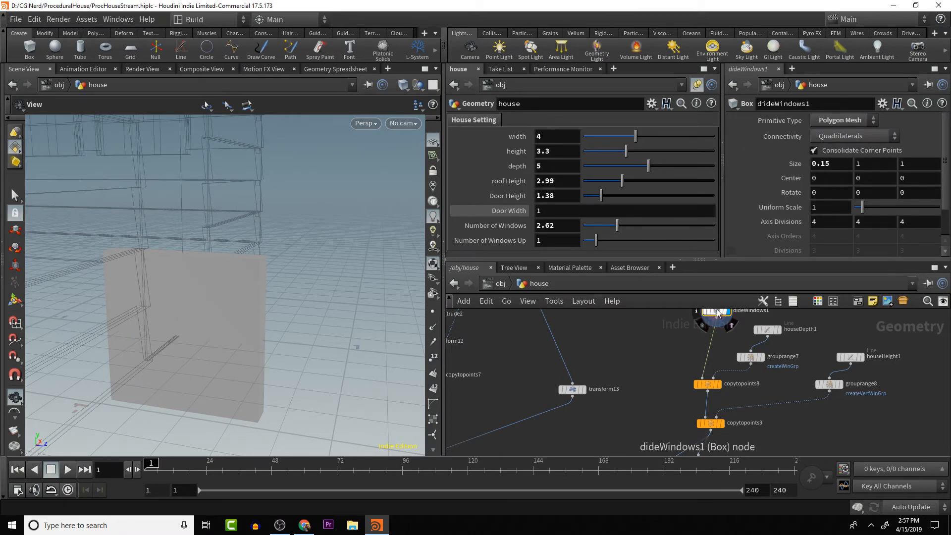
key(w)
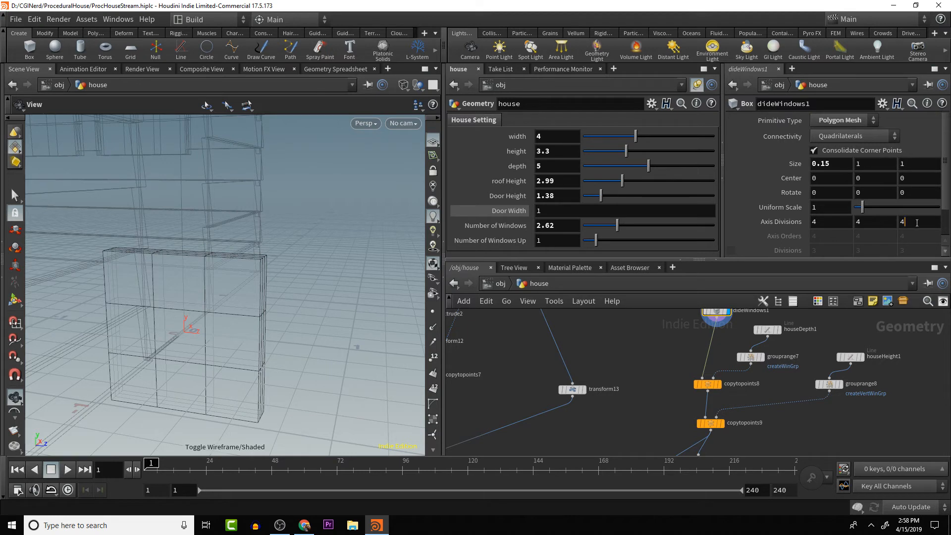
- Set the window box's first axis division to 2
double_click(917, 223)
drag(844, 223, 719, 228)
text(2)
key(Return)
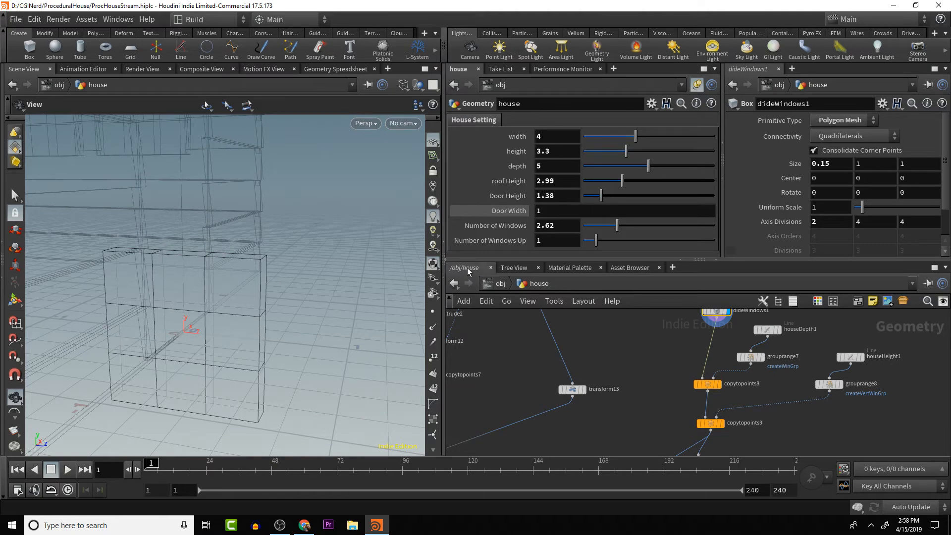
- Switch the window box's primitive type to Polygon and back to Polygon Mesh to compare the subdivisions
click(860, 122)
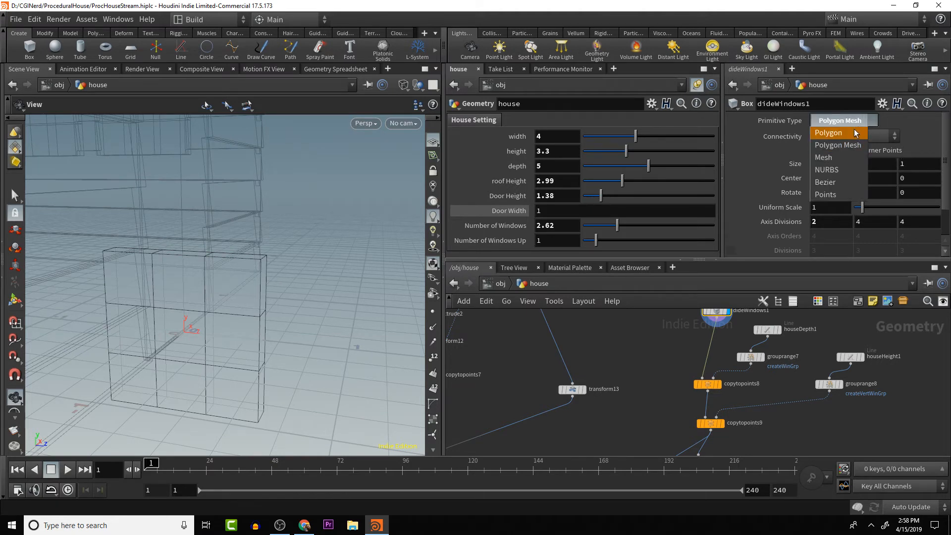
click(860, 134)
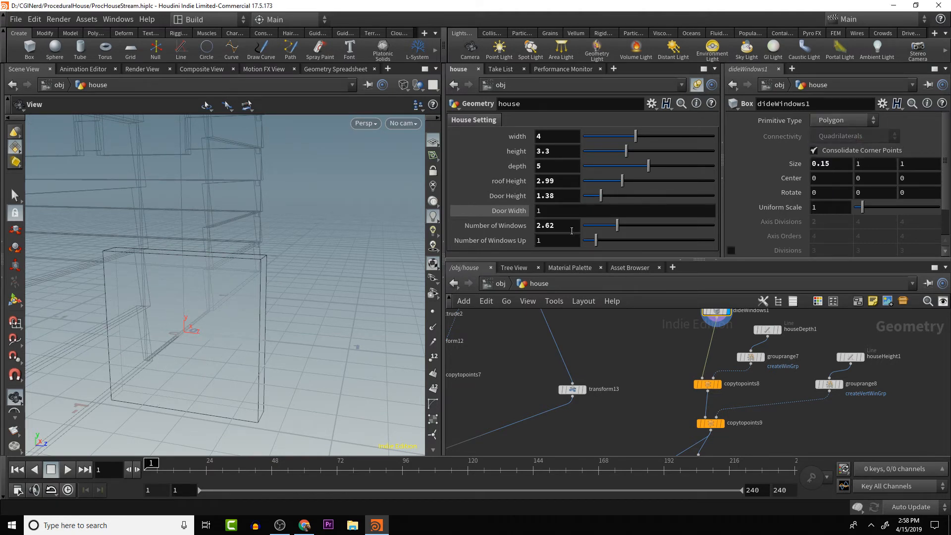
click(854, 121)
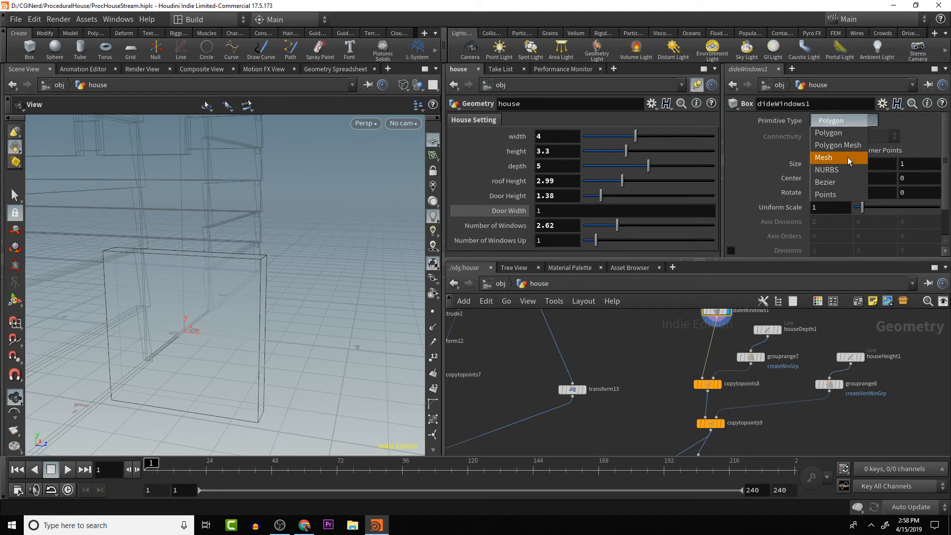
click(842, 145)
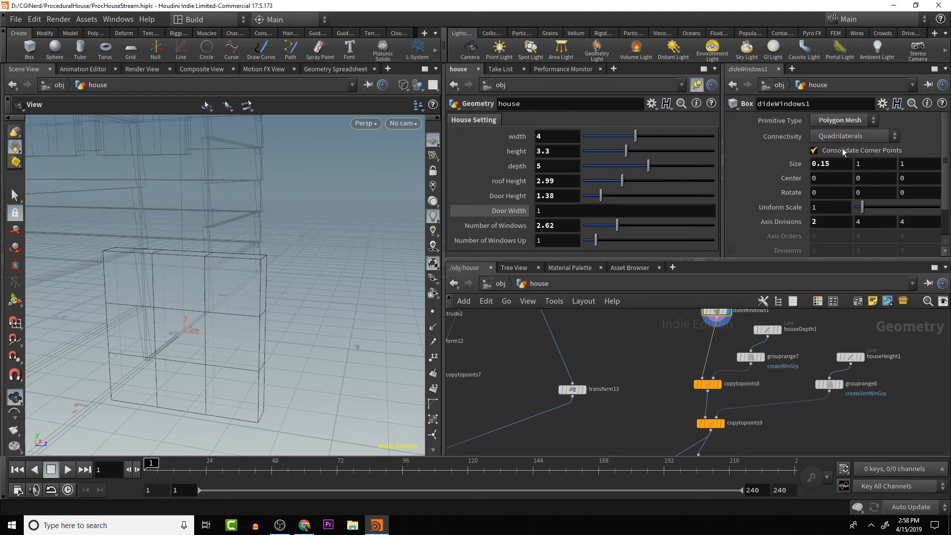
- Set the window box's second and third axis divisions to 2
key(BackSpace)
text(2)
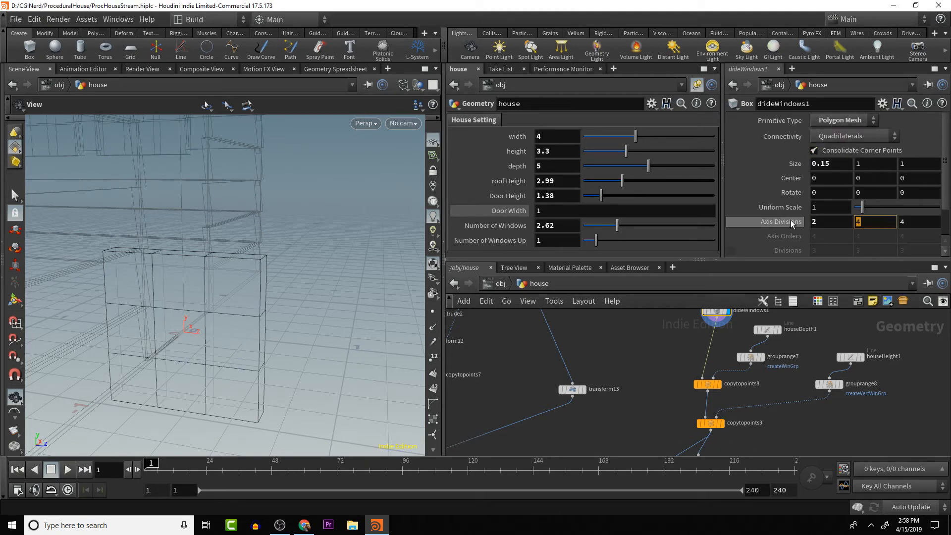
key(Tab)
text(2)
key(Return)
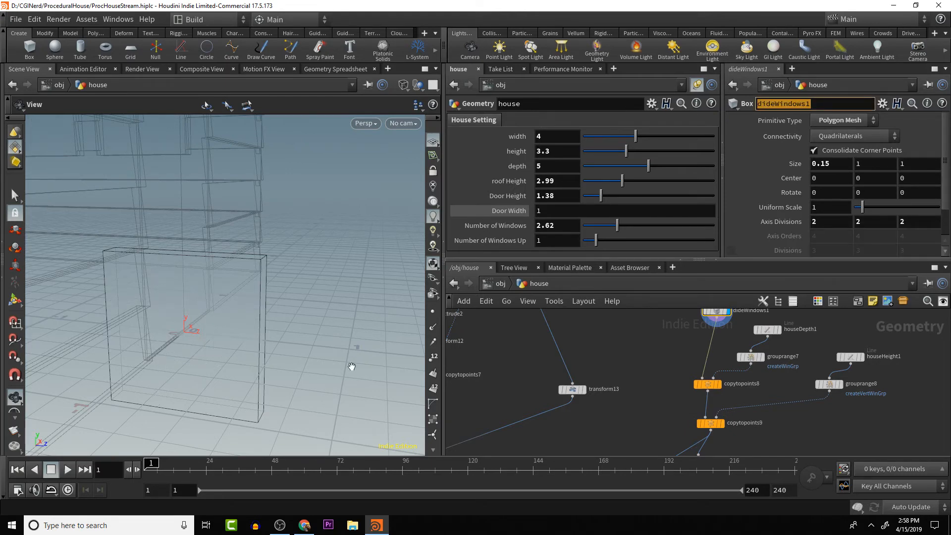
- Select the window box's two large opposite faces and apply a PolyExtrude with an inset of 0.08
drag(216, 306, 290, 304)
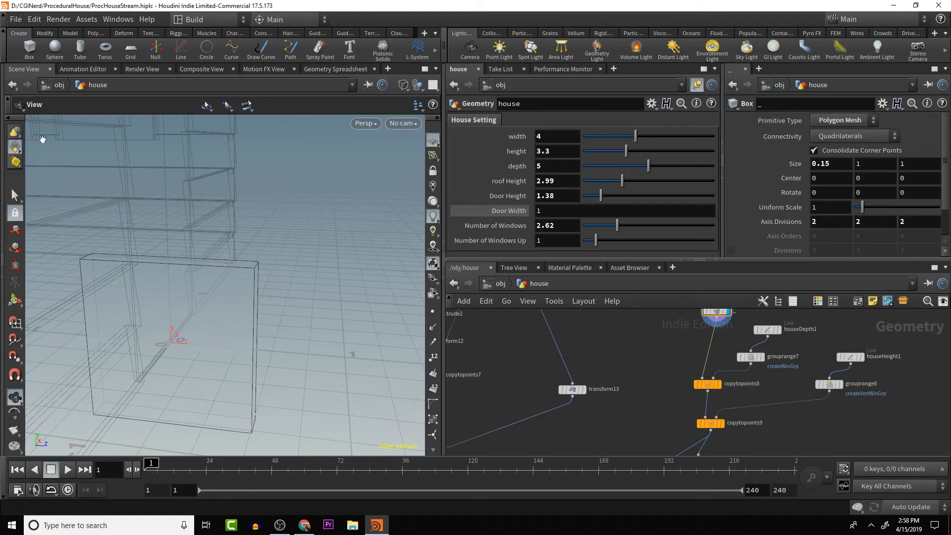
click(15, 195)
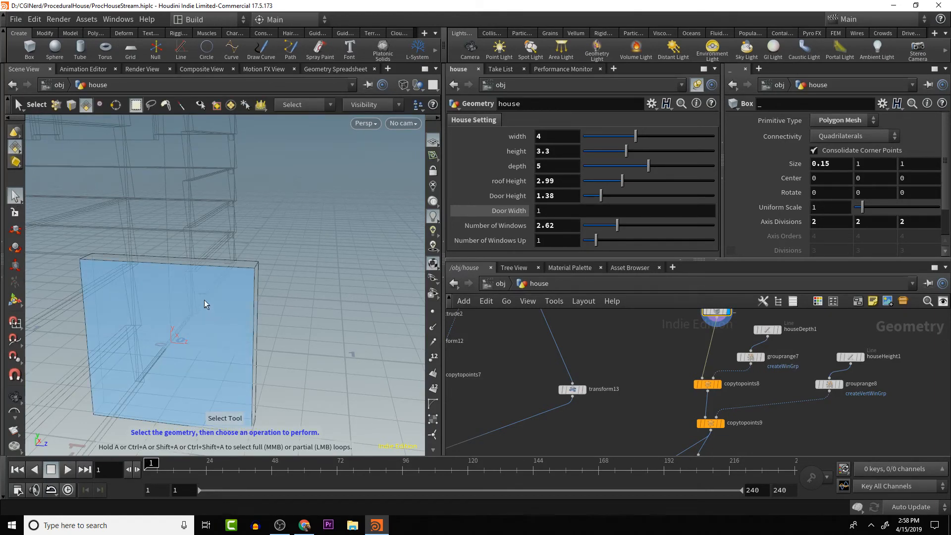
drag(205, 300, 215, 349)
alt+drag(240, 301, 169, 266)
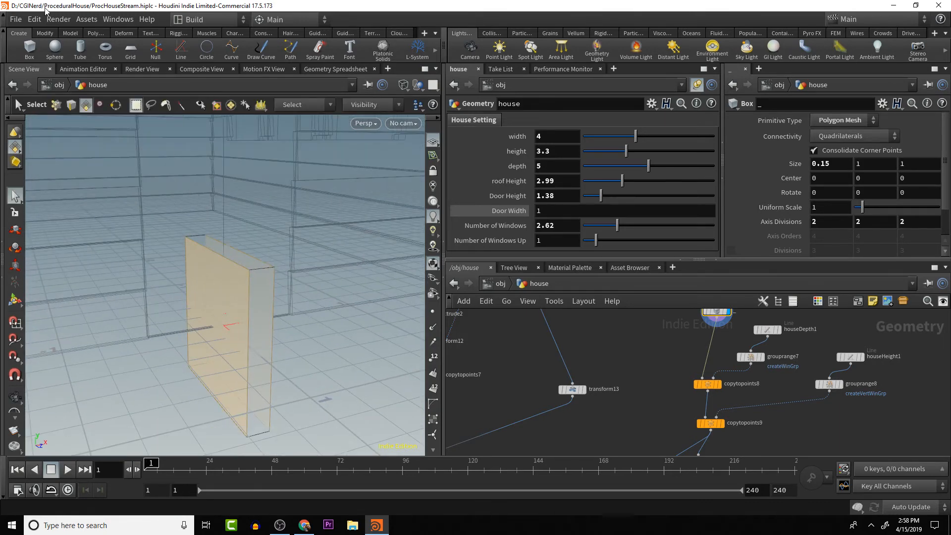
click(95, 33)
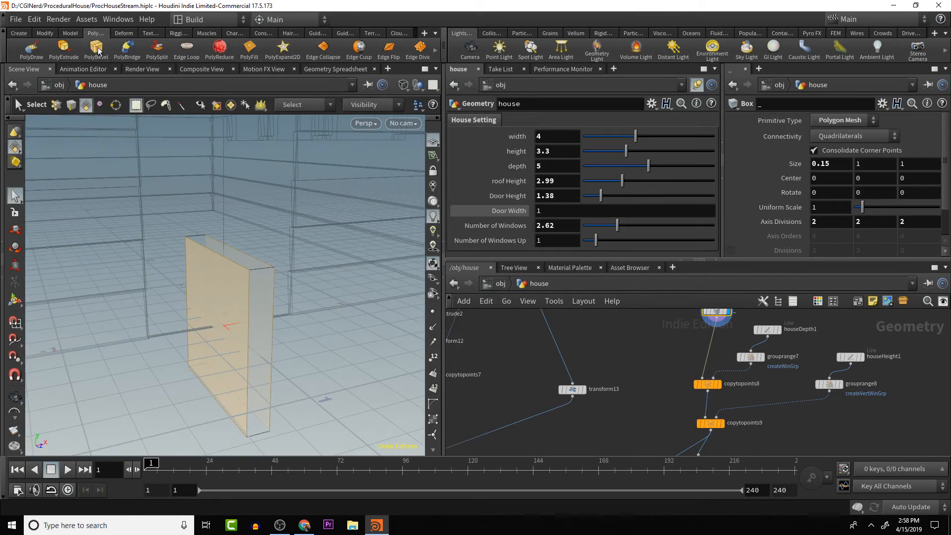
click(75, 50)
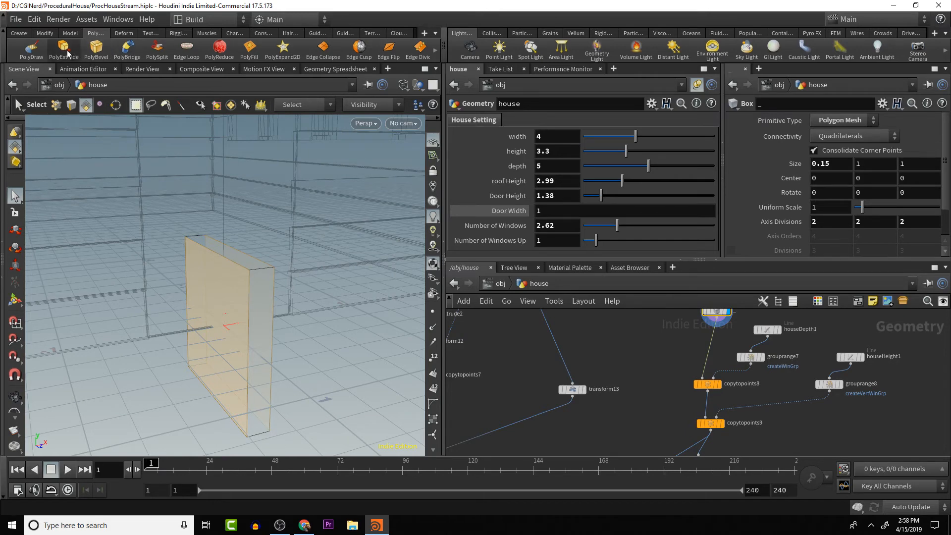
drag(895, 201, 901, 208)
alt+middle_drag(789, 403, 791, 429)
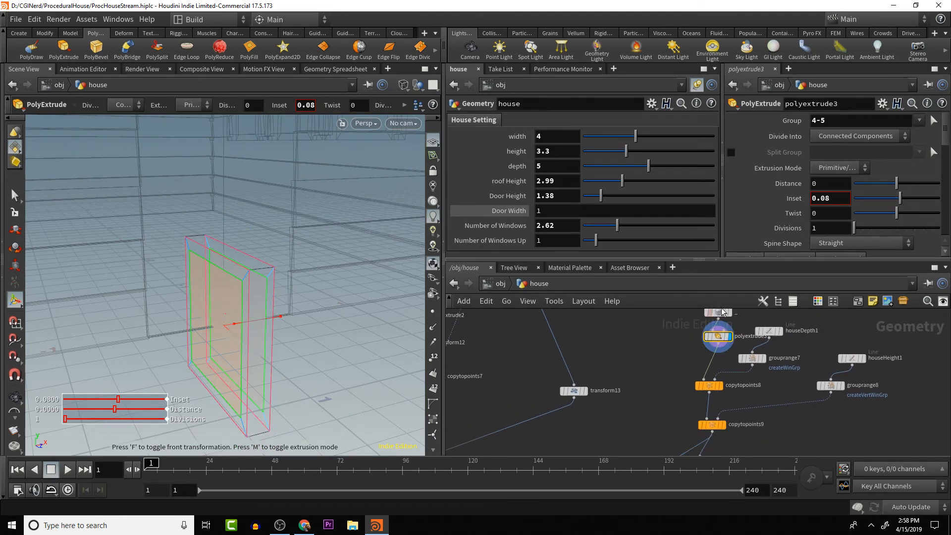
- Apply a second PolyExtrude to the two inset faces with a distance of -0.06
click(67, 49)
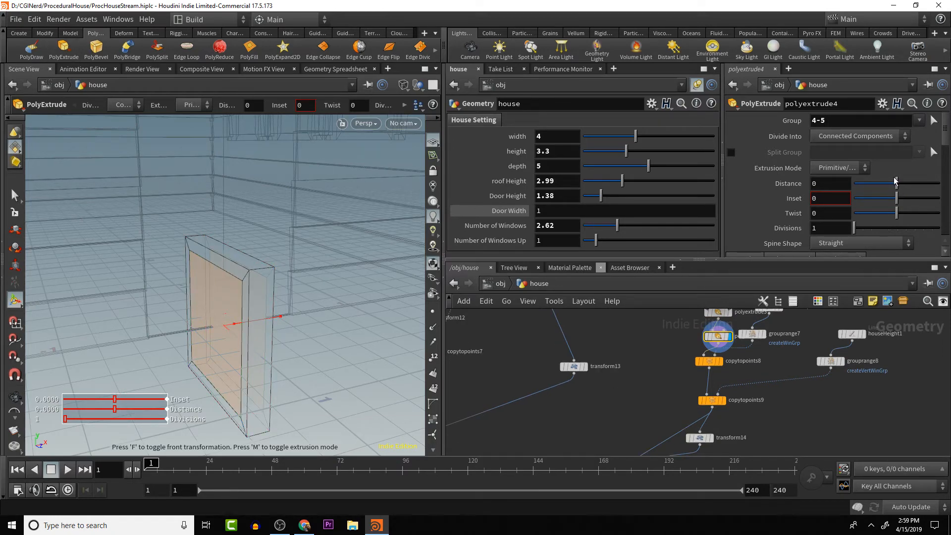
drag(897, 184, 893, 183)
- Display merge8 and merge5 in turn to examine the recessed window frames within the house
alt+middle_drag(770, 411, 789, 291)
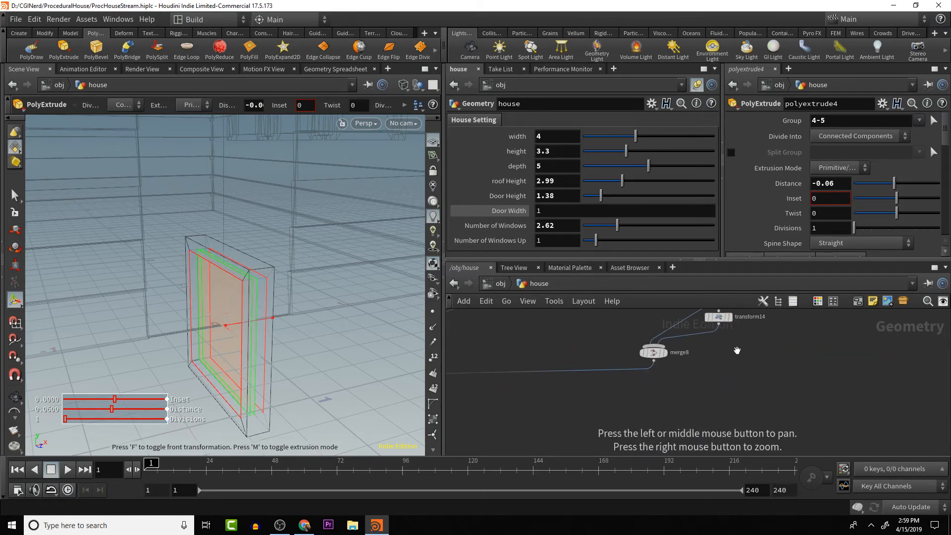
click(665, 354)
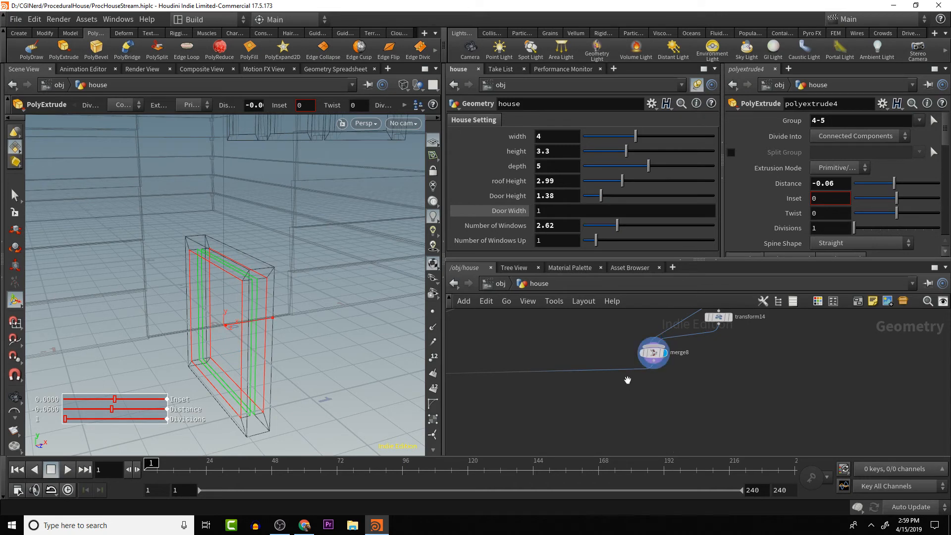
alt+right_drag(655, 386, 631, 371)
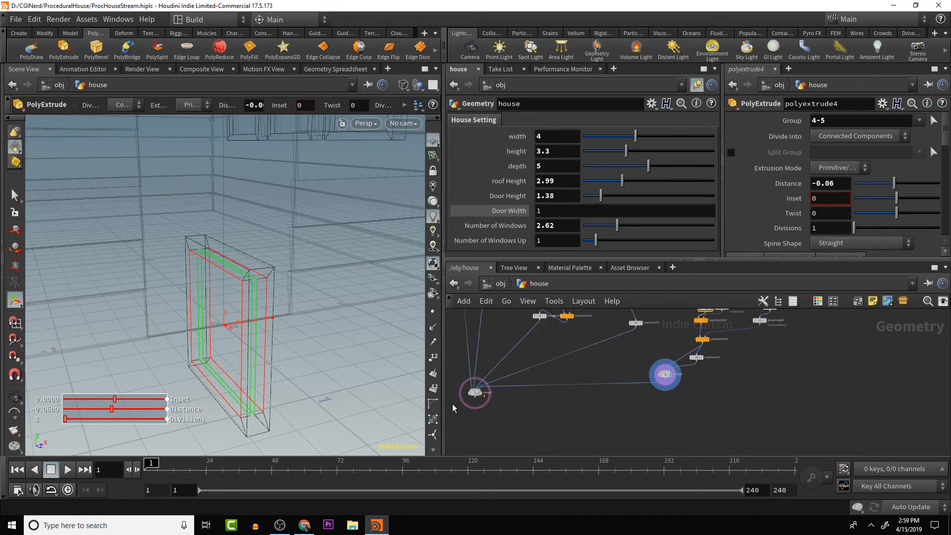
click(488, 381)
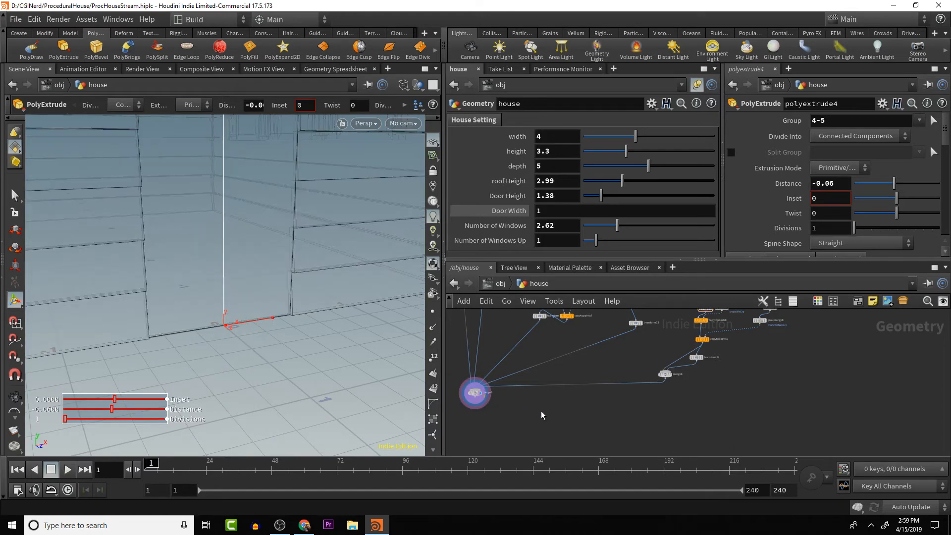
- Switch the viewport to shaded display and examine the recessed side windows from outside the house
alt+right_drag(493, 402, 475, 403)
alt+right_drag(142, 369, 240, 389)
alt+drag(240, 388, 327, 311)
alt+drag(162, 260, 143, 256)
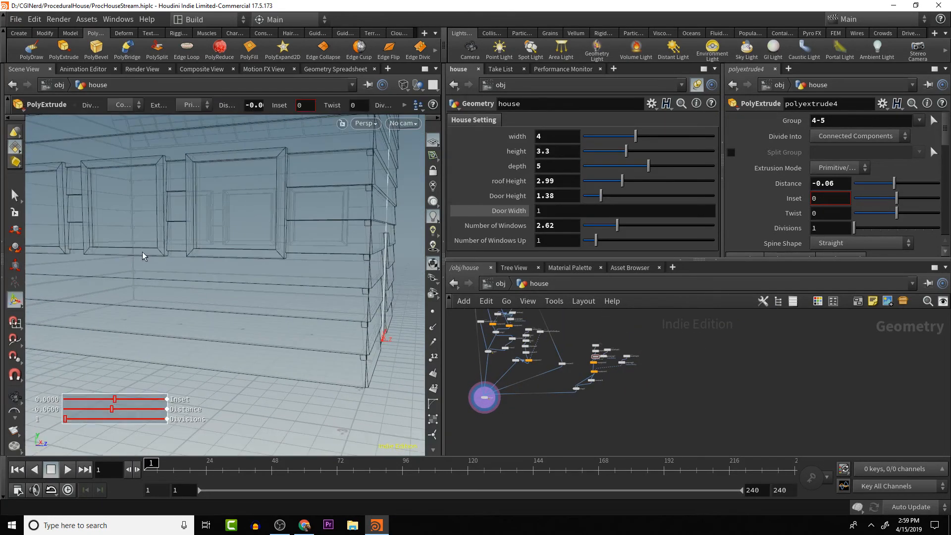
key(w)
key(Escape)
mouse_move(233, 254)
mouse_down()
mouse_move(153, 266)
mouse_move(180, 273)
mouse_move(255, 238)
mouse_up()
key(Return)
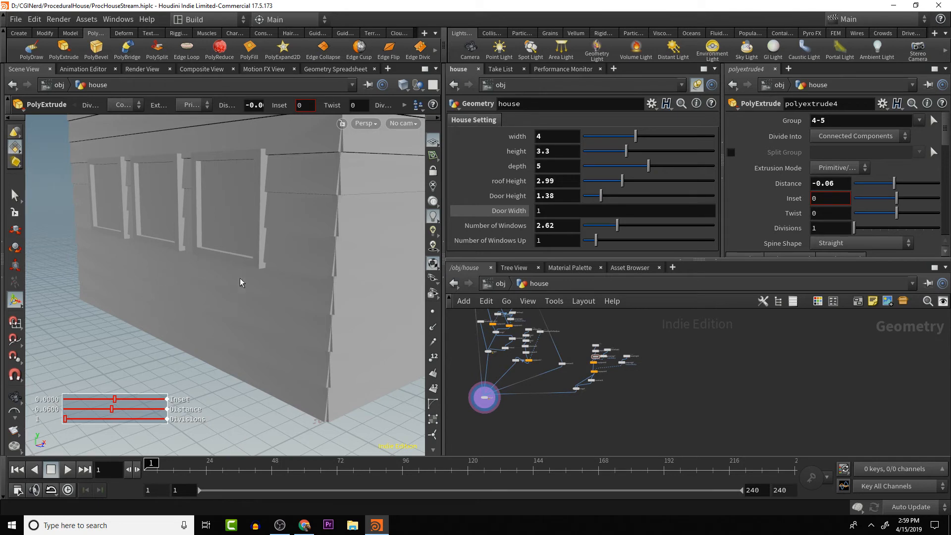
- Insert a Merge node between polyextrude4 and copytopoints8 in the side-window chain
scroll(653, 349, up, 6)
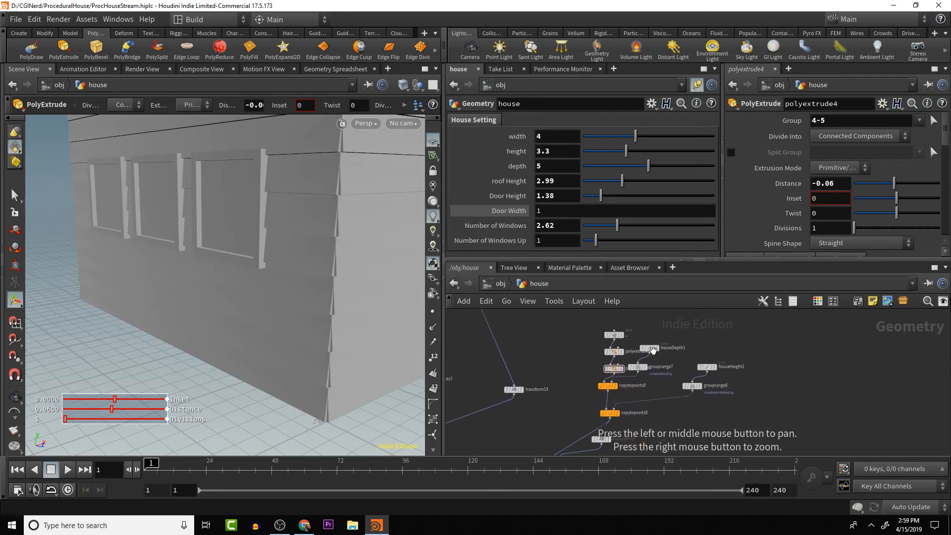
scroll(652, 350, up, 4)
drag(592, 325, 609, 351)
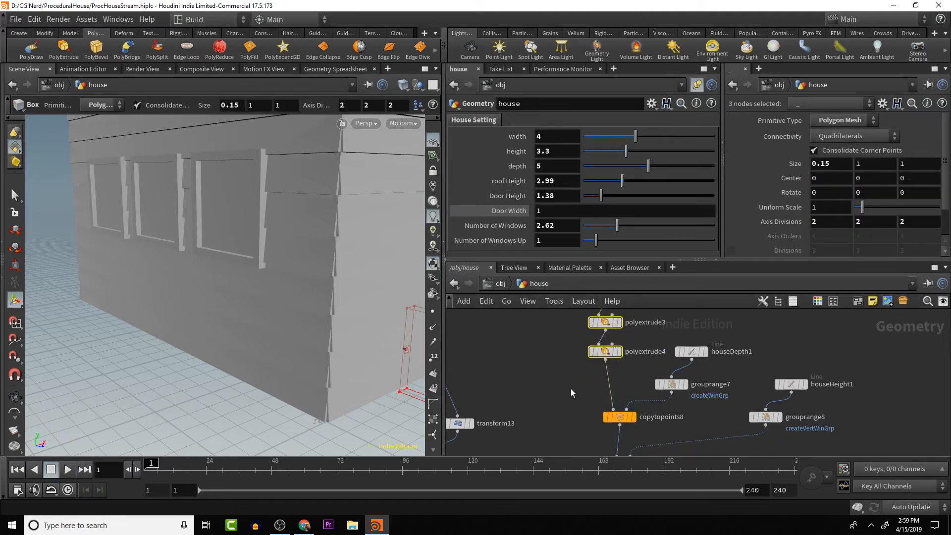
key(Tab)
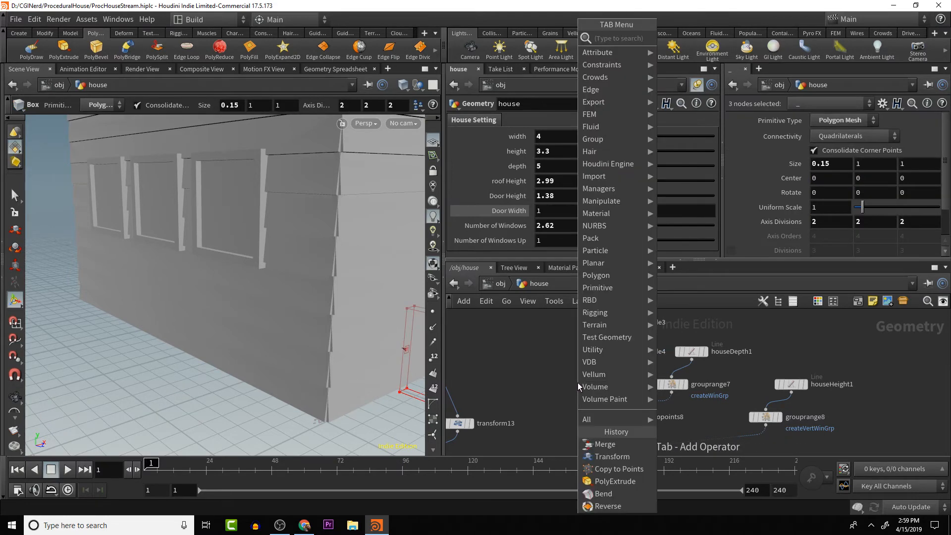
text(vmerg)
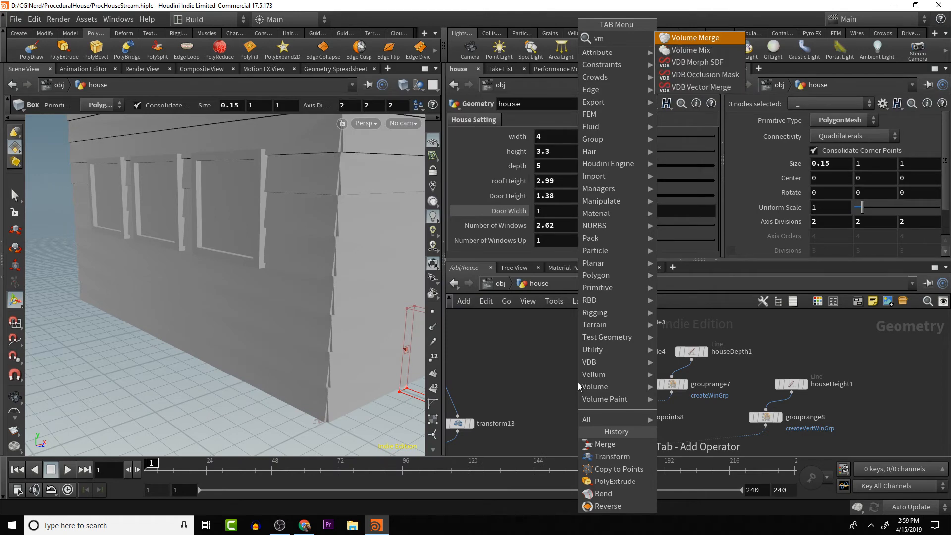
key(BackSpace)
key(BackSpace)
key(BackSpace)
key(BackSpace)
key(BackSpace)
text(merge)
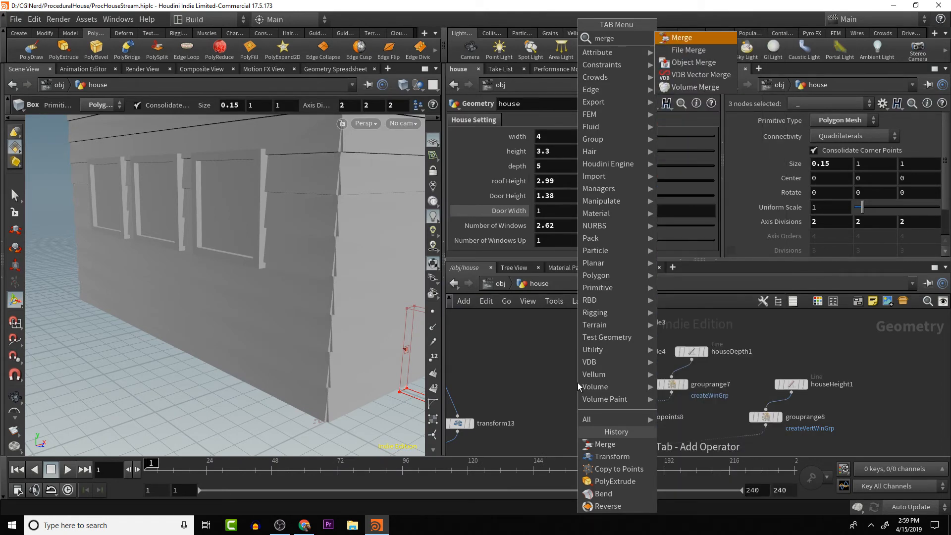
key(Return)
click(609, 384)
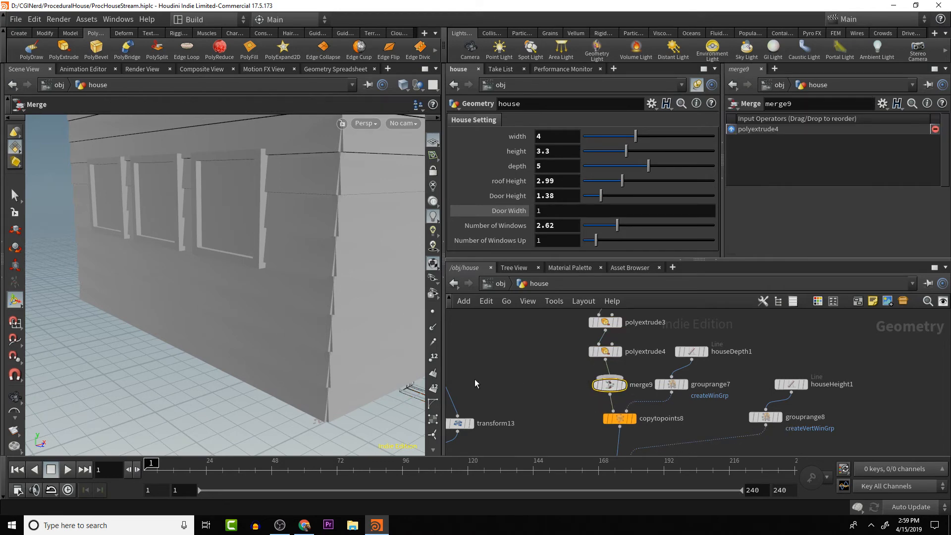
- Display merge9 to show the single window frame within the house
click(628, 368)
key(space)
middle_drag(289, 307, 177, 291)
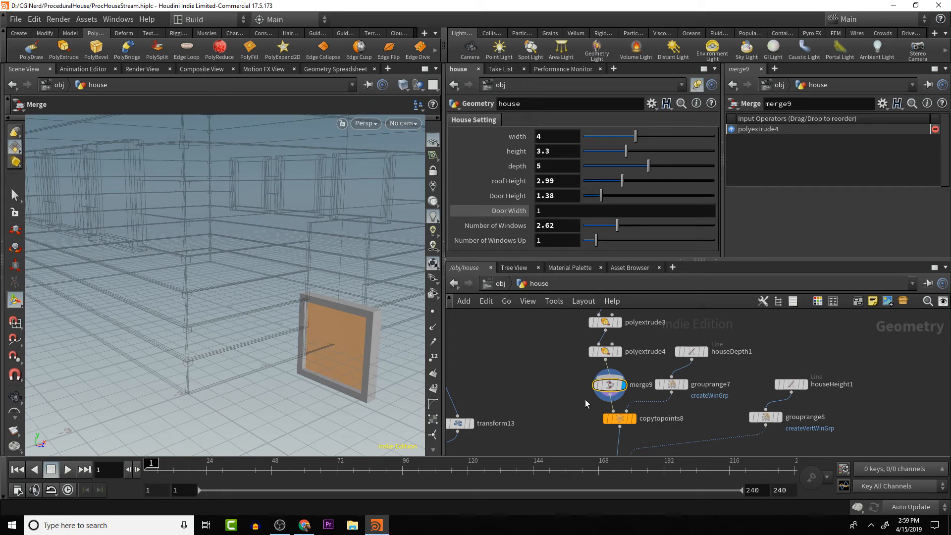
key(Tab)
text(v)
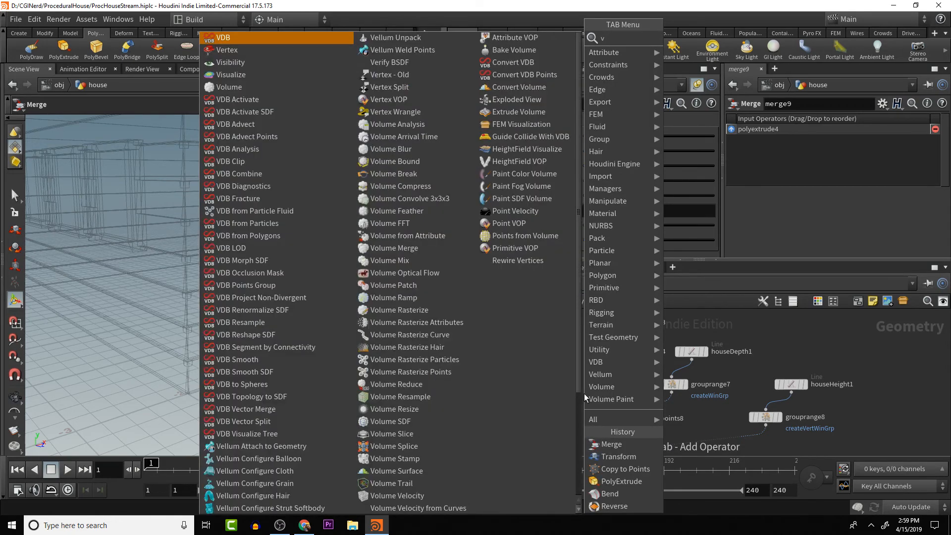
key(BackSpace)
text(be)
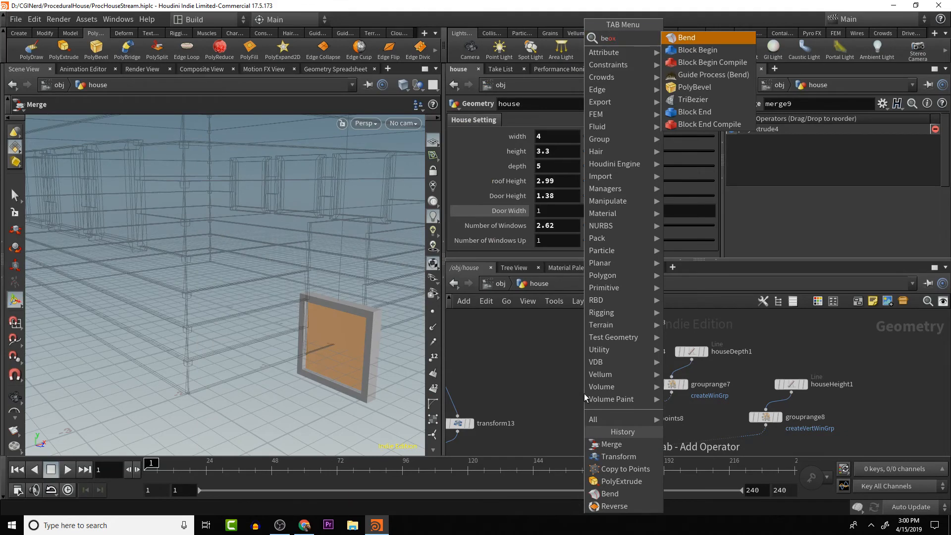
key(Return)
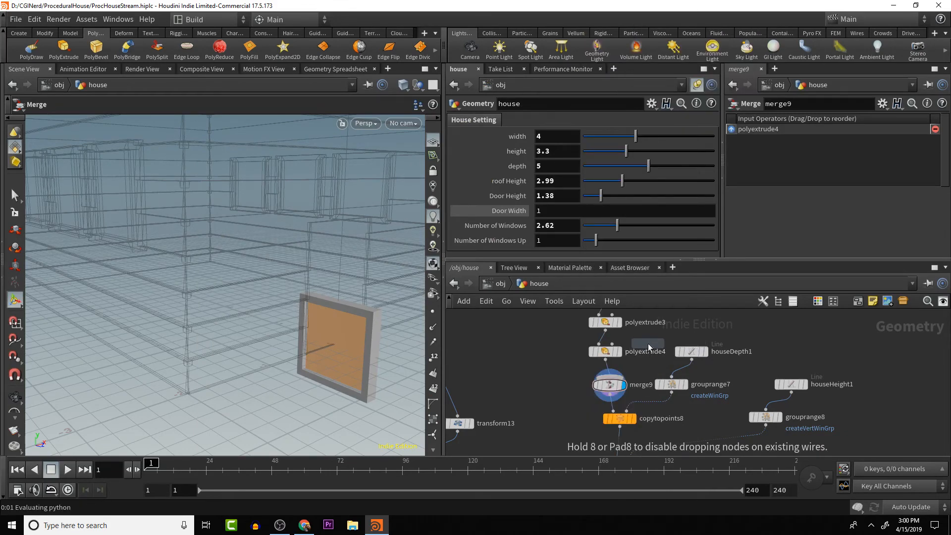
click(653, 338)
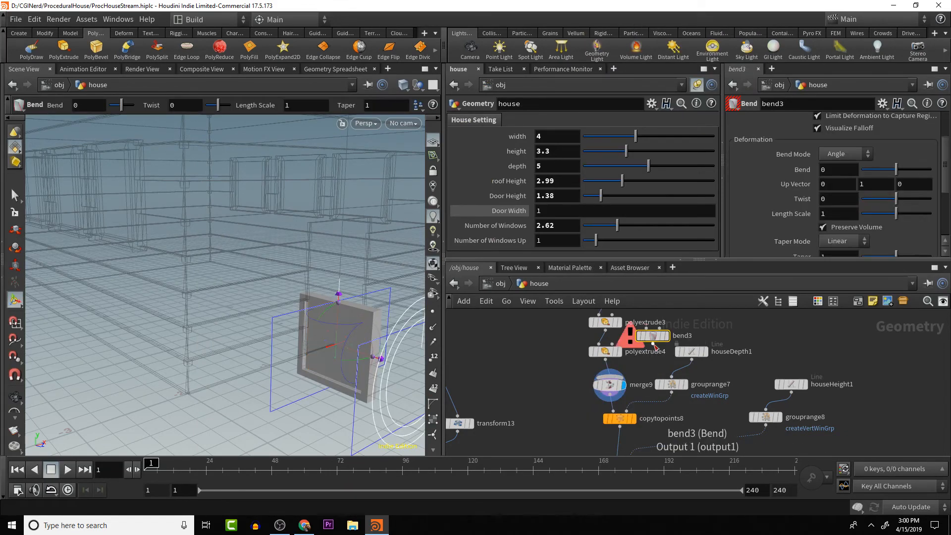
drag(646, 371, 624, 387)
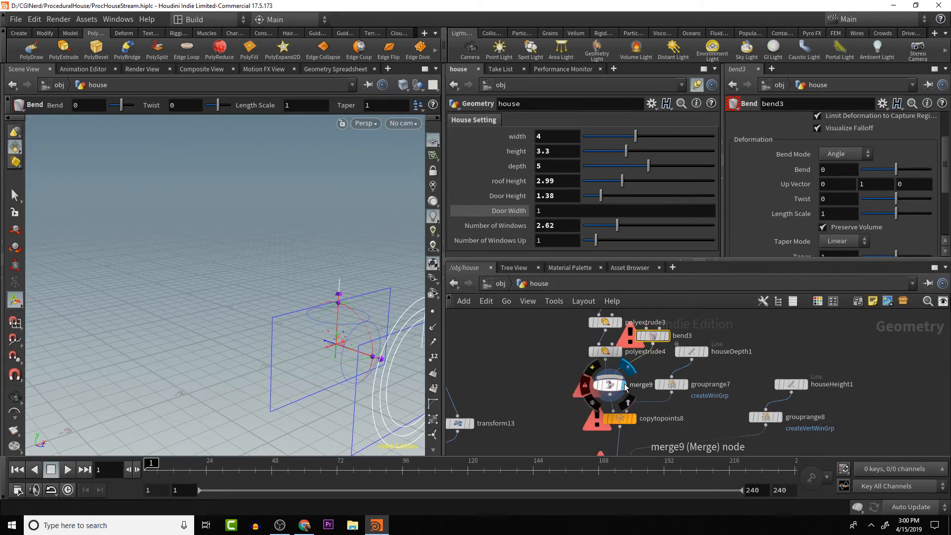
key(ctrl+s)
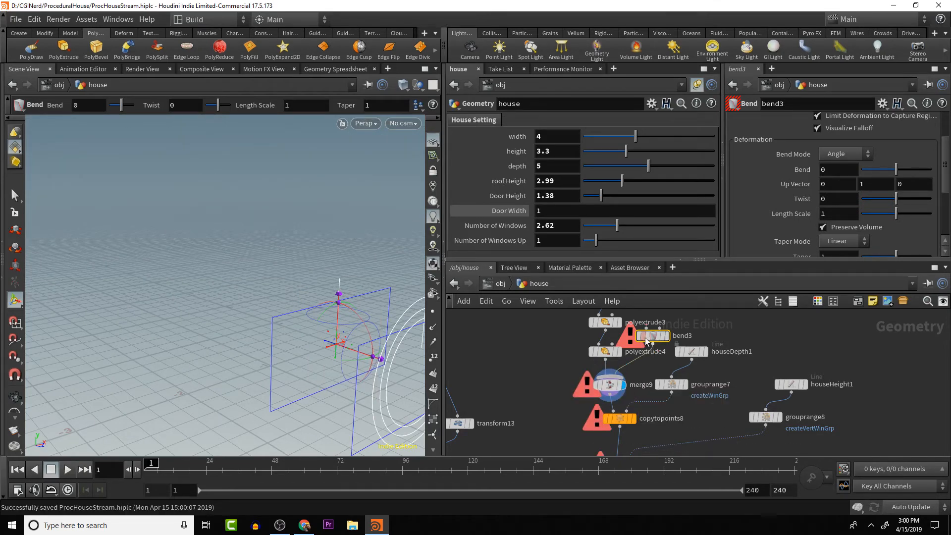
click(644, 340)
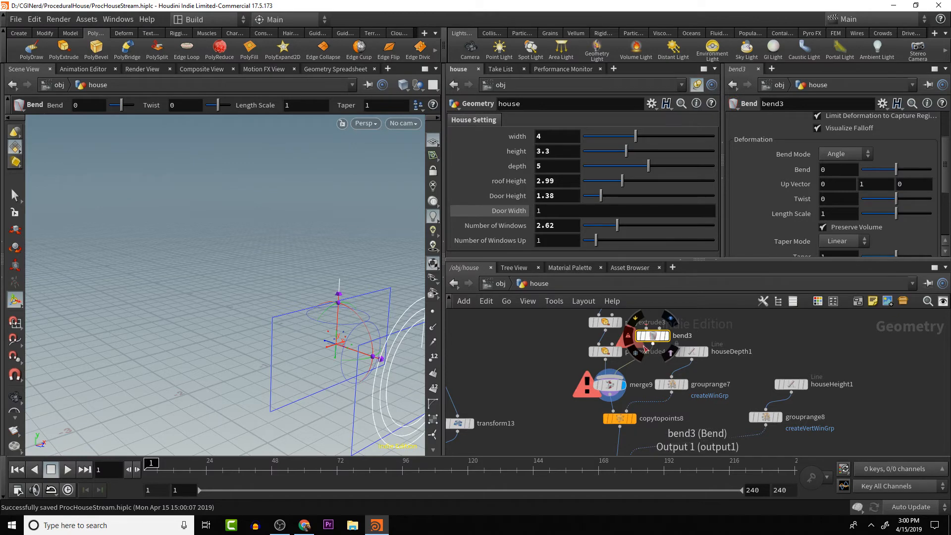
key(Delete)
- Add a Box node beside polyextrude4 and connect its output to merge9
key(Tab)
text(b)
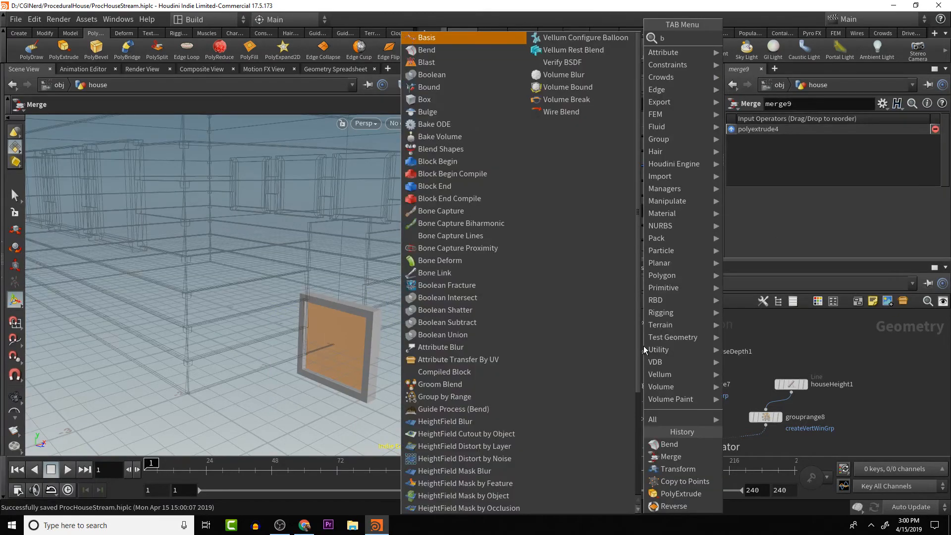
text(end)
key(Return)
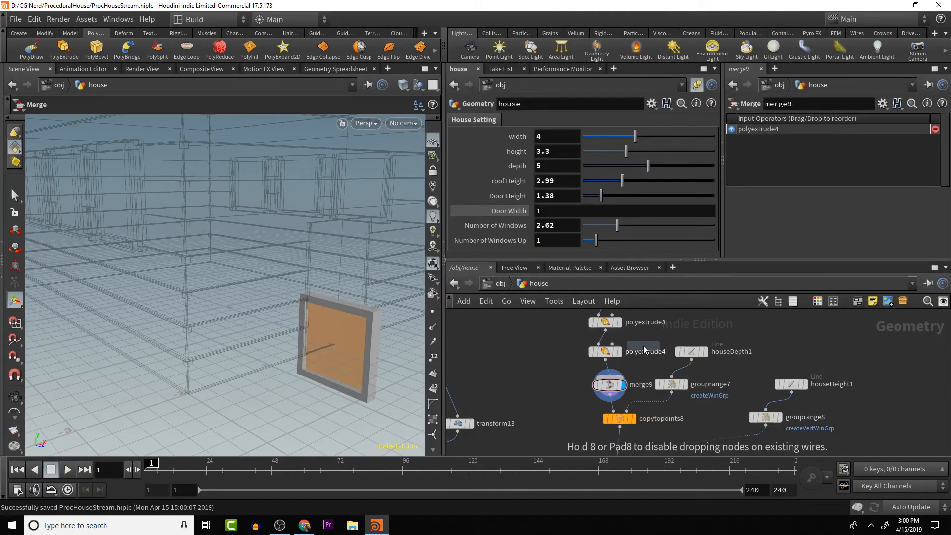
click(644, 345)
drag(645, 344, 634, 375)
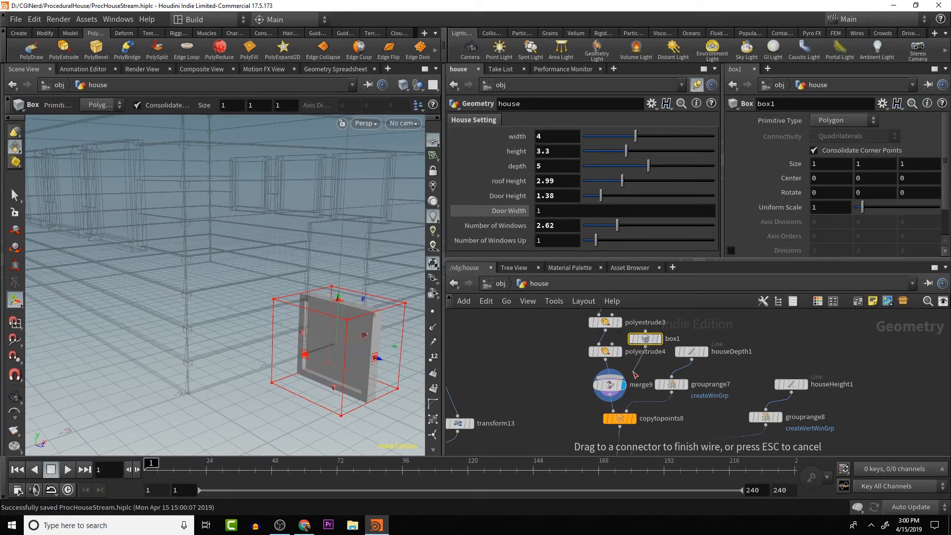
click(614, 379)
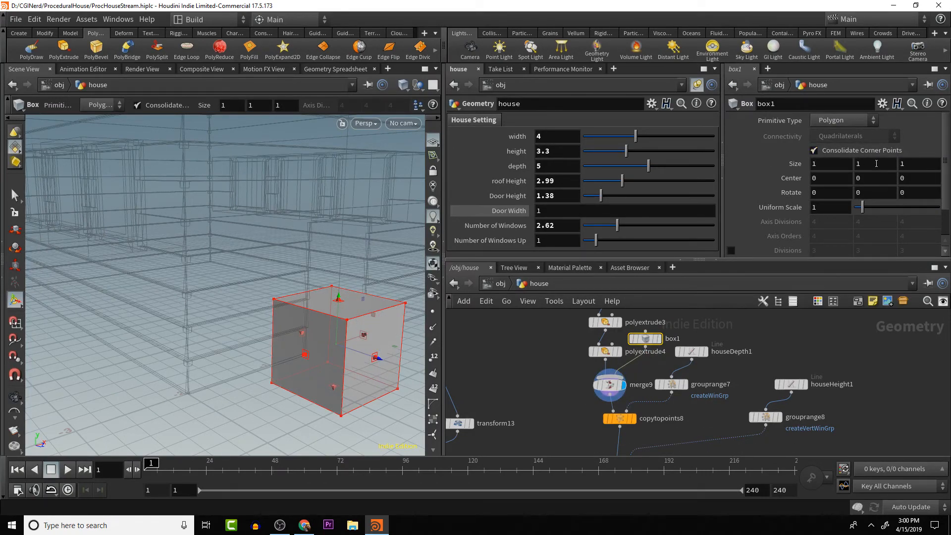
- Shape the new box into a window sill with X size 0.3, Y size 0.2, X center -0.2 and Y center -0.6
middle_drag(875, 164, 816, 169)
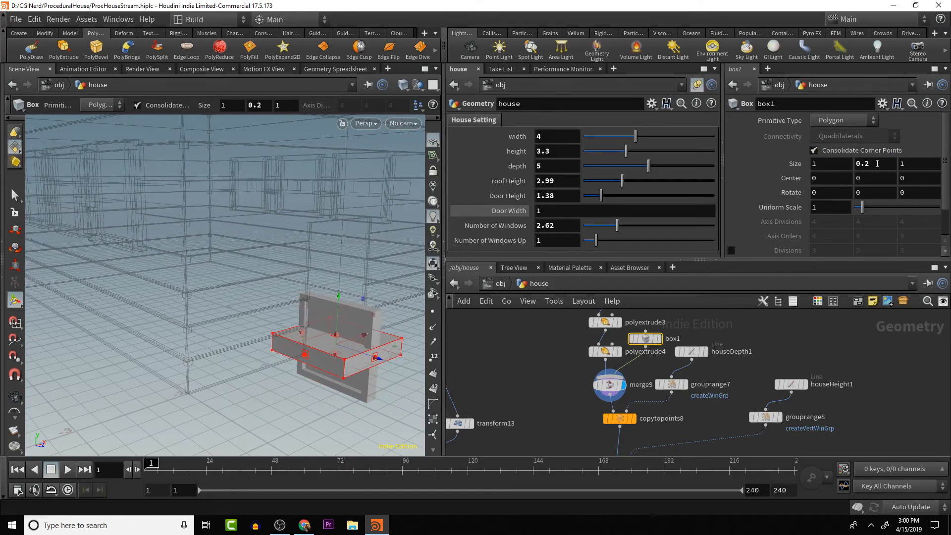
middle_drag(873, 176, 831, 176)
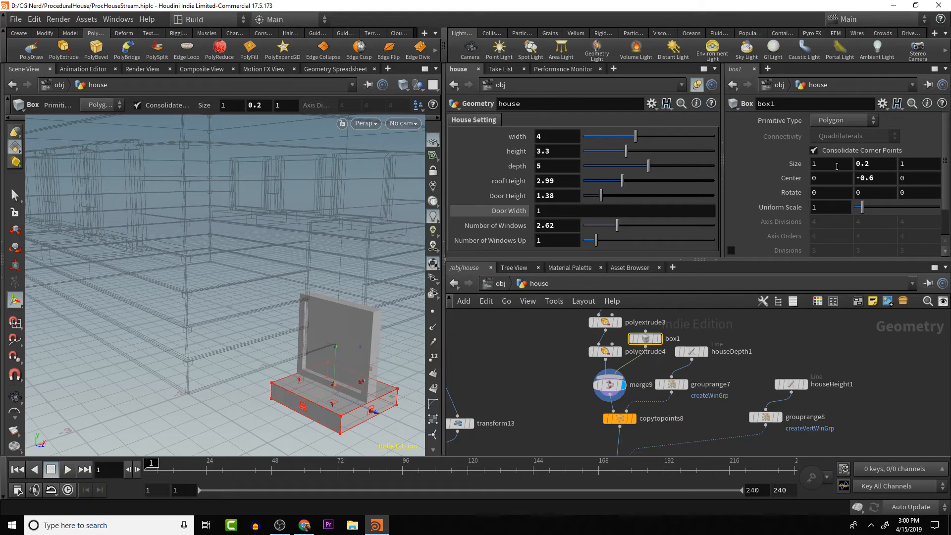
middle_drag(836, 167, 787, 174)
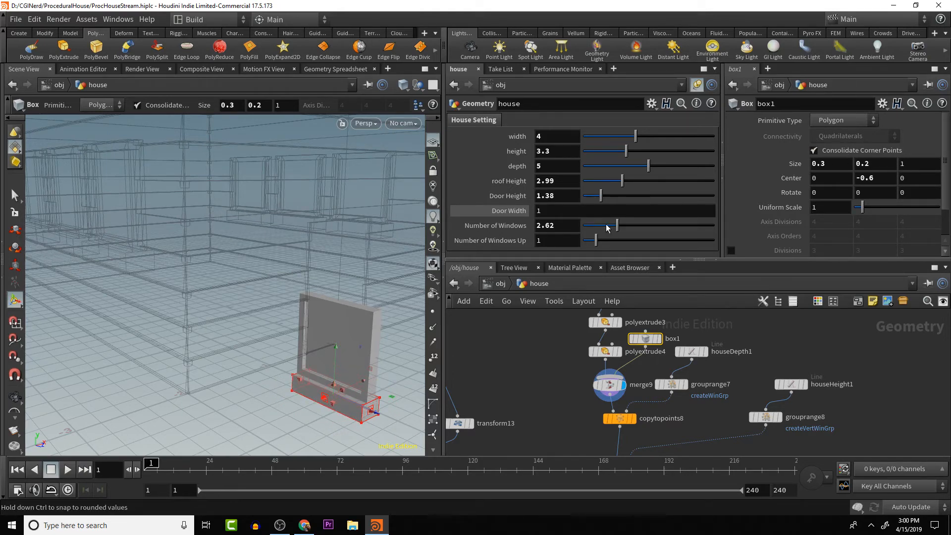
middle_drag(837, 179, 815, 183)
middle_click(838, 180)
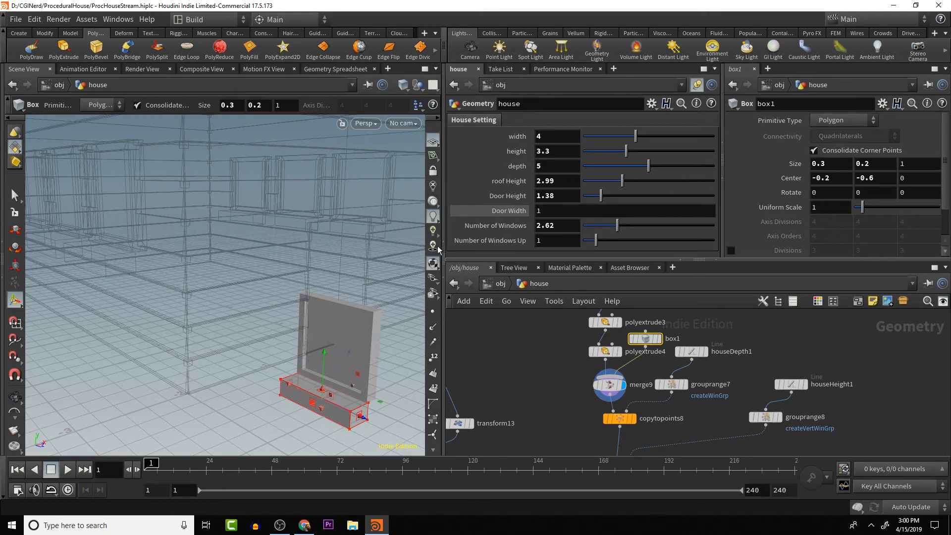
middle_drag(348, 262, 285, 317)
key(Escape)
key(ctrl+z)
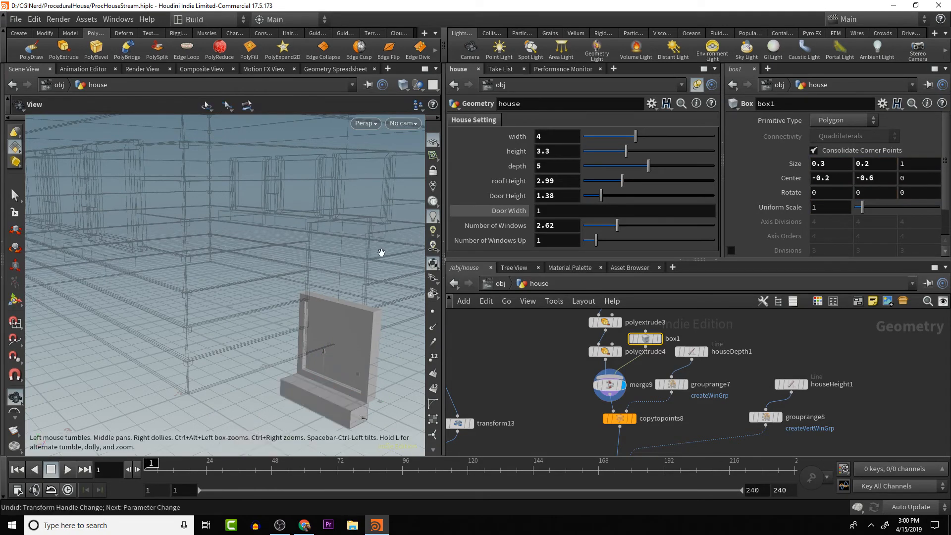
- Shift transform14 slightly aside in the network and display it to show the opposite row of windows
drag(367, 195, 247, 250)
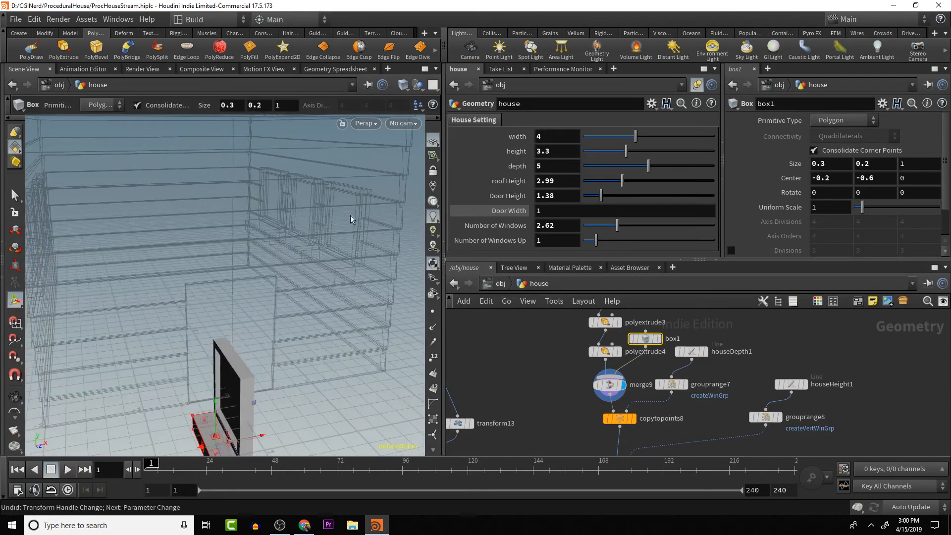
alt+drag(351, 216, 379, 242)
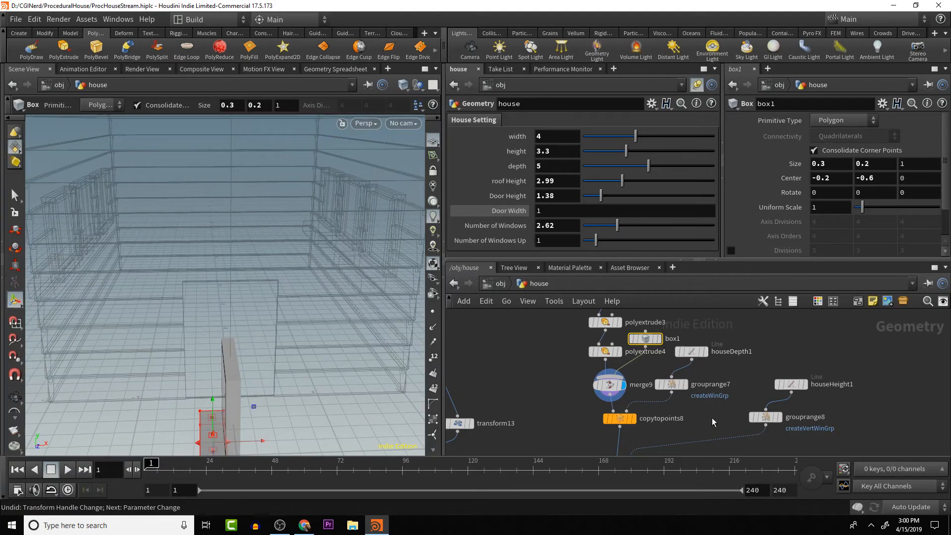
mouse_move(713, 401)
alt+mouse_down()
mouse_move(737, 384)
mouse_move(764, 333)
alt+mouse_up()
alt+drag(691, 379, 727, 363)
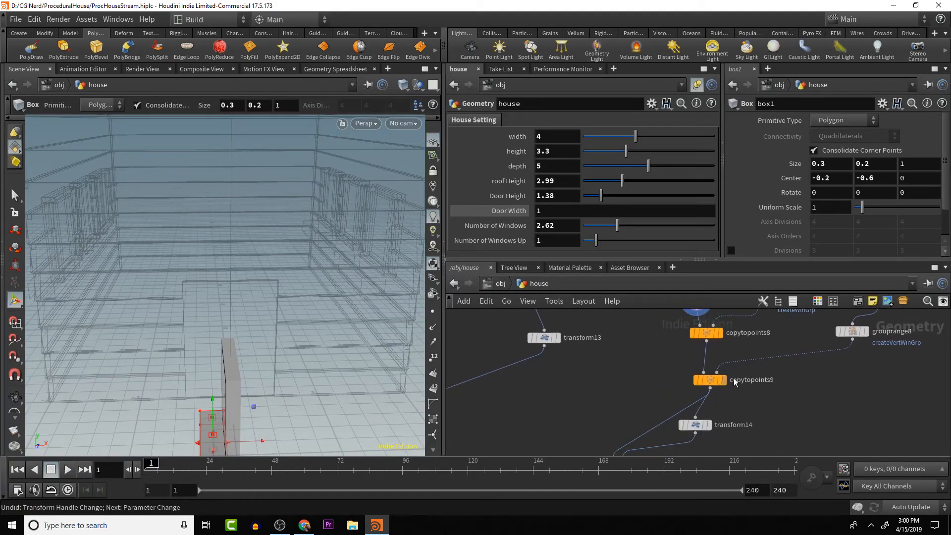
drag(693, 427, 723, 432)
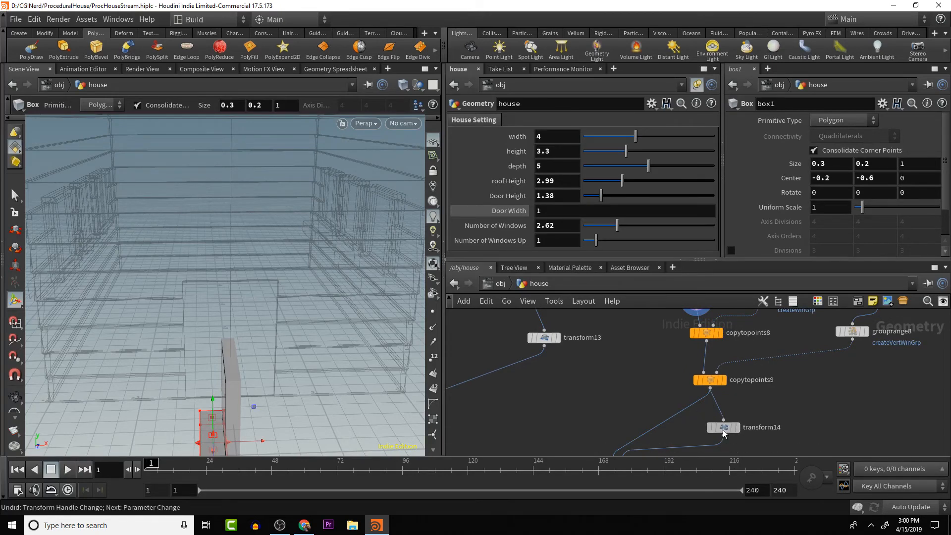
click(723, 432)
click(739, 433)
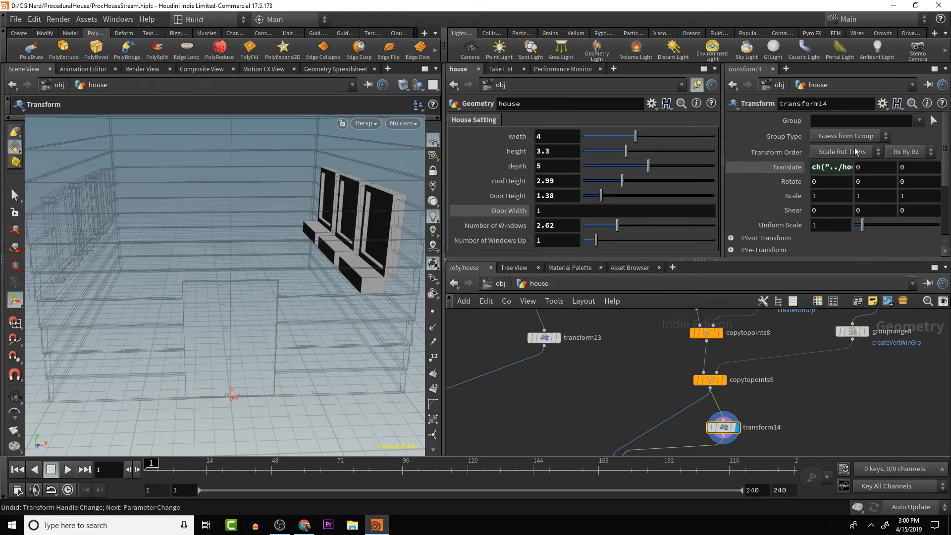
- Delete the channel reference on transform14's X translate and set the value to 0
right_click(831, 166)
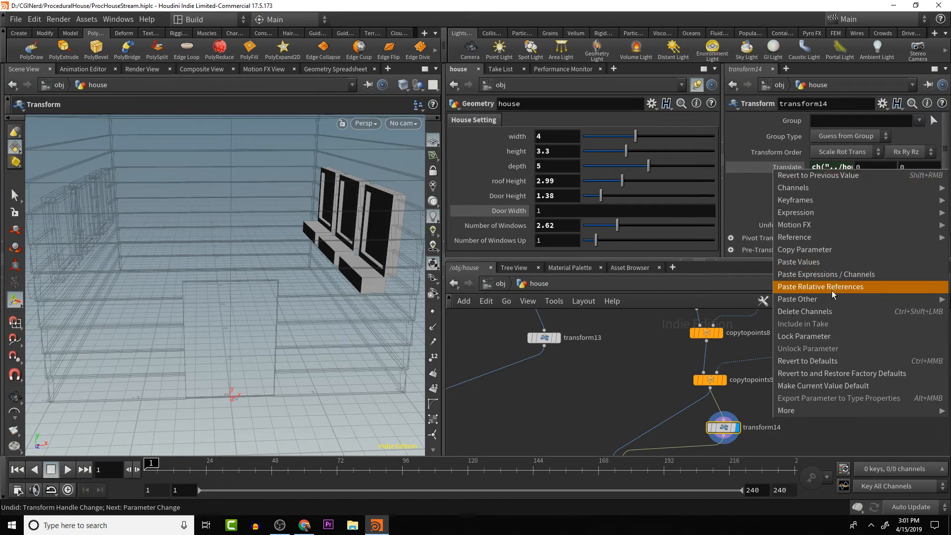
click(828, 312)
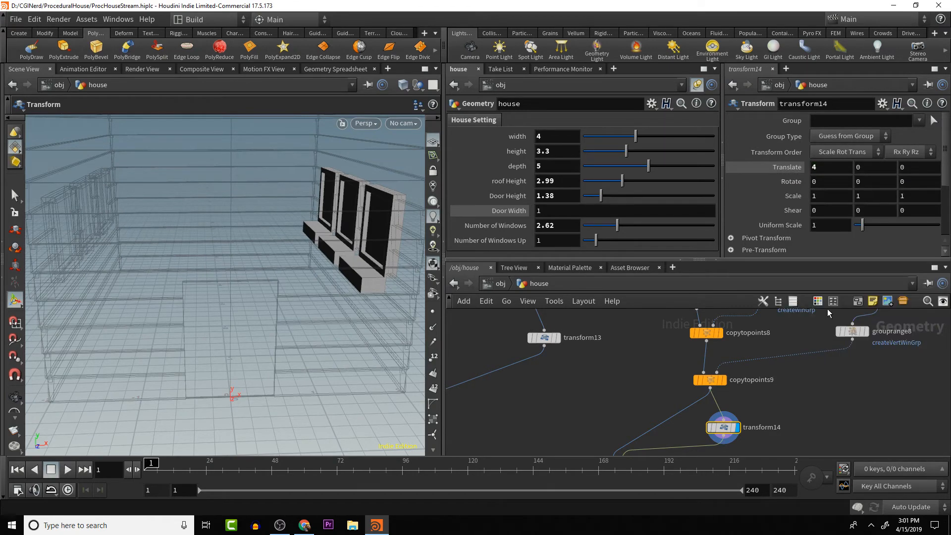
click(835, 168)
text(0)
key(Return)
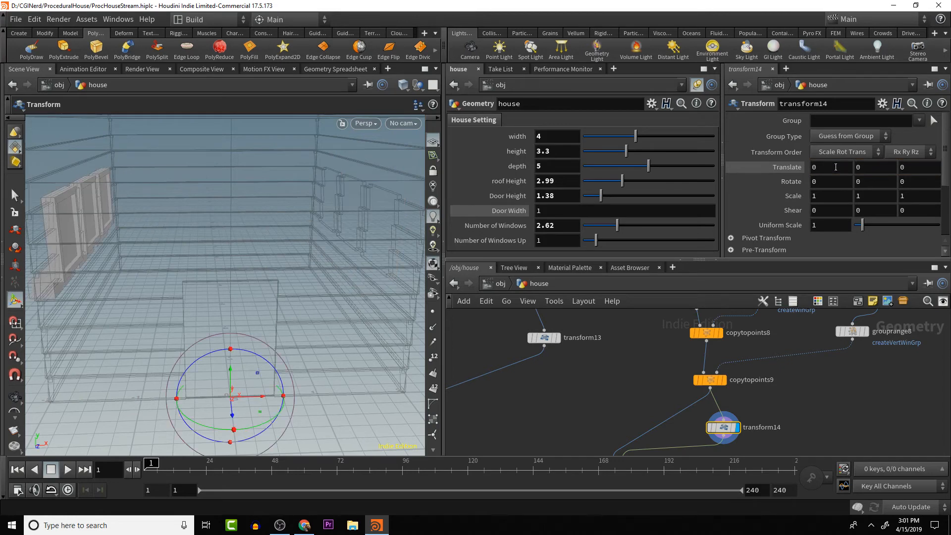
- Mirror the windows to the opposite wall by setting transform14's X scale to -1
click(837, 196)
text(-1)
key(Return)
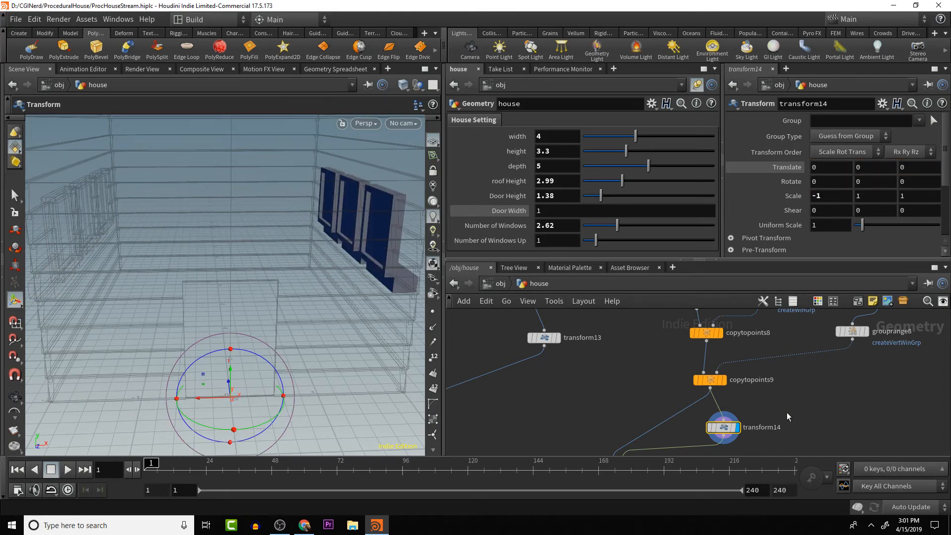
- Insert a Reverse node between transform14 and merge8 and display it to flip the mirrored windows' normals
middle_drag(786, 412, 804, 328)
key(Tab)
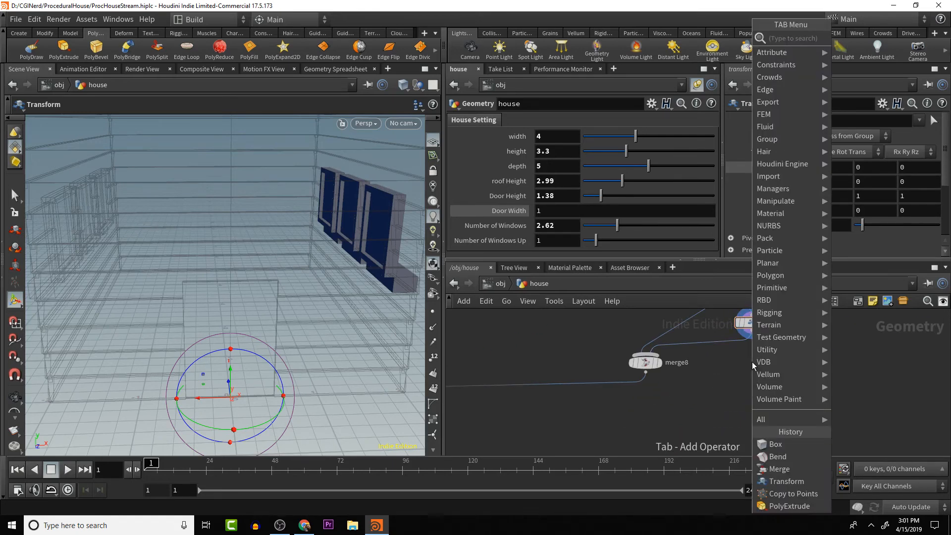
text(rever)
key(Return)
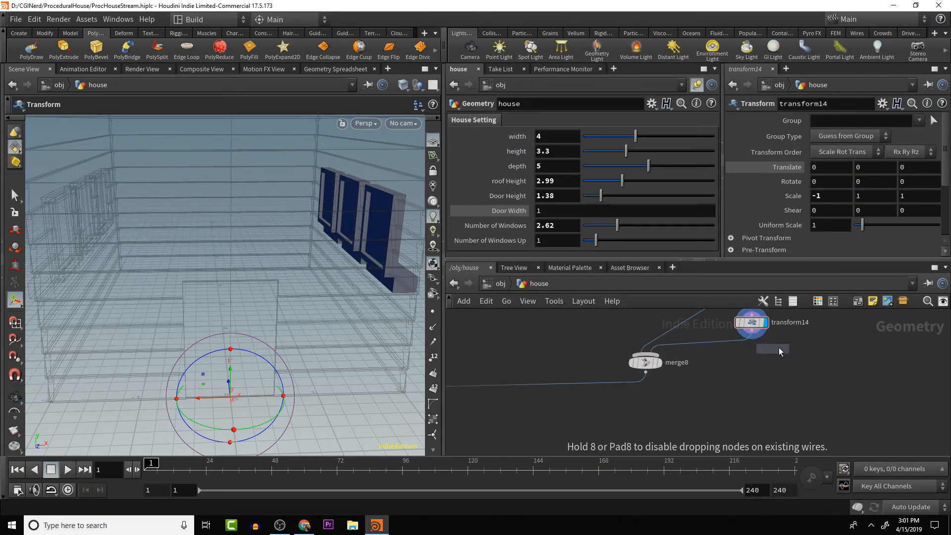
click(722, 355)
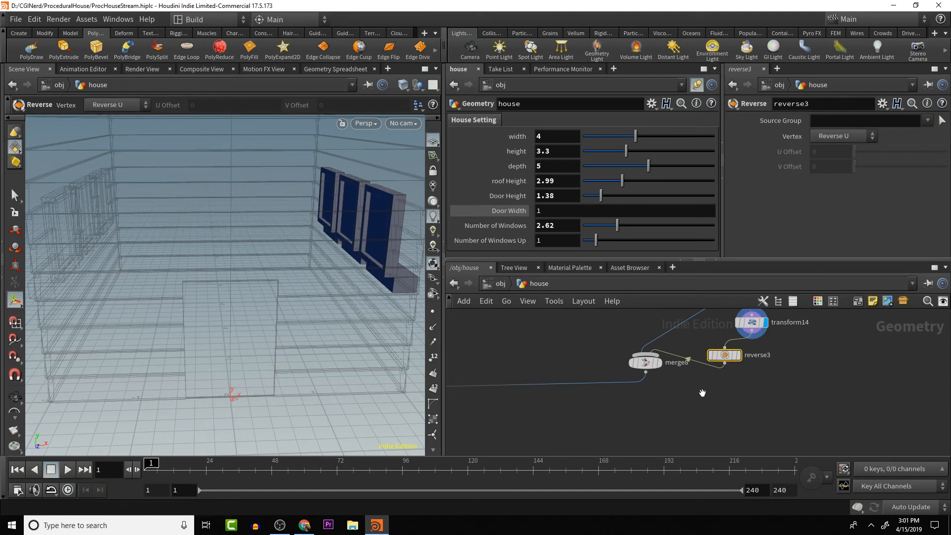
scroll(701, 389, down, 3)
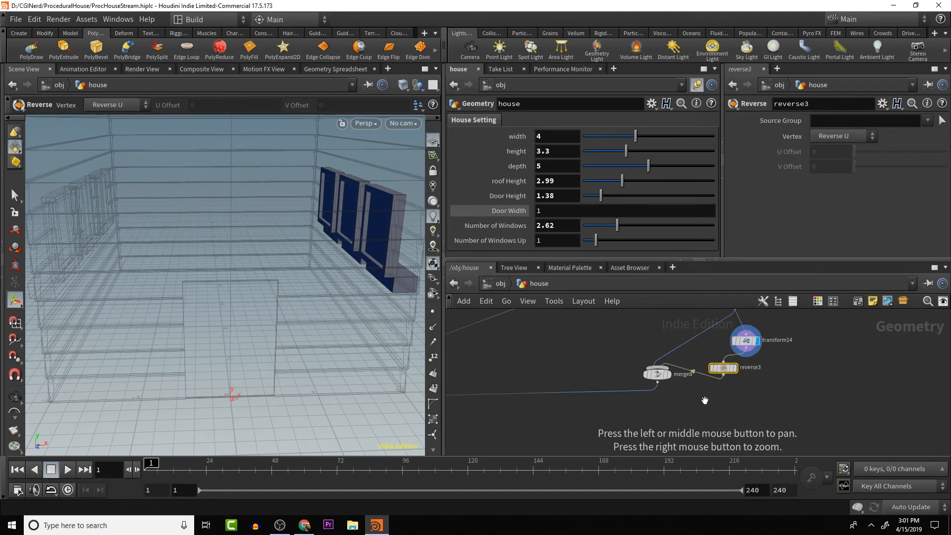
click(729, 374)
- Display the final merge5 node and examine the house's side windows, sills and wall corners from both sides
middle_drag(638, 392, 779, 350)
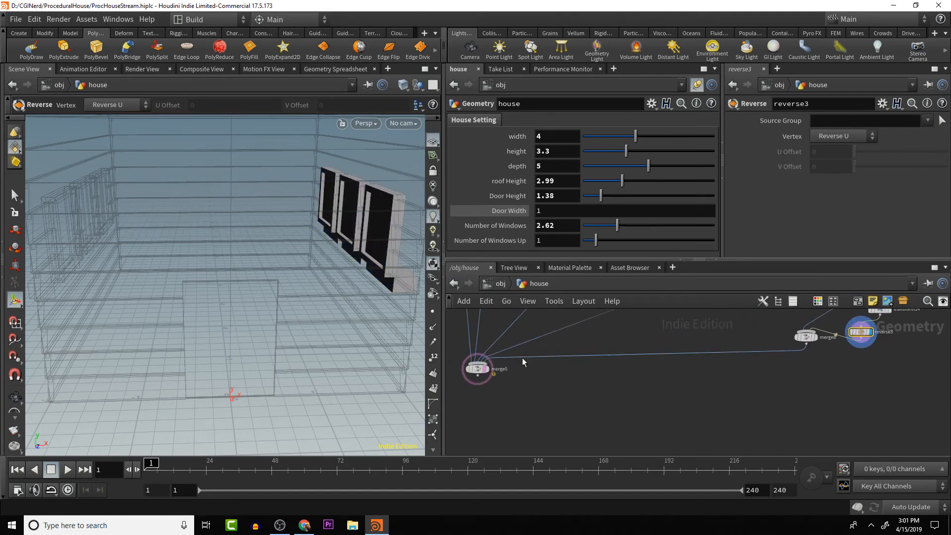
click(488, 369)
alt+drag(302, 317, 141, 295)
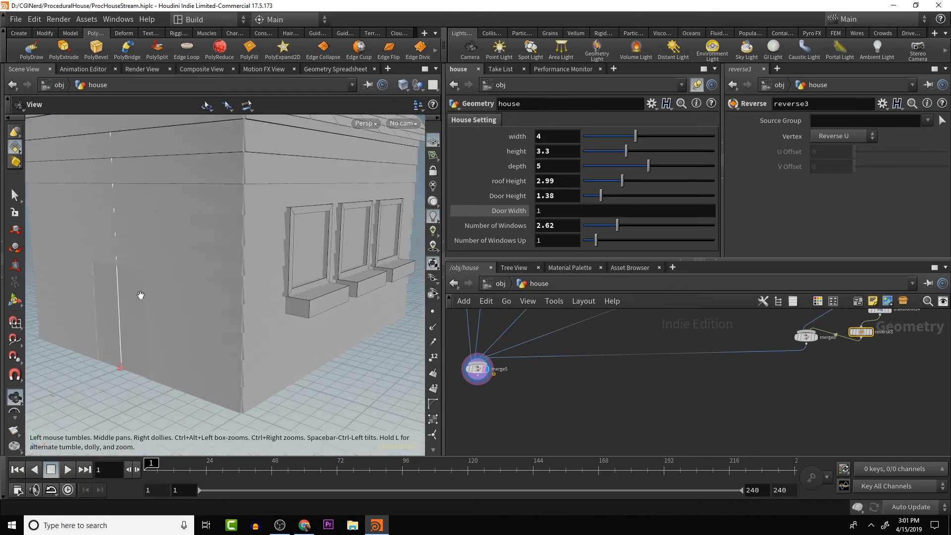
key(Return)
alt+drag(299, 335, 265, 331)
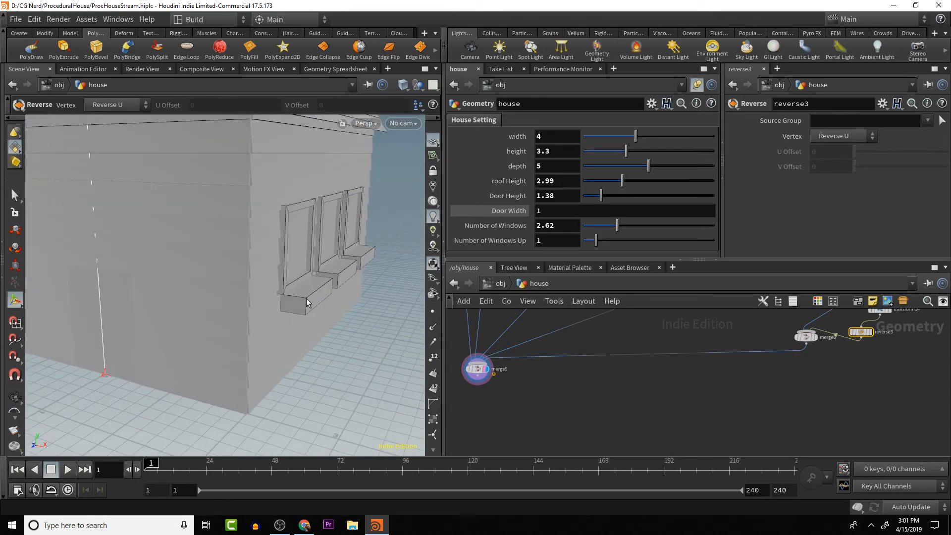
key(Escape)
drag(307, 302, 380, 300)
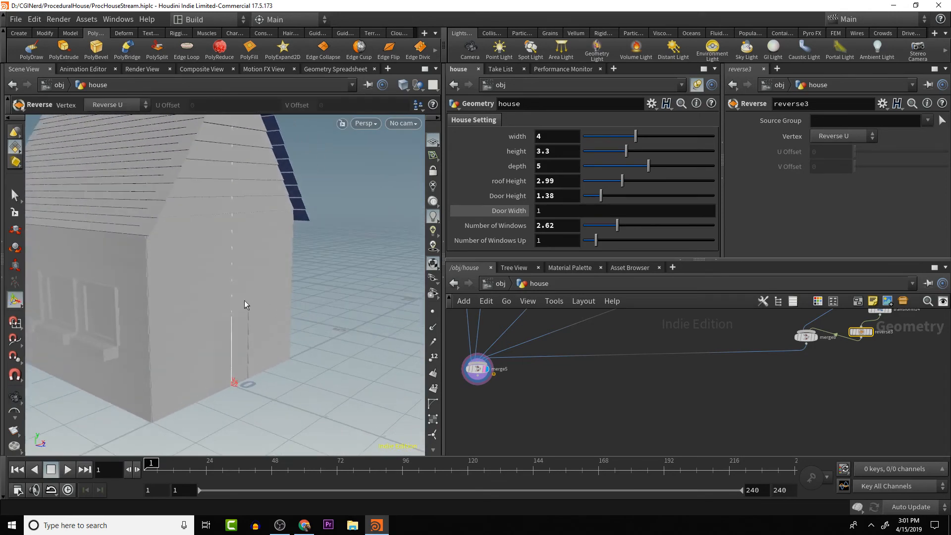
drag(244, 300, 278, 288)
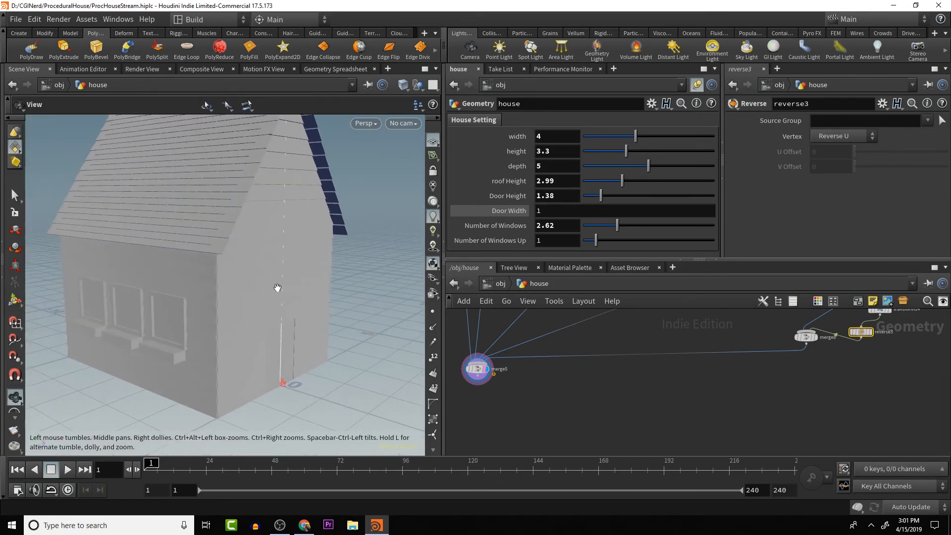
right_drag(277, 288, 236, 283)
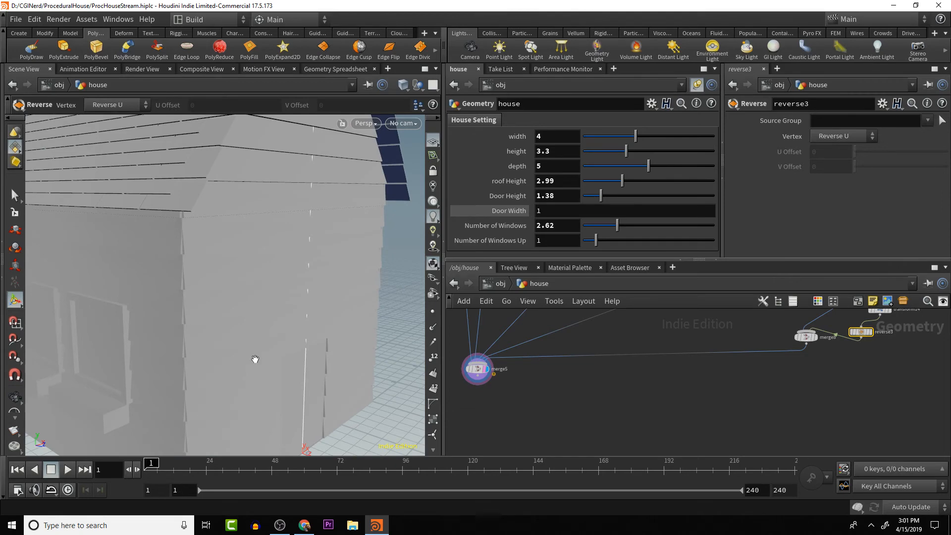
drag(255, 359, 240, 259)
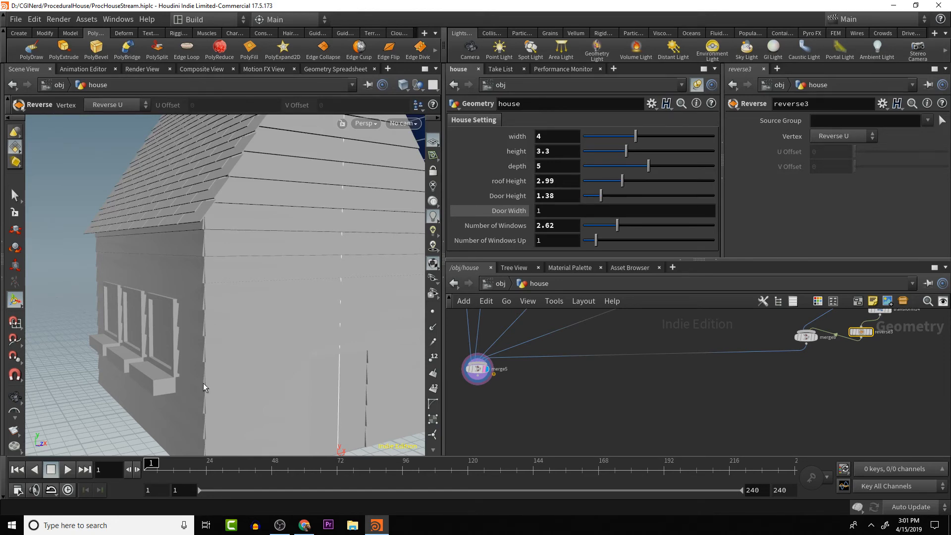
drag(203, 382, 203, 292)
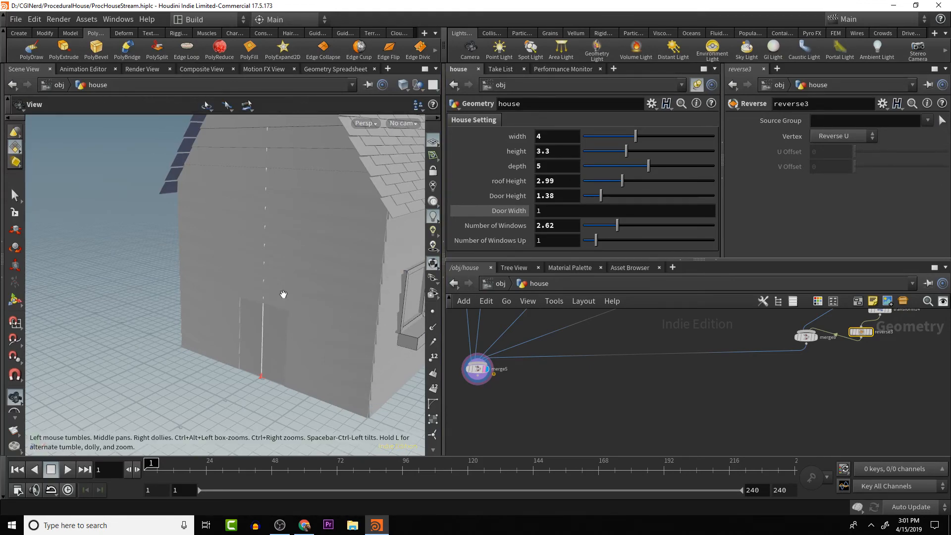
drag(348, 325, 301, 300)
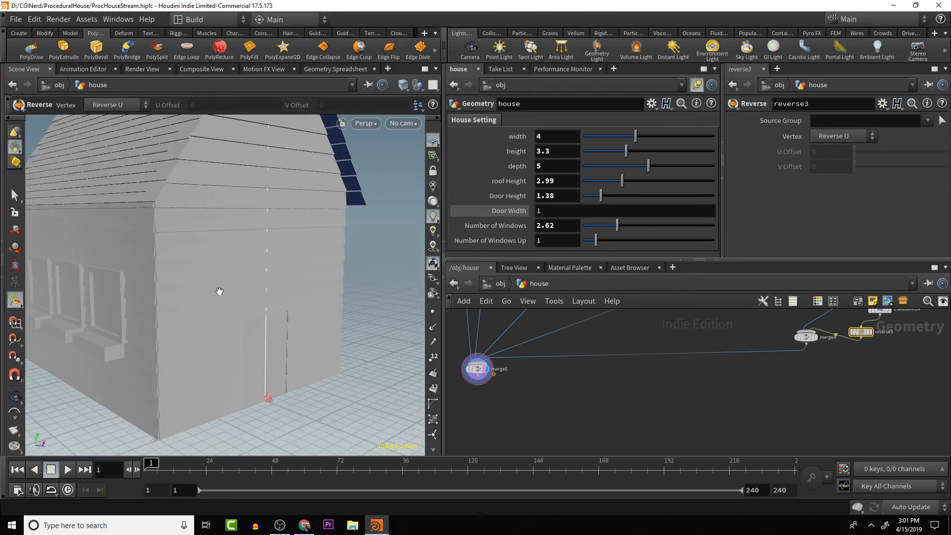
drag(218, 290, 282, 295)
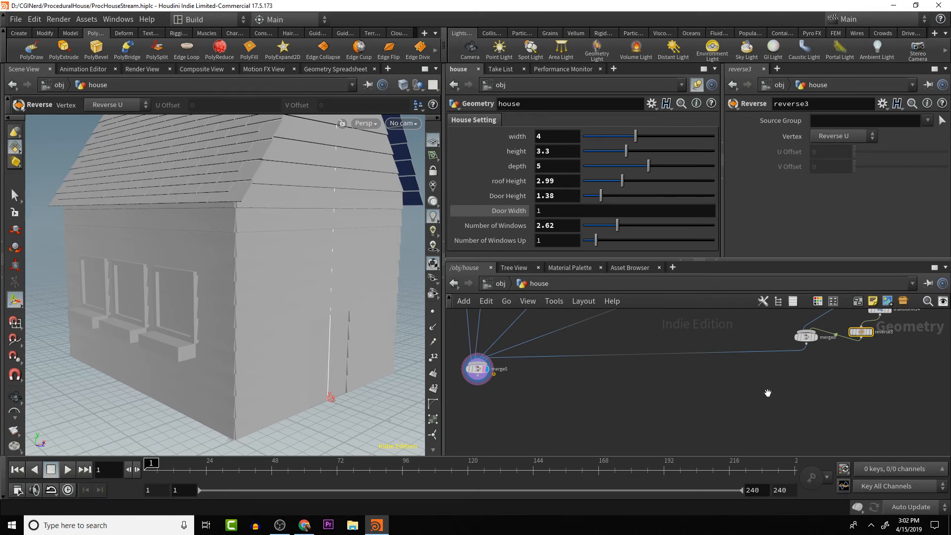
- Place a new Box node in the free network space beside the final merge node
middle_drag(767, 393, 792, 371)
scroll(756, 427, down, 5)
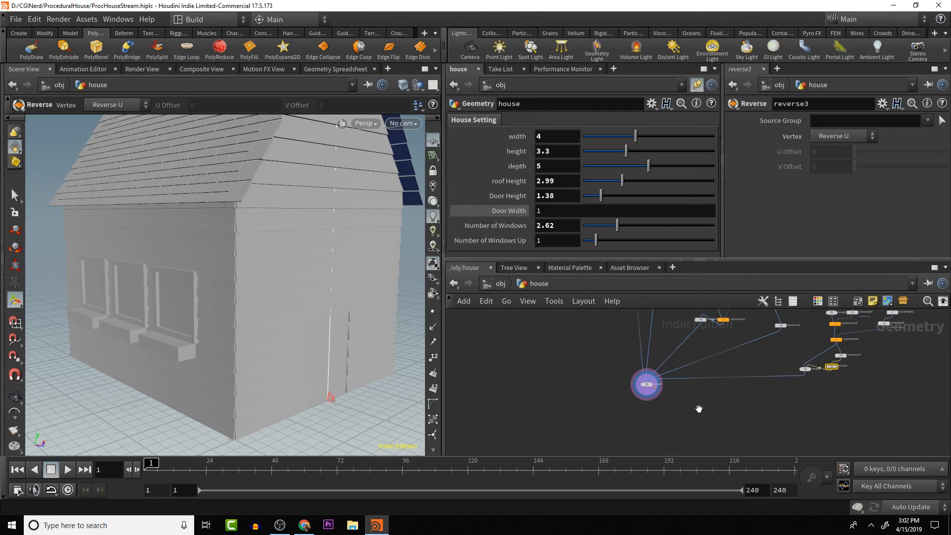
middle_drag(687, 411, 747, 424)
scroll(746, 423, up, 2)
drag(699, 389, 703, 418)
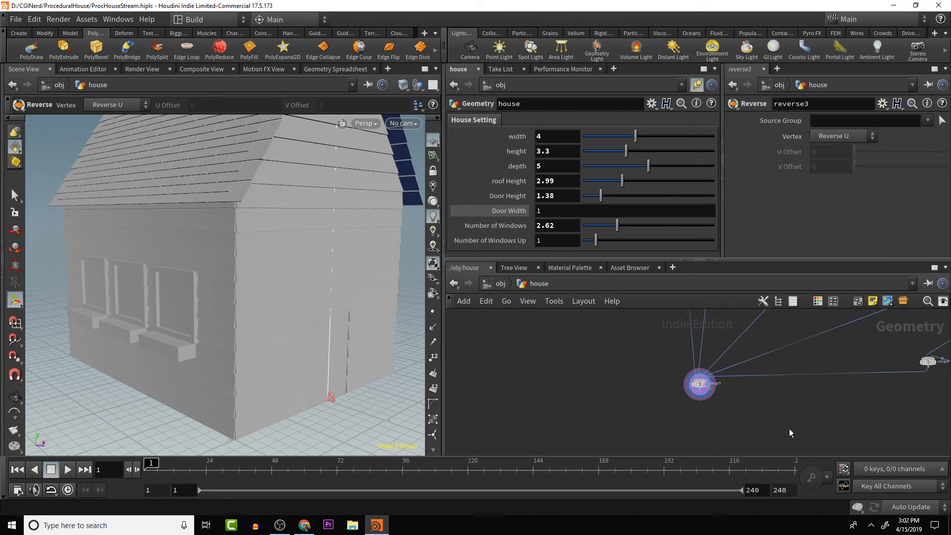
key(Tab)
text(box)
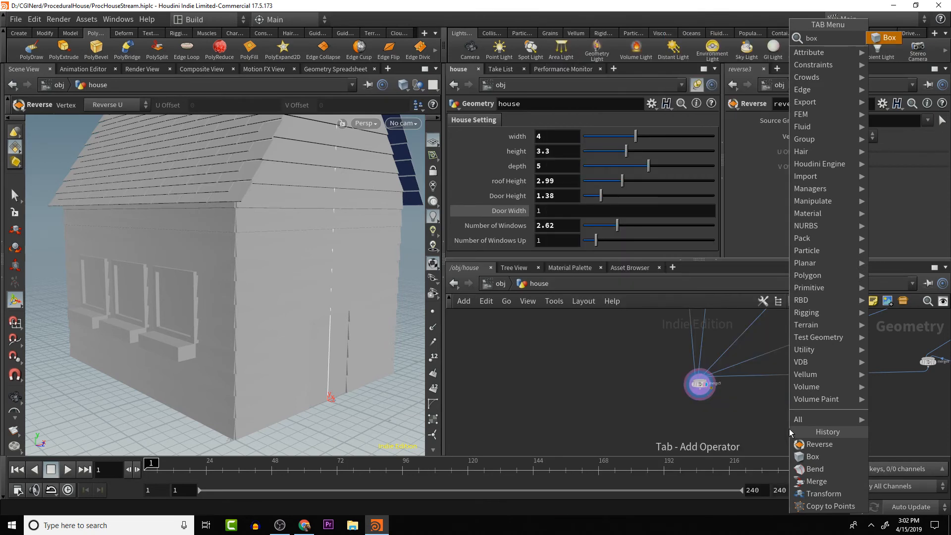
key(Return)
click(790, 430)
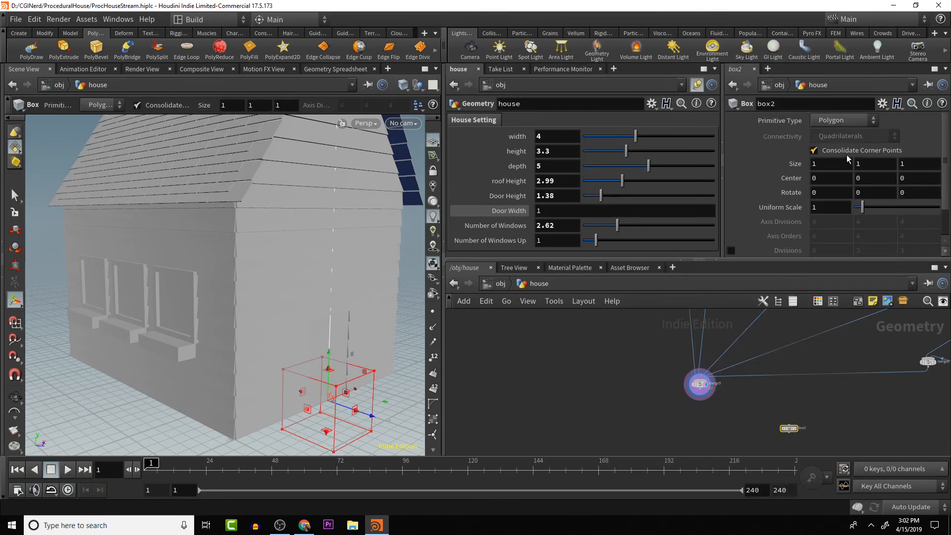
- Set the new box's X size and Z size to 0.1 to form a thin vertical post
double_click(837, 165)
text(.1)
key(Tab)
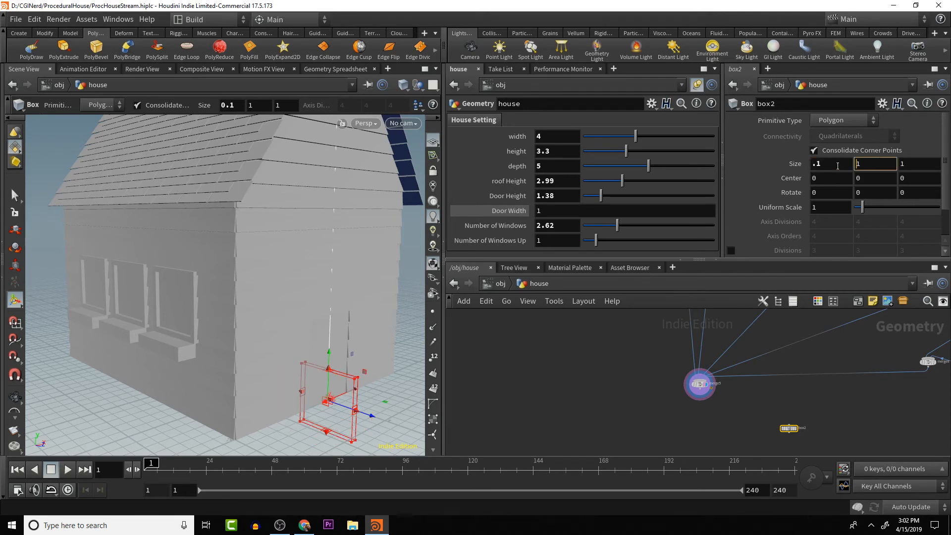
key(Tab)
text(.1)
key(Tab)
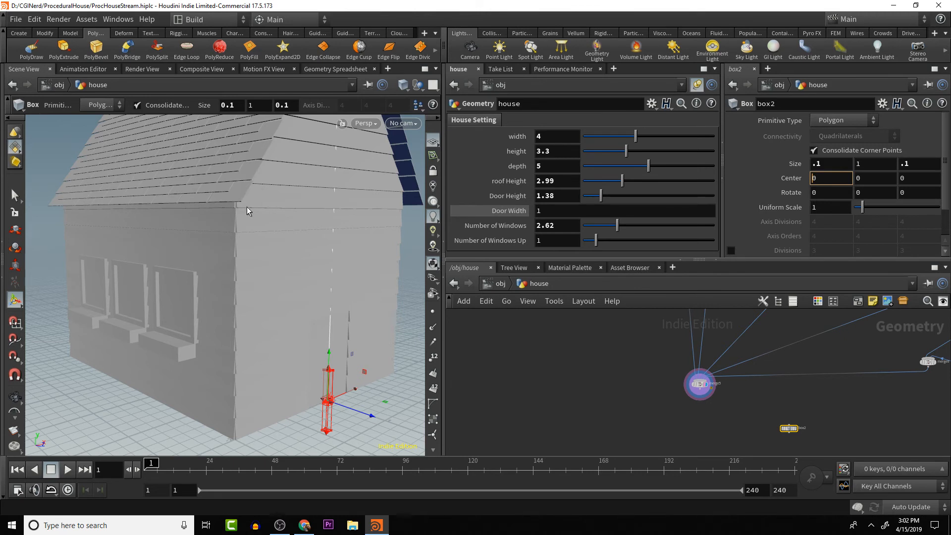
- Link the box's Y size to the house's height parameter with a relative reference
double_click(564, 149)
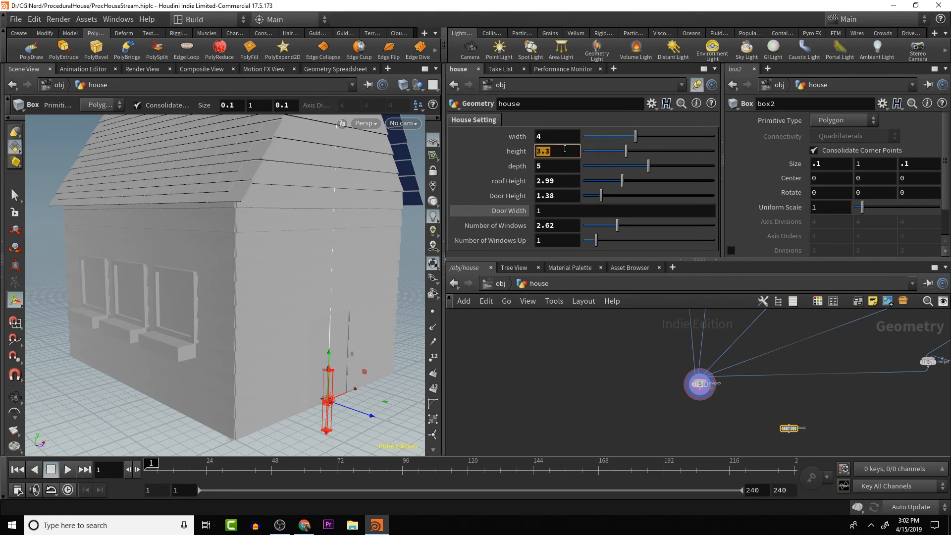
right_click(565, 149)
click(605, 230)
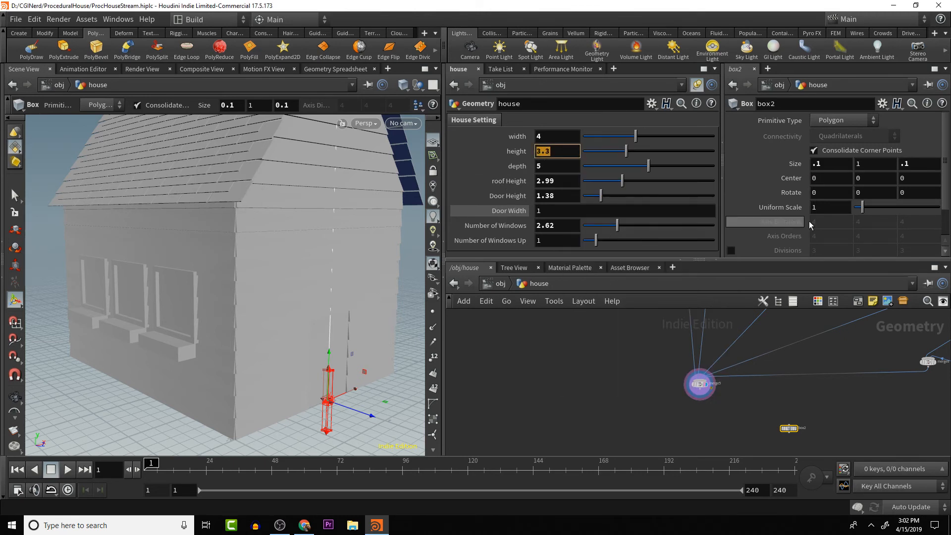
mouse_move(789, 429)
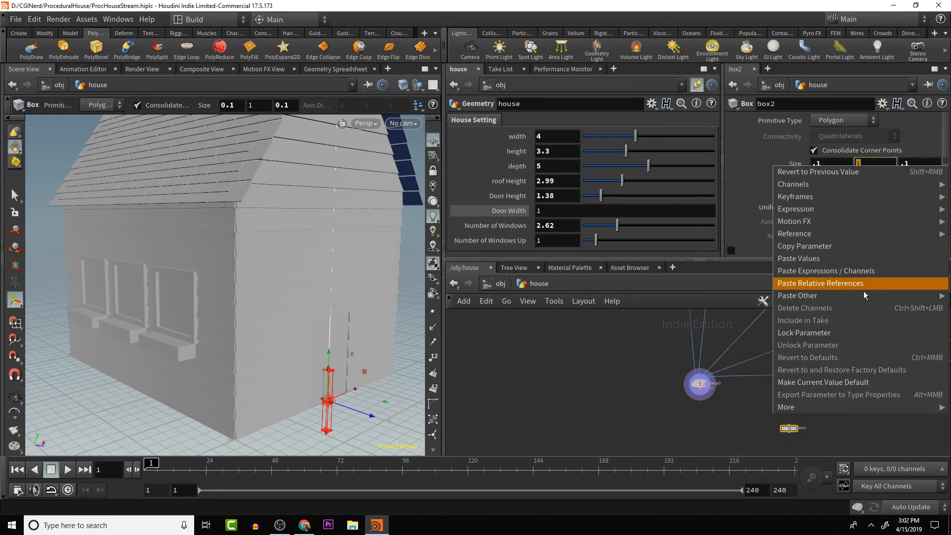
click(832, 283)
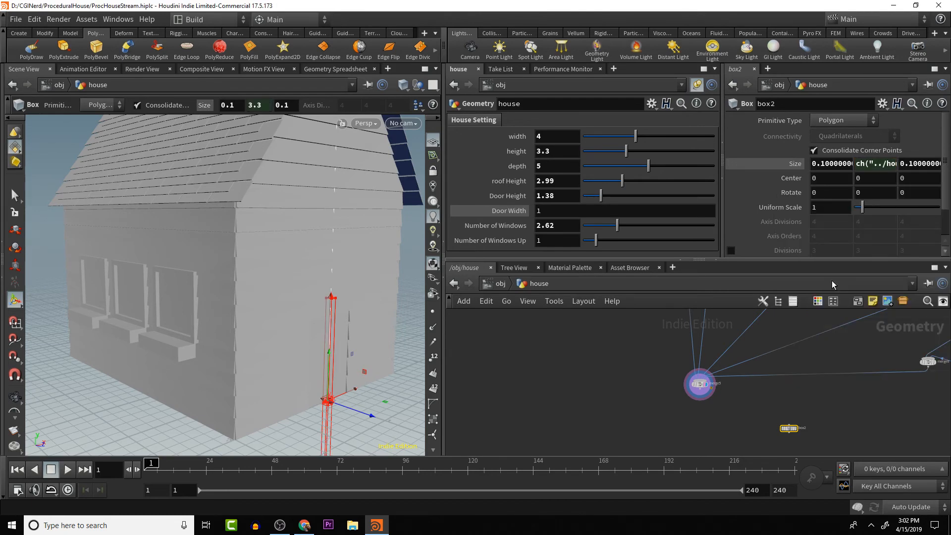
- Set the box's Y center to half its height with ch("sizey")*.5 and shift its node slightly in the network
alt+drag(347, 380, 145, 382)
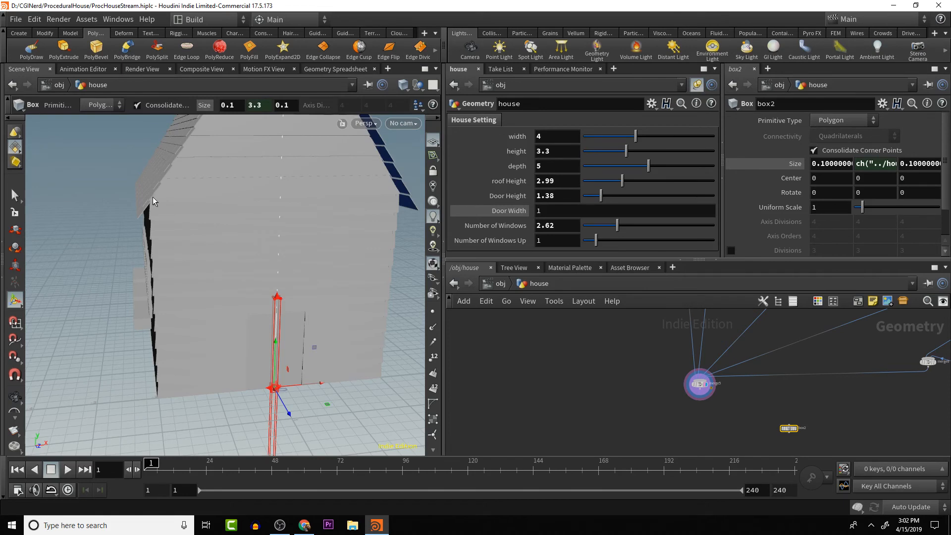
right_click(886, 164)
click(877, 247)
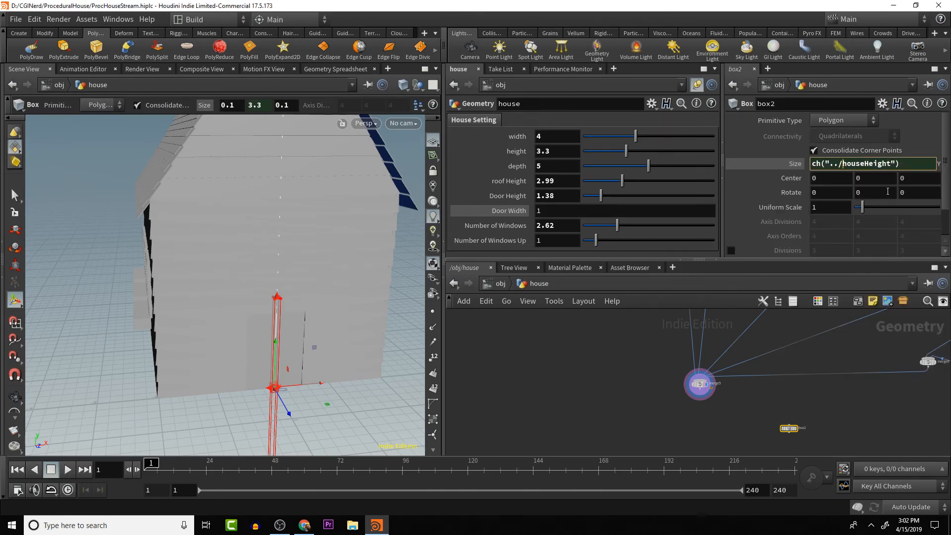
right_click(882, 175)
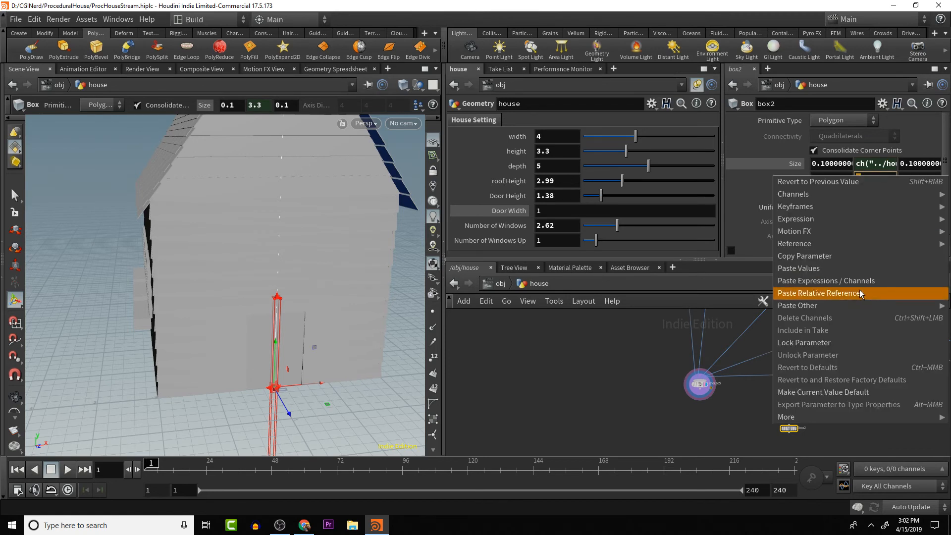
click(860, 293)
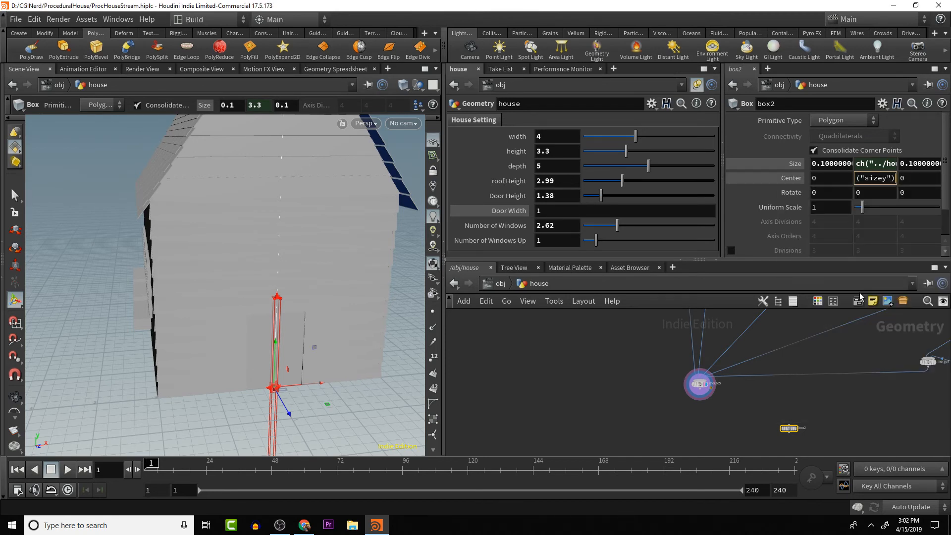
text(*.5)
key(Return)
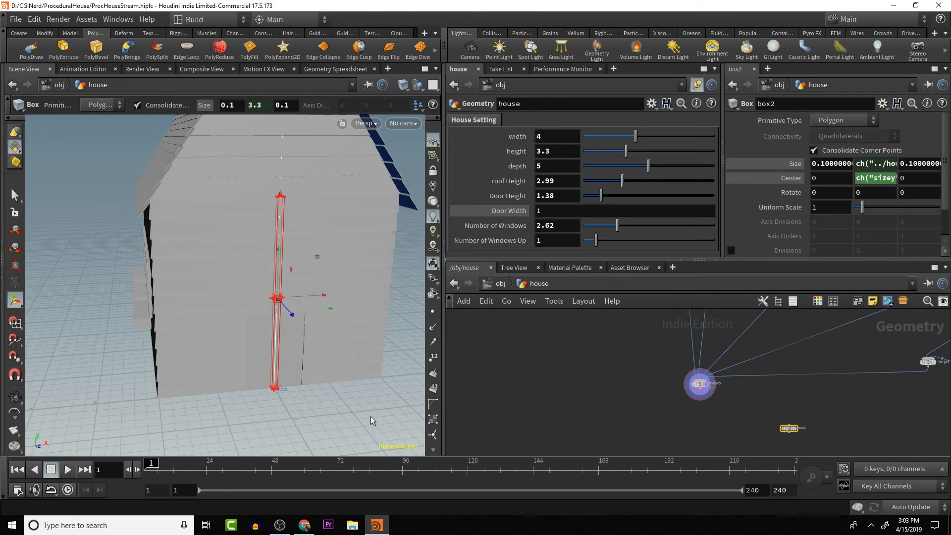
key(s)
alt+drag(334, 386, 372, 387)
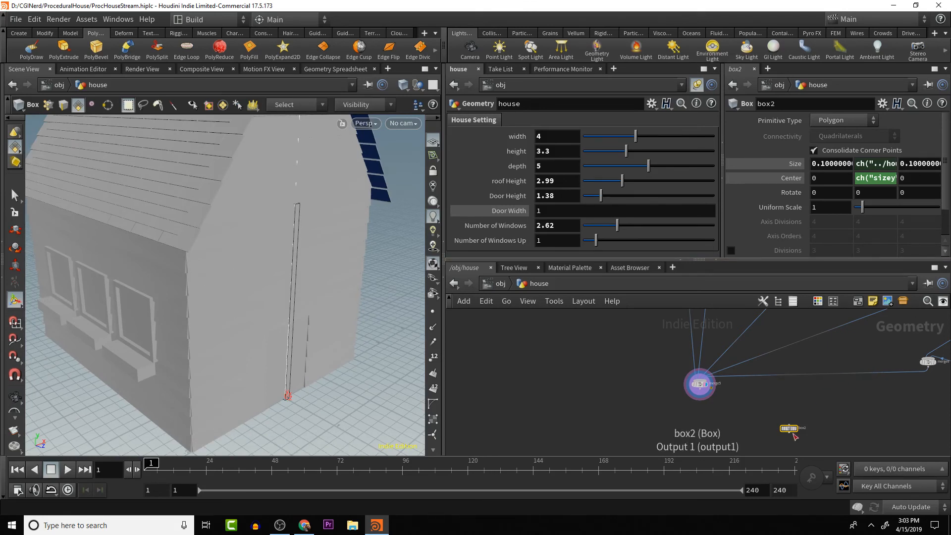
drag(789, 430, 818, 416)
click(822, 415)
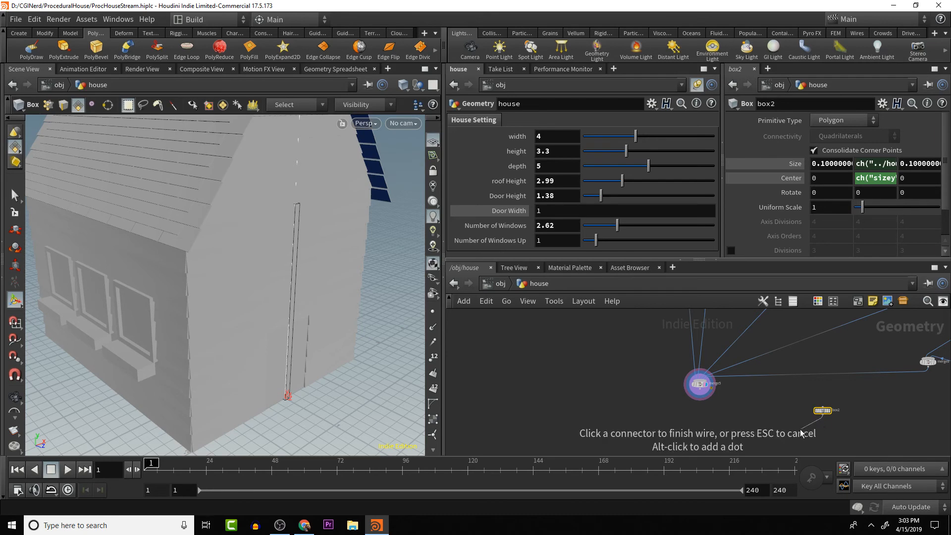
key(Tab)
text(tra)
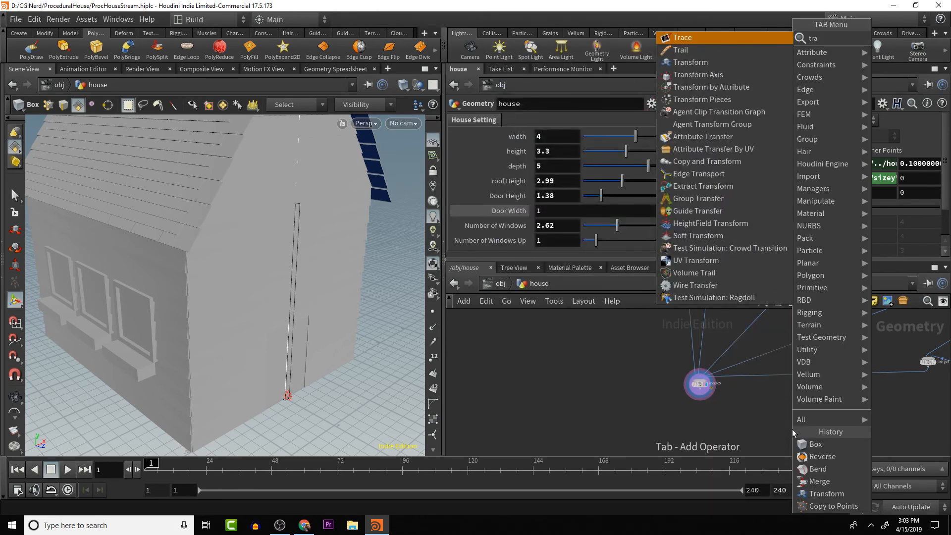
text(n)
key(Return)
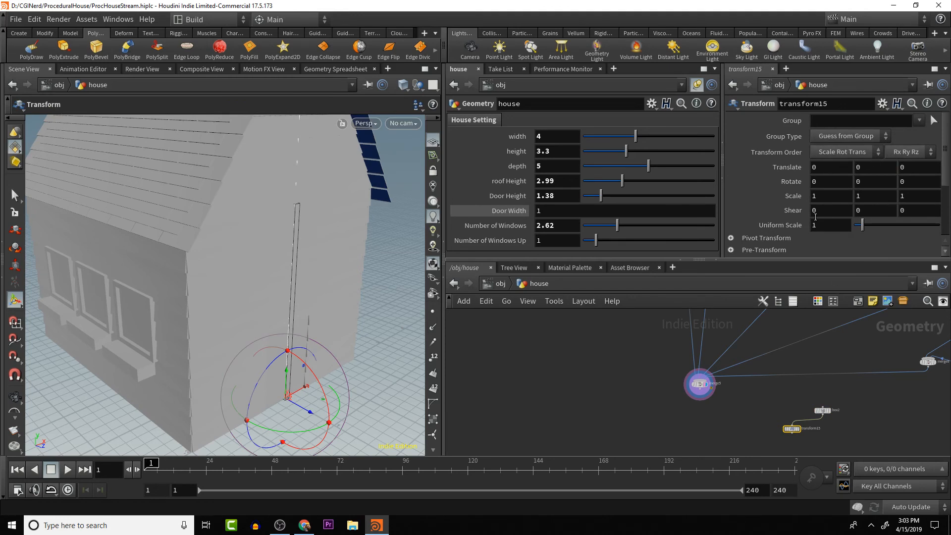
mouse_move(794, 433)
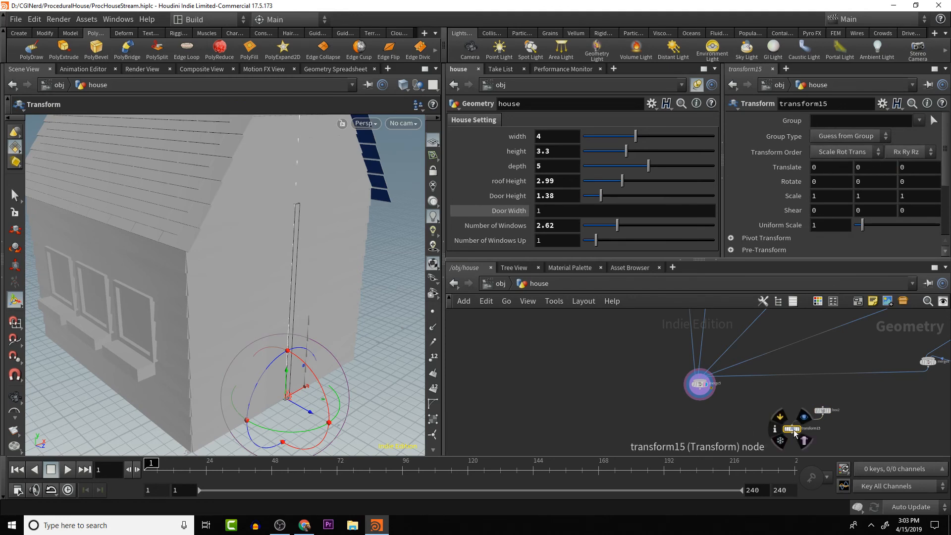
key(Delete)
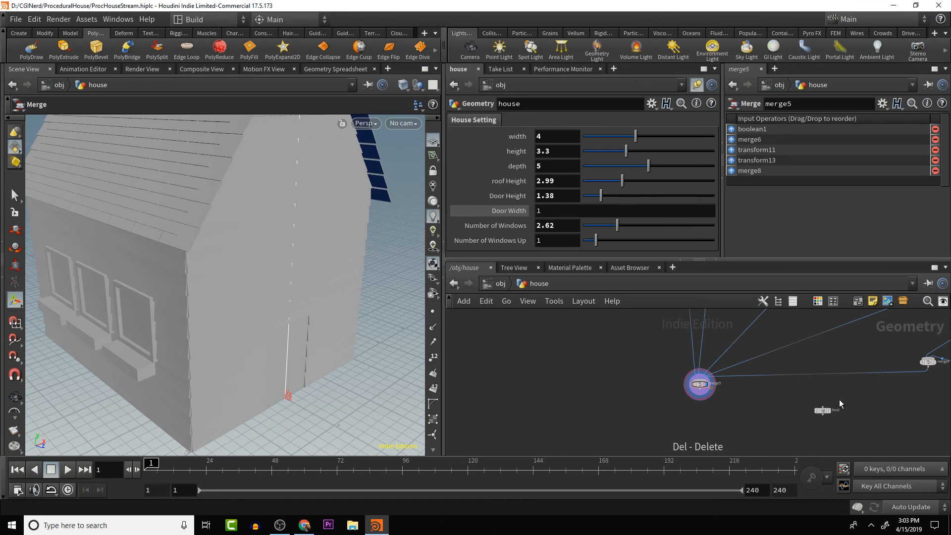
- Set the box's X center to half the house width with the relative reference ch("../houseWidth")*.5 and nudge its node in the network
click(823, 411)
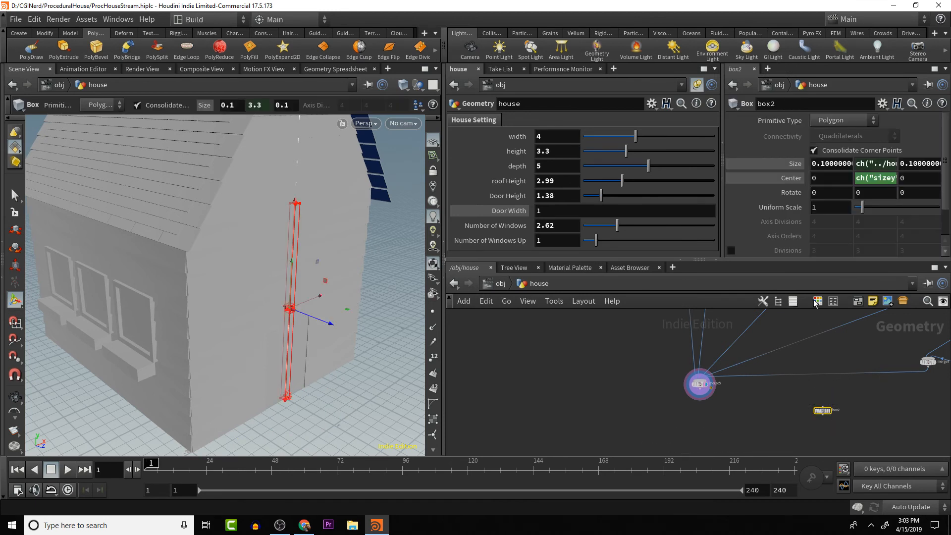
click(826, 177)
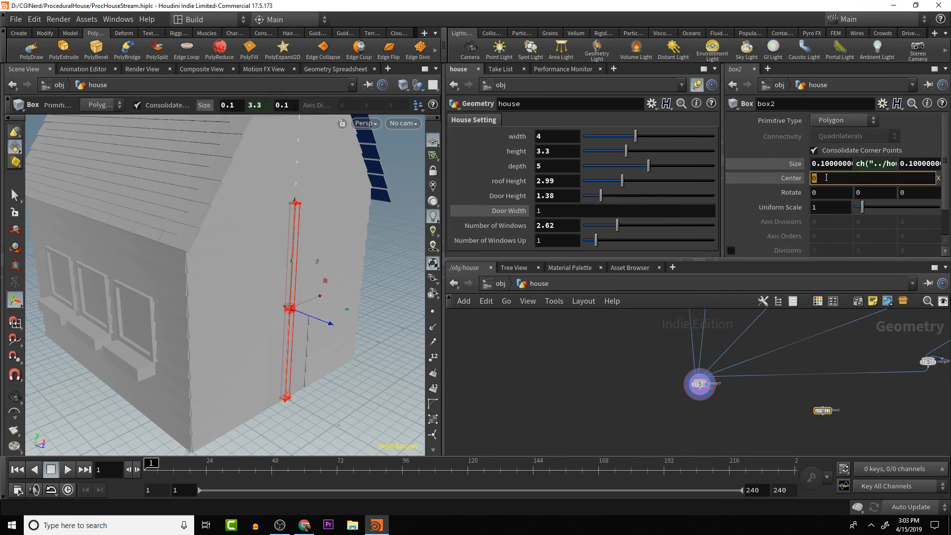
click(553, 137)
right_click(553, 137)
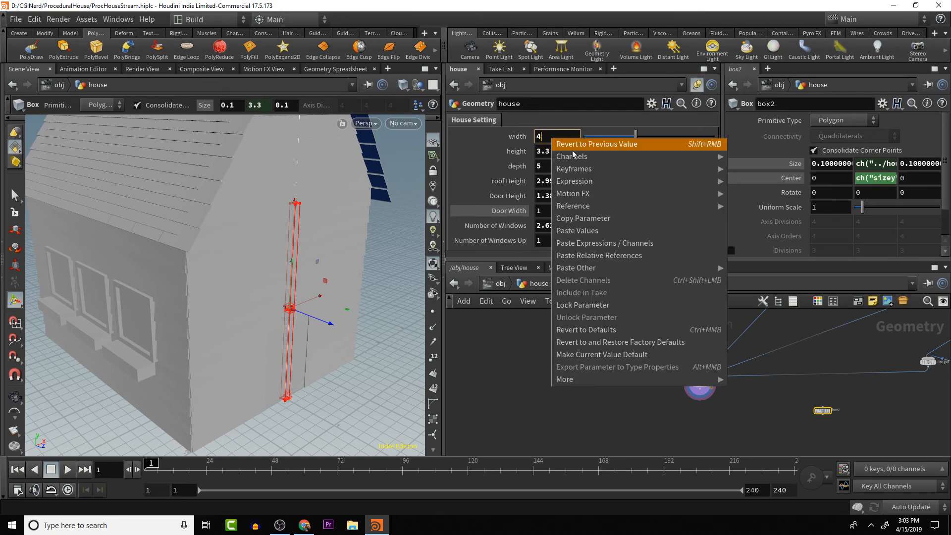
click(595, 219)
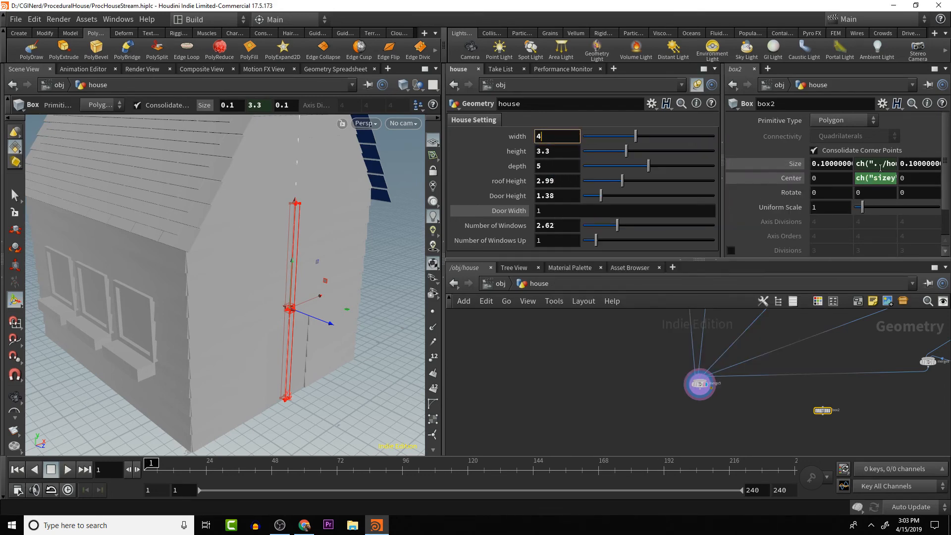
click(825, 178)
right_click(824, 178)
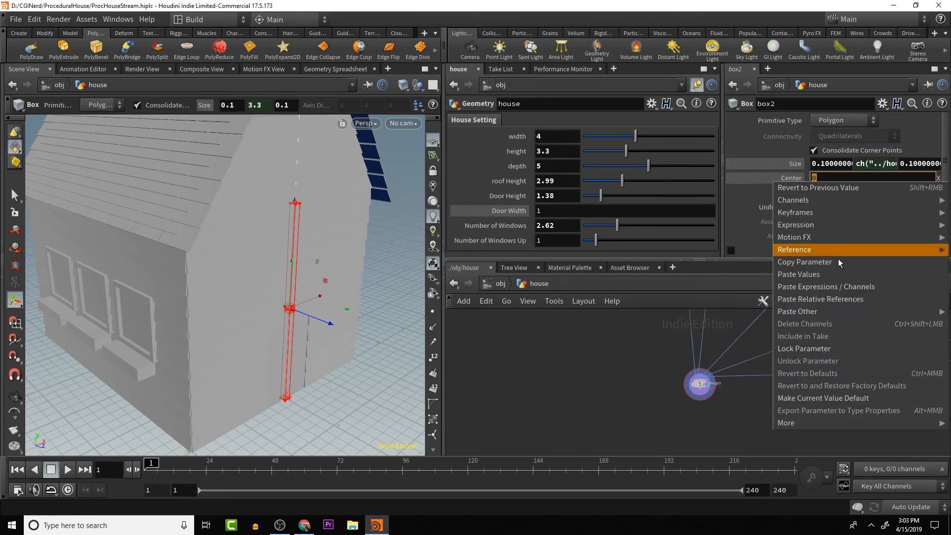
click(846, 299)
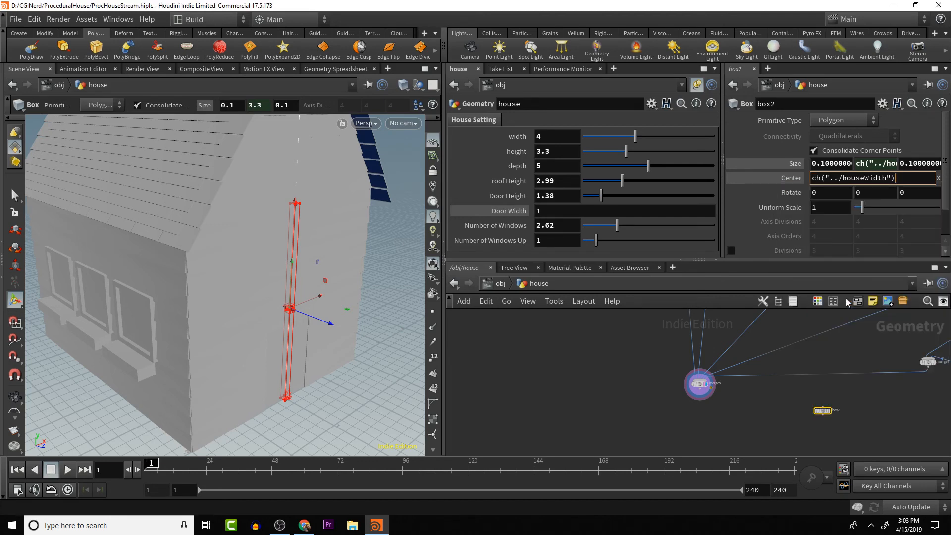
text(/2)
key(Return)
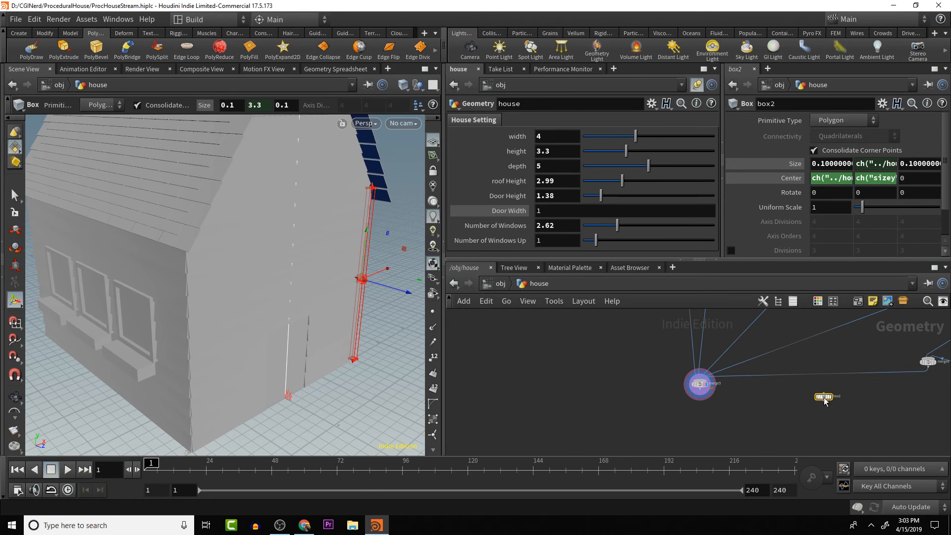
drag(823, 410, 824, 396)
- Duplicate the corner post box and negate the copy's X center to -ch("../houseWidth")*.5 for the opposite corner
mouse_move(824, 398)
key(ctrl+c)
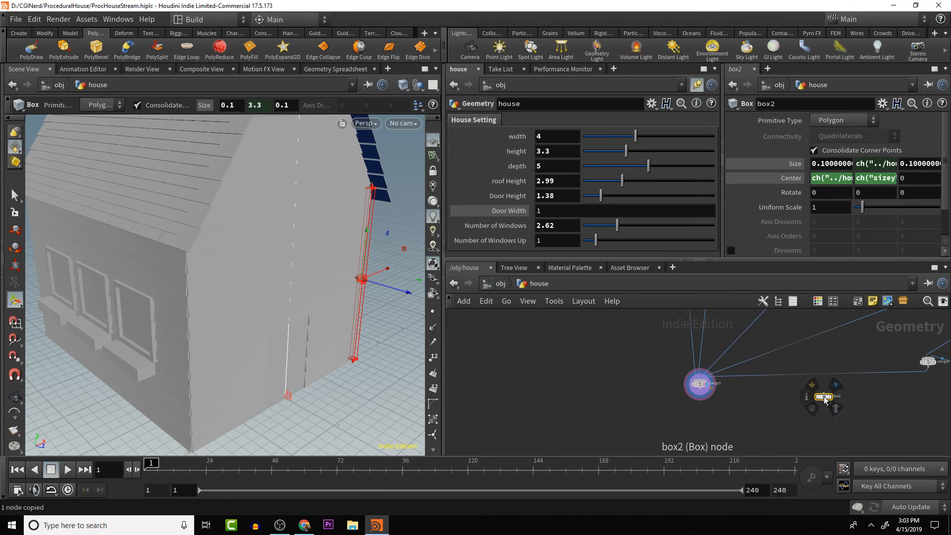
key(ctrl+v)
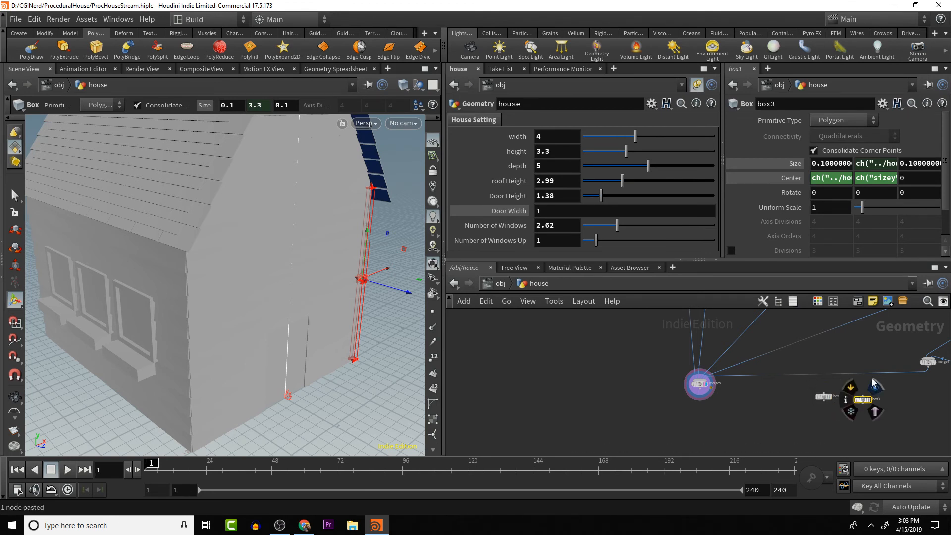
click(841, 178)
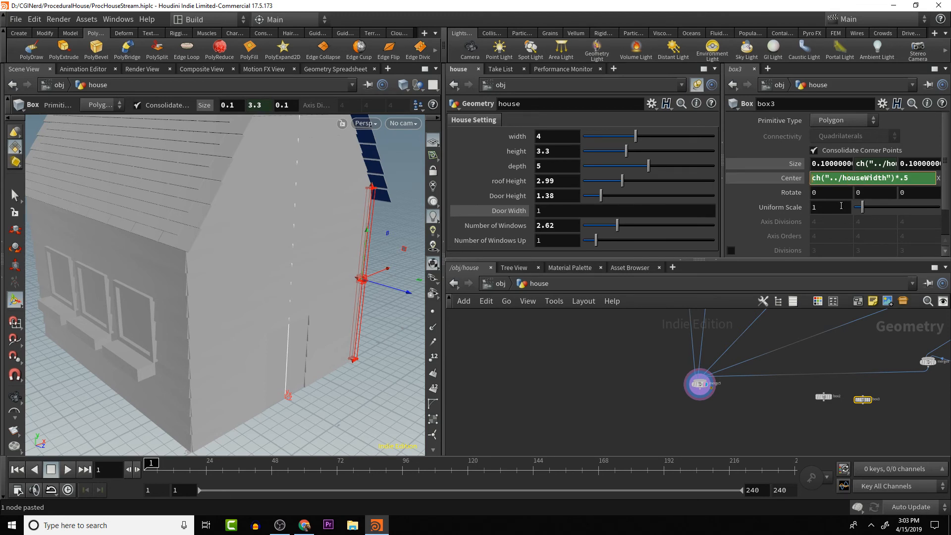
text(-)
key(Return)
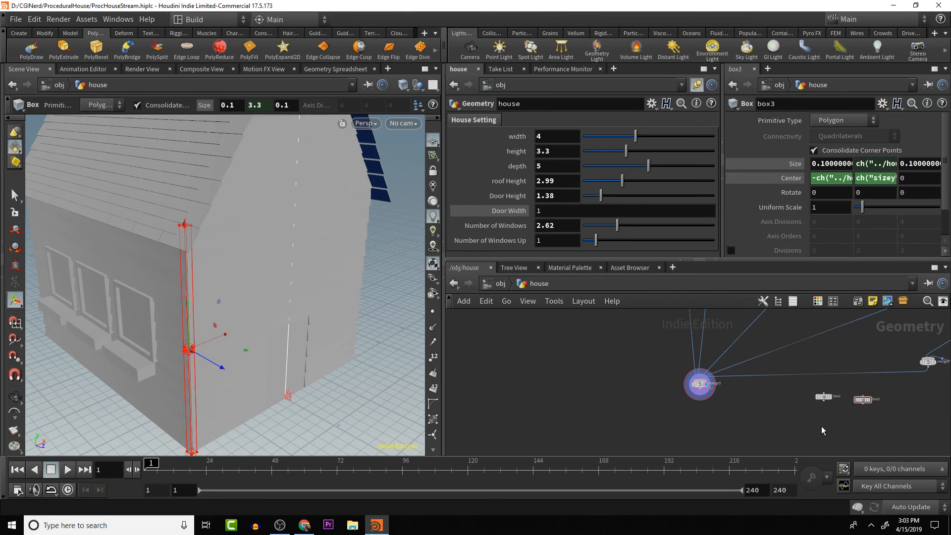
- Add a Merge node below the two post boxes, combine them in it, and connect it to the final house merge
key(Tab)
text(merge)
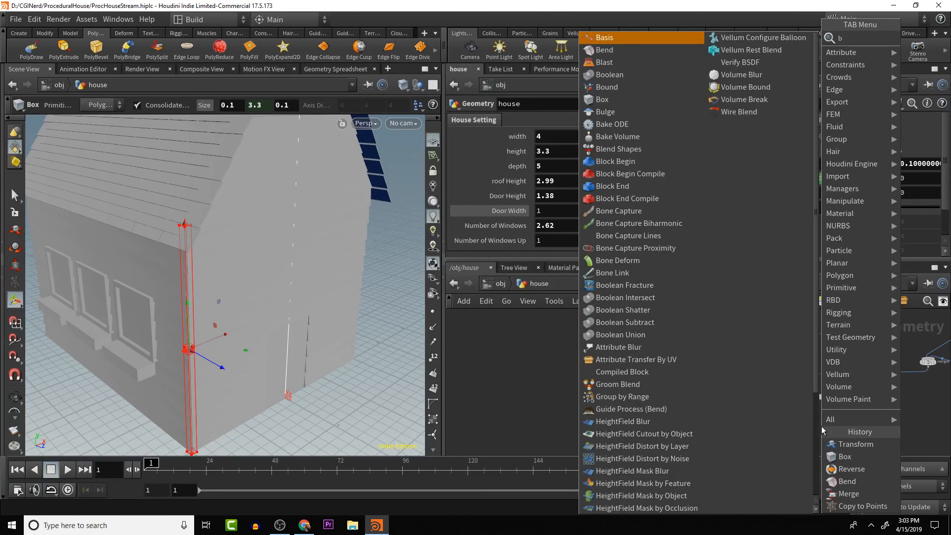
key(Return)
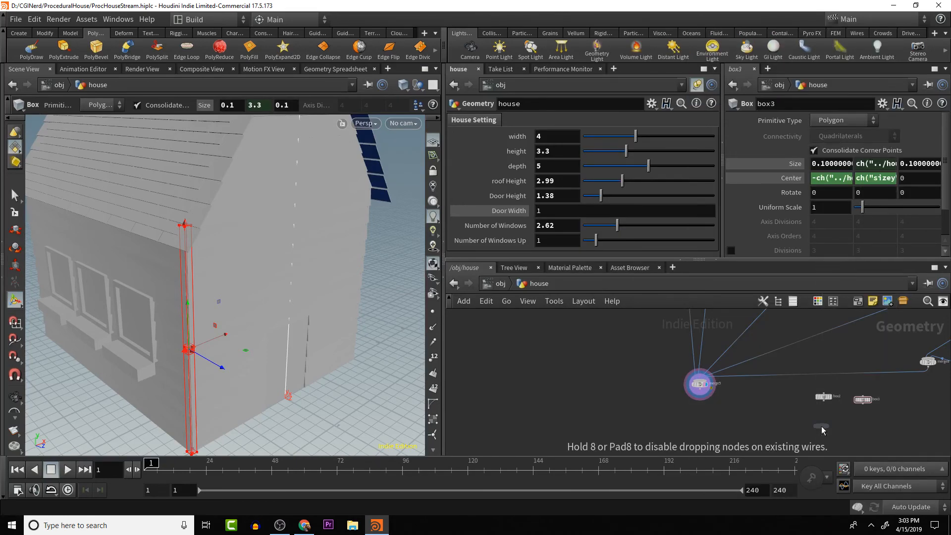
click(822, 430)
drag(824, 402, 699, 383)
key(Escape)
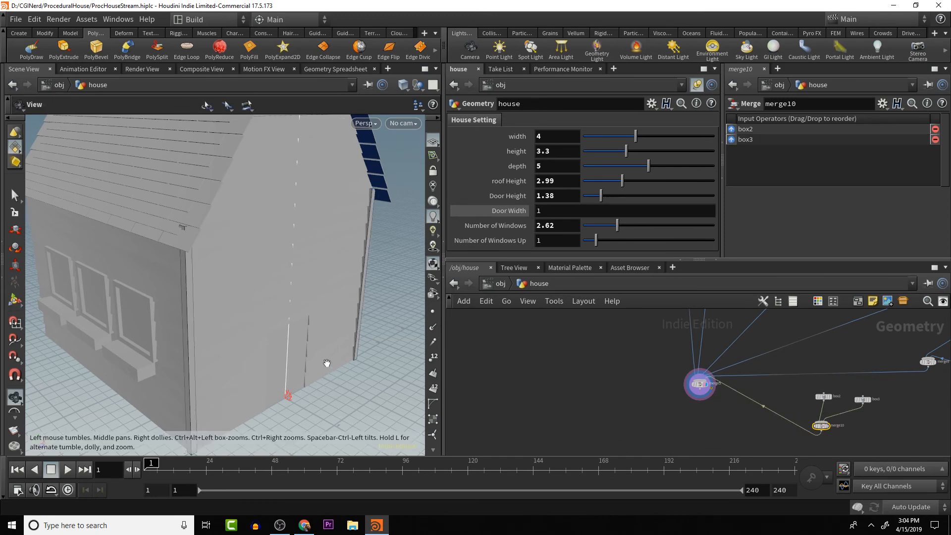
- Examine the front corner posts and check how their upper ends meet the roof edges
drag(327, 363, 242, 359)
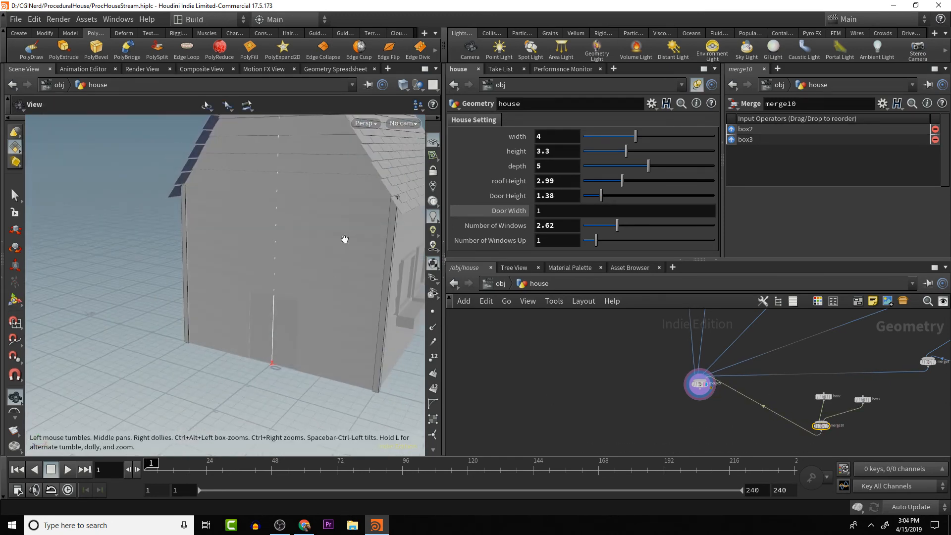
middle_drag(396, 198, 366, 248)
drag(337, 272, 395, 251)
key(Escape)
scroll(372, 275, up, 5)
key(Return)
key(Escape)
key(Return)
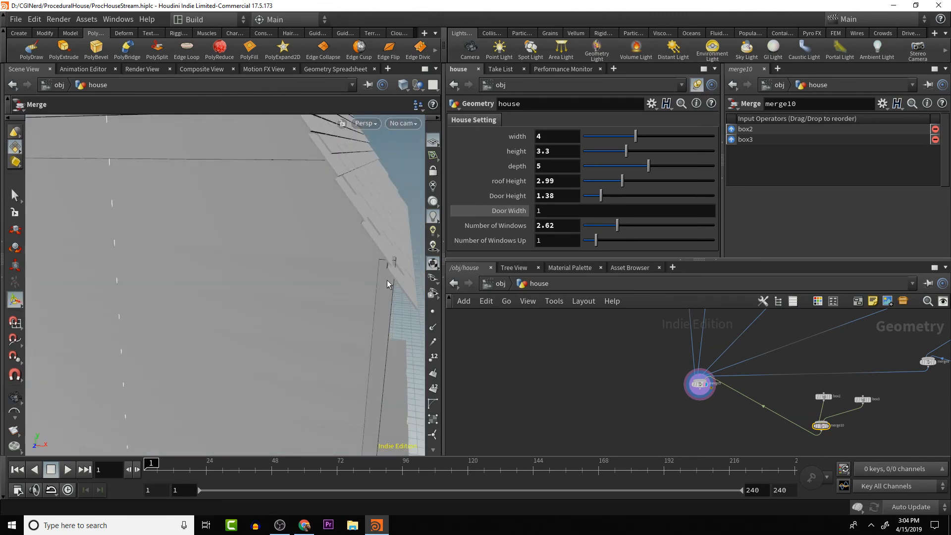
alt+drag(388, 284, 408, 251)
mouse_move(383, 283)
alt+mouse_down()
mouse_move(346, 288)
mouse_move(374, 282)
alt+mouse_up()
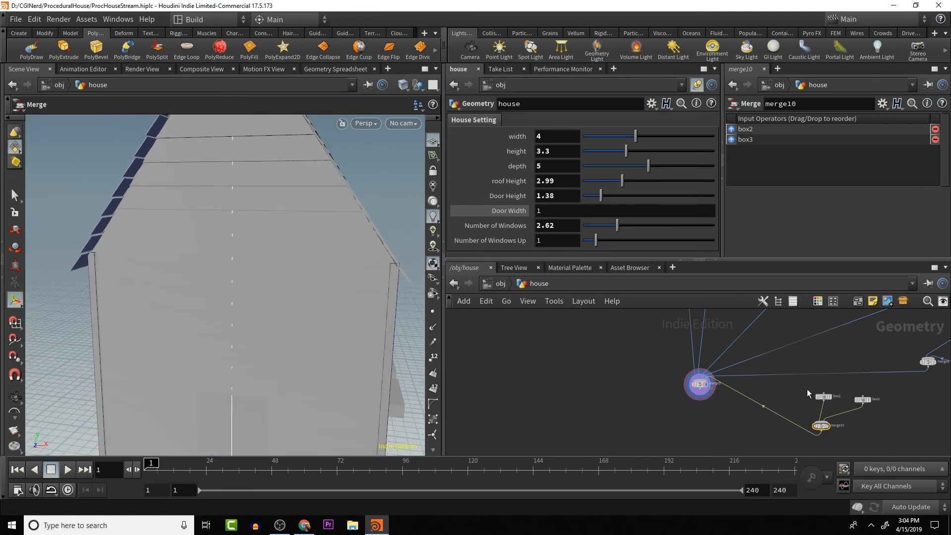
- Shorten the original post box by setting its Y size to ch("../houseHeight")-.05
click(824, 397)
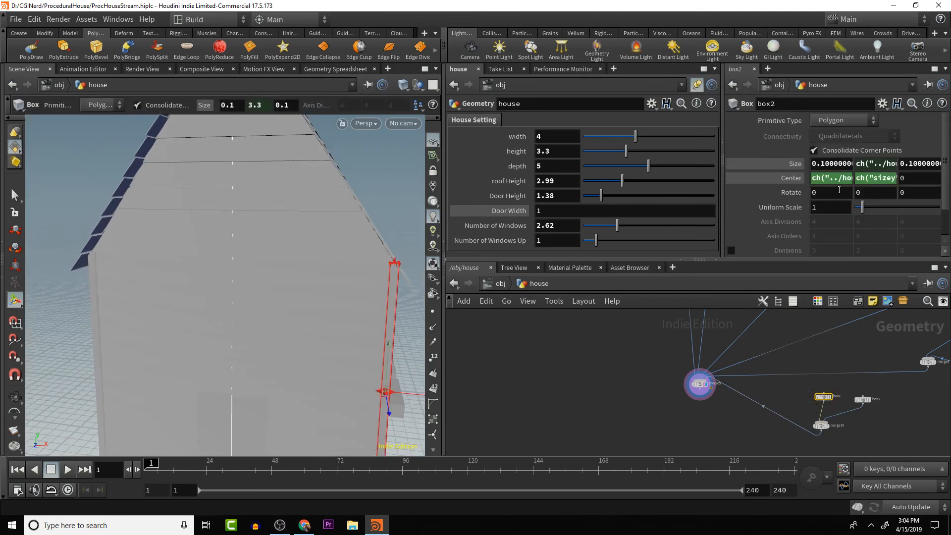
click(872, 163)
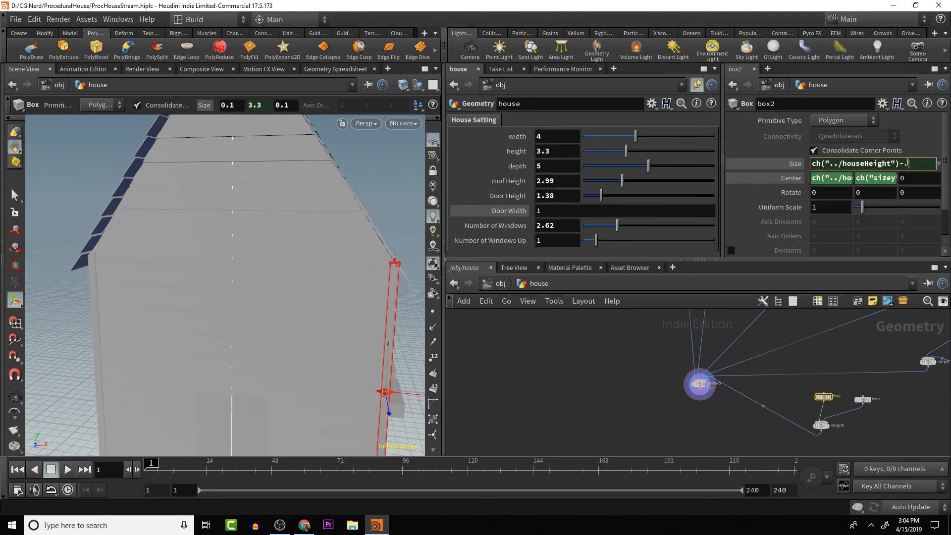
key(Return)
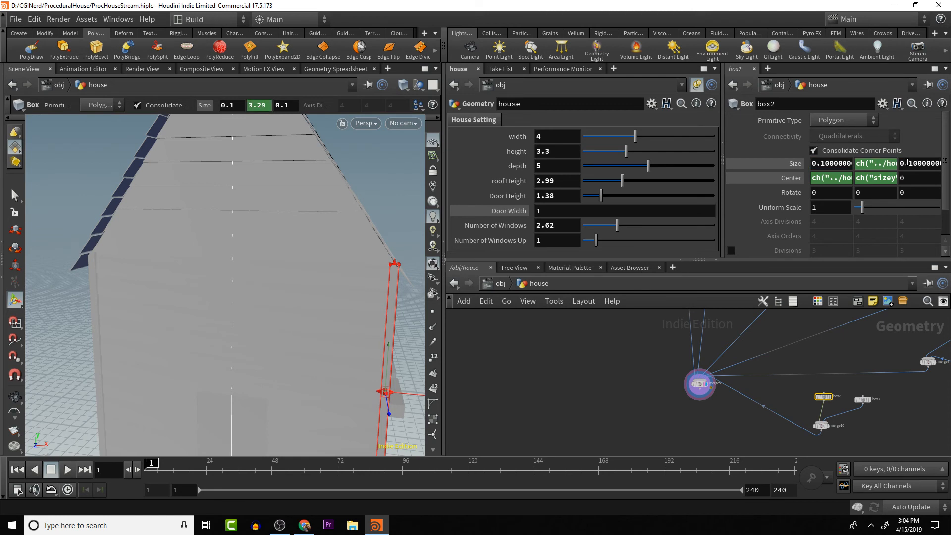
middle_drag(400, 206, 280, 235)
click(893, 164)
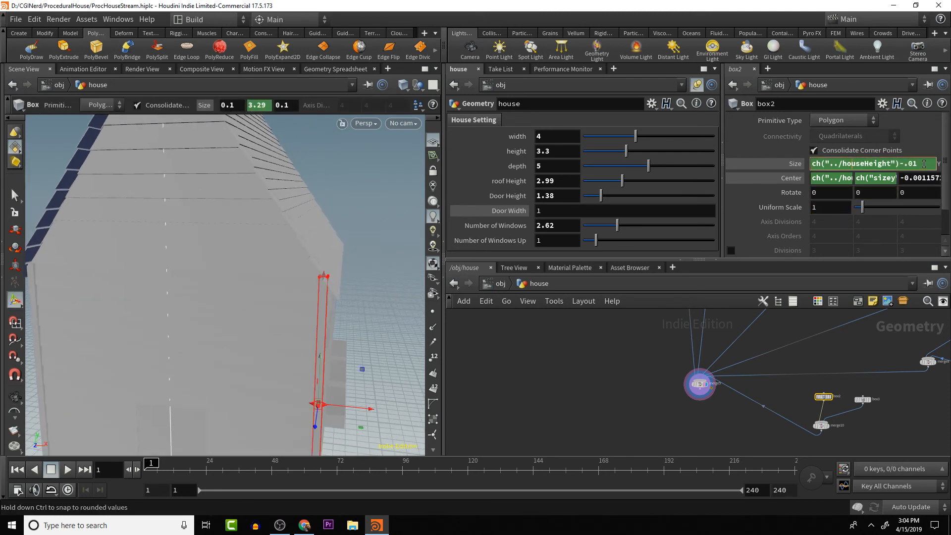
drag(912, 163, 924, 168)
text(5)
key(Return)
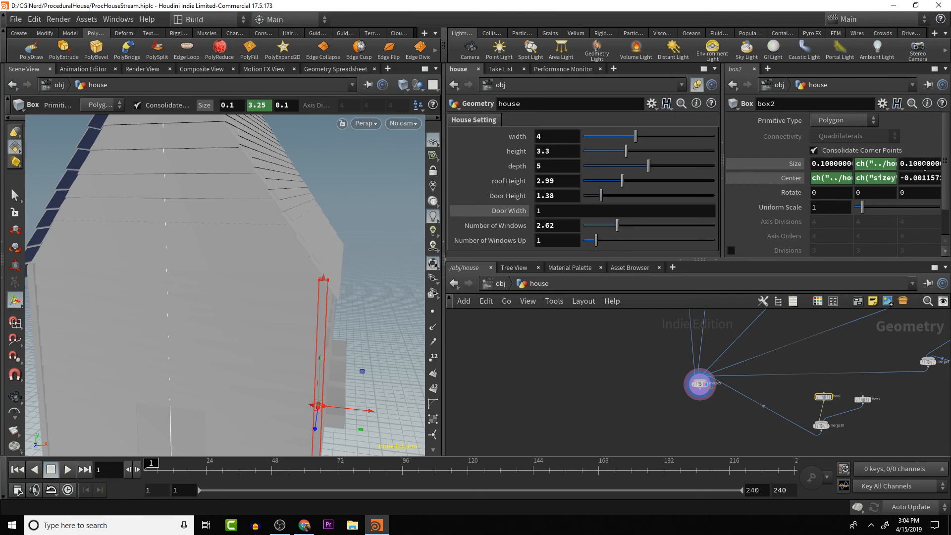
key(Escape)
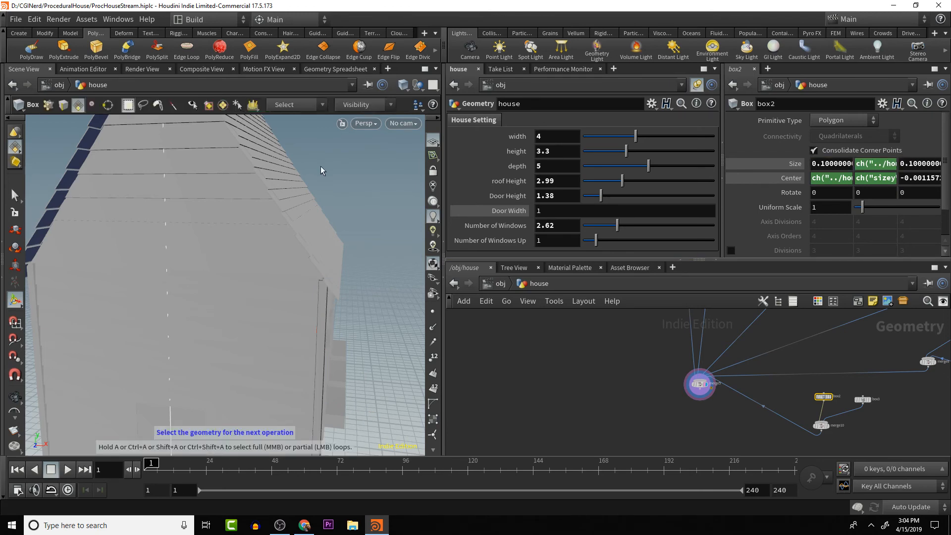
drag(319, 165, 352, 223)
key(Return)
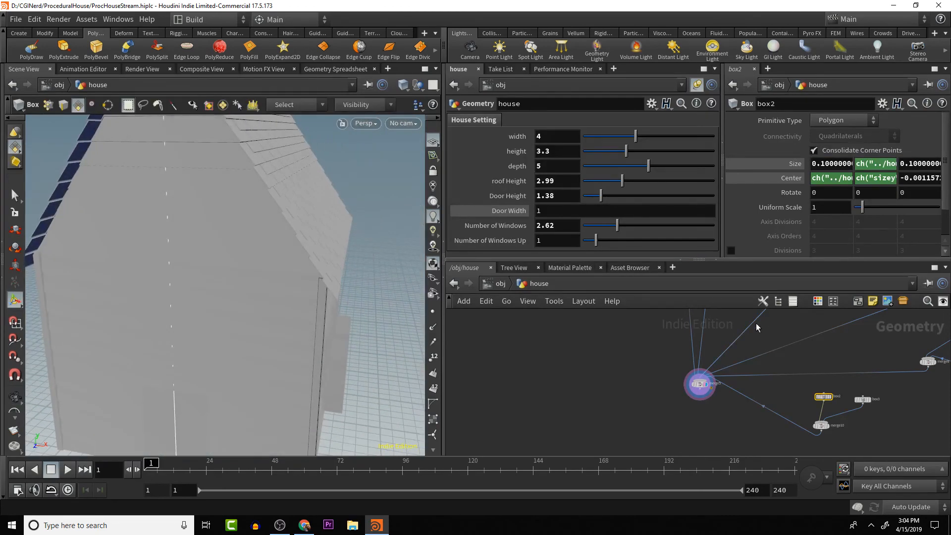
- Try to reuse an expression from the original post, ch("sizey")*.5, as the duplicate post's Y size
click(882, 178)
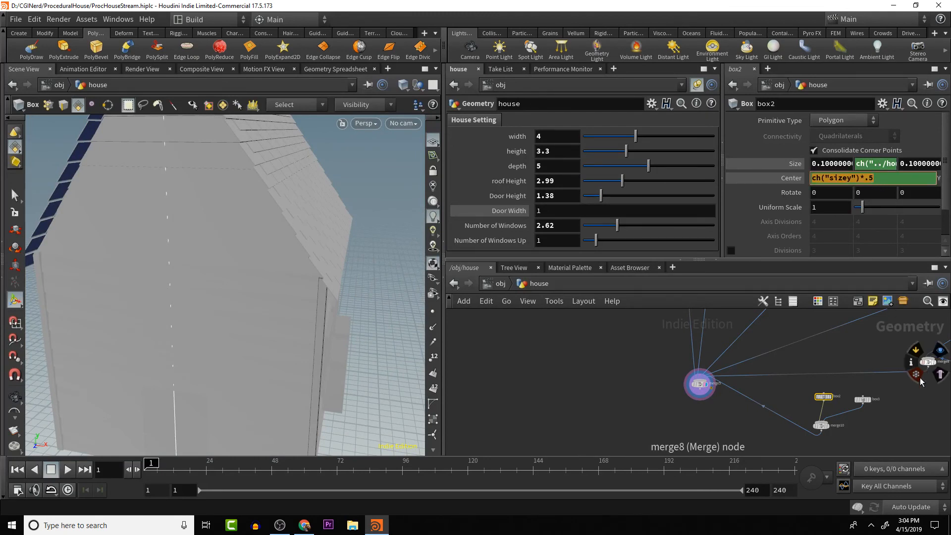
click(865, 400)
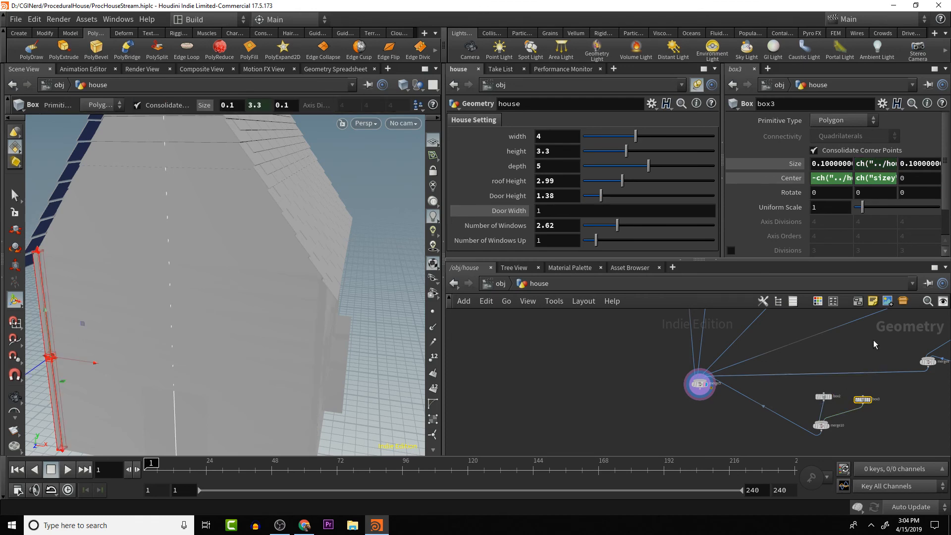
click(881, 164)
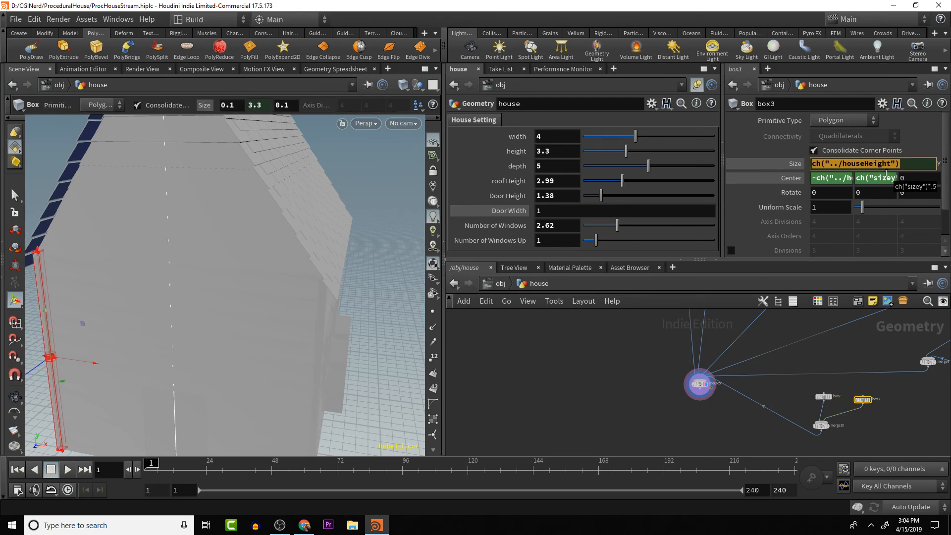
key(ctrl+v)
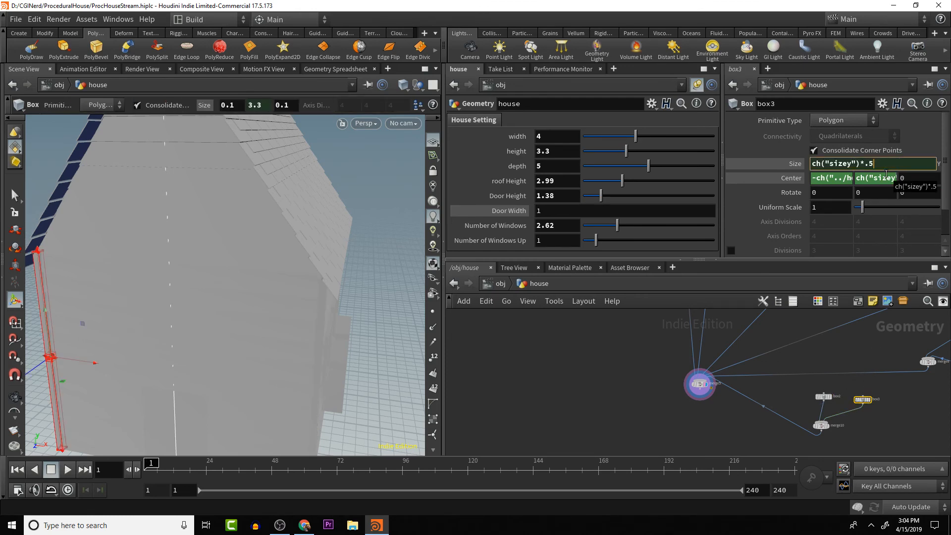
key(Return)
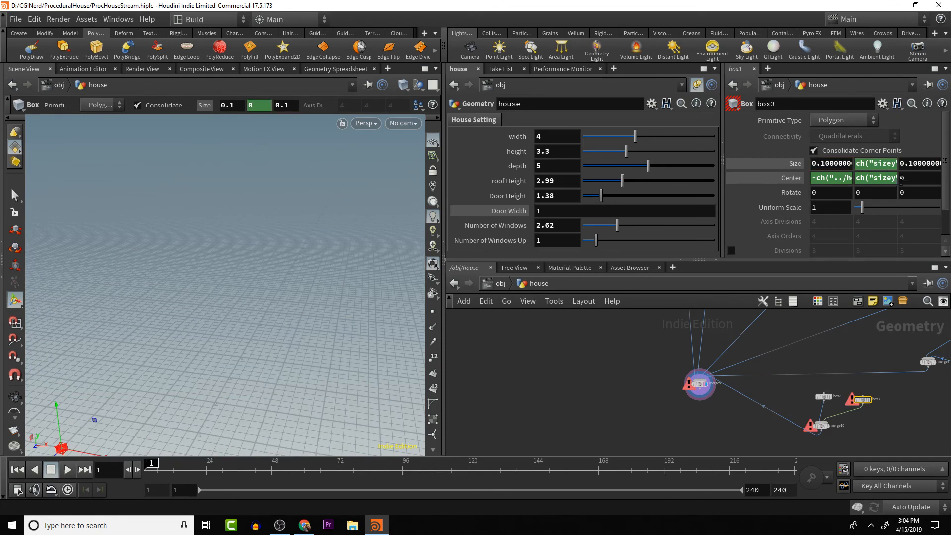
click(893, 164)
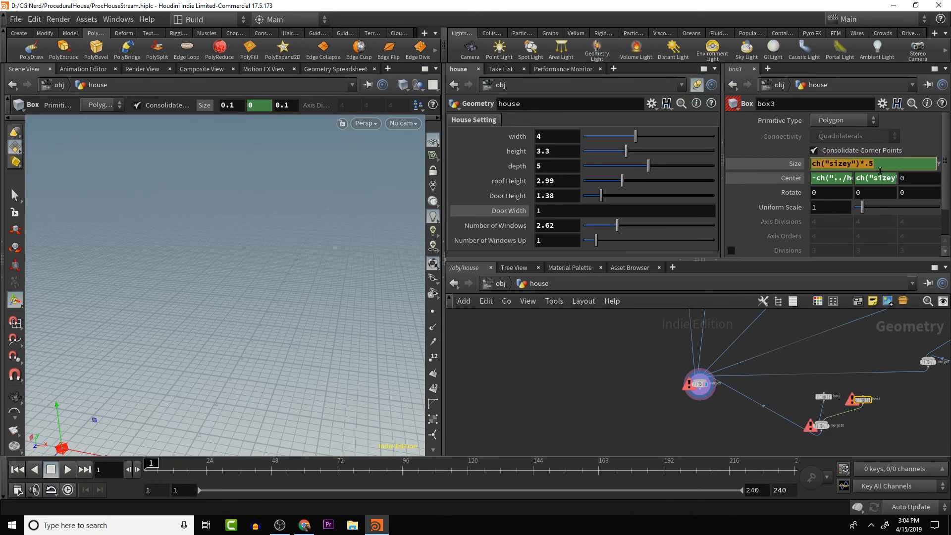
- Delete the old duplicate post and replace it with a fresh copy of the shortened post box beside the original
click(862, 401)
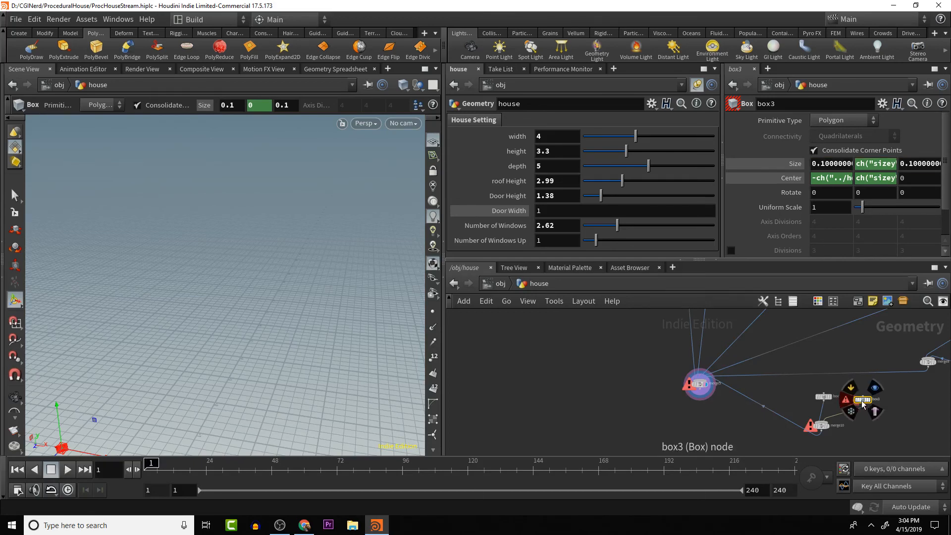
key(Delete)
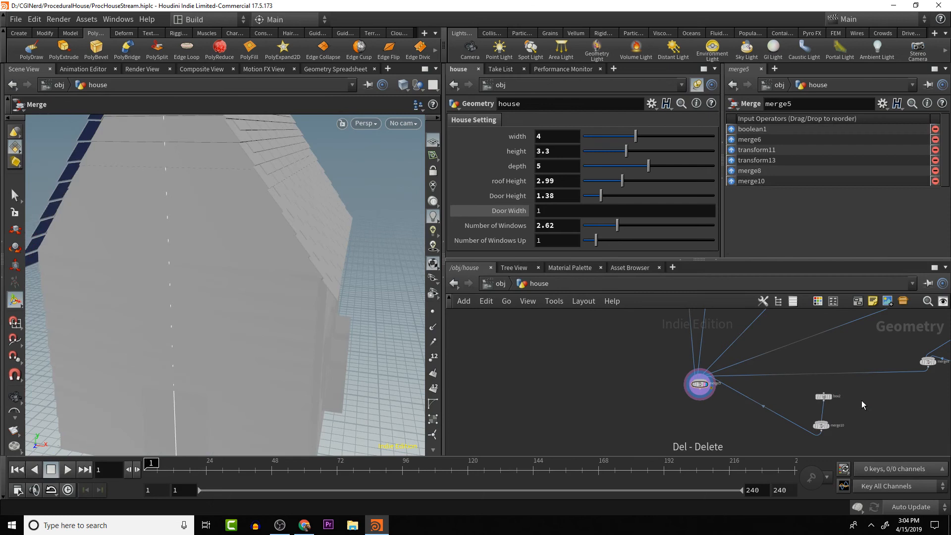
click(824, 397)
key(ctrl+c)
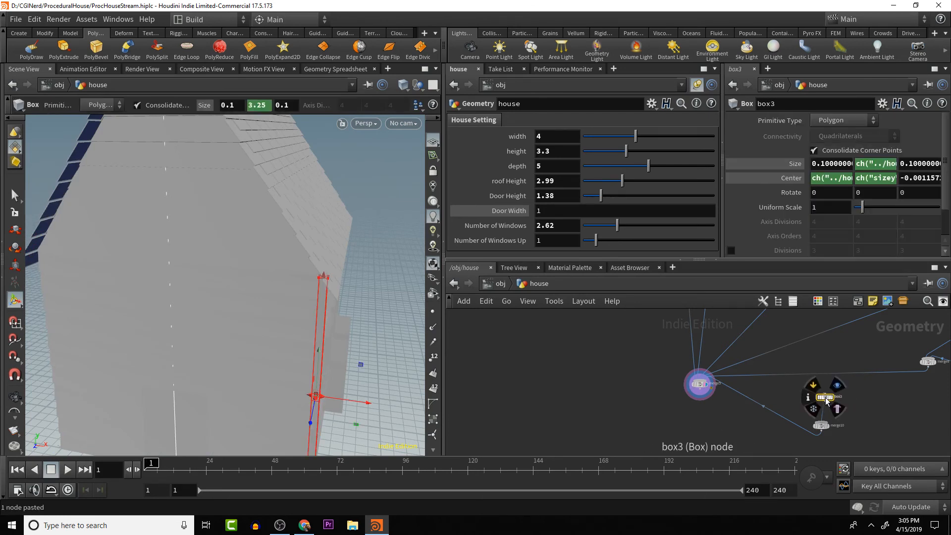
key(ctrl+v)
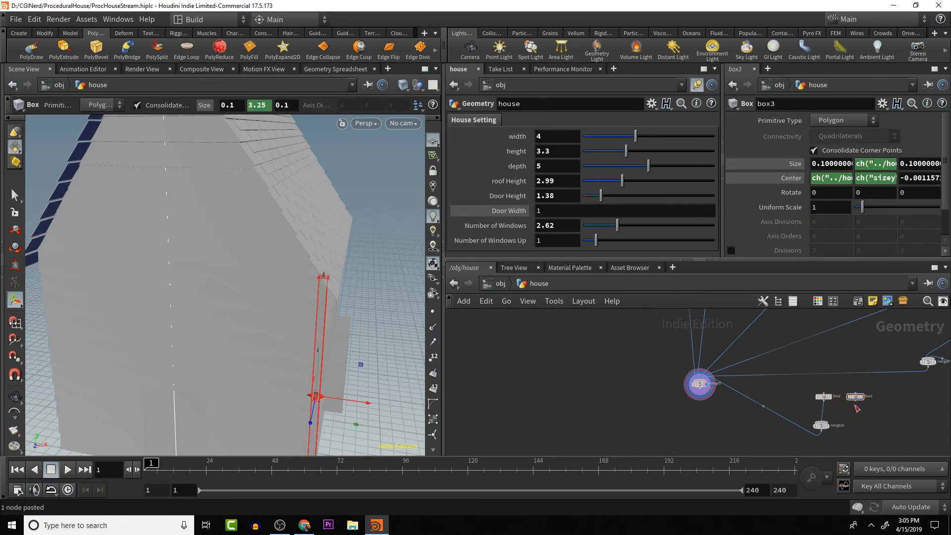
mouse_move(858, 400)
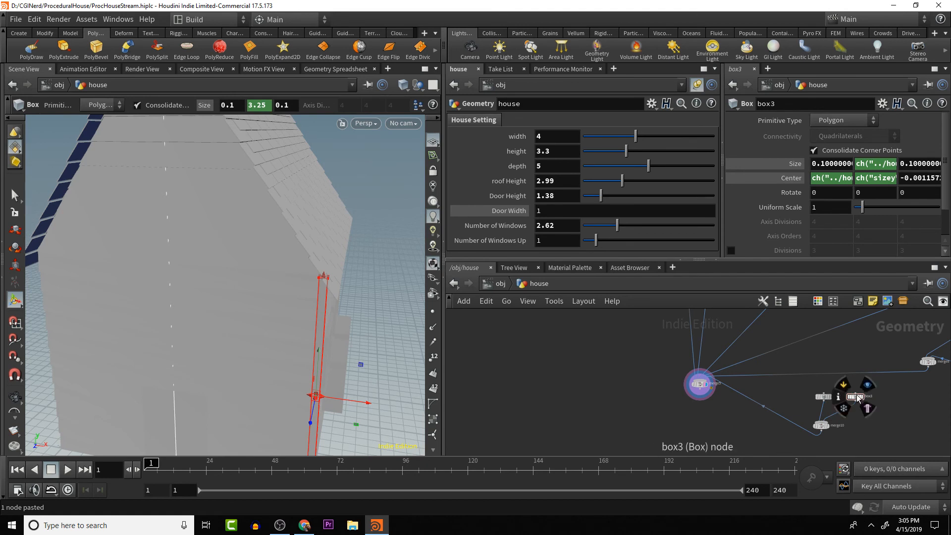
- Mirror the duplicate post to the opposite front corner by setting its center X to -ch("../houseWidth")*.5
click(813, 178)
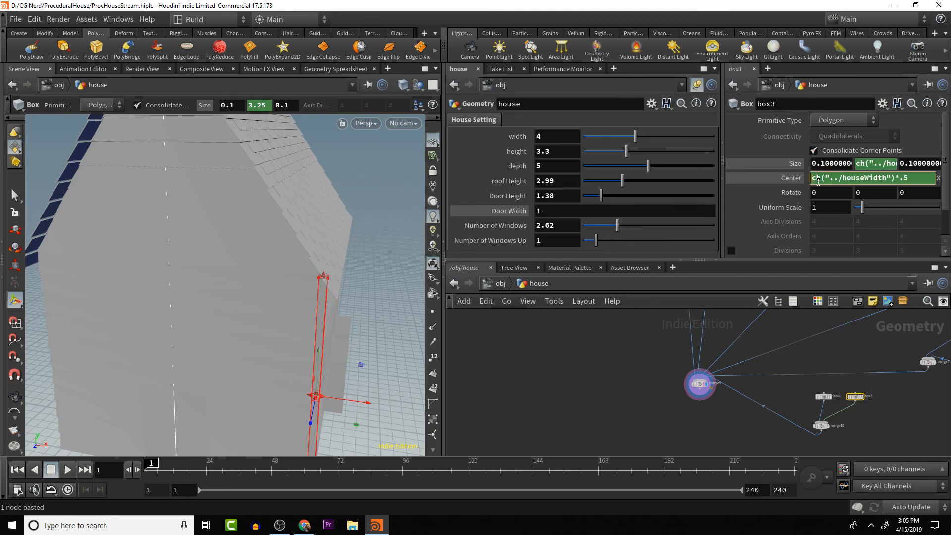
text(-)
key(Return)
key(Escape)
drag(402, 282, 301, 238)
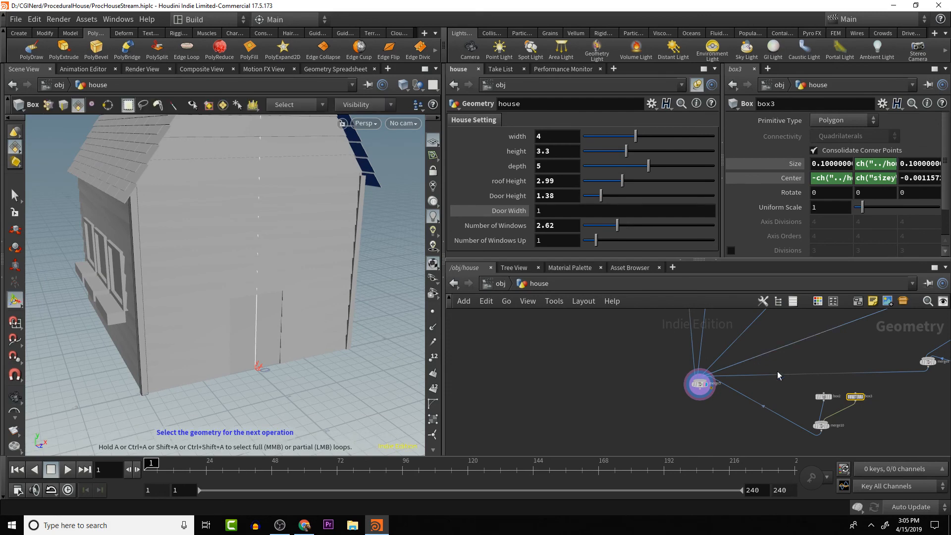
- Add a Transform node after the merged corner posts and connect its output to the house's main merge
click(821, 433)
key(Tab)
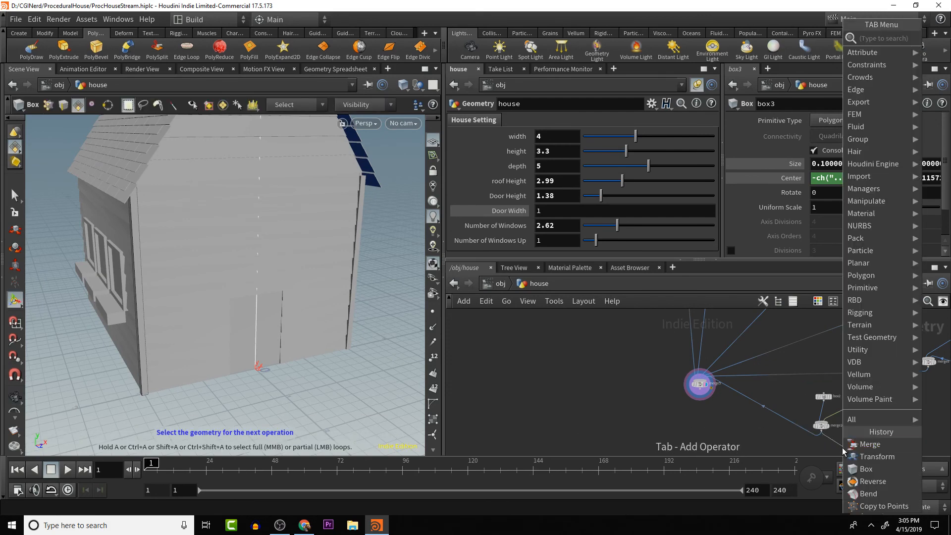
text(trans)
key(Return)
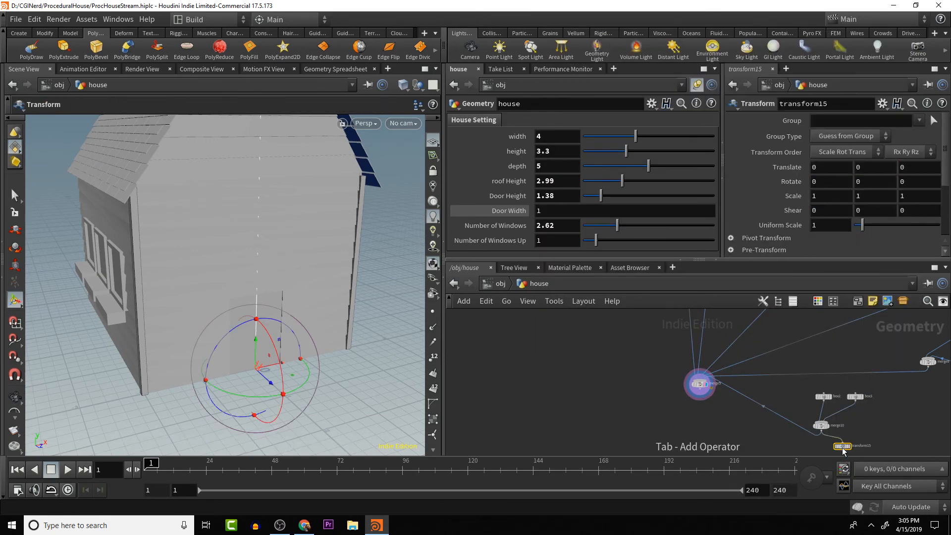
drag(842, 450, 765, 430)
click(764, 426)
click(697, 367)
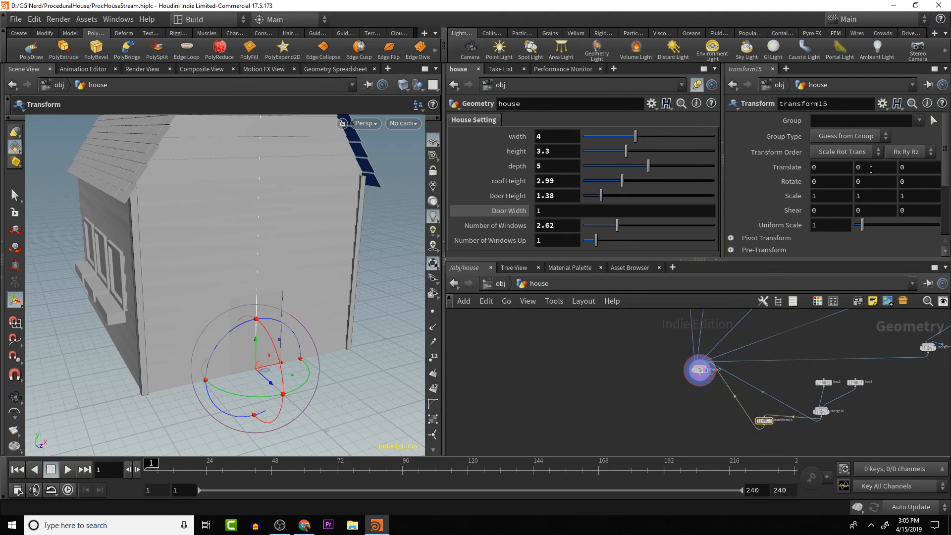
- Link the new Transform's Z translation to the negative house depth with -ch("../houseDepth")
right_click(551, 168)
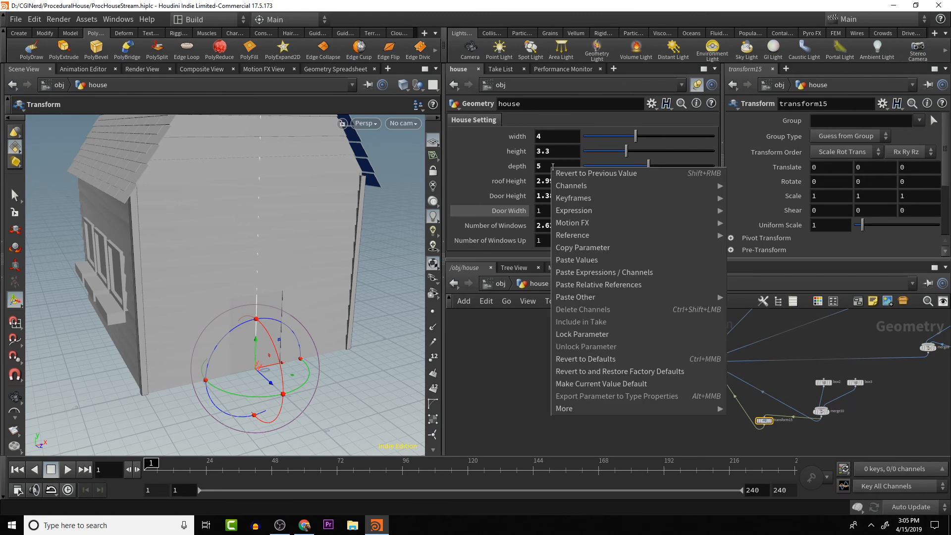
click(591, 250)
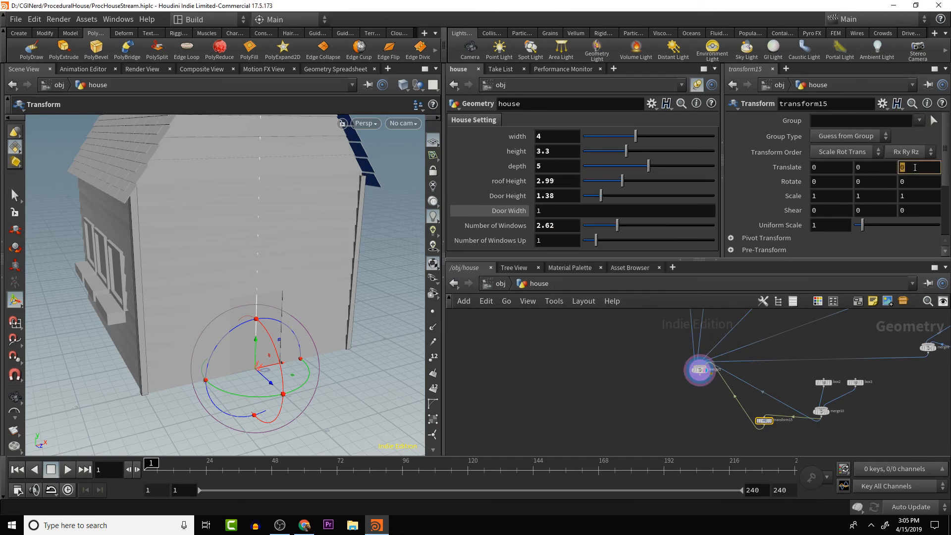
right_click(915, 167)
mouse_move(866, 228)
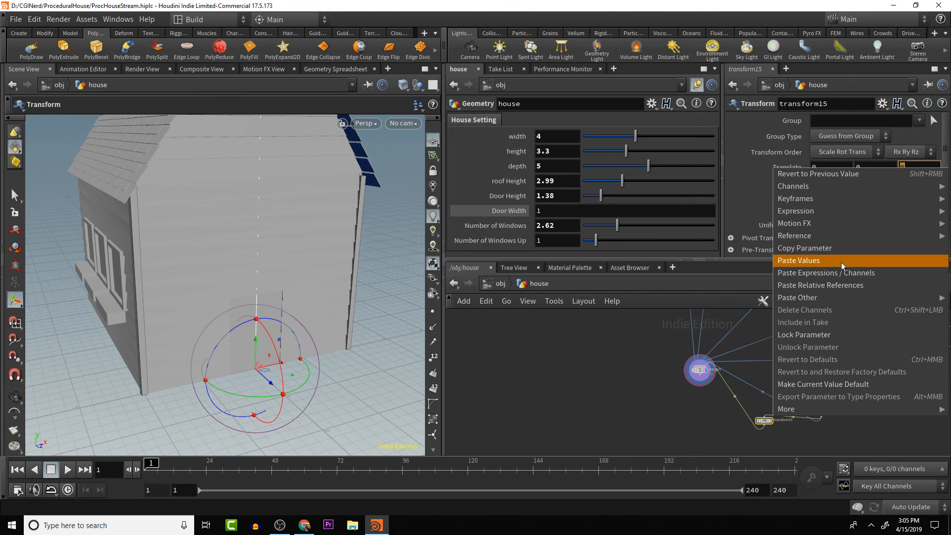
click(842, 284)
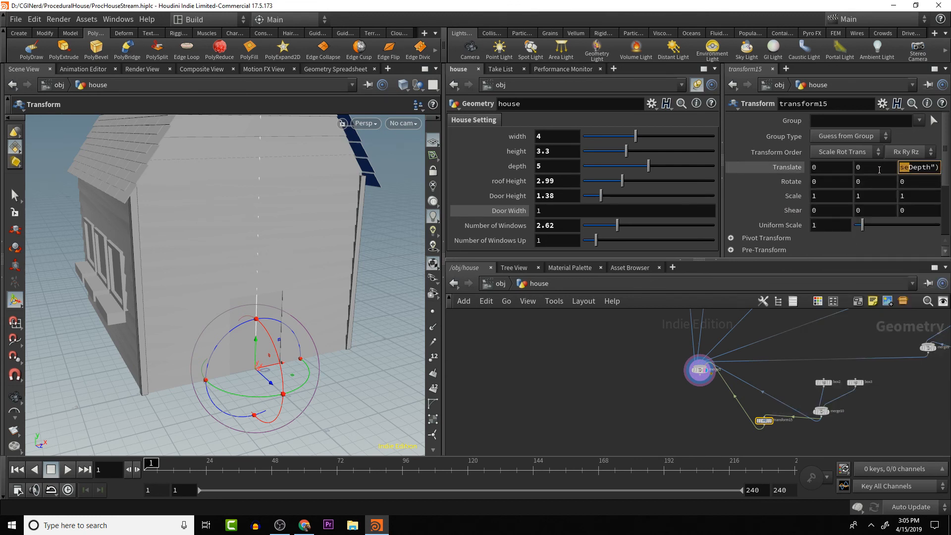
drag(902, 174, 803, 176)
key(Left)
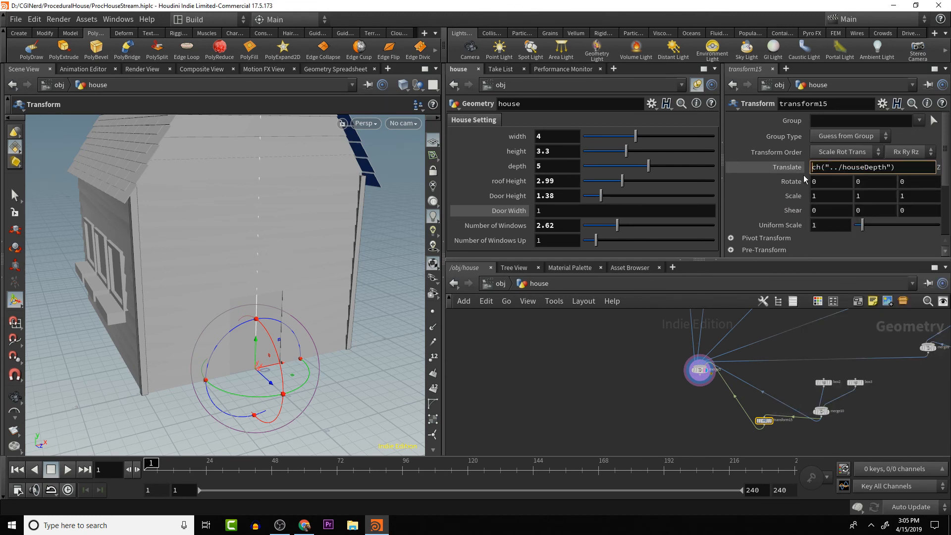
text(-)
key(Return)
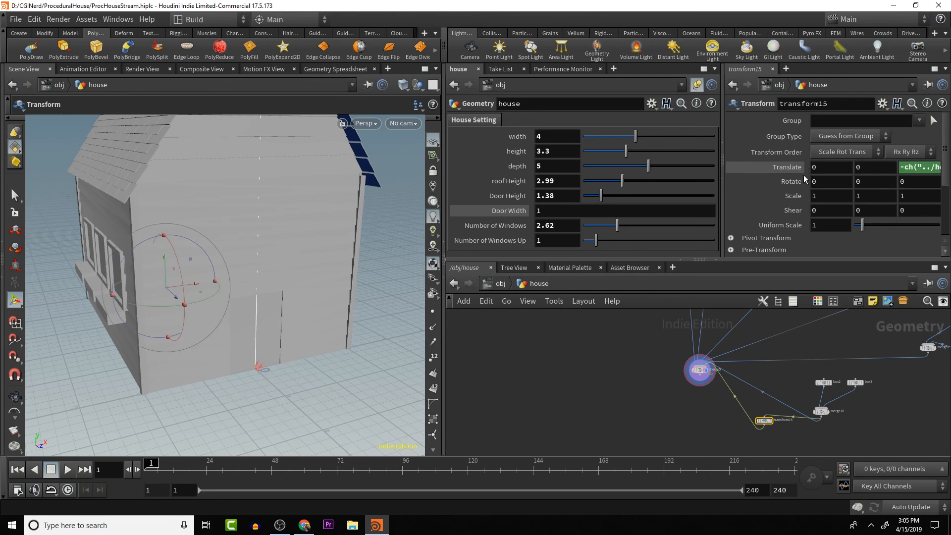
- Test the posts with new house proportions: width 6.06, height 2.58, depth 6.14 and roof height 0.64
alt+drag(248, 378, 131, 297)
scroll(317, 372, down, 3)
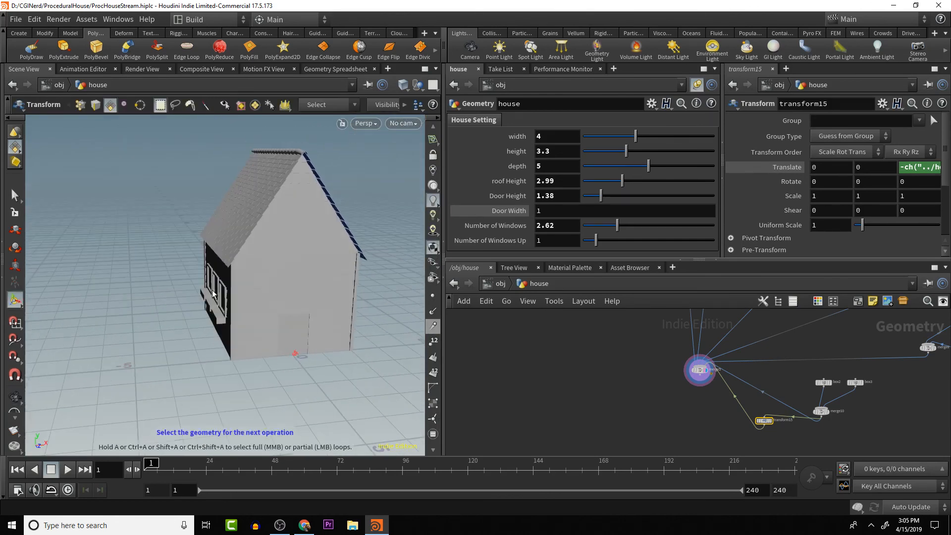
drag(635, 136, 617, 154)
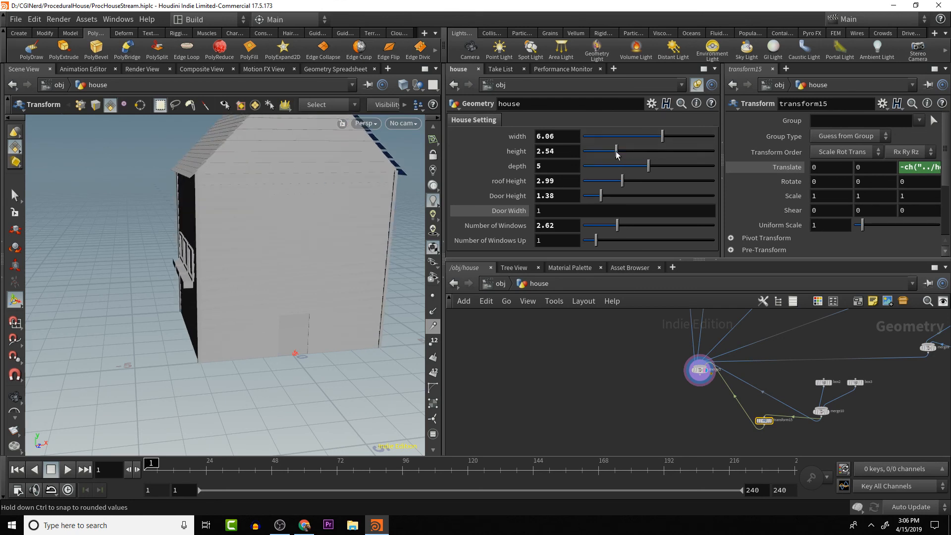
drag(629, 166, 594, 182)
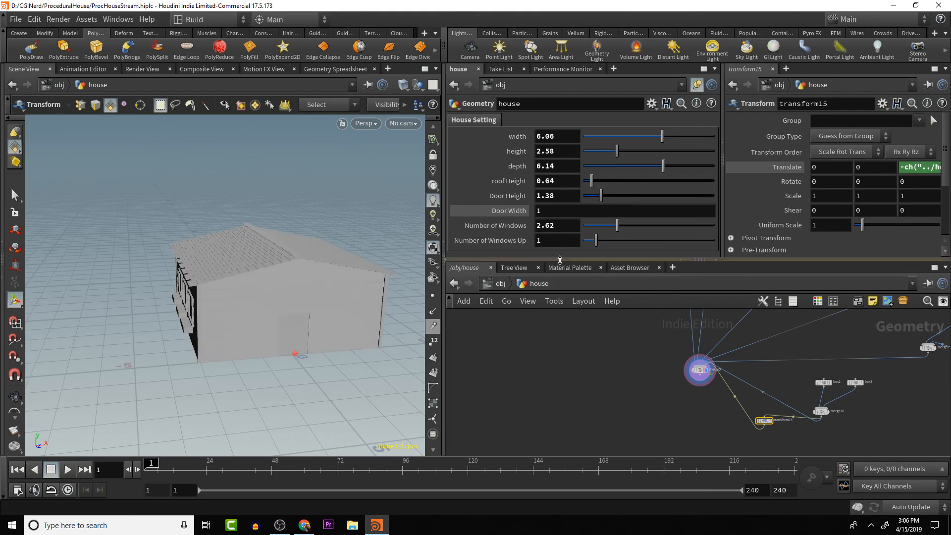
alt+drag(229, 348, 273, 237)
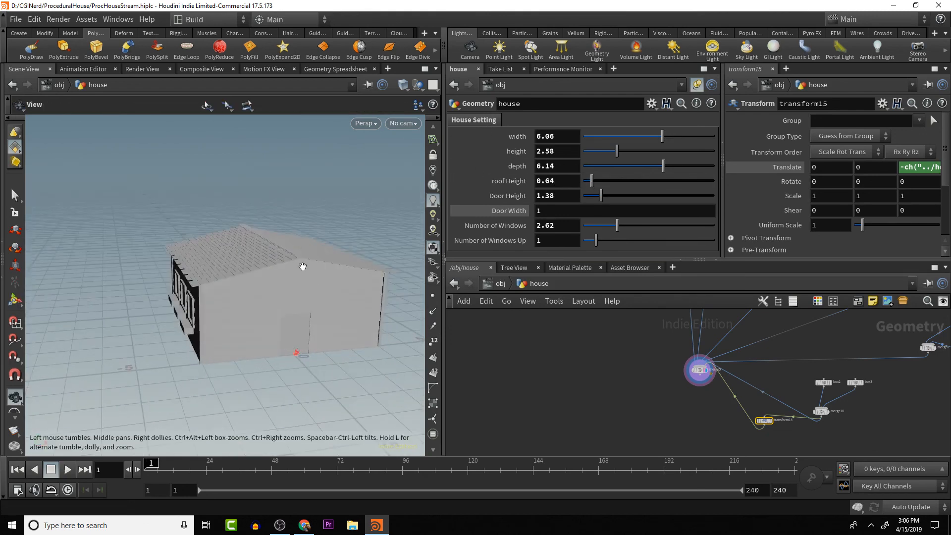
drag(304, 268, 308, 259)
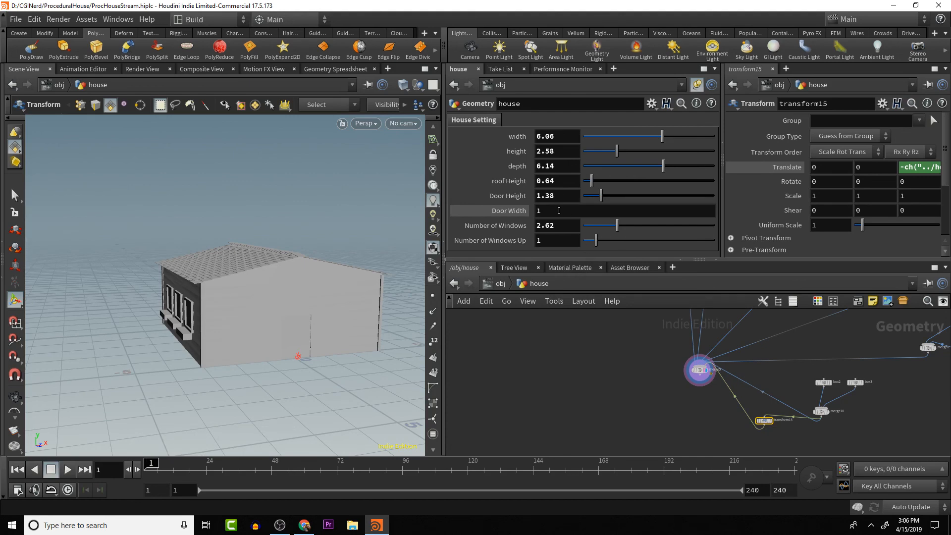
- Set the Number of Windows to 3.03 and the Number of Windows Up to 2.35
alt+drag(282, 303, 350, 308)
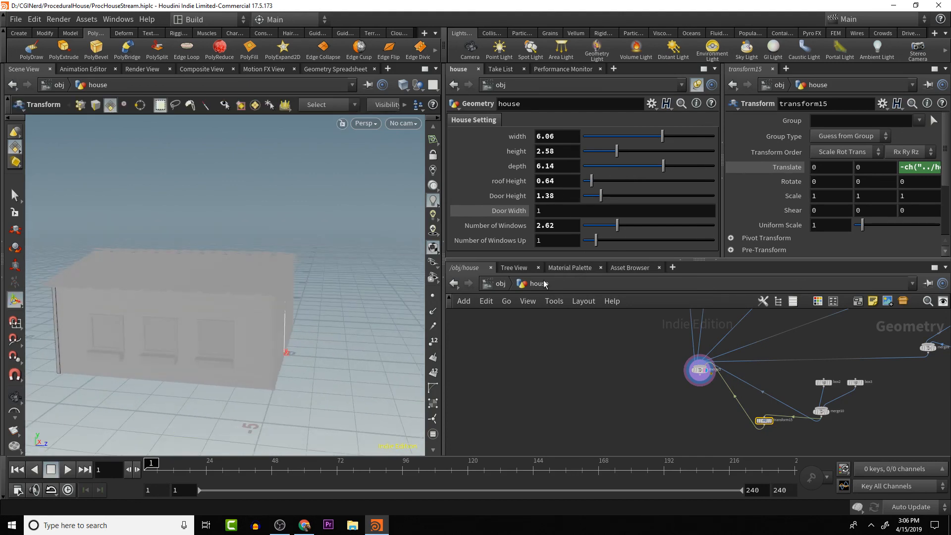
click(618, 227)
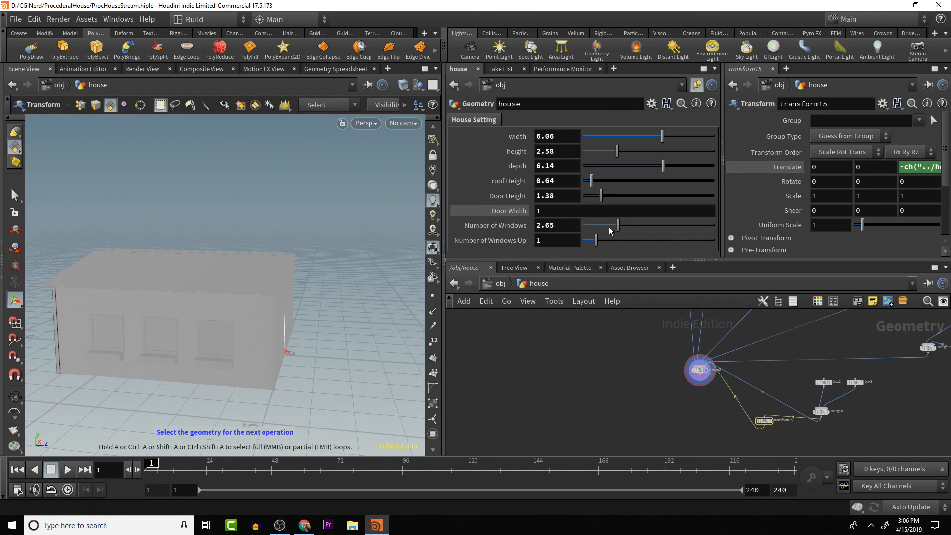
drag(610, 230, 609, 250)
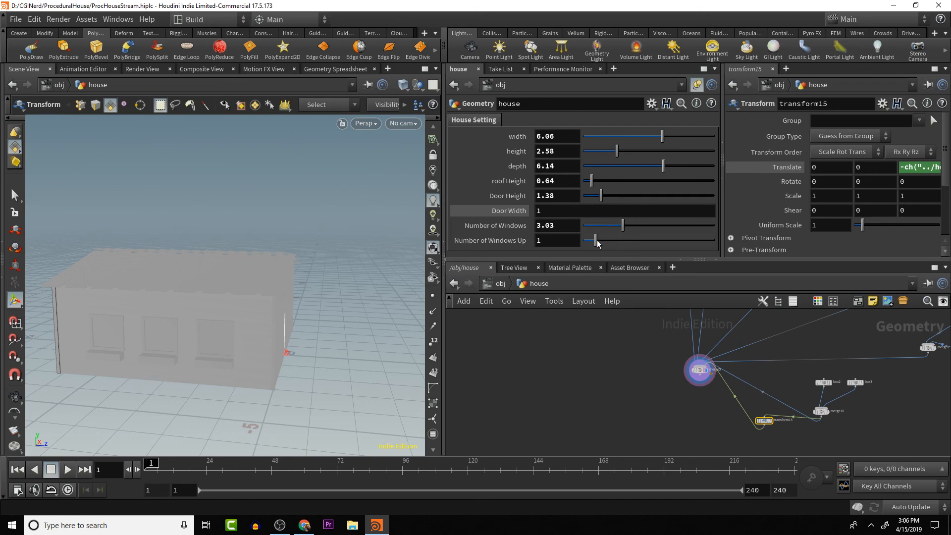
mouse_move(597, 242)
mouse_down()
mouse_move(644, 253)
mouse_move(614, 246)
mouse_up()
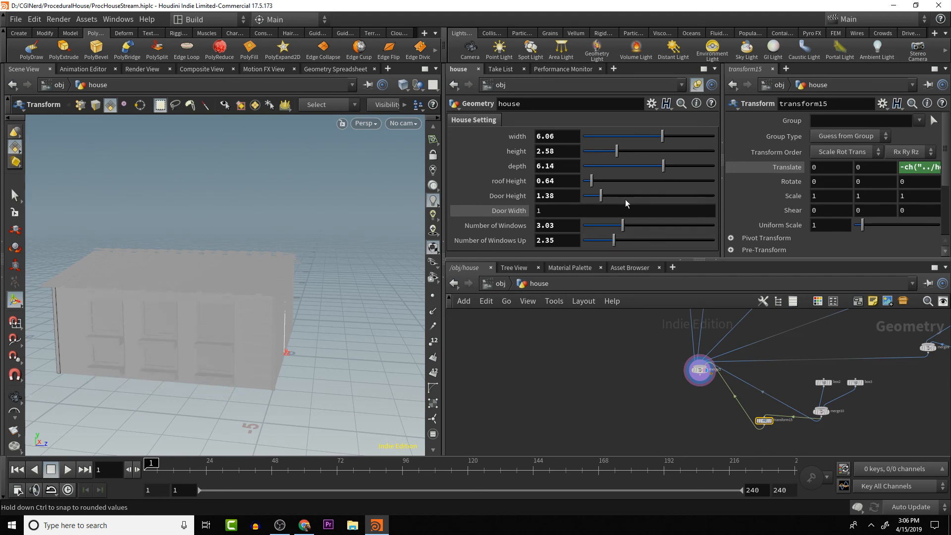
- Raise the house height to 5.64 to fit the two rows of windows
drag(617, 151, 646, 151)
click(684, 151)
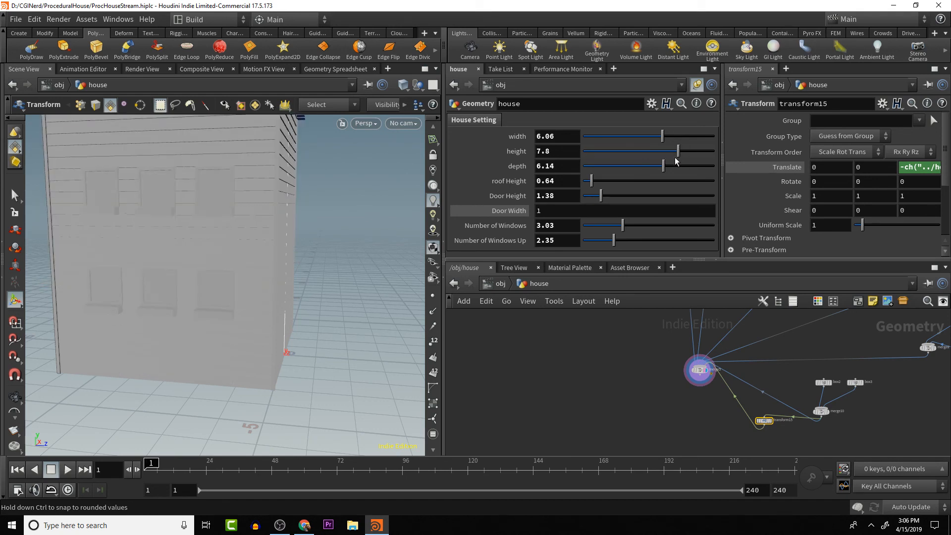
click(675, 154)
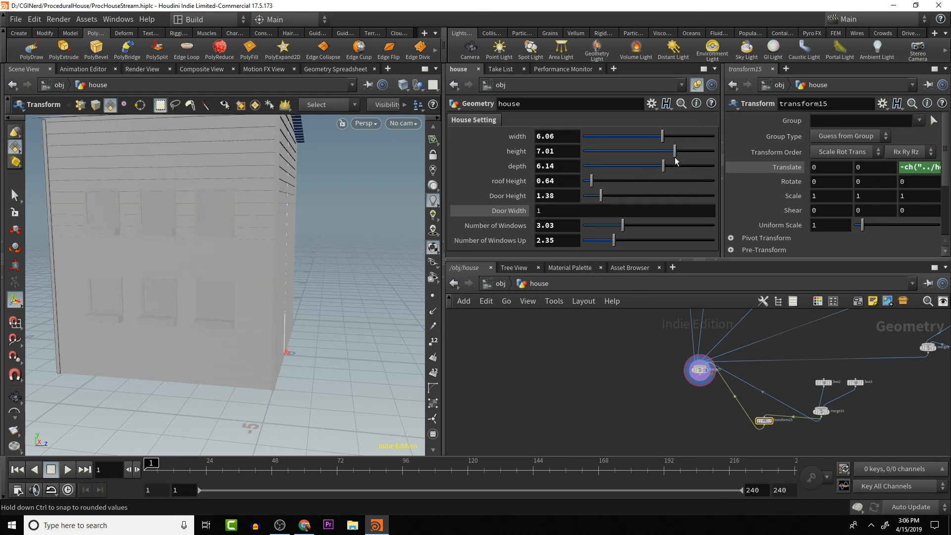
drag(675, 154, 657, 152)
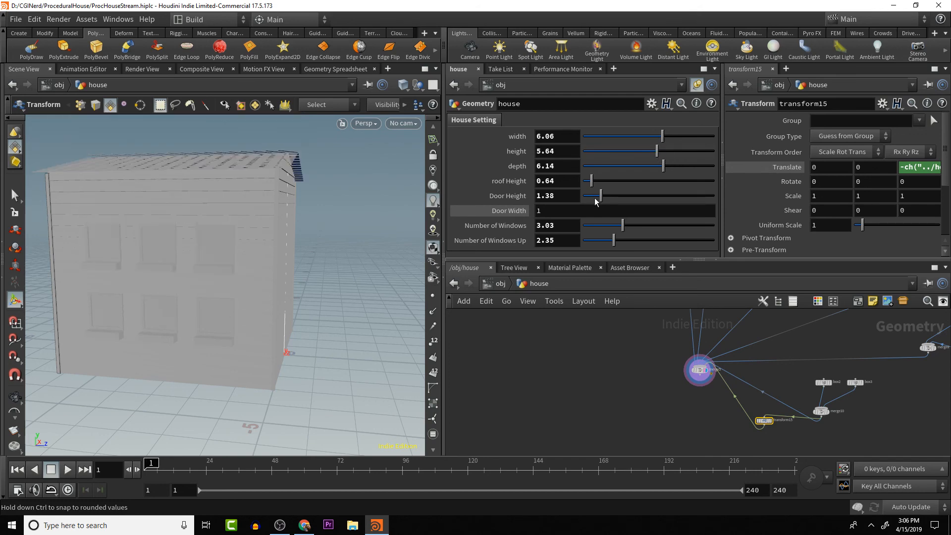
- Move the house's main merge node down beside the posts' Transform node in the network
alt+drag(417, 254, 214, 262)
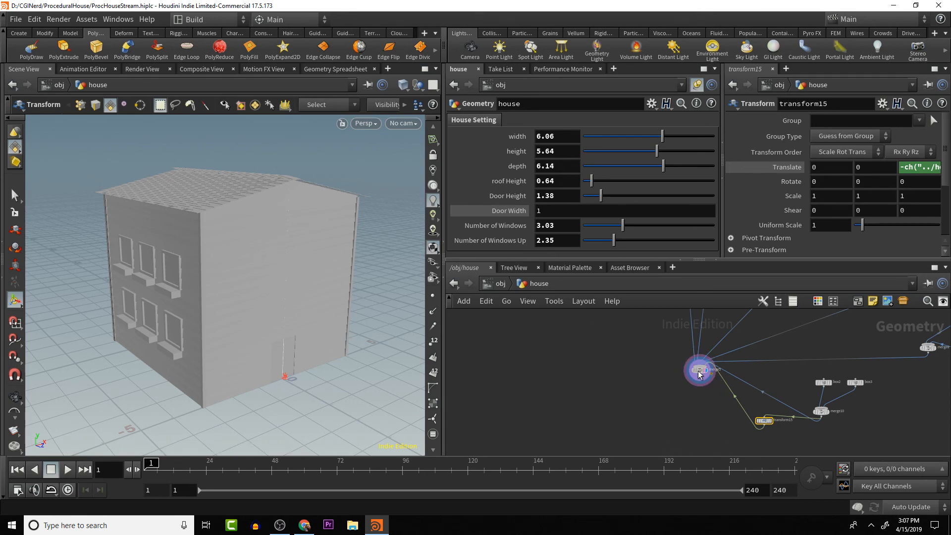
drag(697, 372, 679, 409)
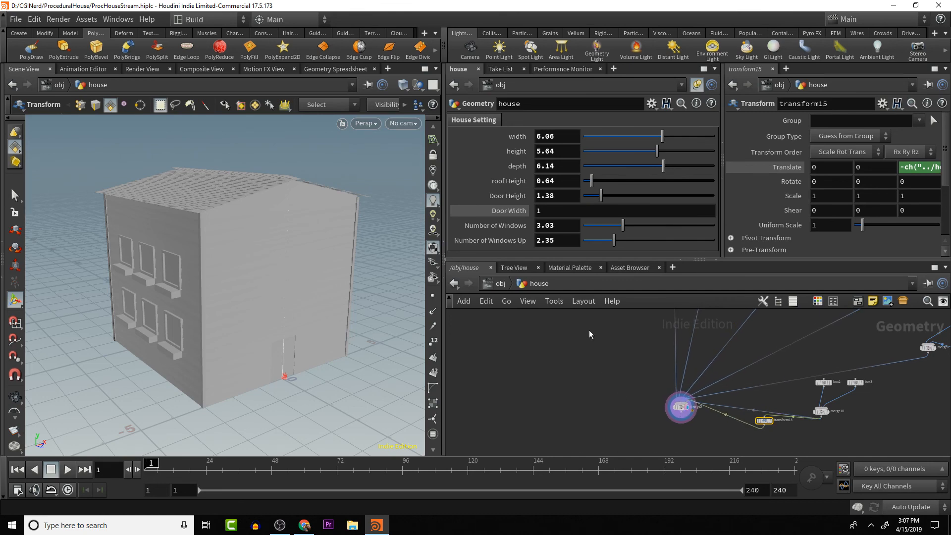
alt+drag(377, 355, 189, 284)
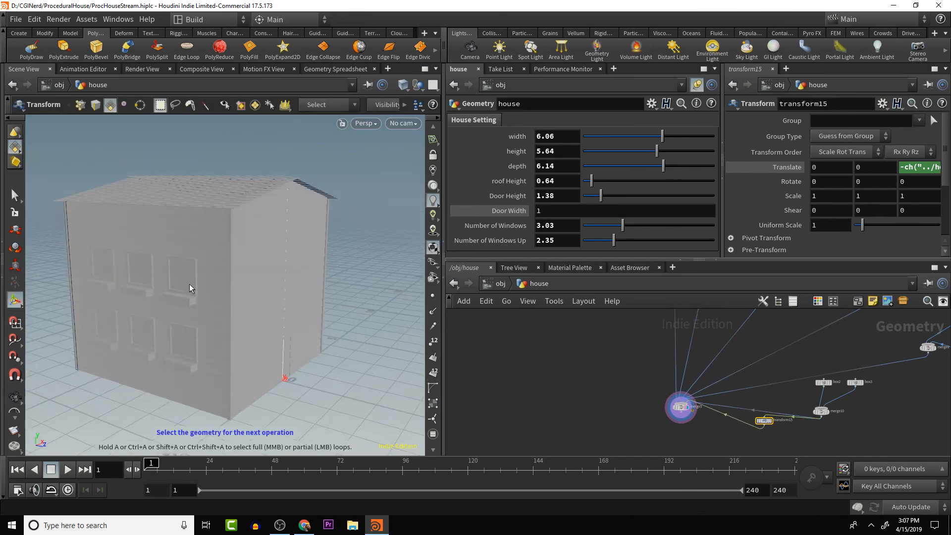